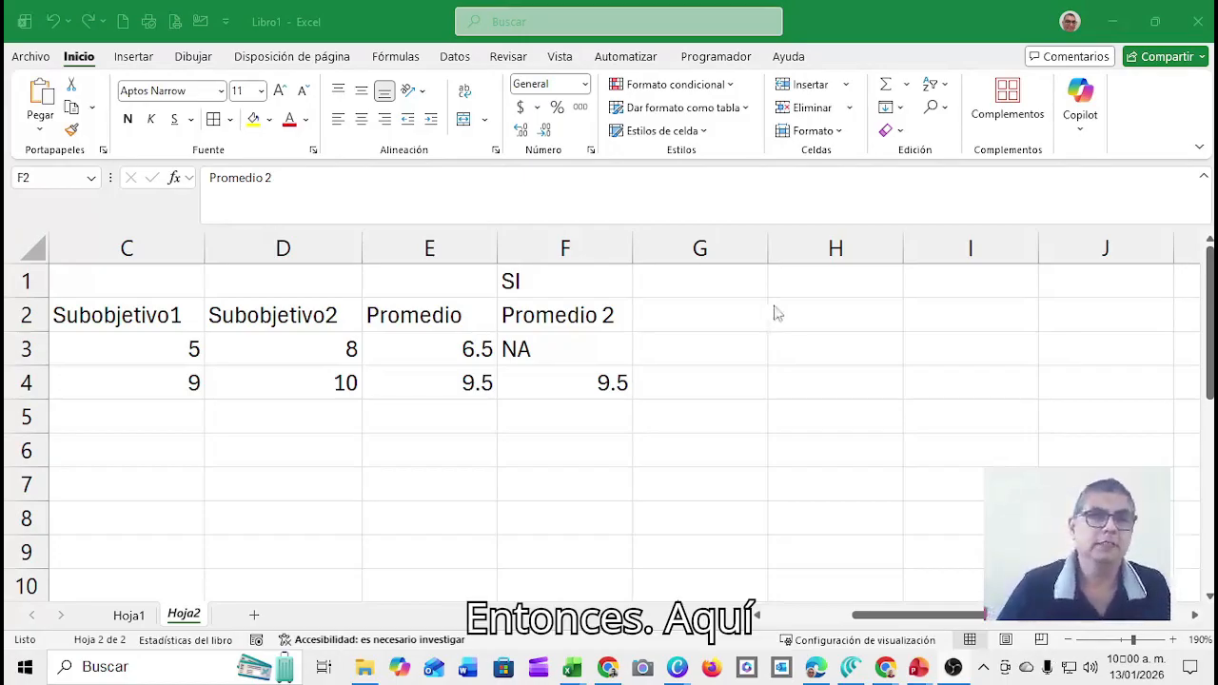
Fill cells F1:F4, from the SI label down through the Promedio 2 values, with a light green theme colour.
click(564, 302)
click(557, 280)
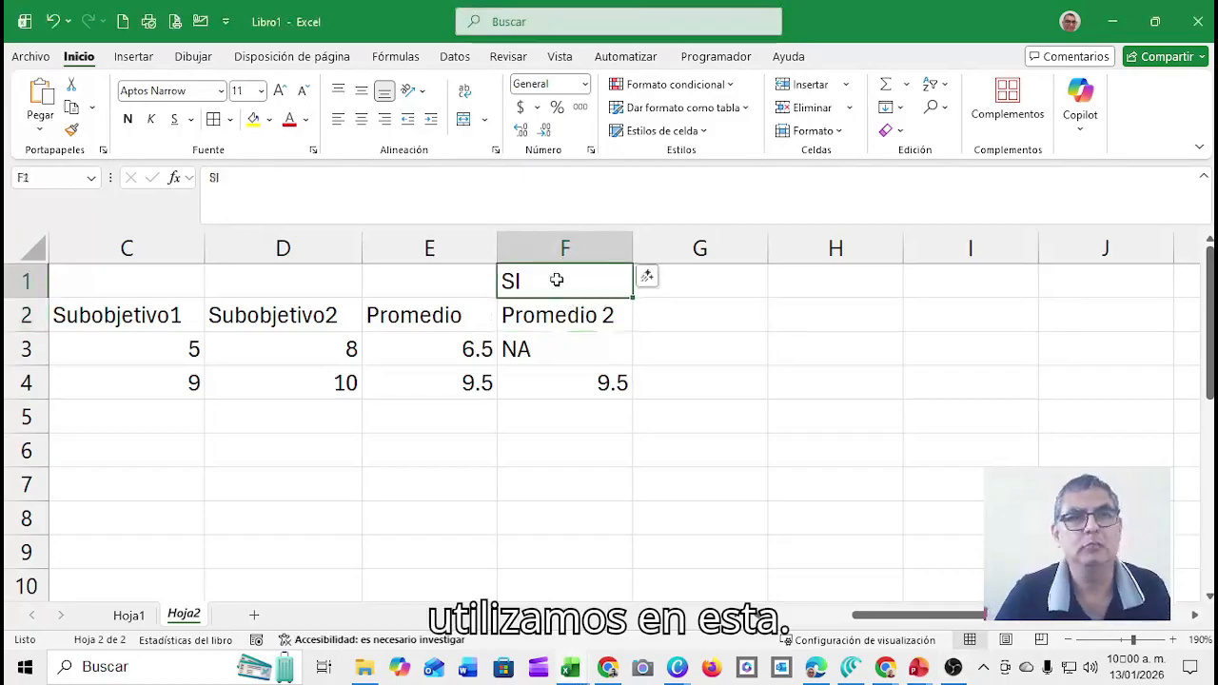
shift+click(552, 375)
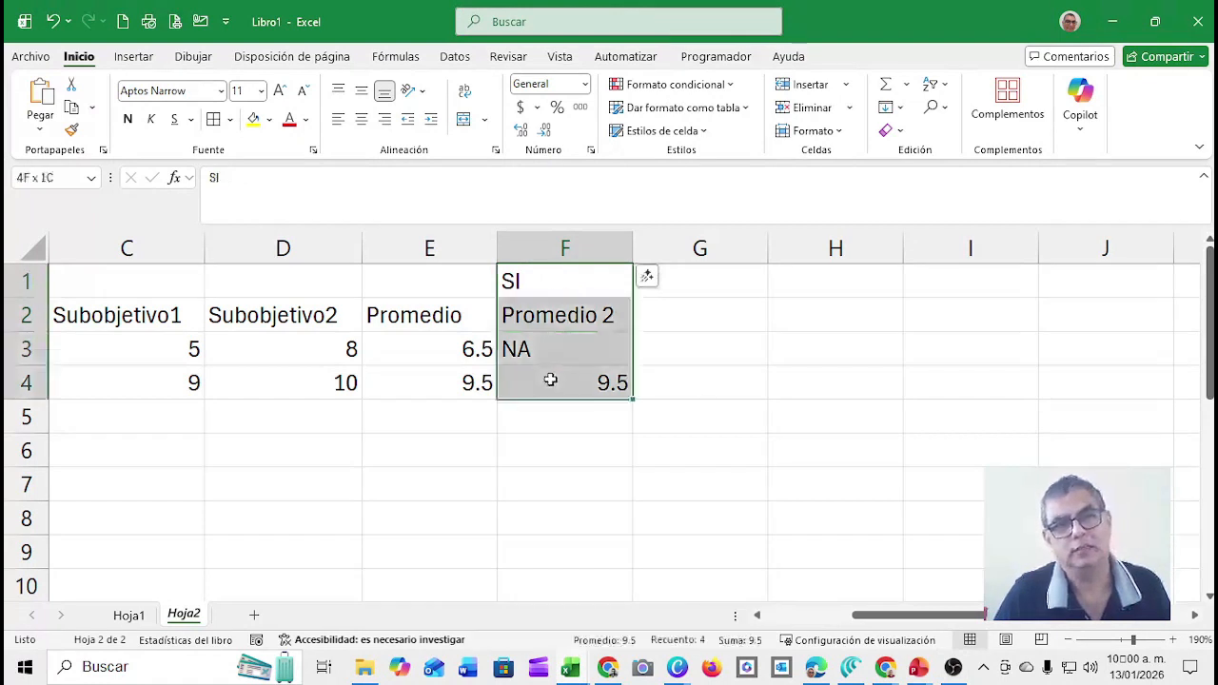
click(270, 122)
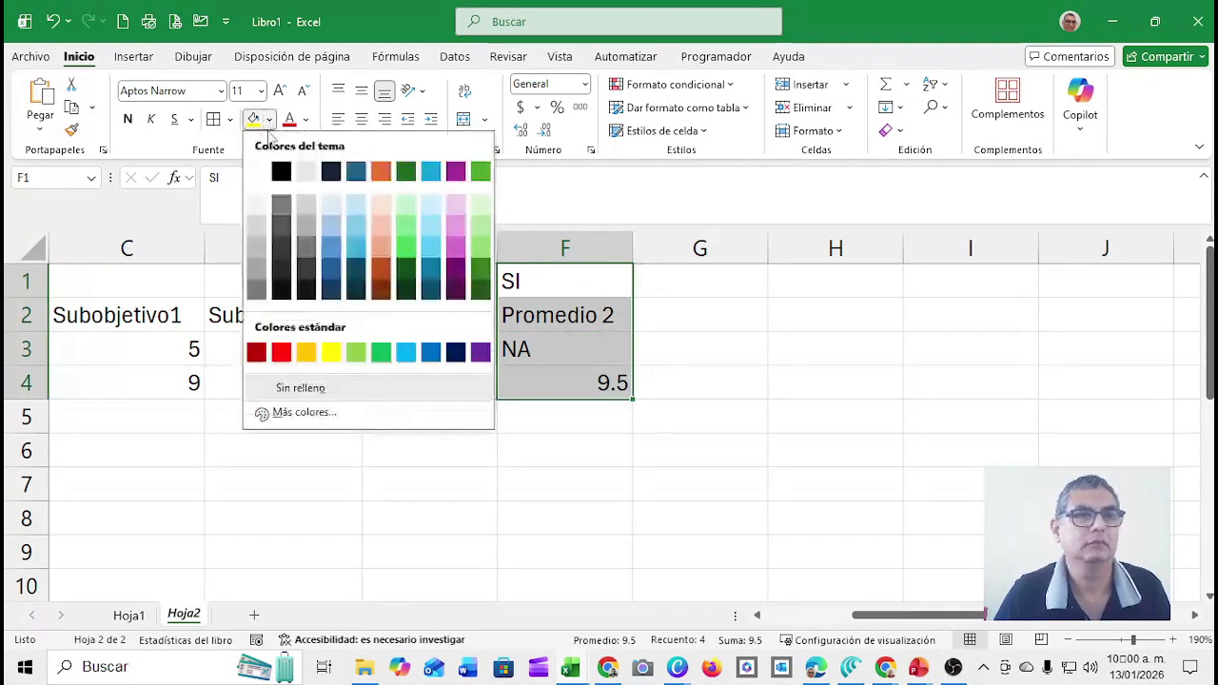
click(404, 219)
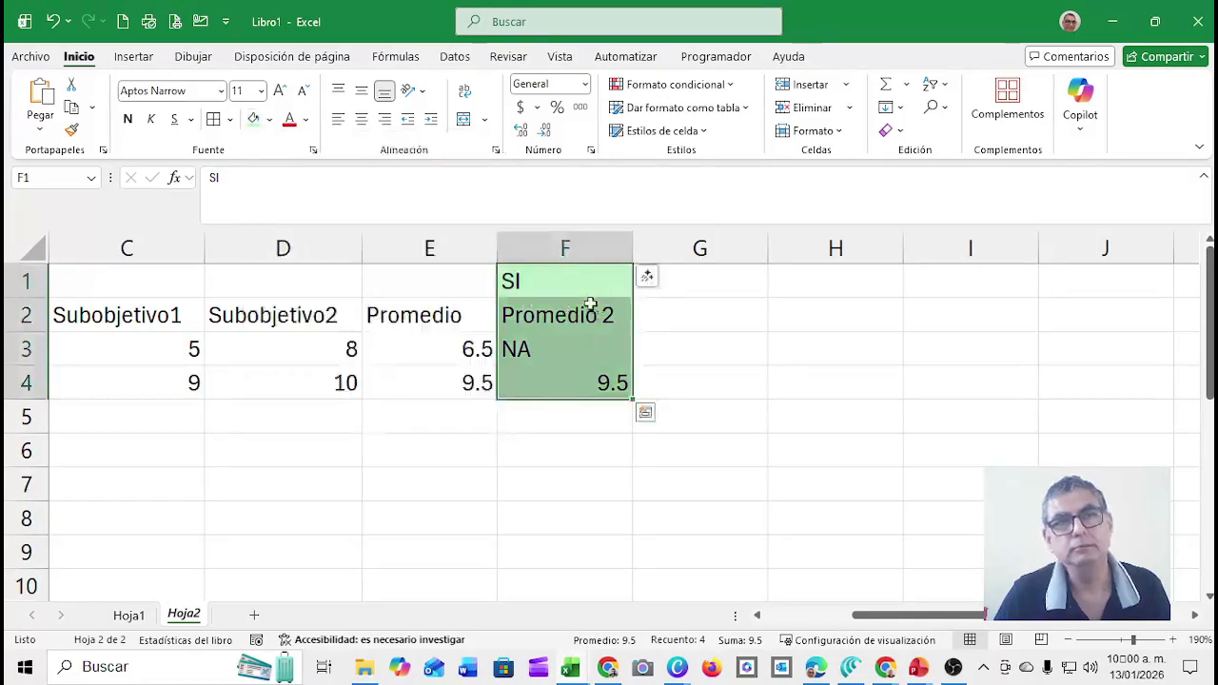
Center the SI label horizontally in cell F1.
click(577, 303)
click(577, 288)
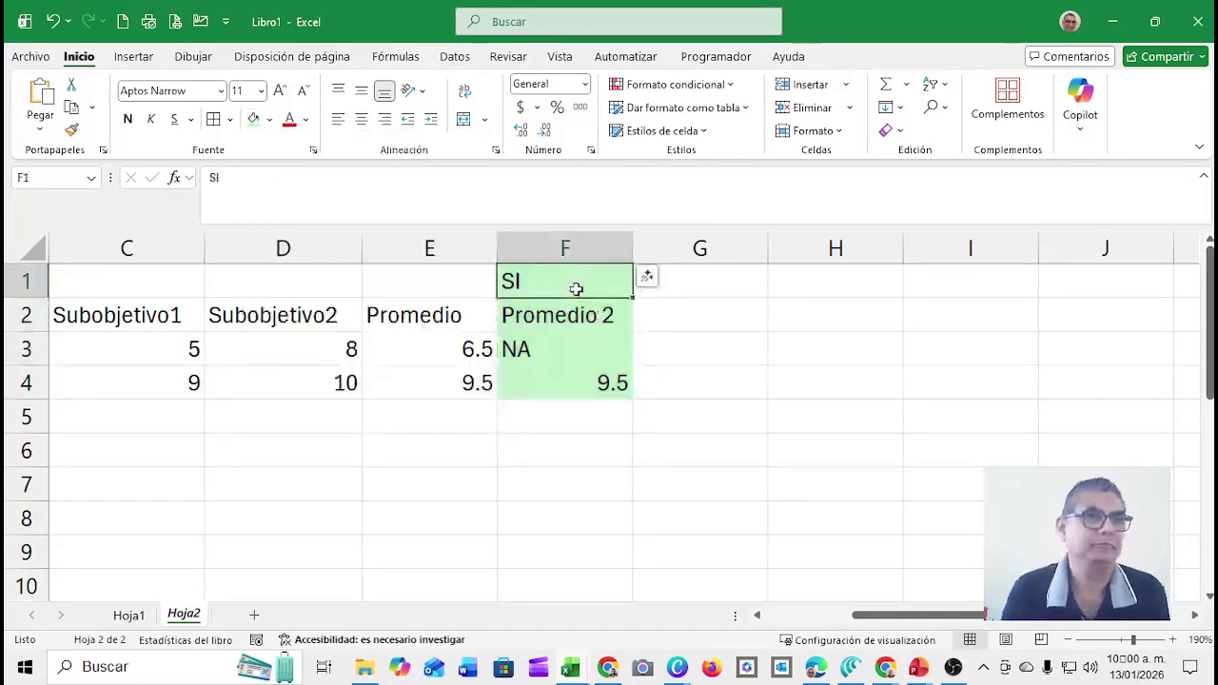
click(361, 119)
Enter the label Y in cell G1 and center it horizontally.
click(700, 290)
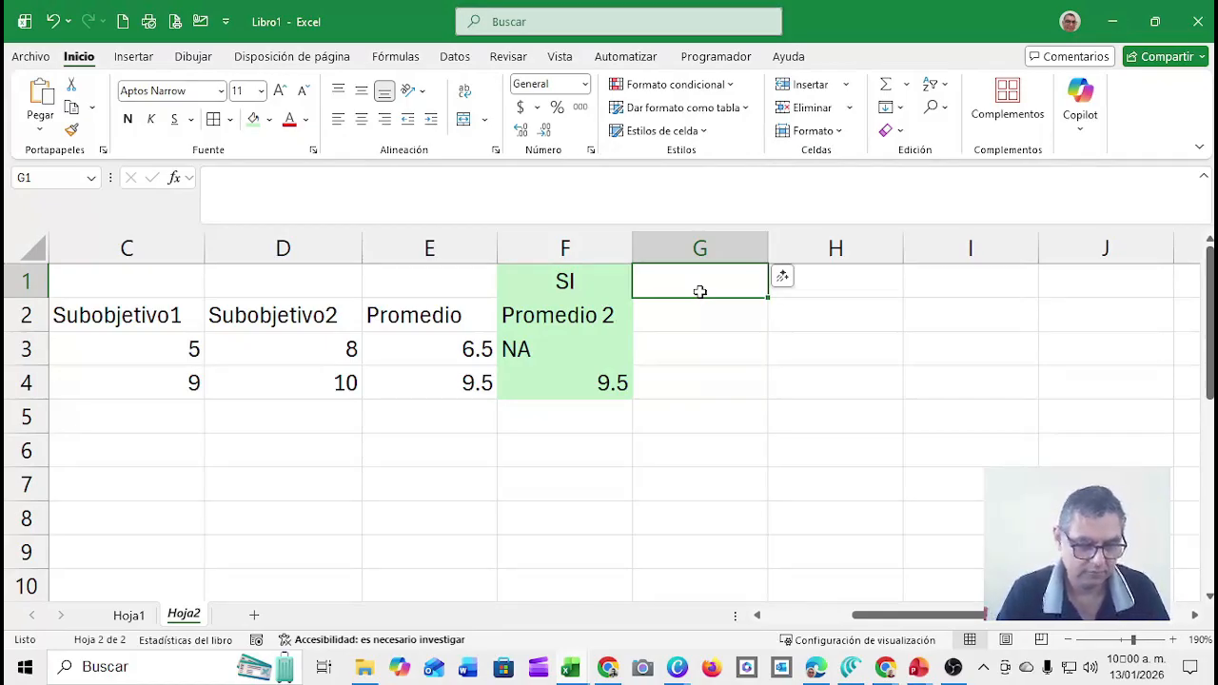
text(Y)
key(Return)
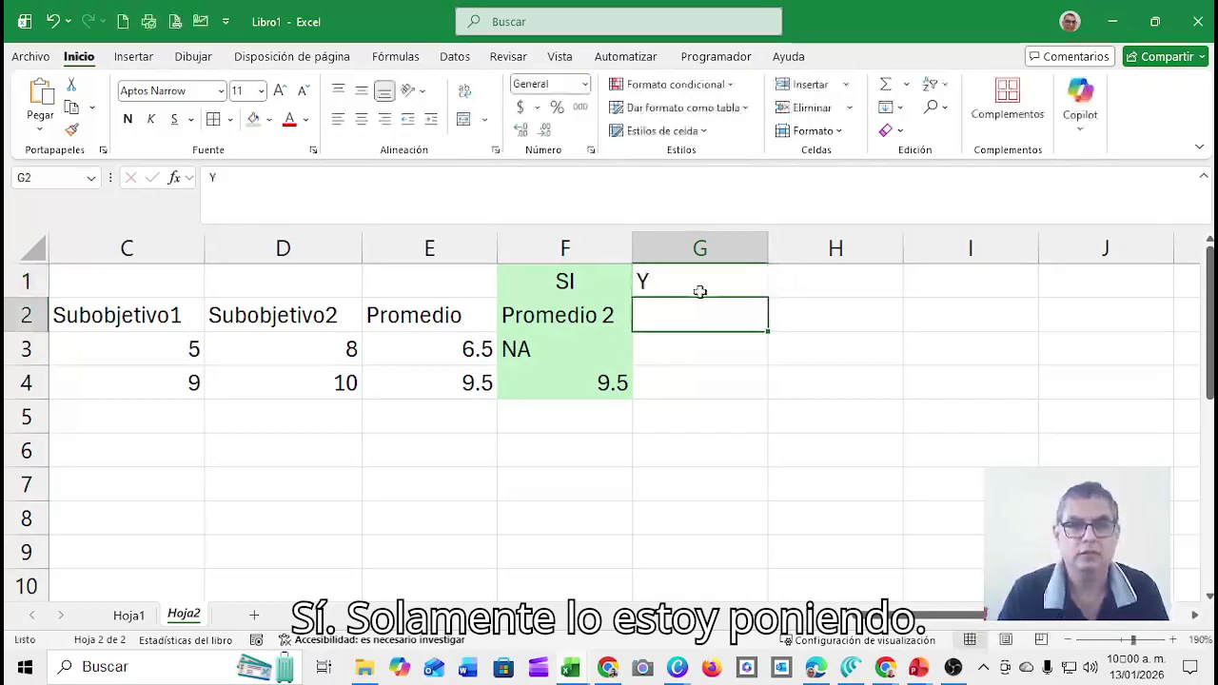
click(699, 291)
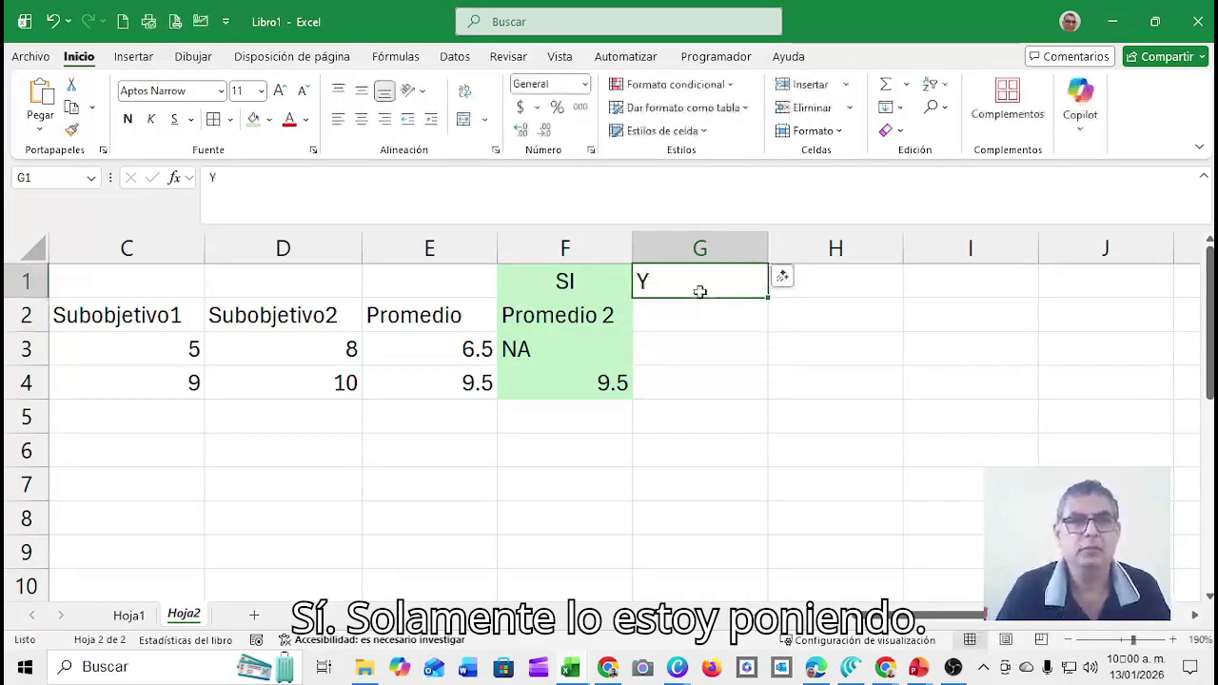
click(362, 119)
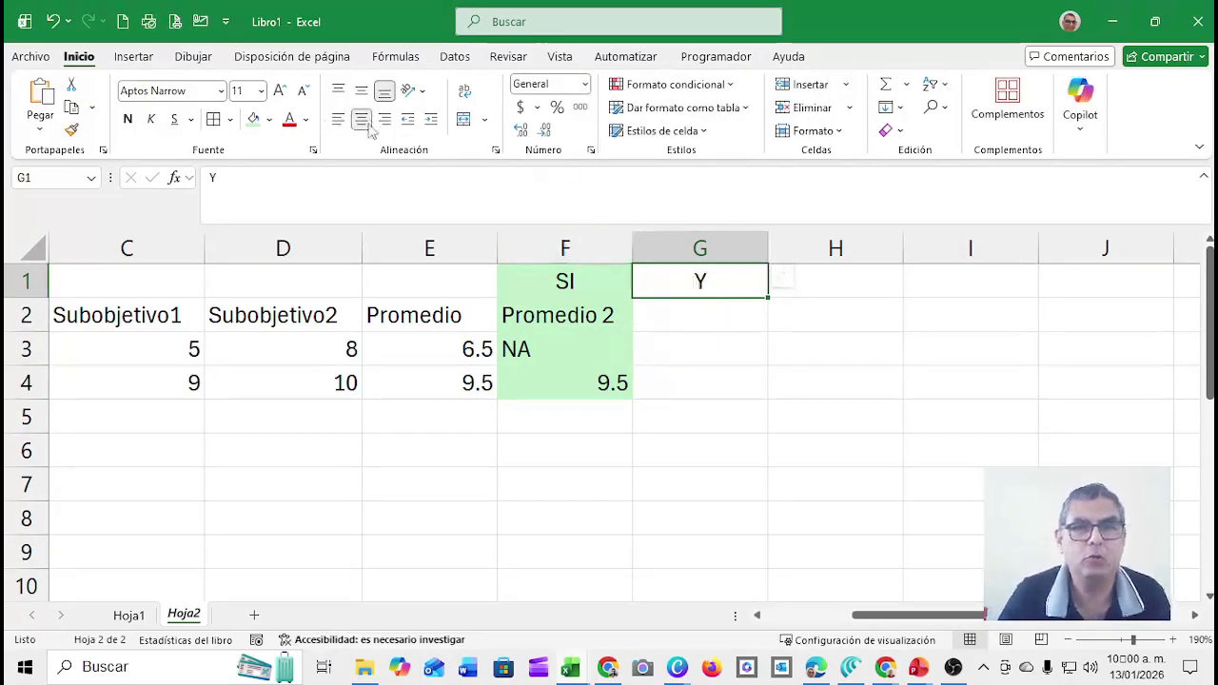
Enter the column heading "Promedio 3" in cell G2.
click(661, 308)
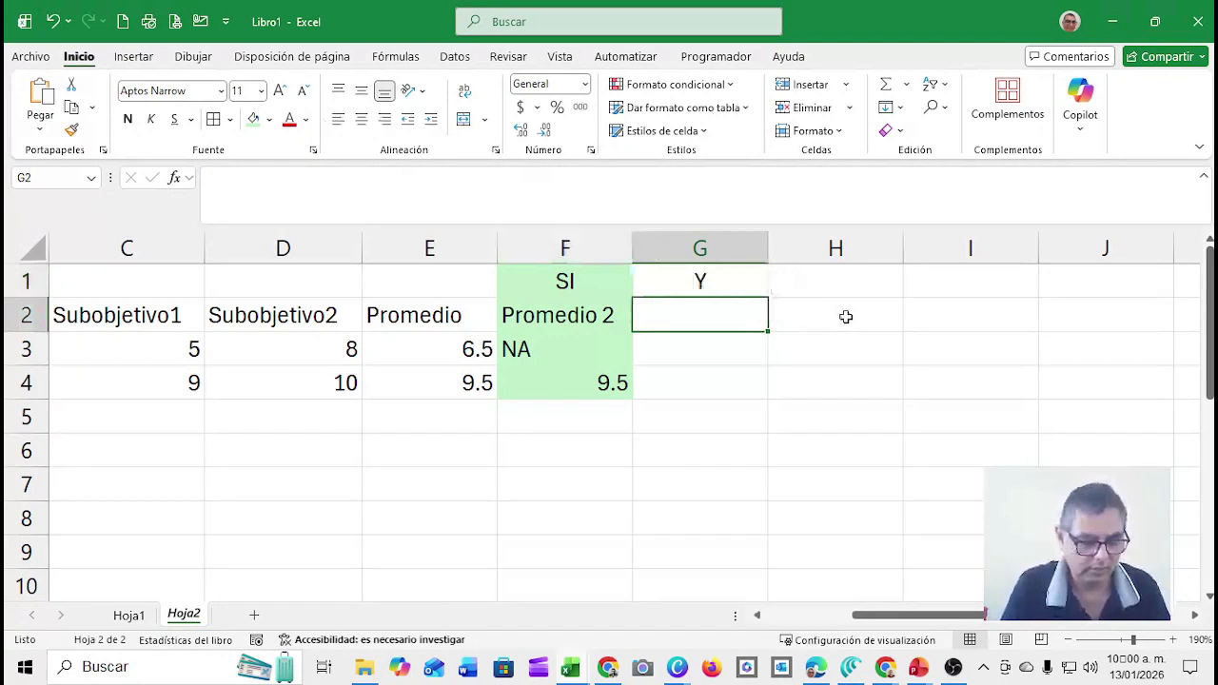
text(Promedio)
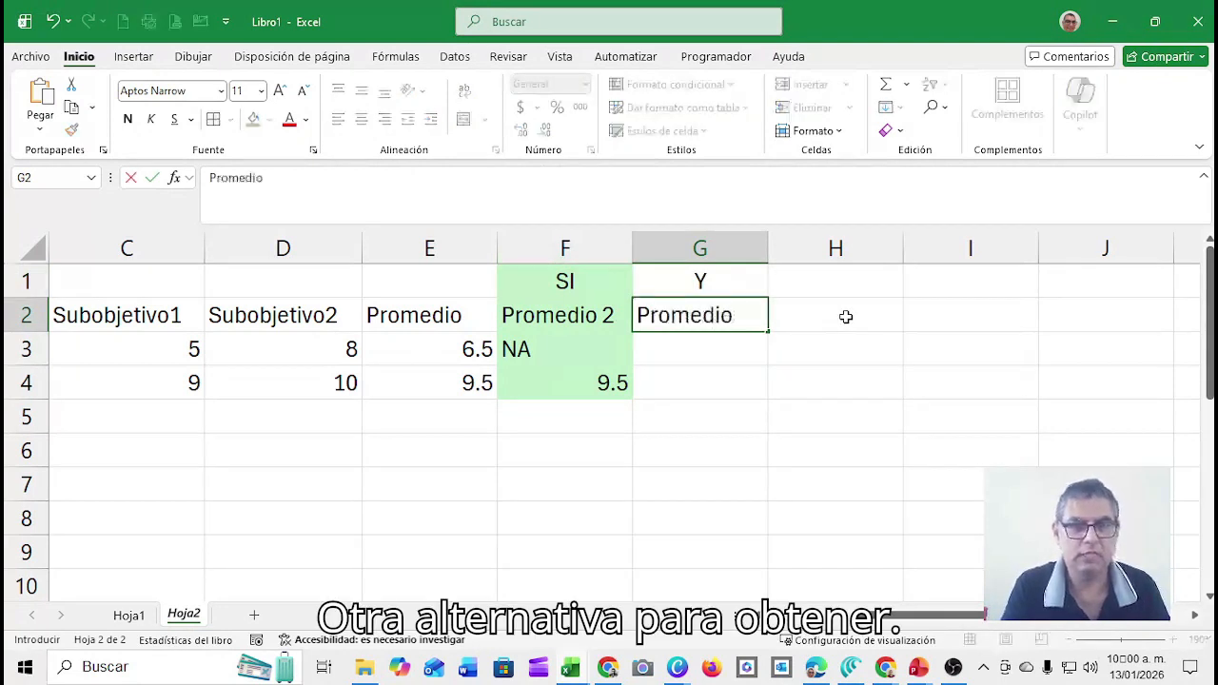
text( 3)
key(Return)
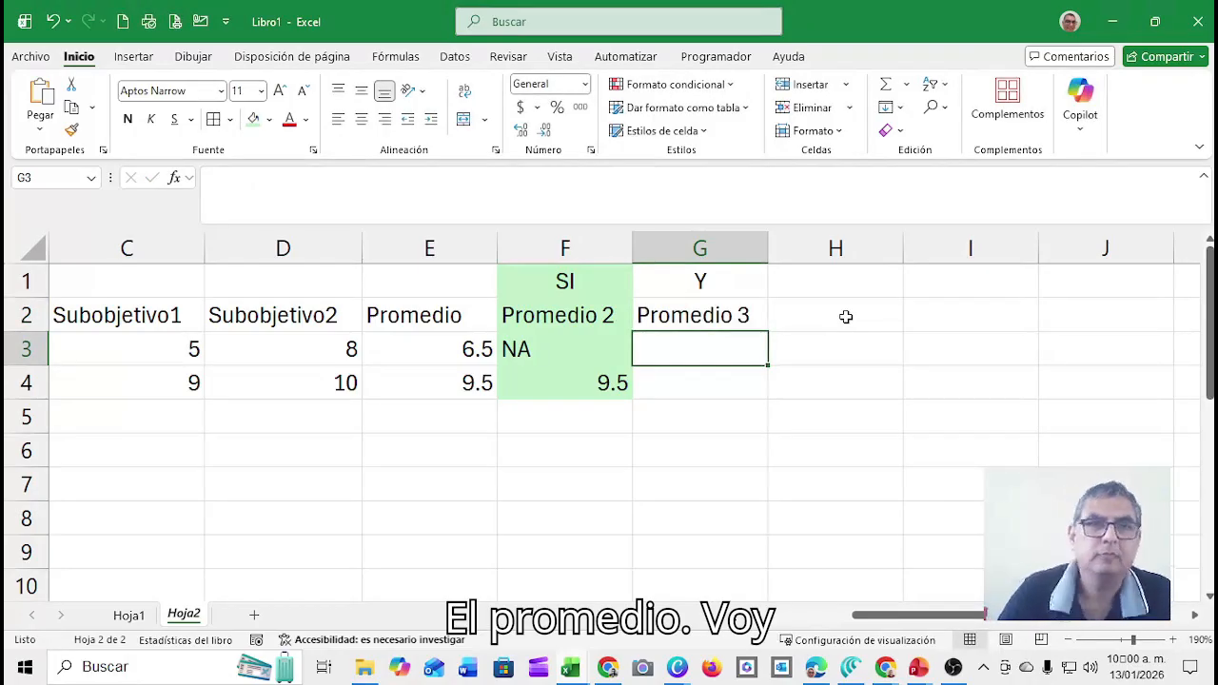
Center the contents of the whole columns F and G horizontally.
click(566, 249)
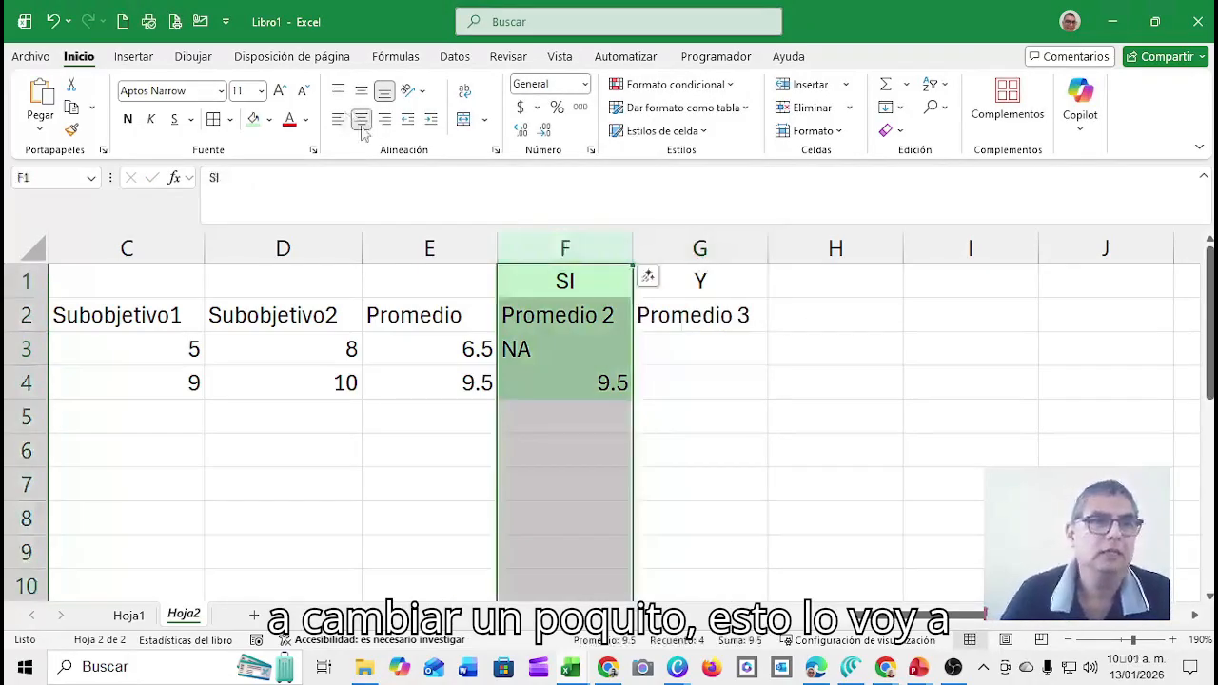
click(361, 121)
click(362, 121)
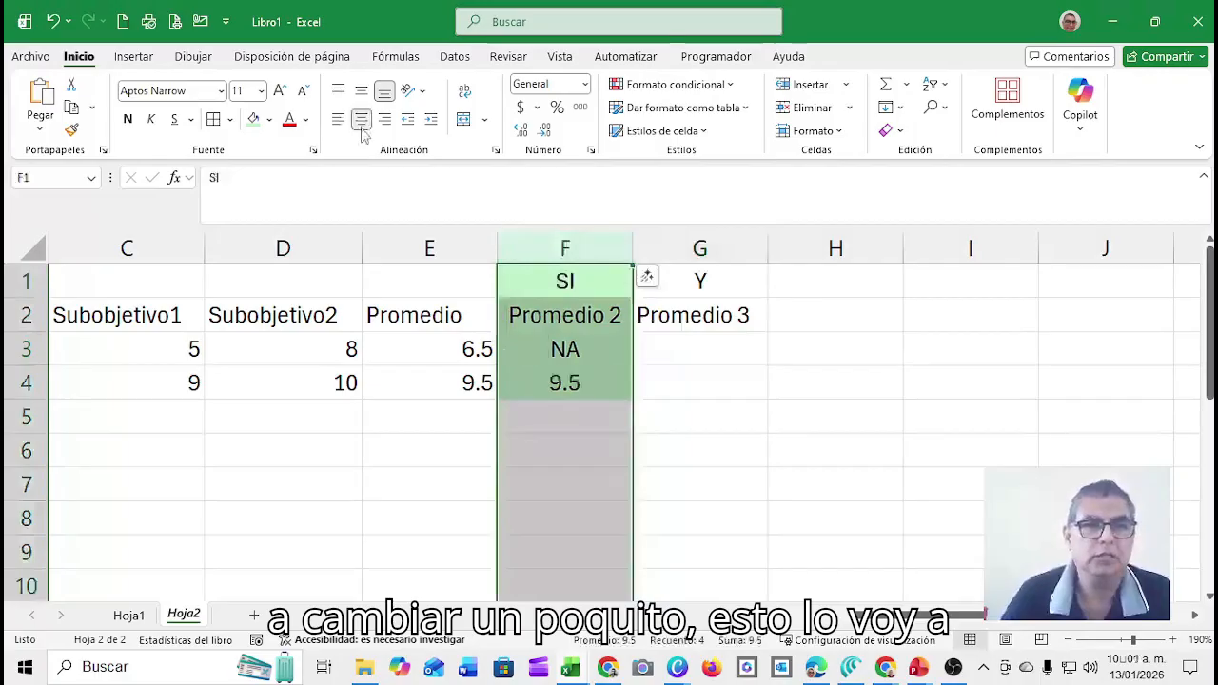
click(674, 303)
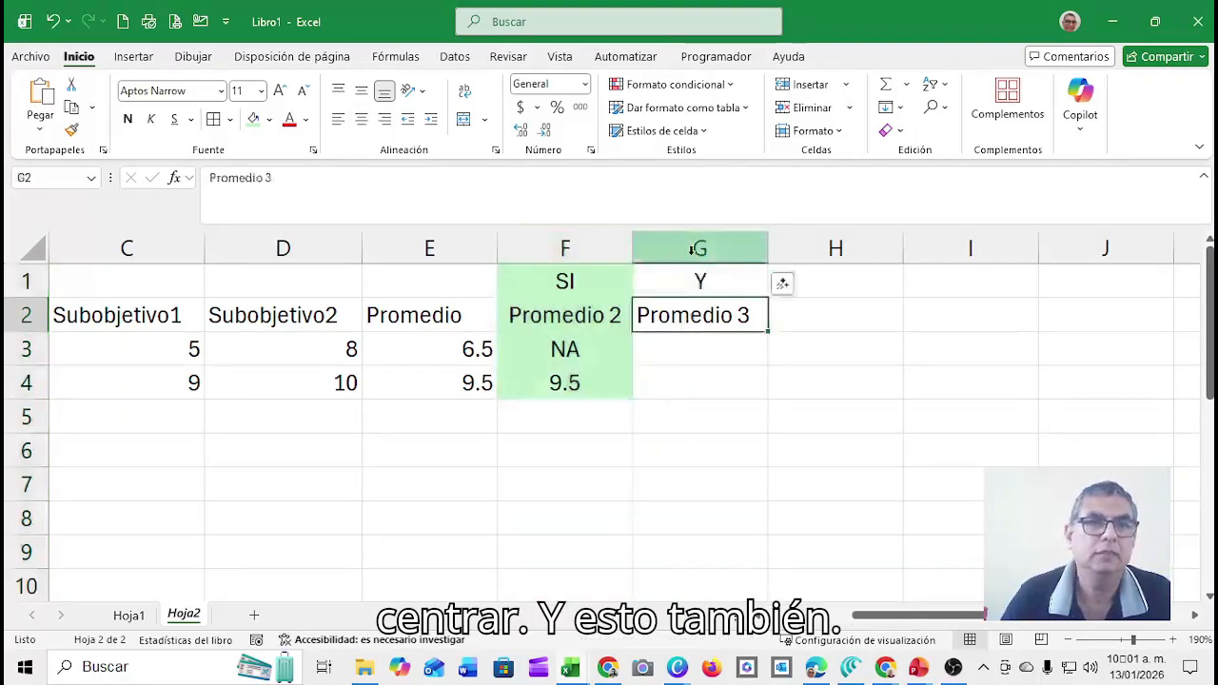
click(700, 248)
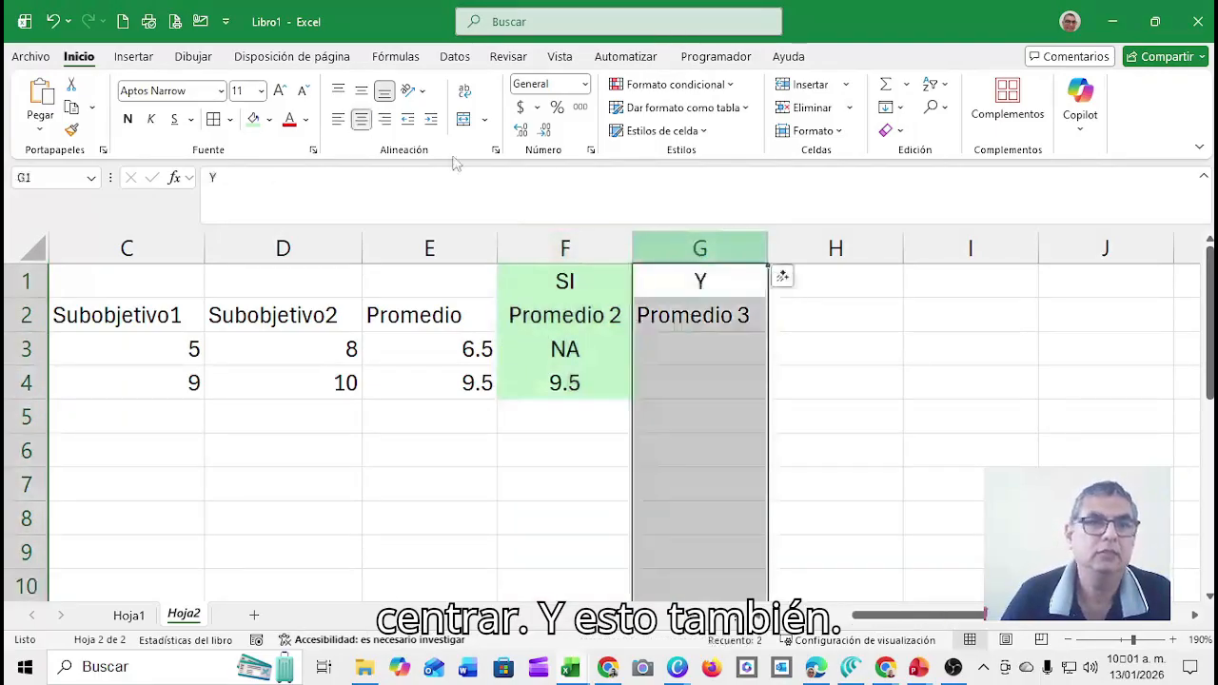
click(363, 121)
click(361, 121)
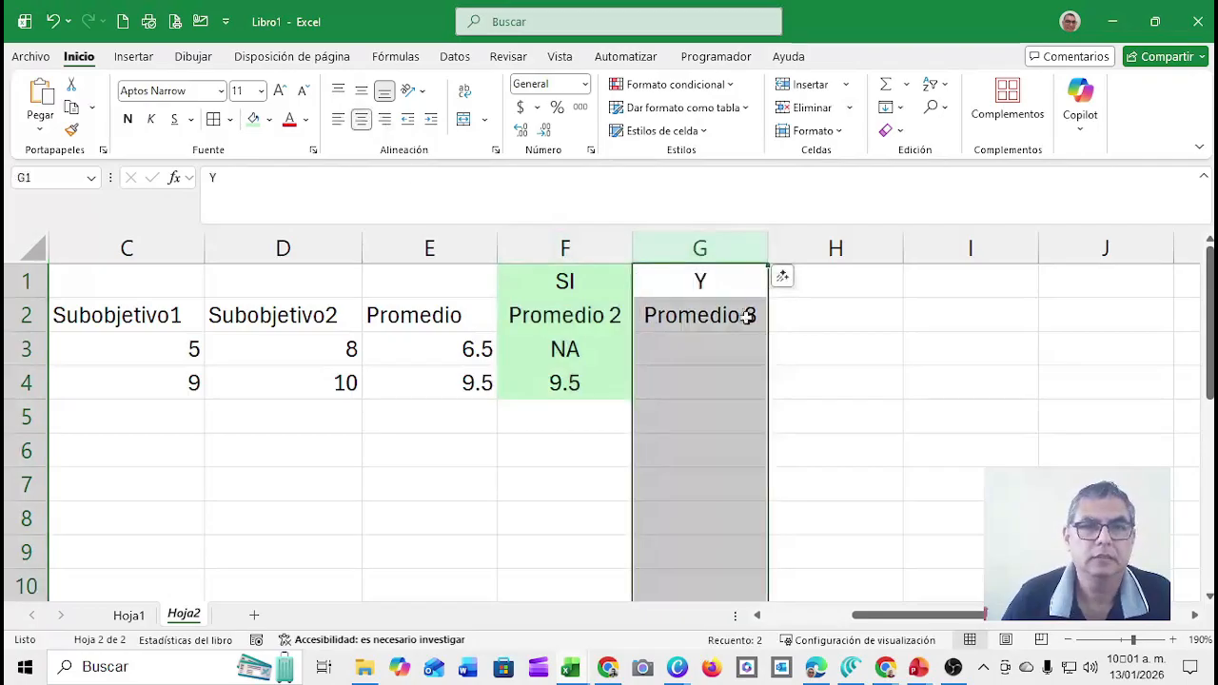
Insert the Y function from the Lógica category into cell G3, opening its function arguments.
click(689, 345)
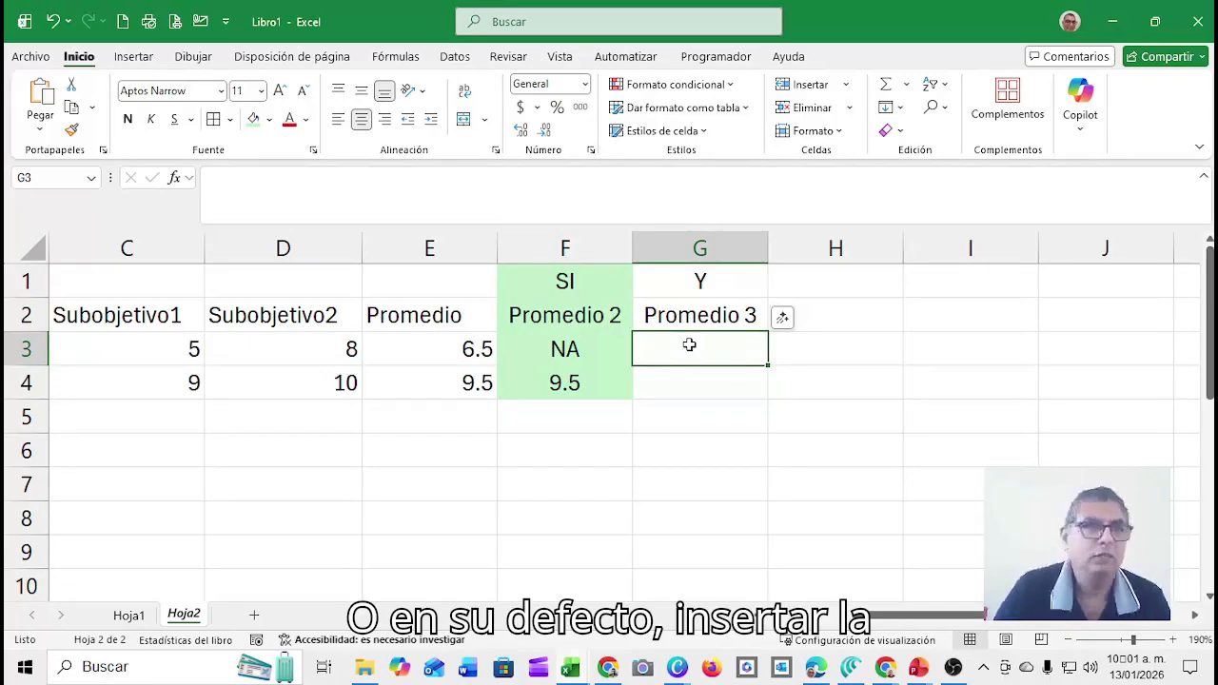
click(174, 179)
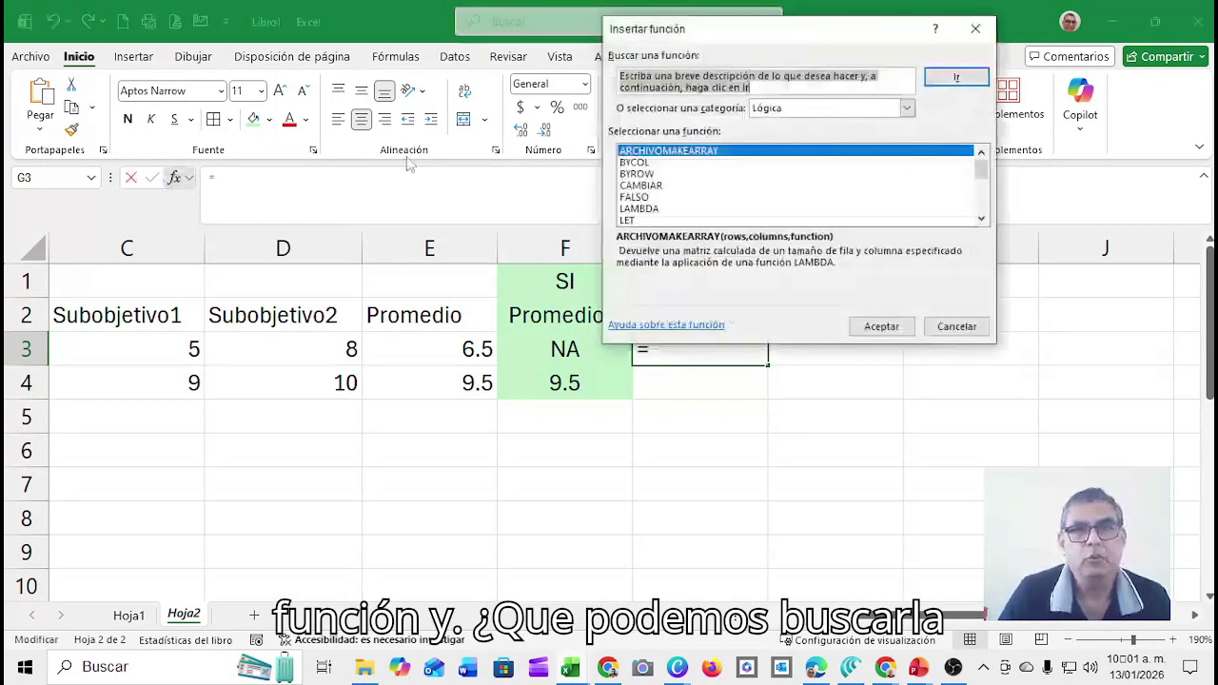
click(868, 109)
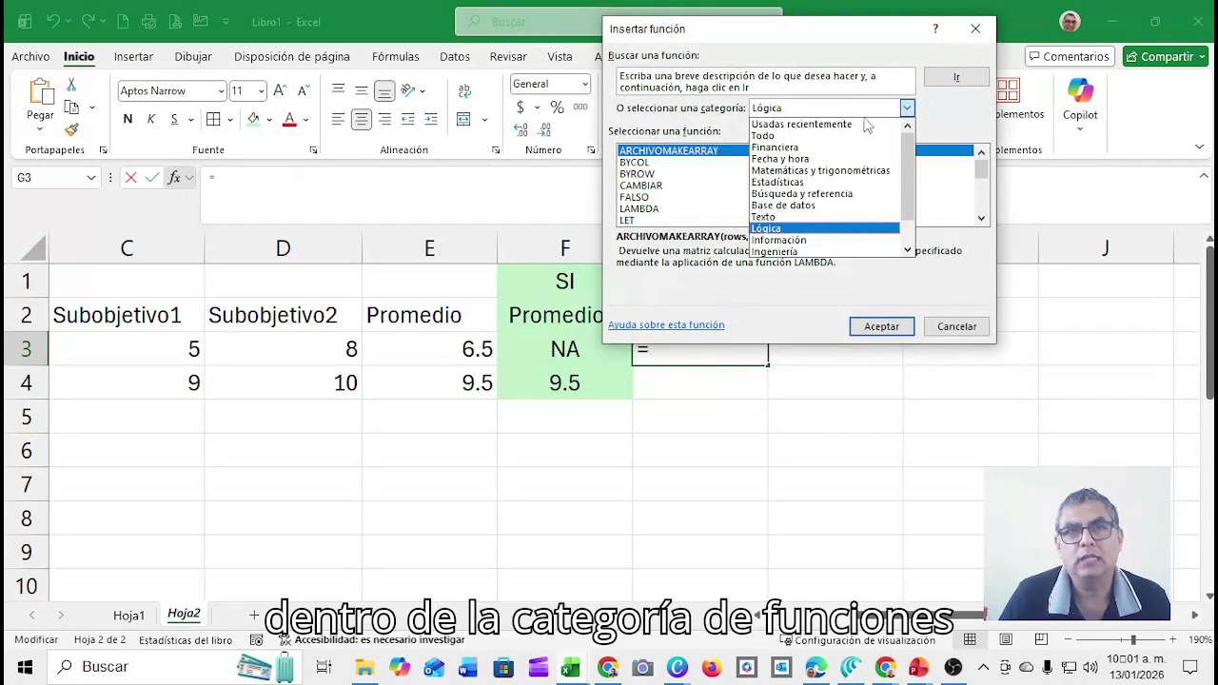
click(838, 230)
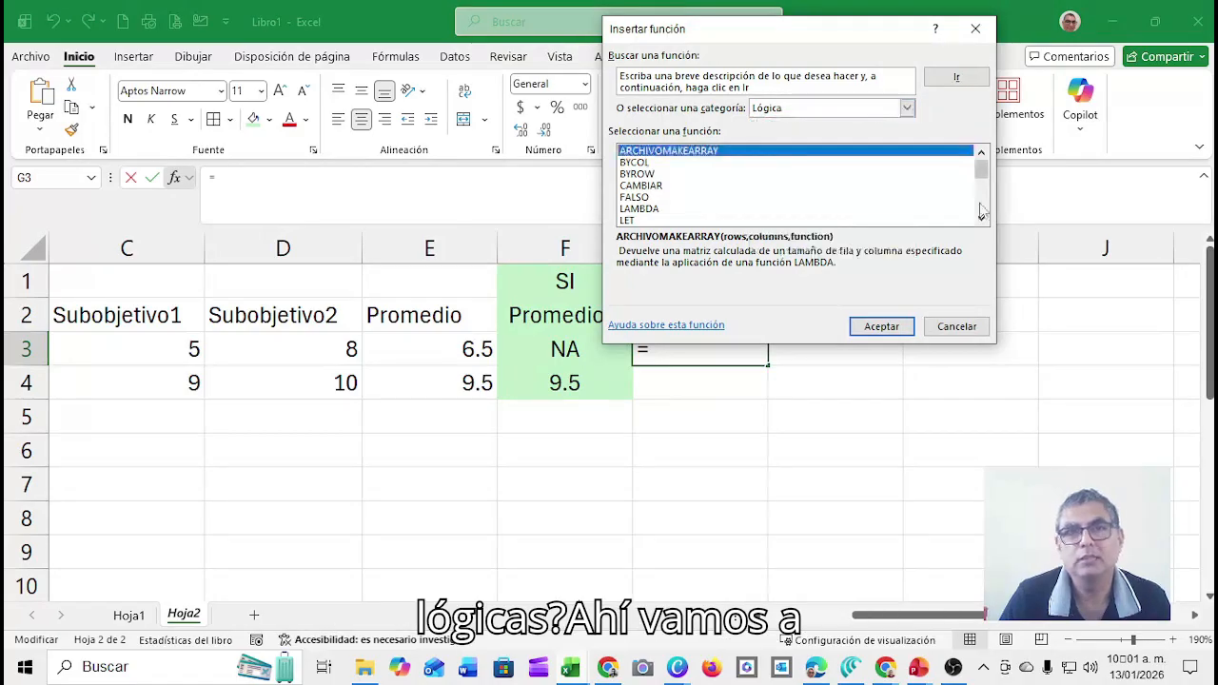
scroll(982, 212, down, 2)
scroll(982, 211, down, 2)
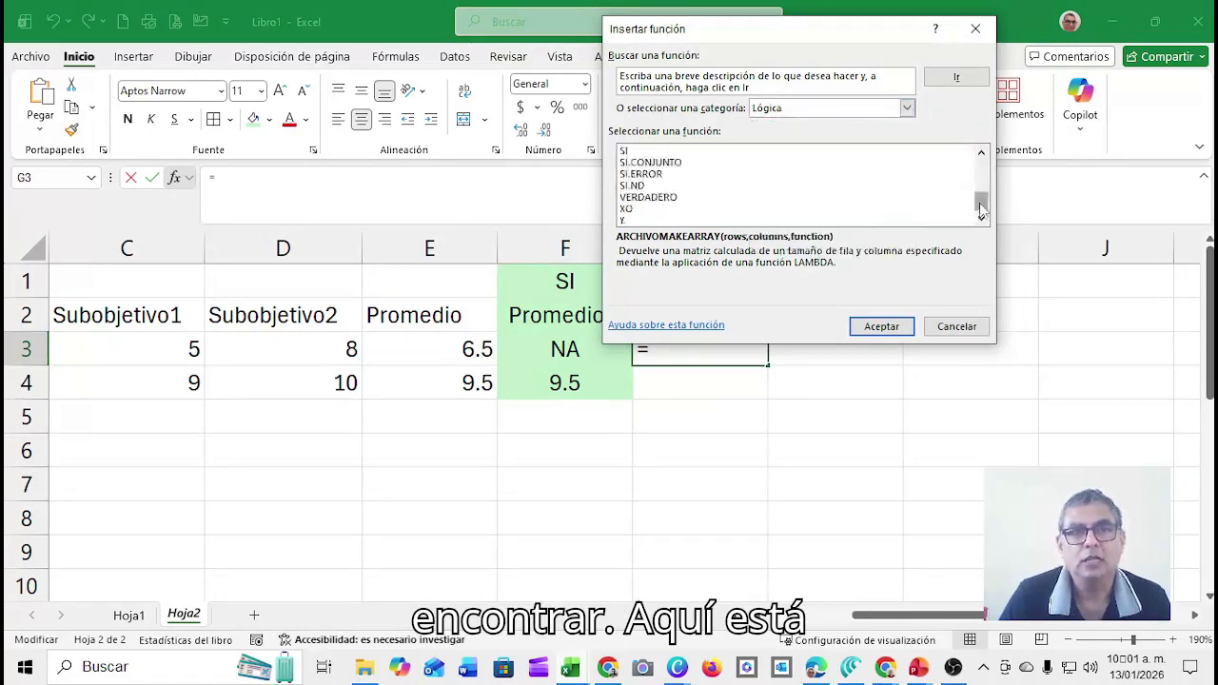
click(633, 220)
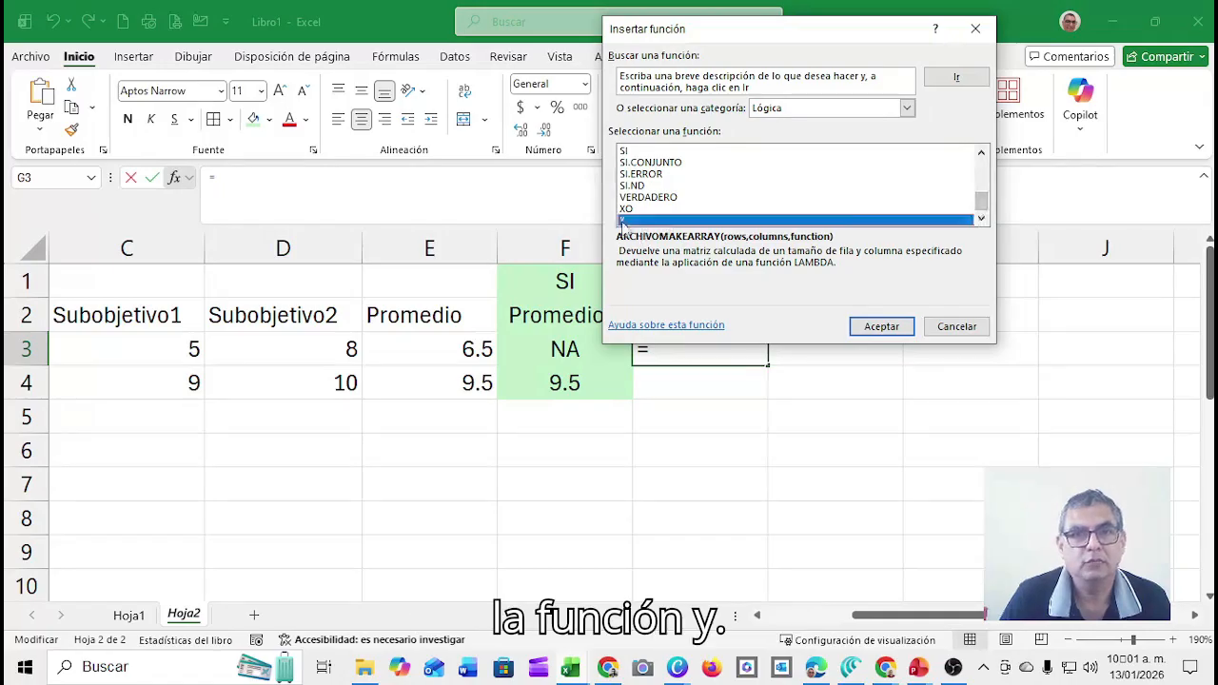
click(874, 333)
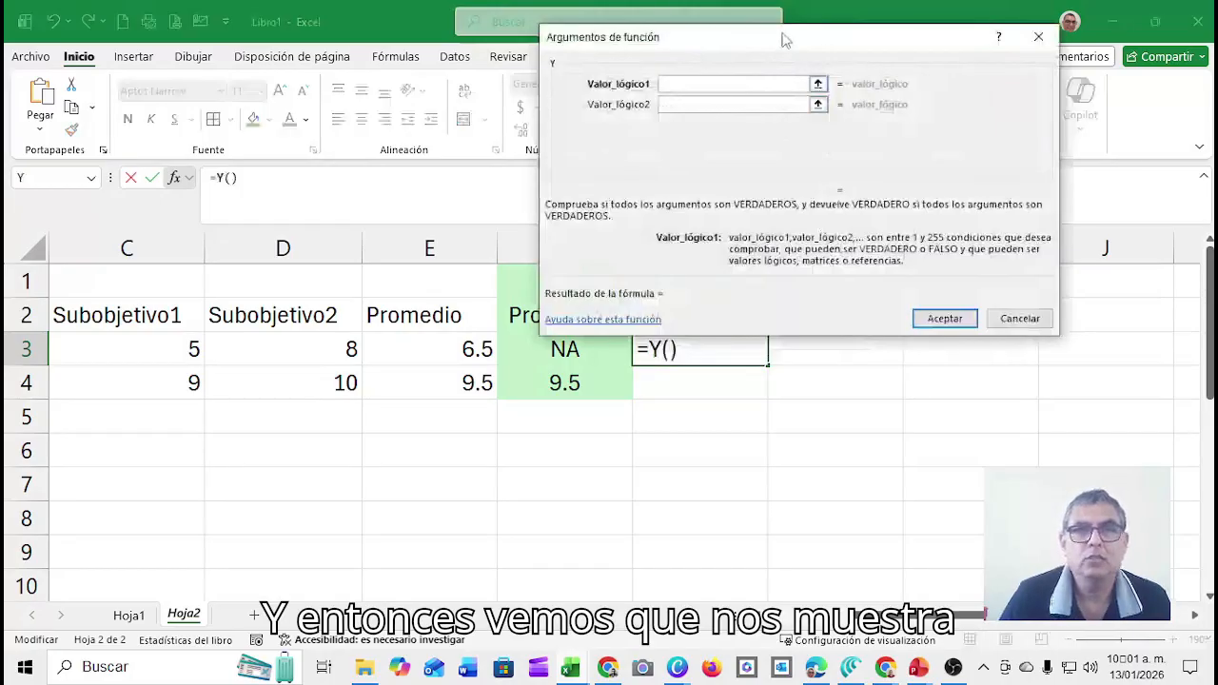
Set the Y function's first logical value, Valor_lógico1, to the condition C3>=6.
drag(786, 38, 826, 84)
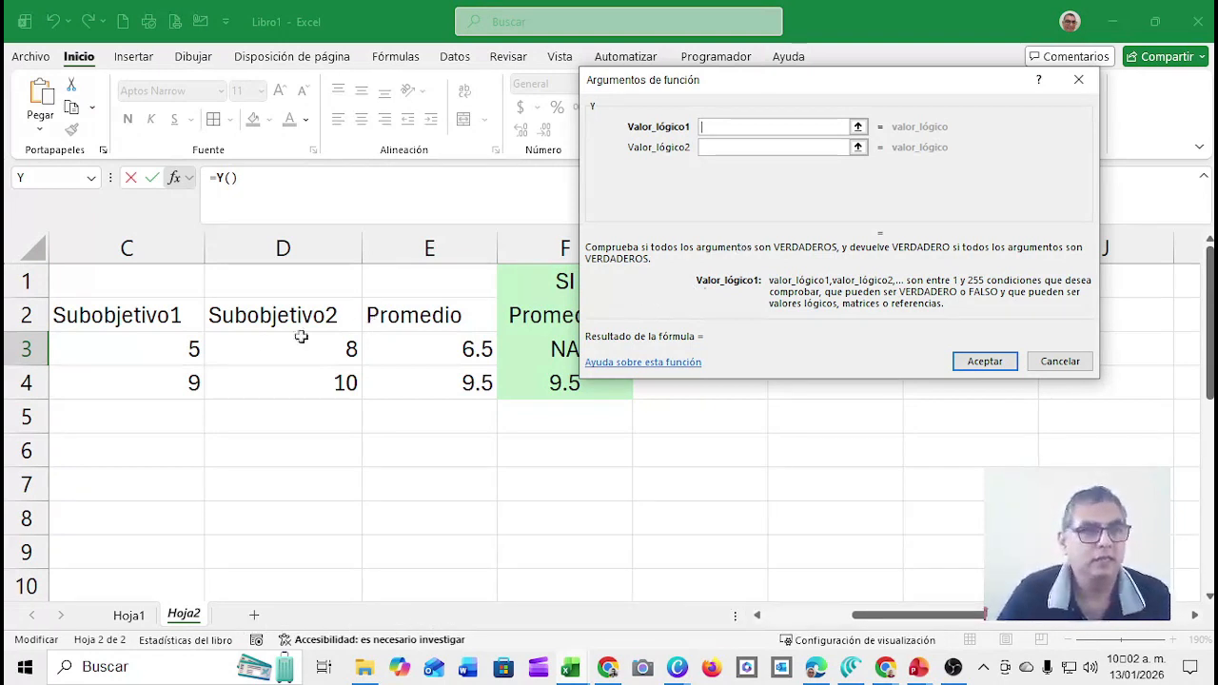
click(179, 348)
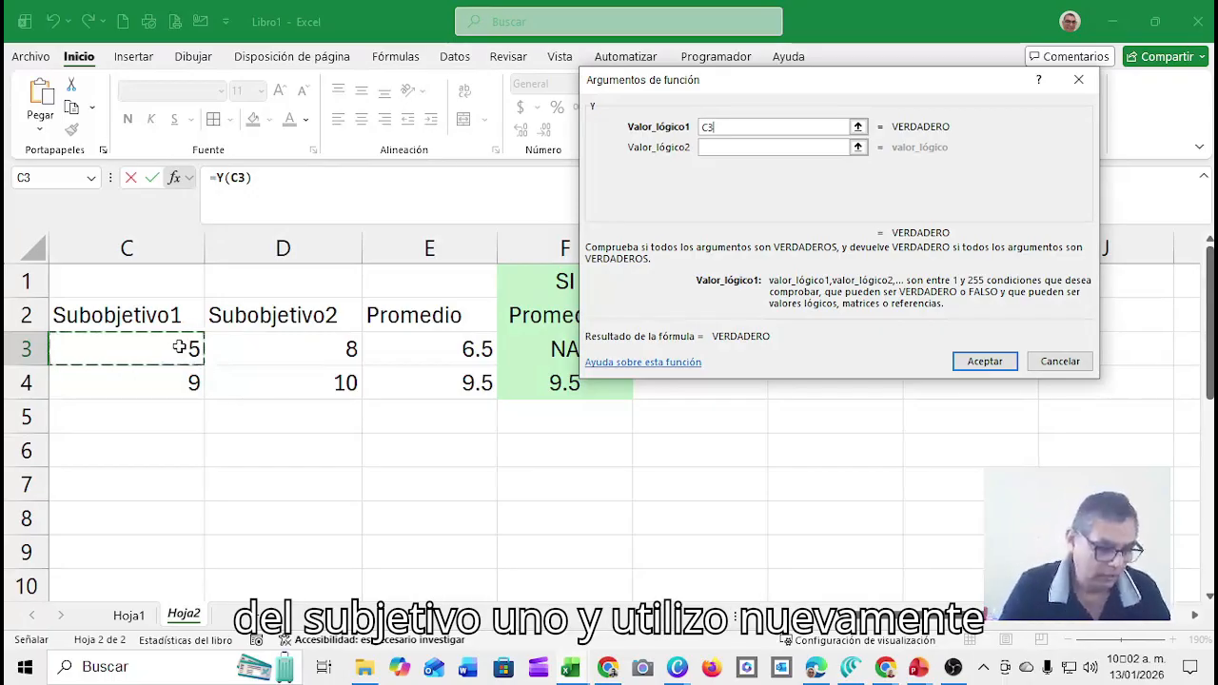
text(>)
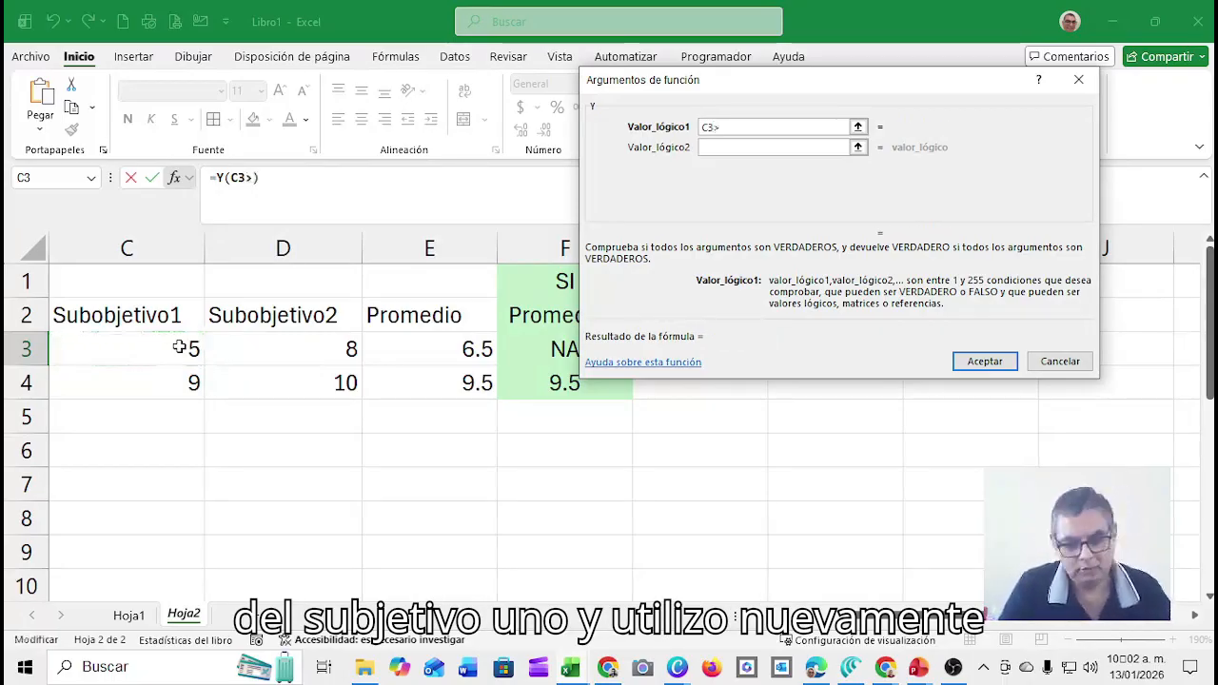
text(=)
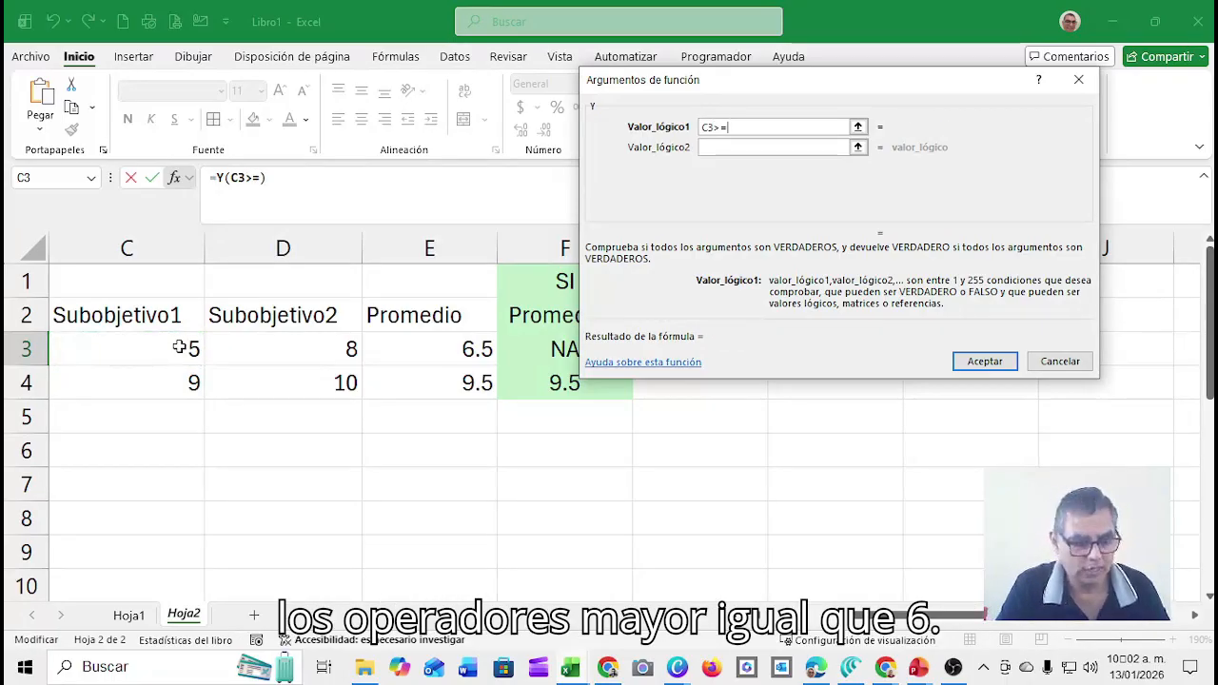
text(6)
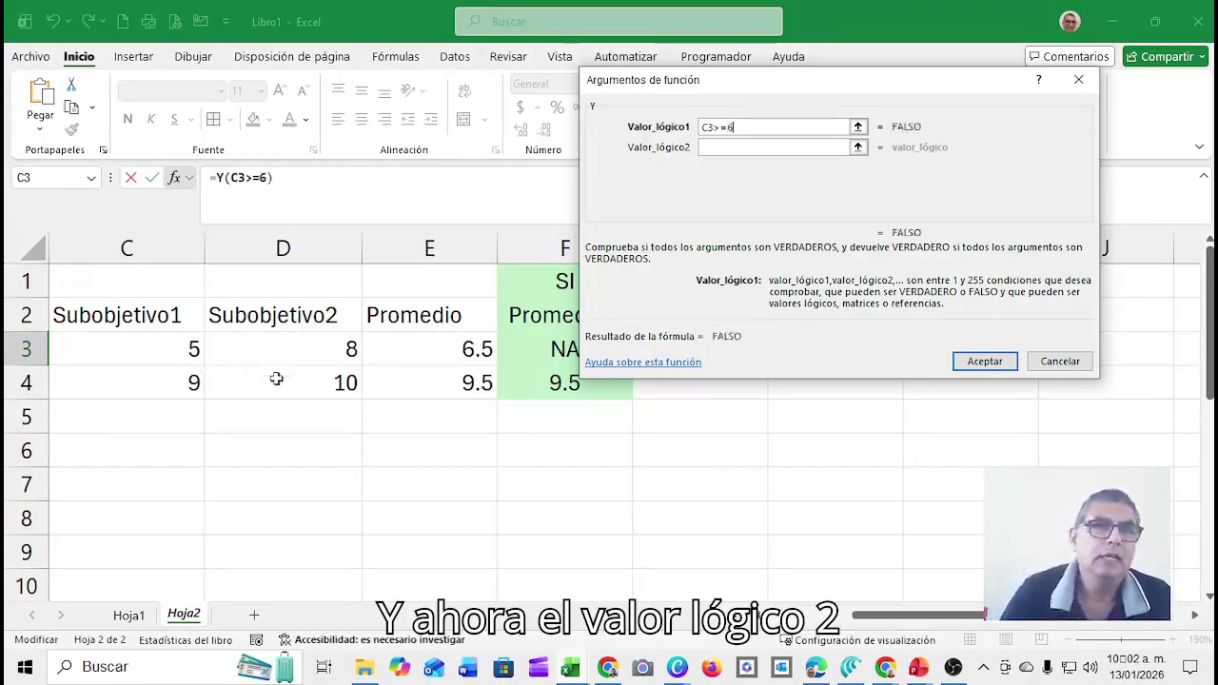
Set the second logical value, Valor_lógico2, to D3>=6 and accept the Y function in cell G3.
click(717, 145)
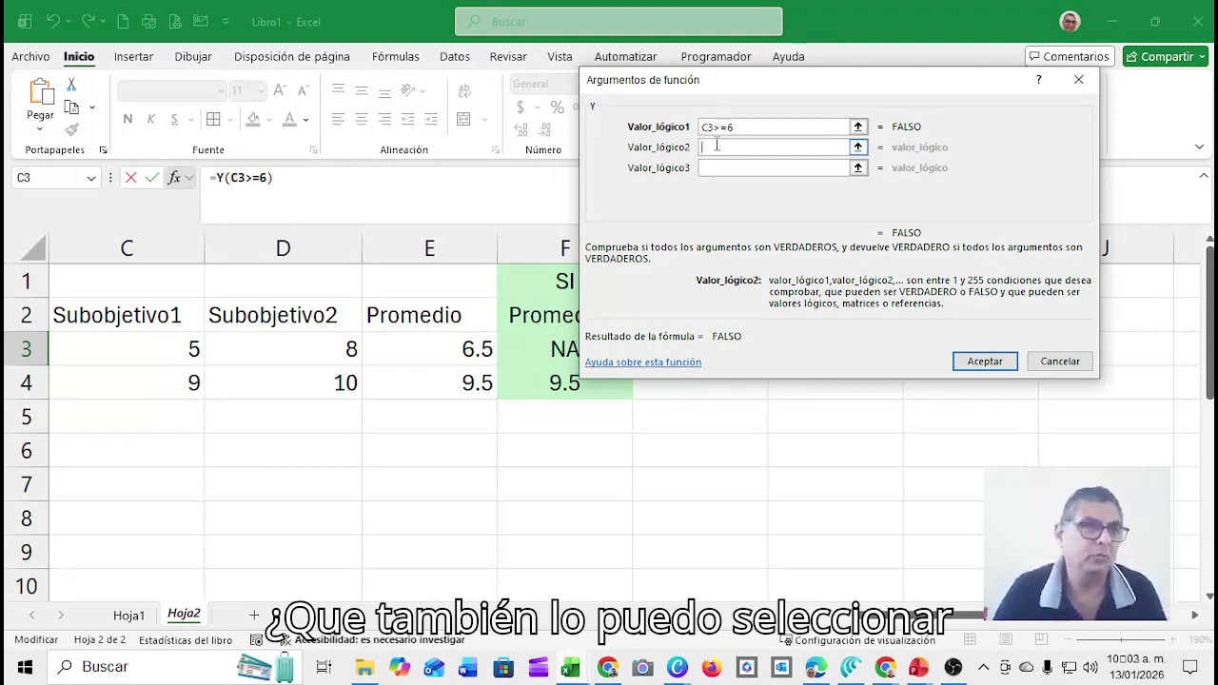
click(325, 349)
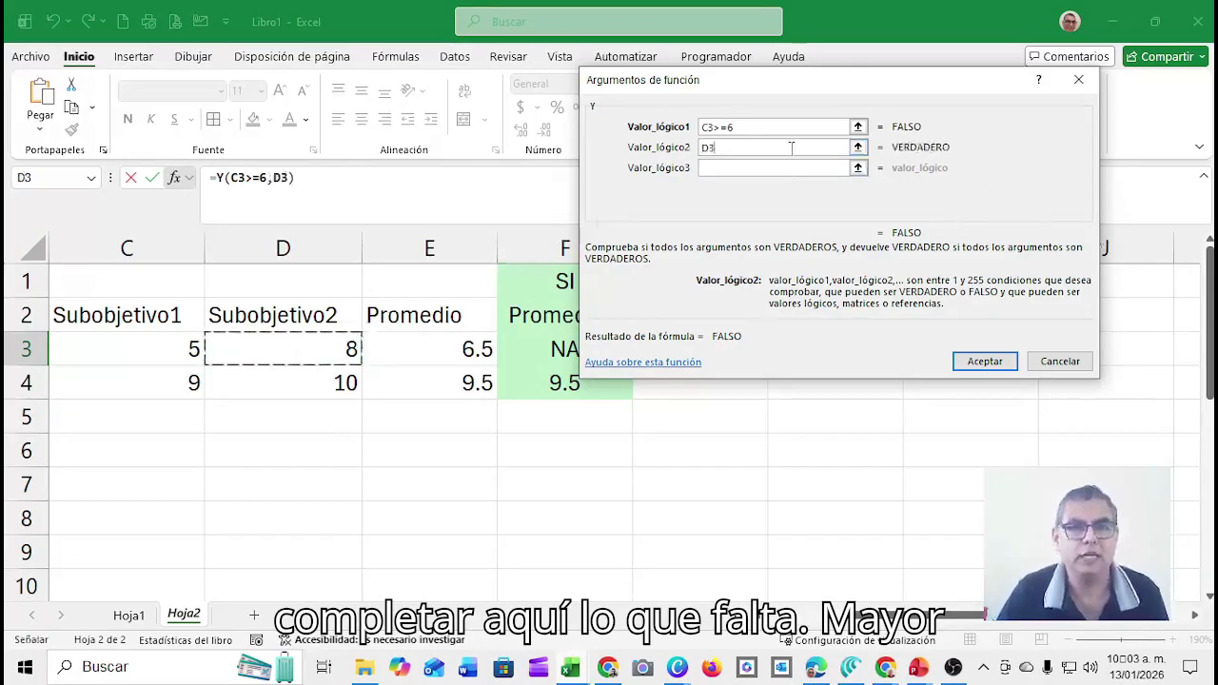
click(791, 147)
text(>=)
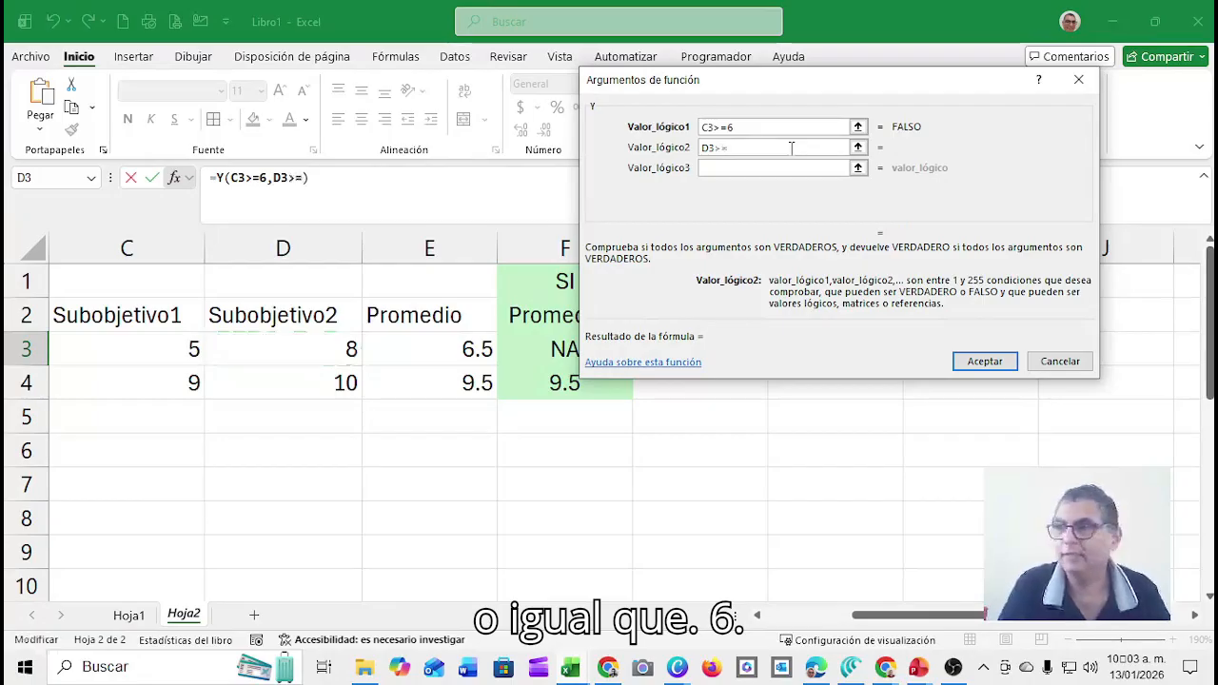
text(6)
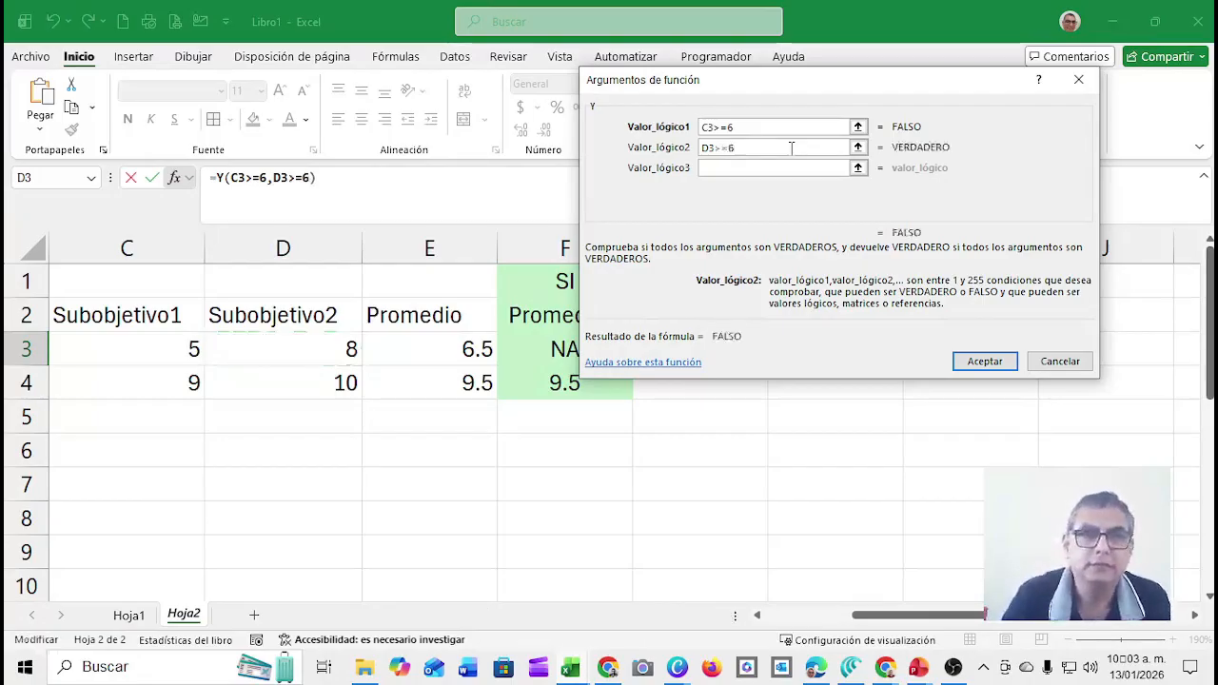
drag(869, 80, 871, 165)
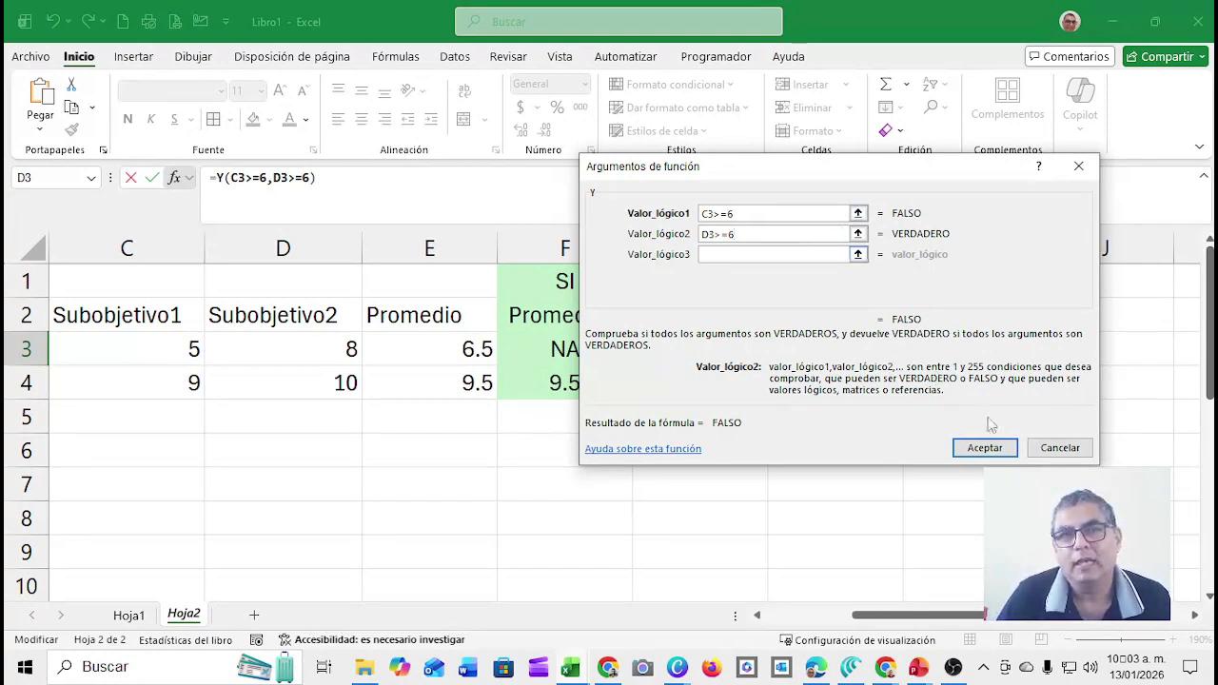
click(988, 447)
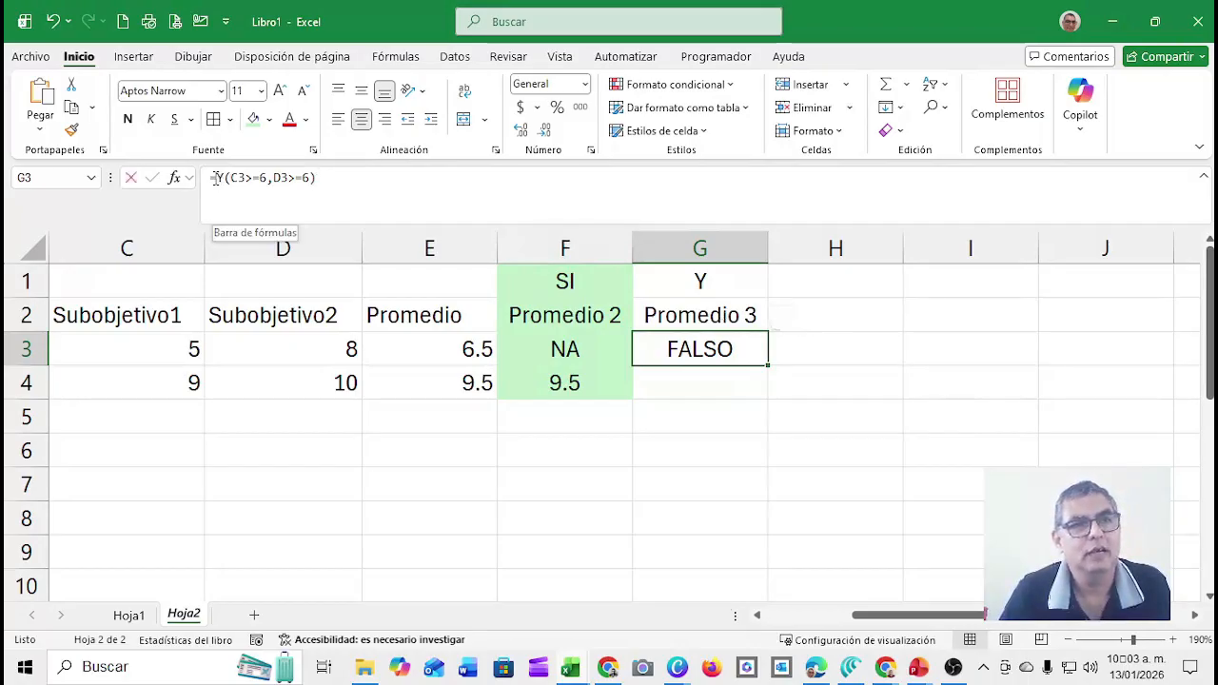
Review the Y formula in cell G3 and the cells it references, keeping it as it is.
click(216, 178)
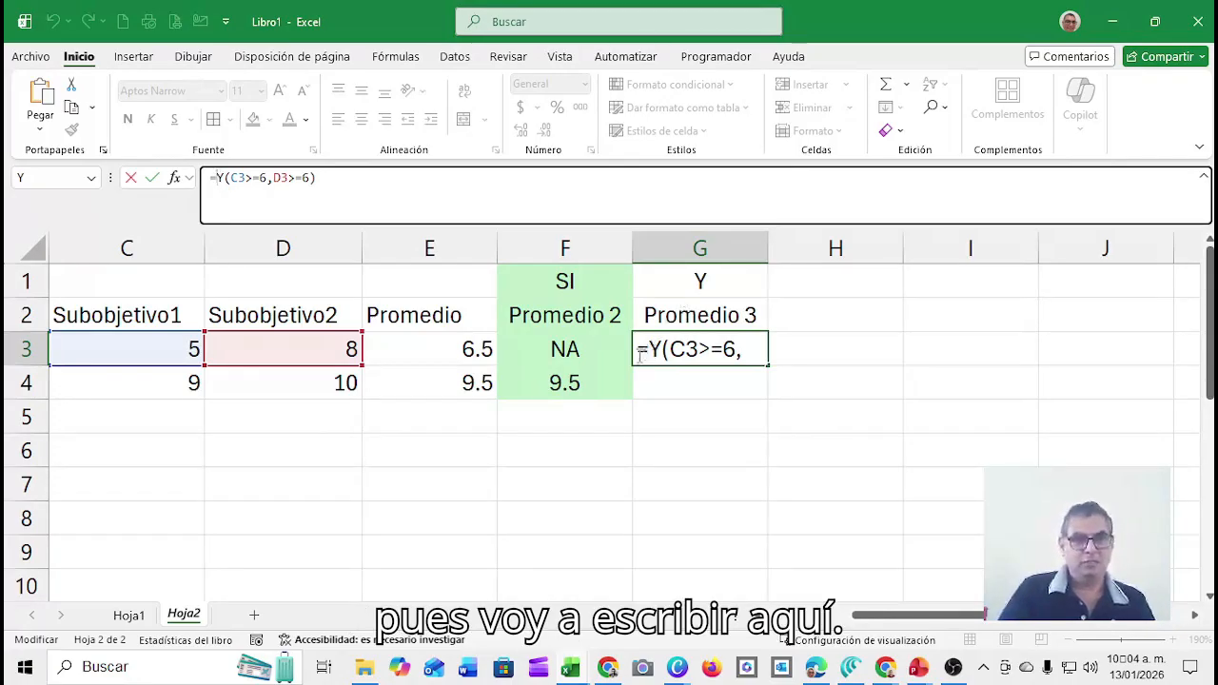
double_click(660, 352)
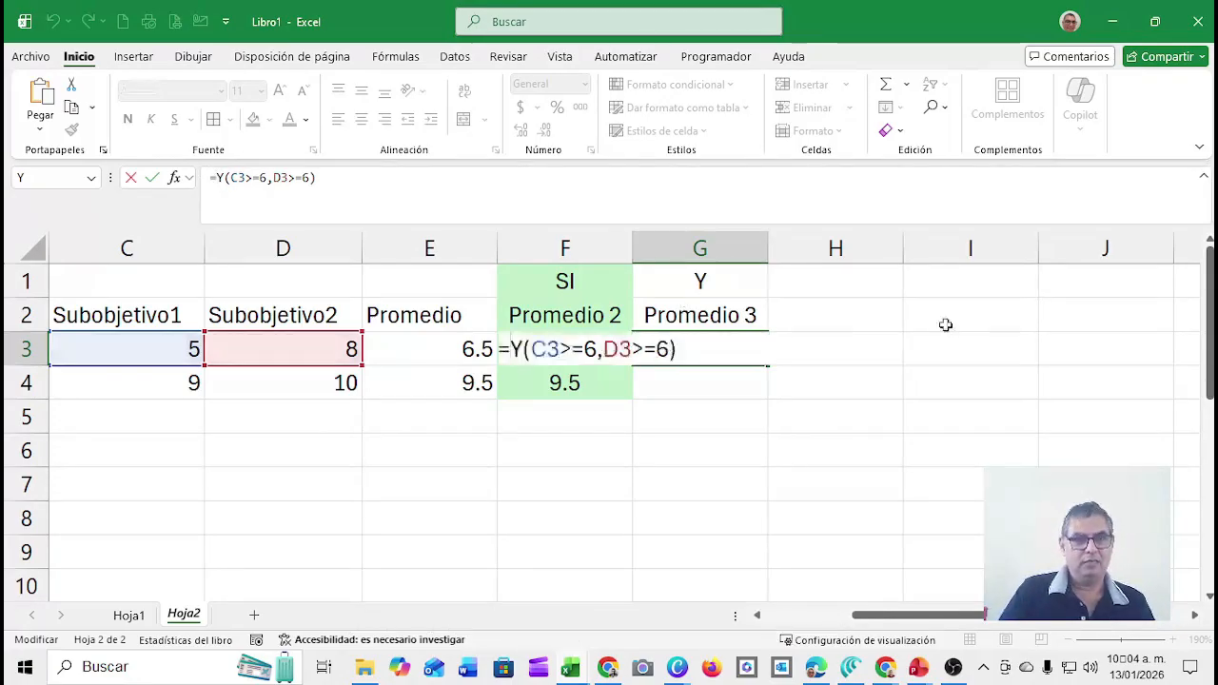
key(Return)
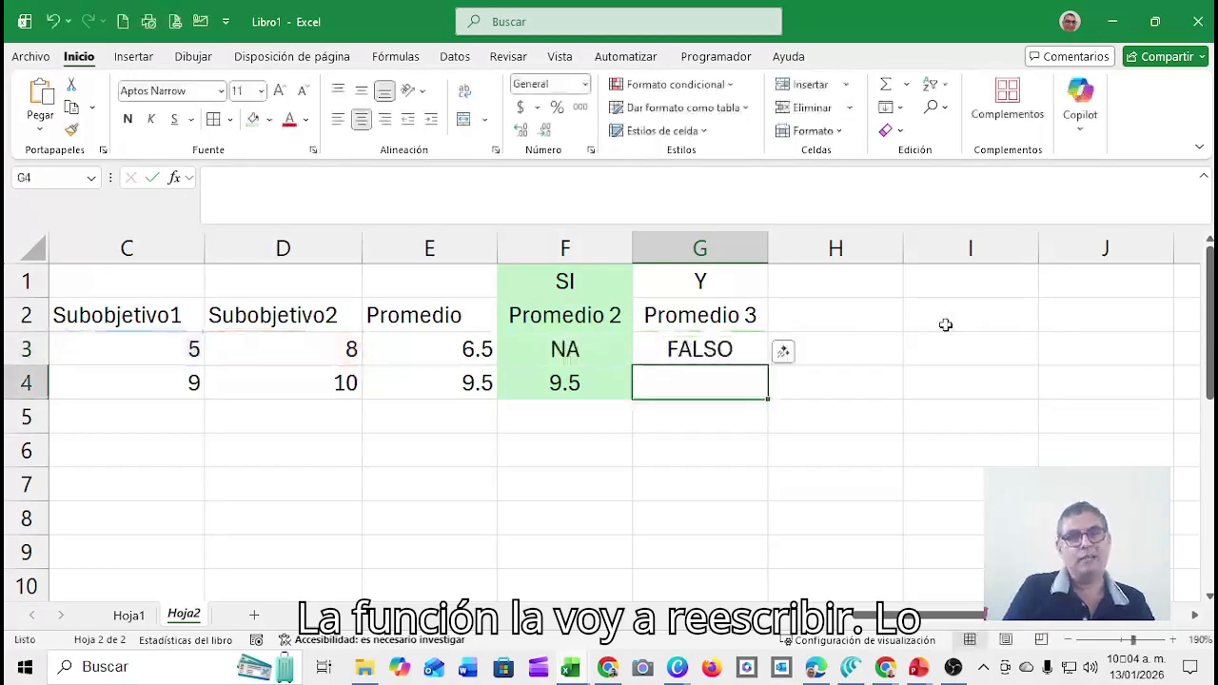
key(Up)
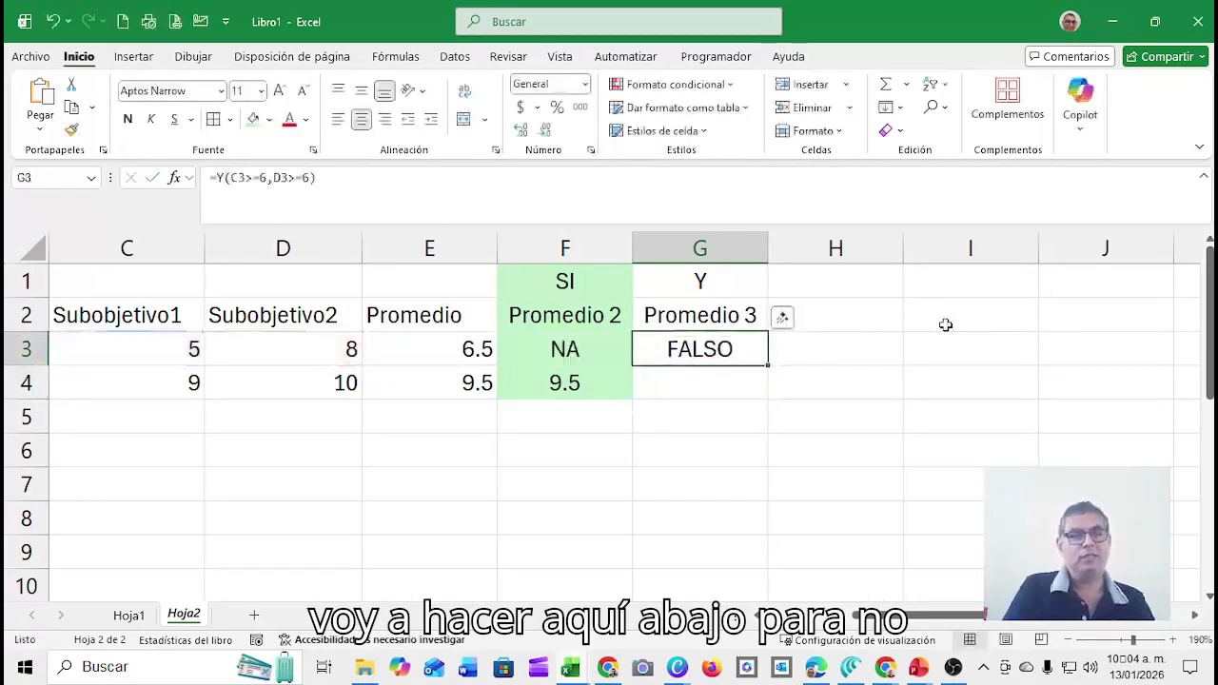
Start an SI formula in cell G4 with a nested Y function whose first condition is C4>=6.
key(Down)
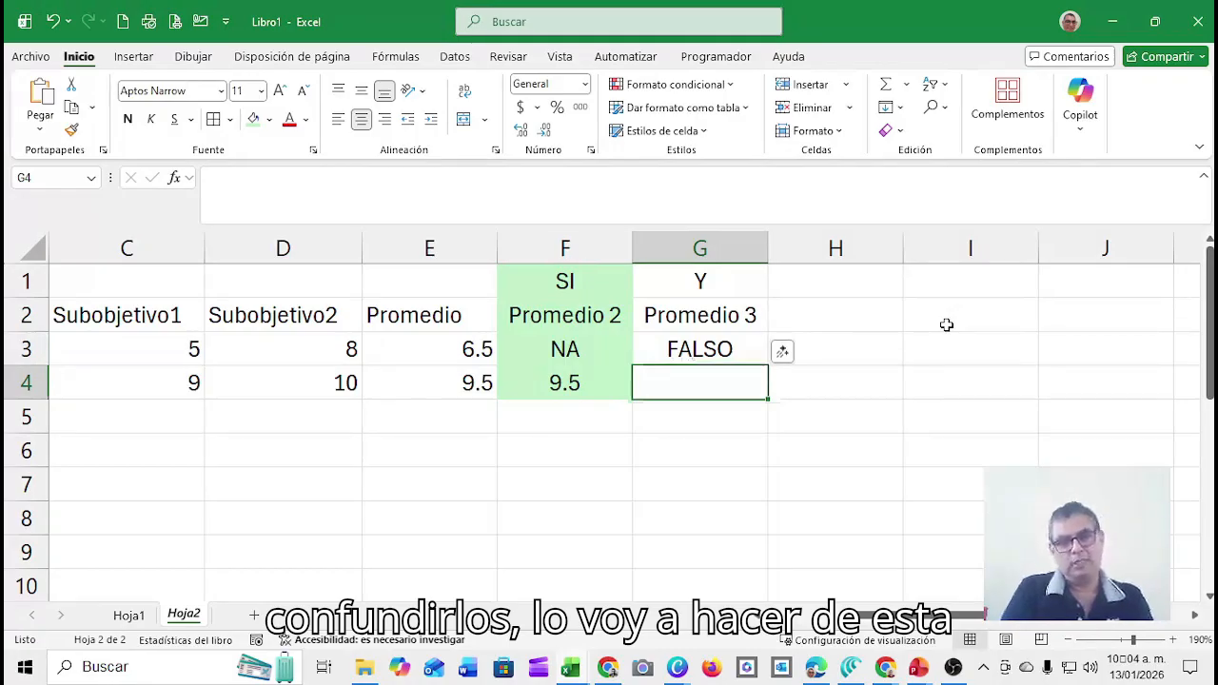
text(=si)
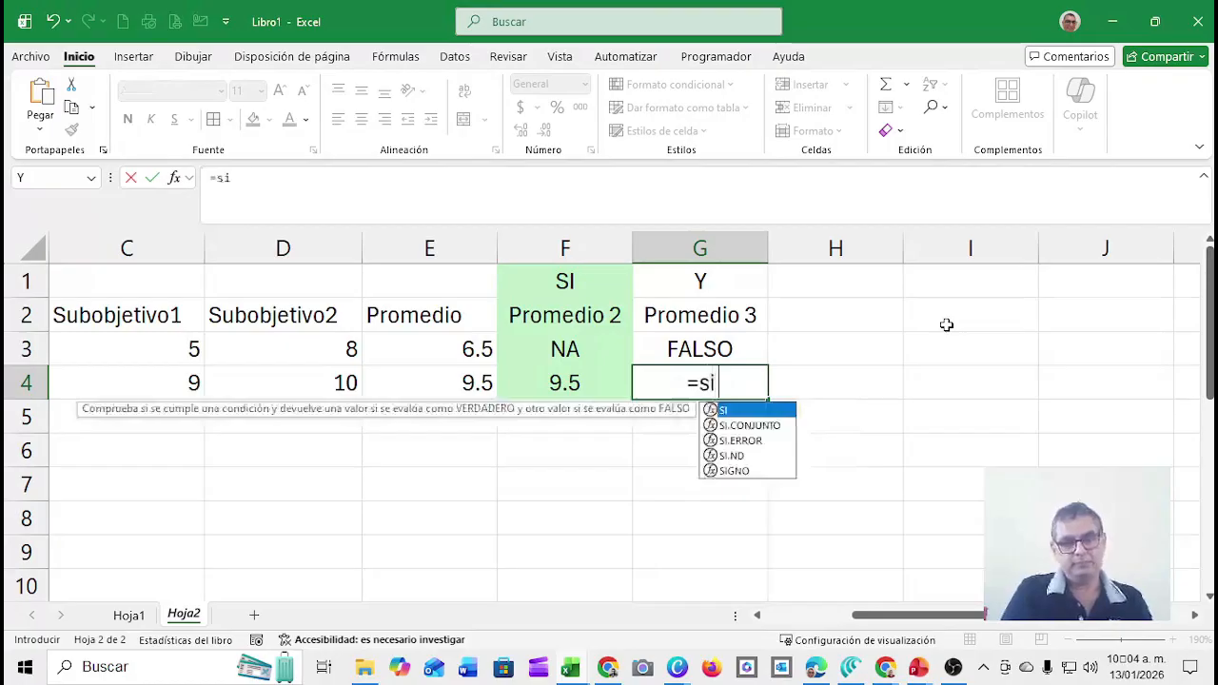
text(()
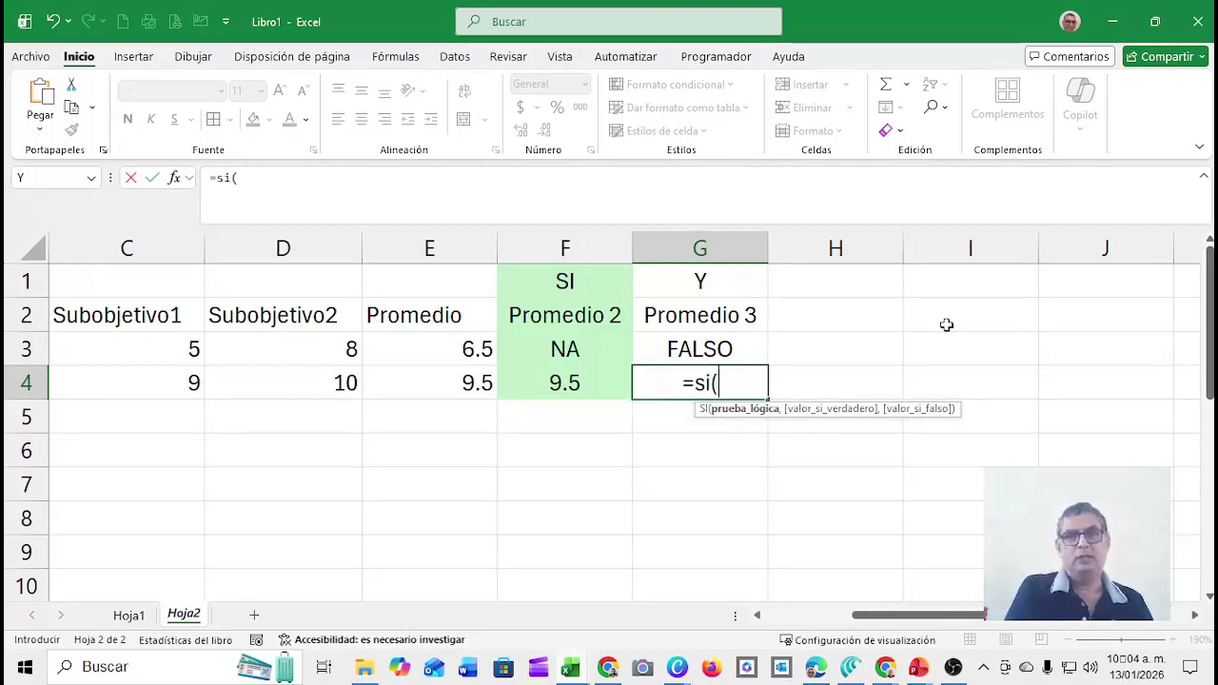
text(y)
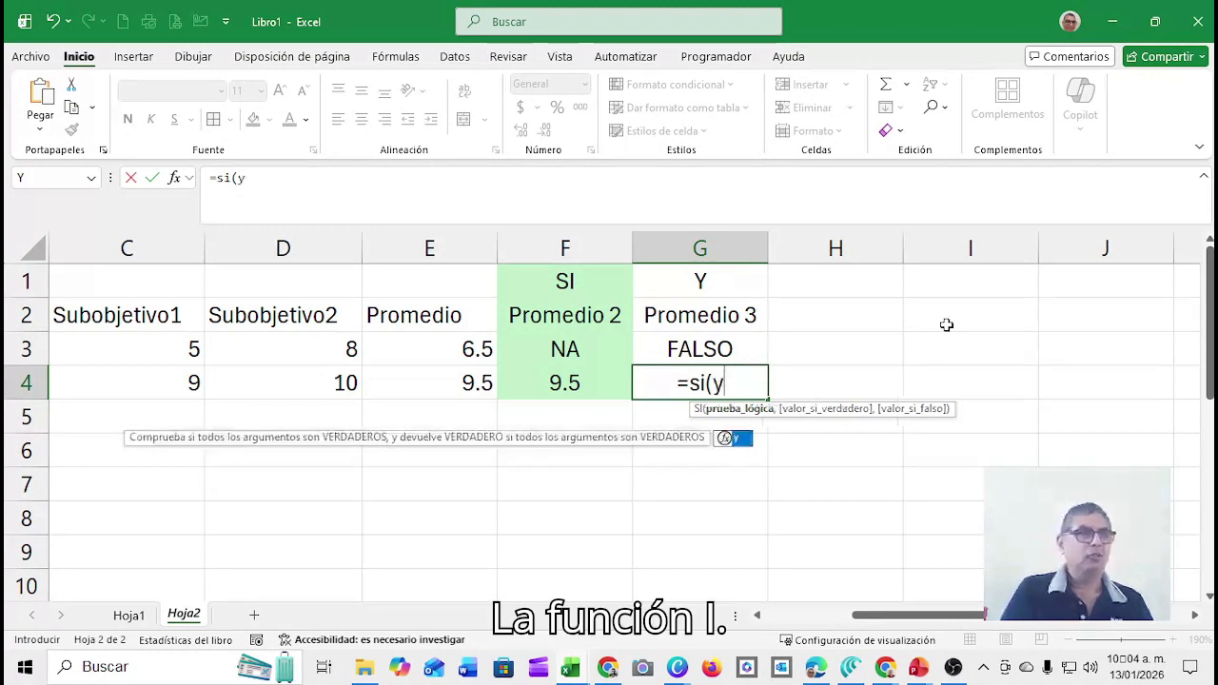
text(()
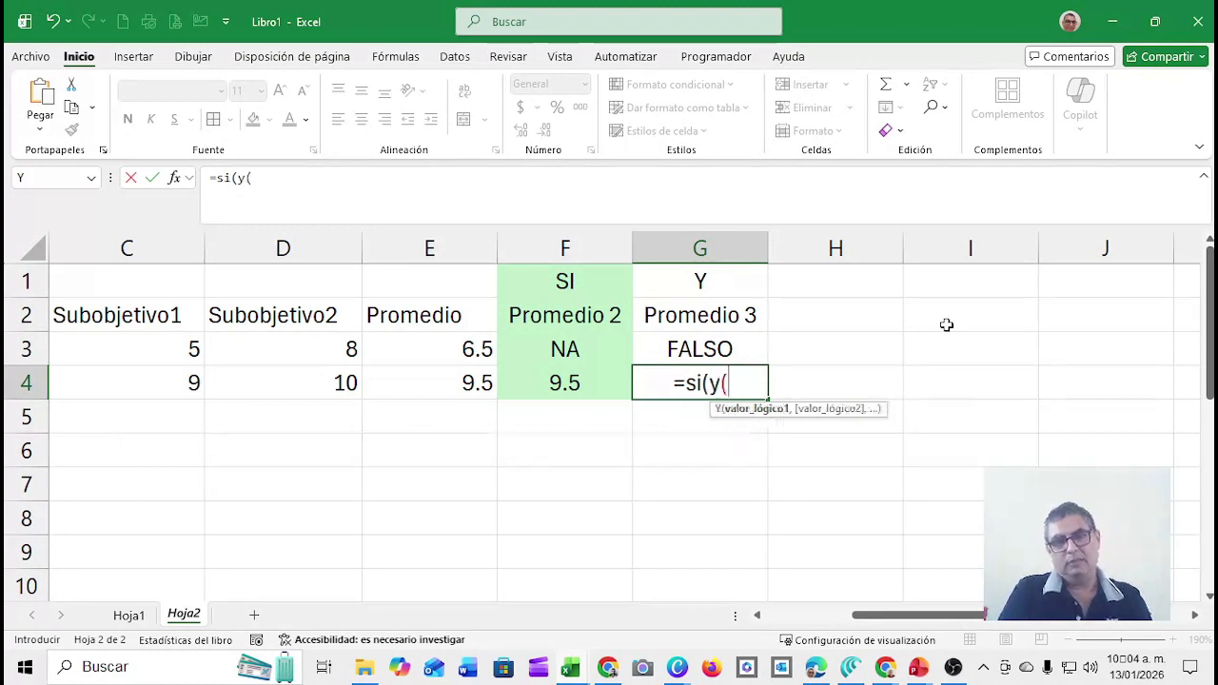
click(179, 385)
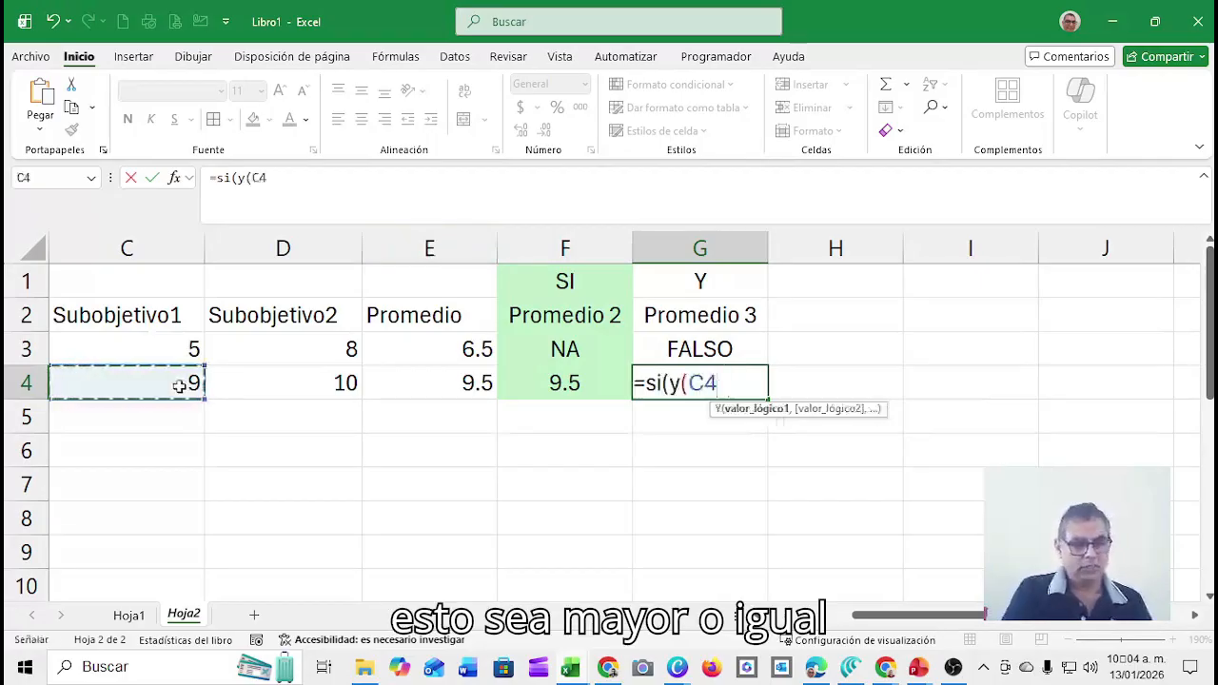
text(>=)
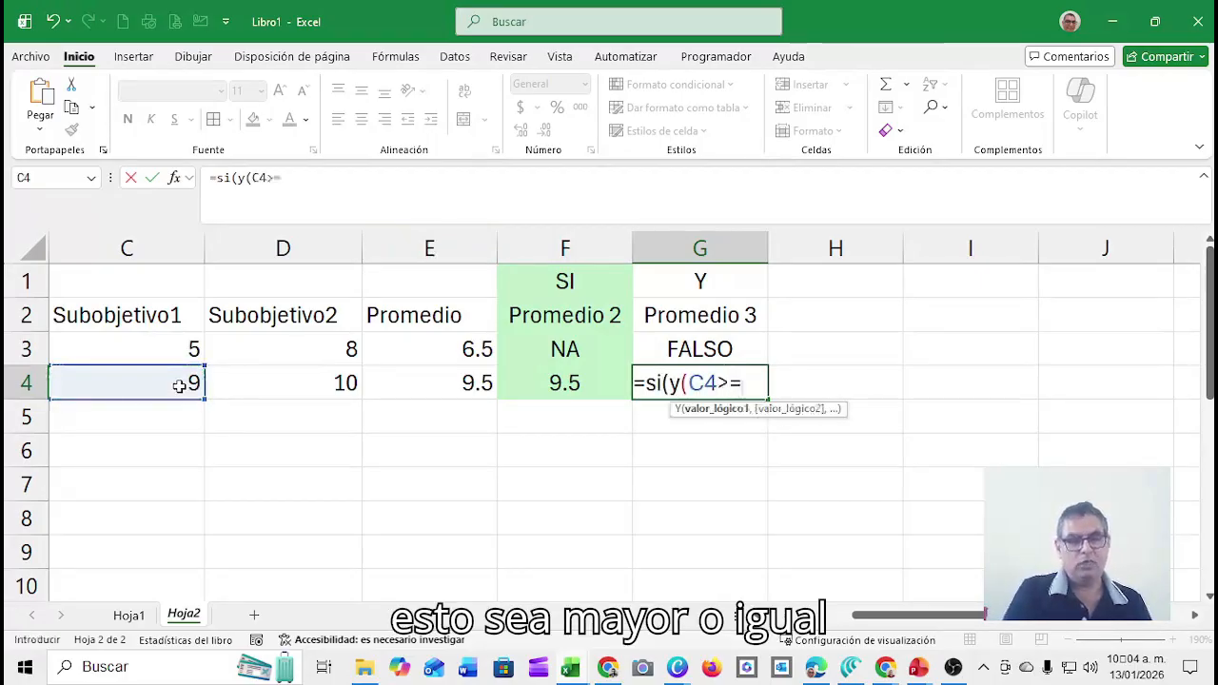
text(6,)
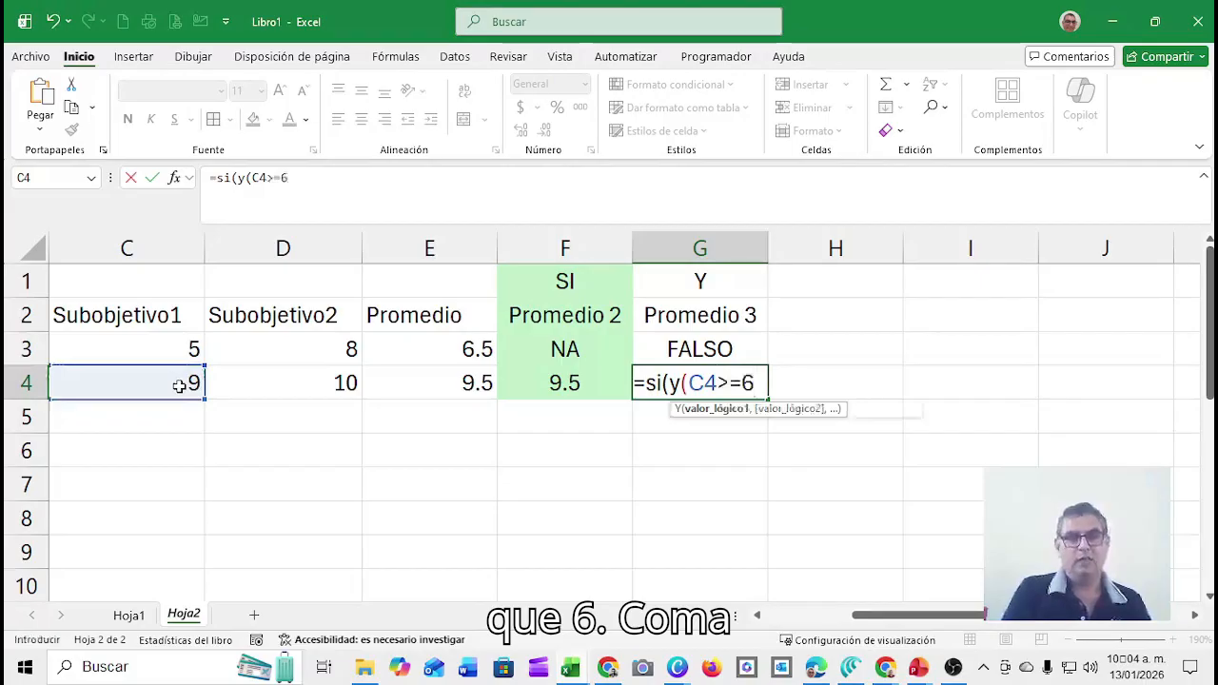
Add D4>=6 as the nested Y function's second condition and close that function.
click(280, 387)
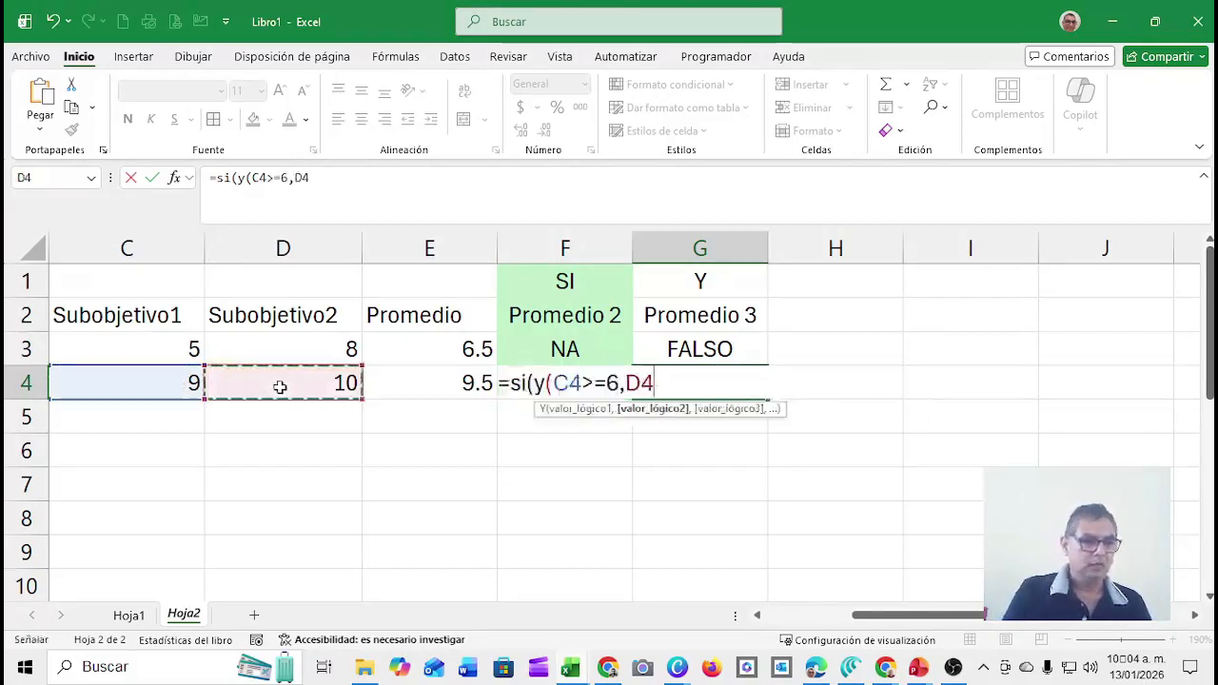
text(>=)
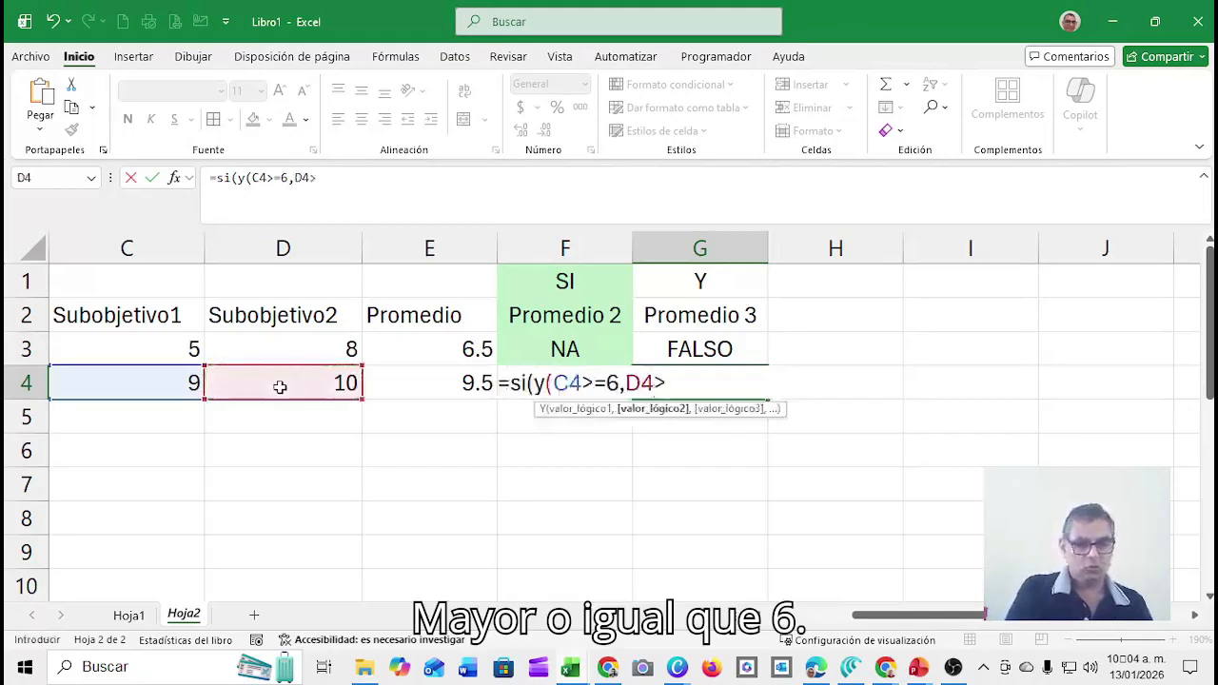
text(6)
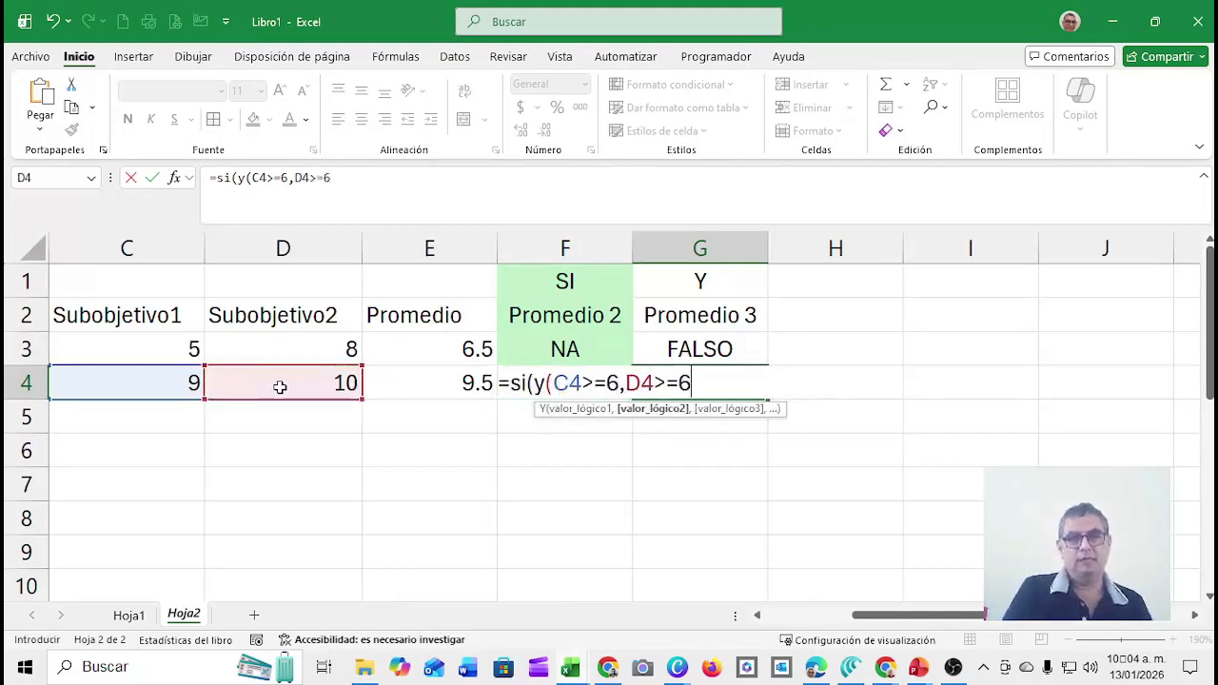
text())
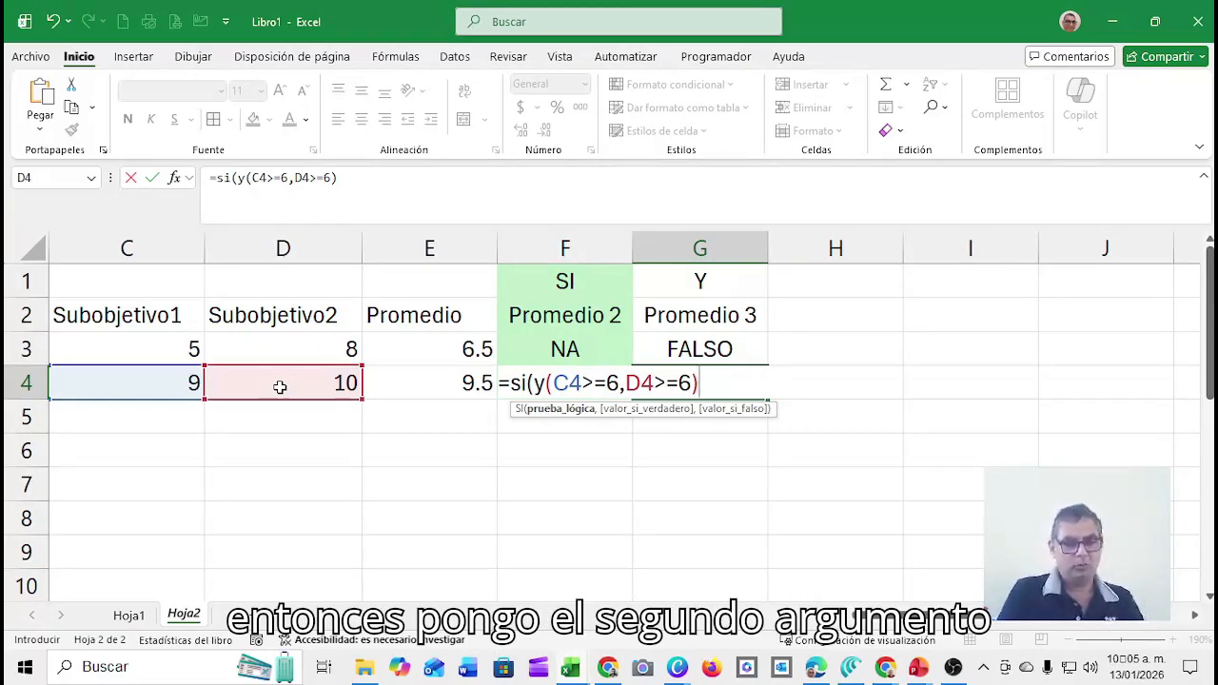
Set the SI function's value if true in G4 to PROMEDIO(C4:D4).
text(,)
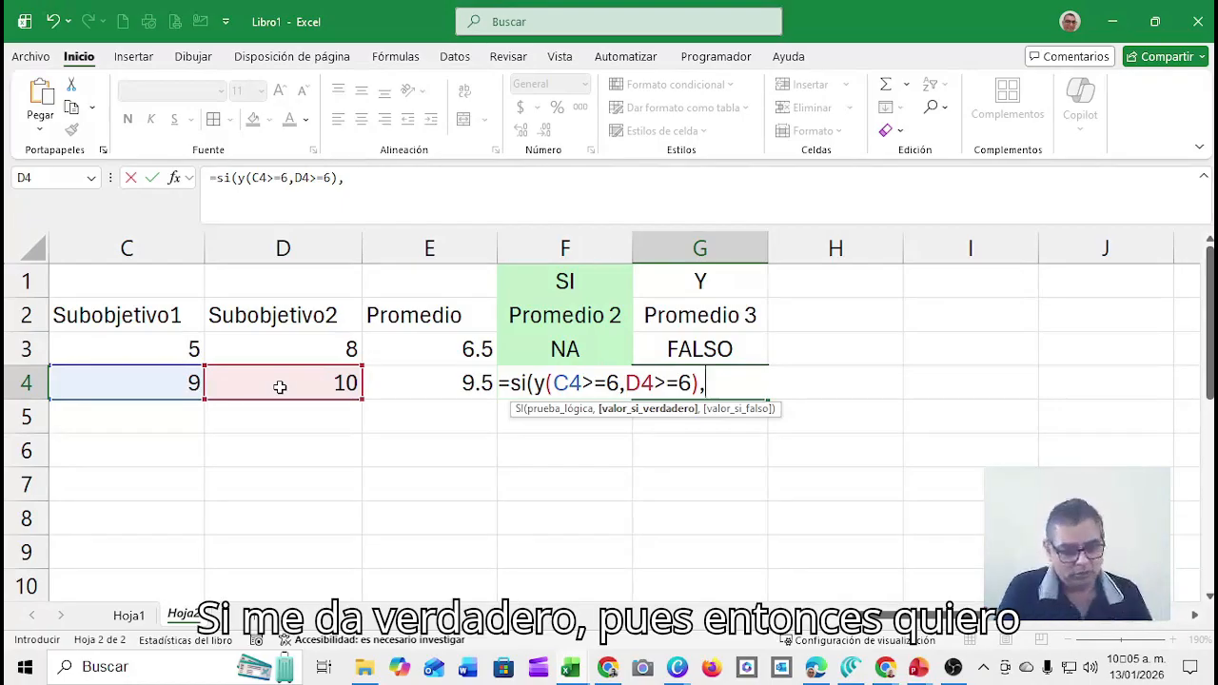
text(promedio)
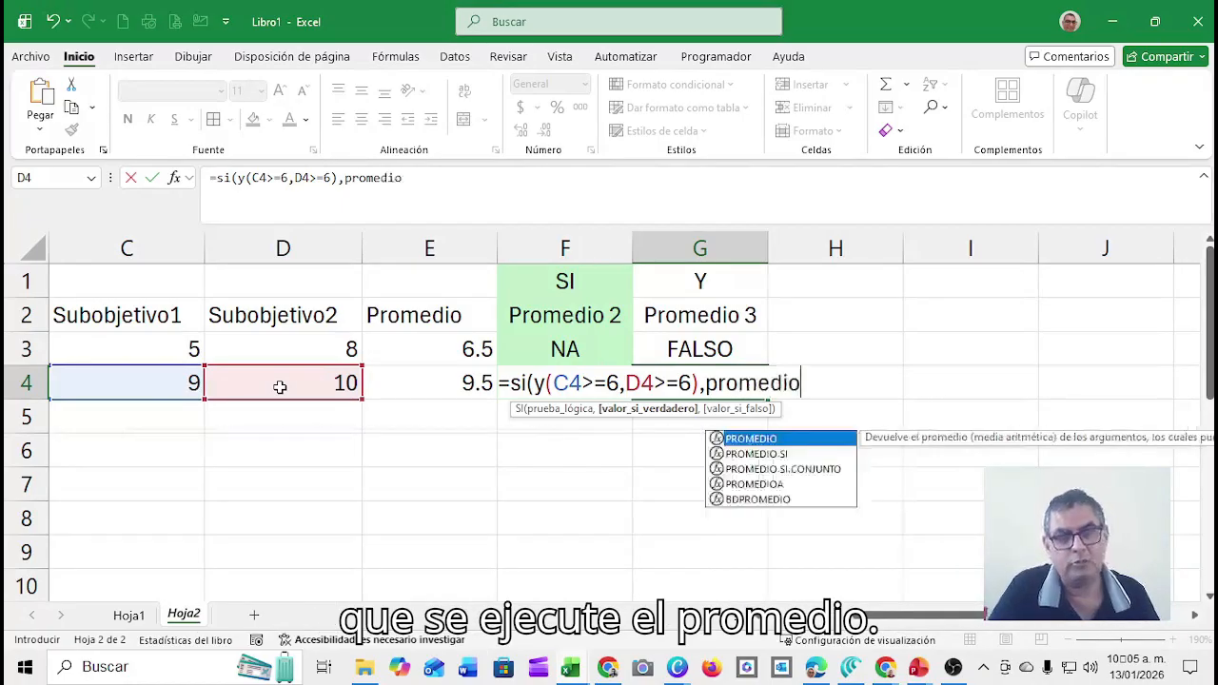
text(()
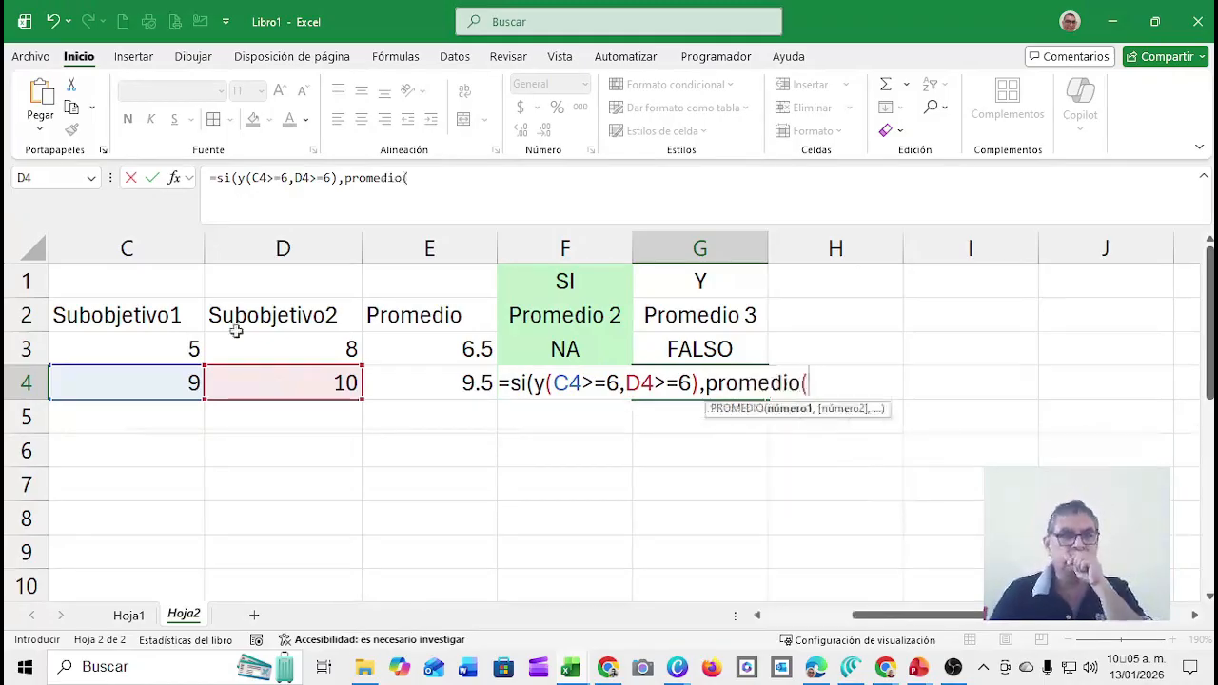
drag(176, 382, 233, 386)
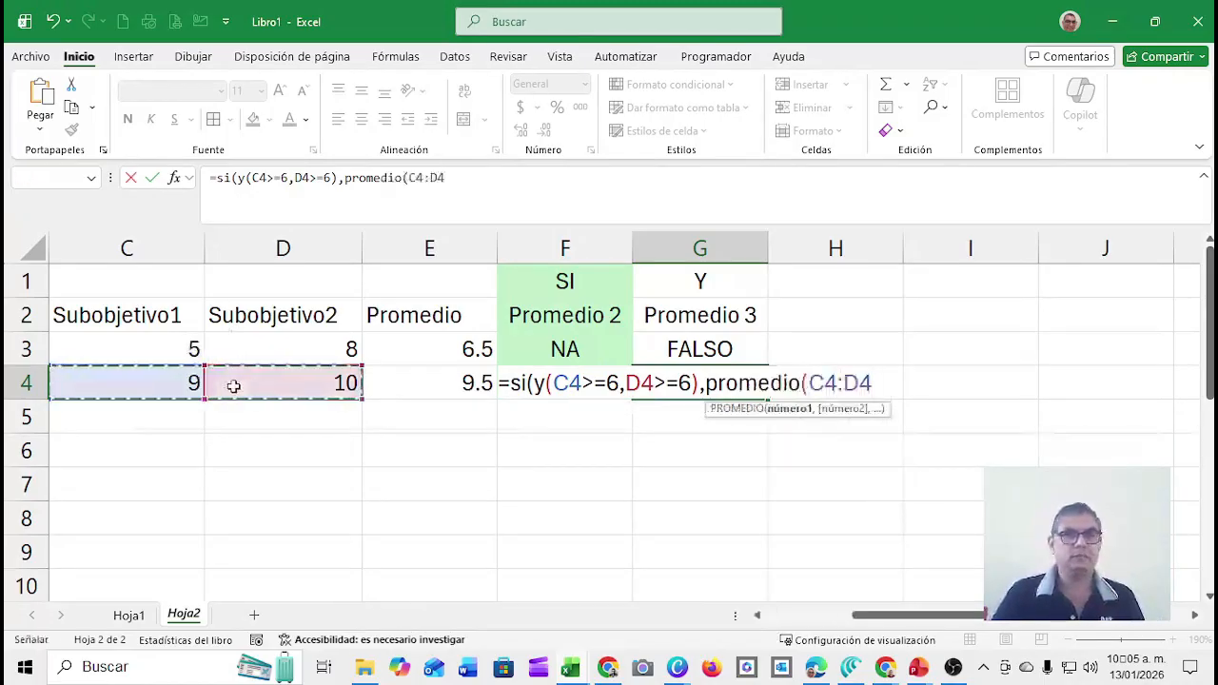
text())
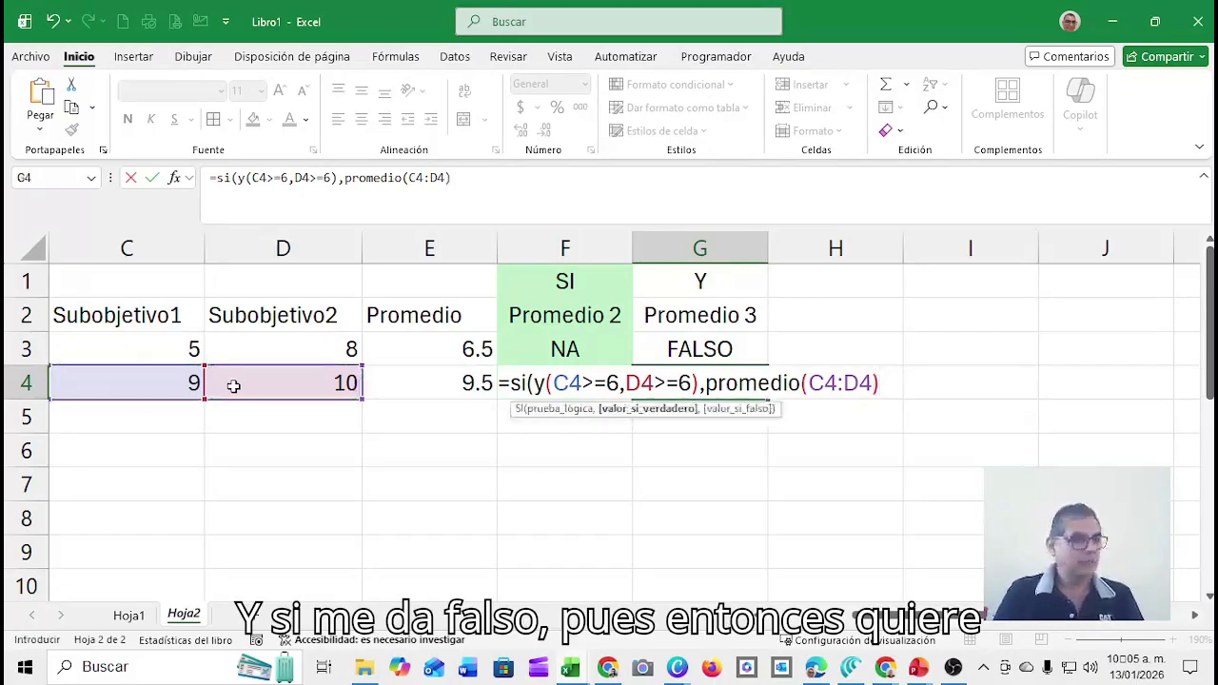
Set the SI function's value if false in G4 to "NA" and accept the formula.
text(,)
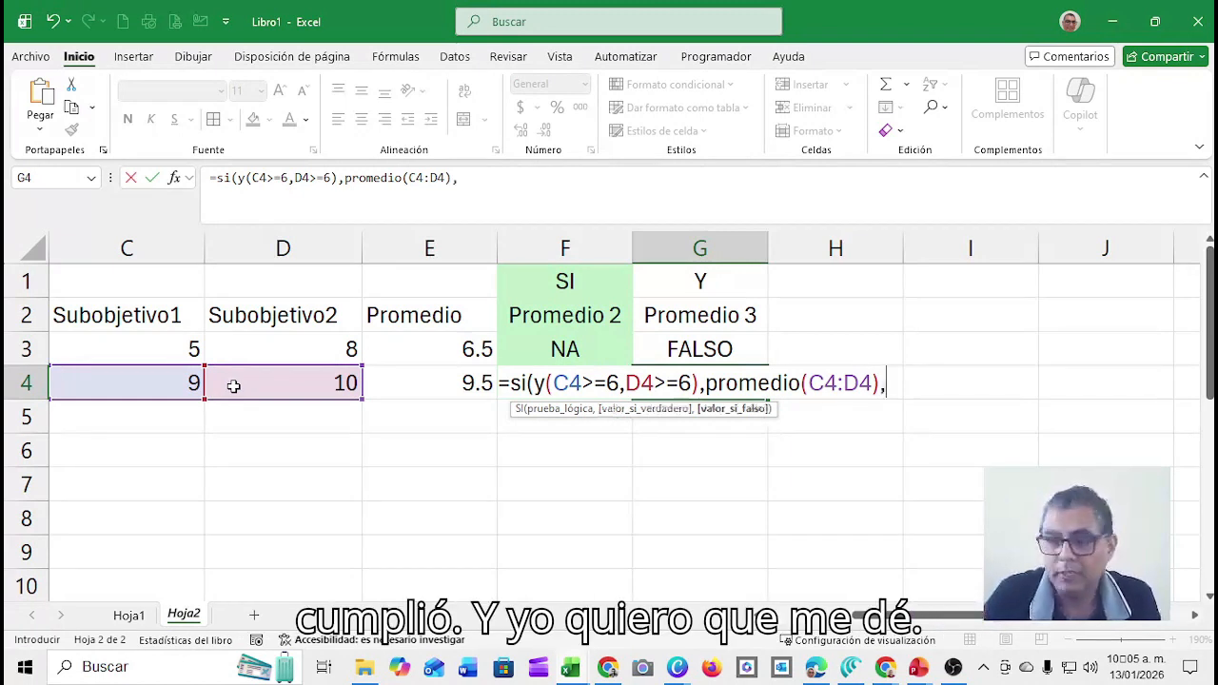
text("N)
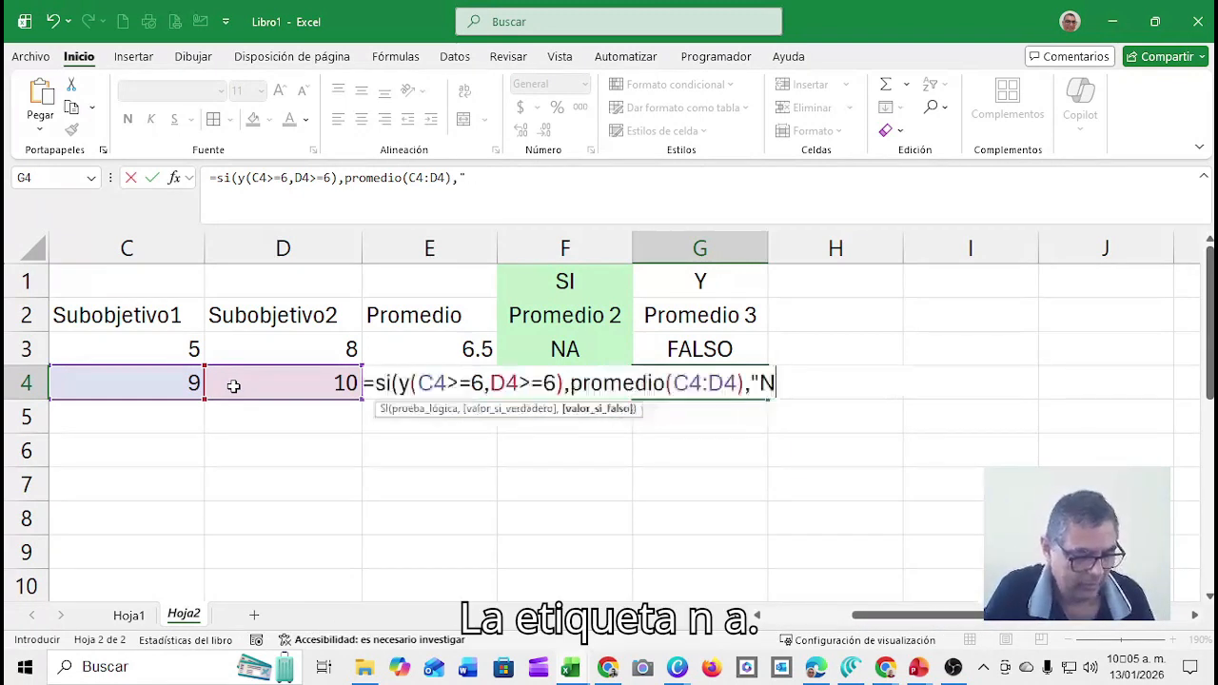
text(A"))
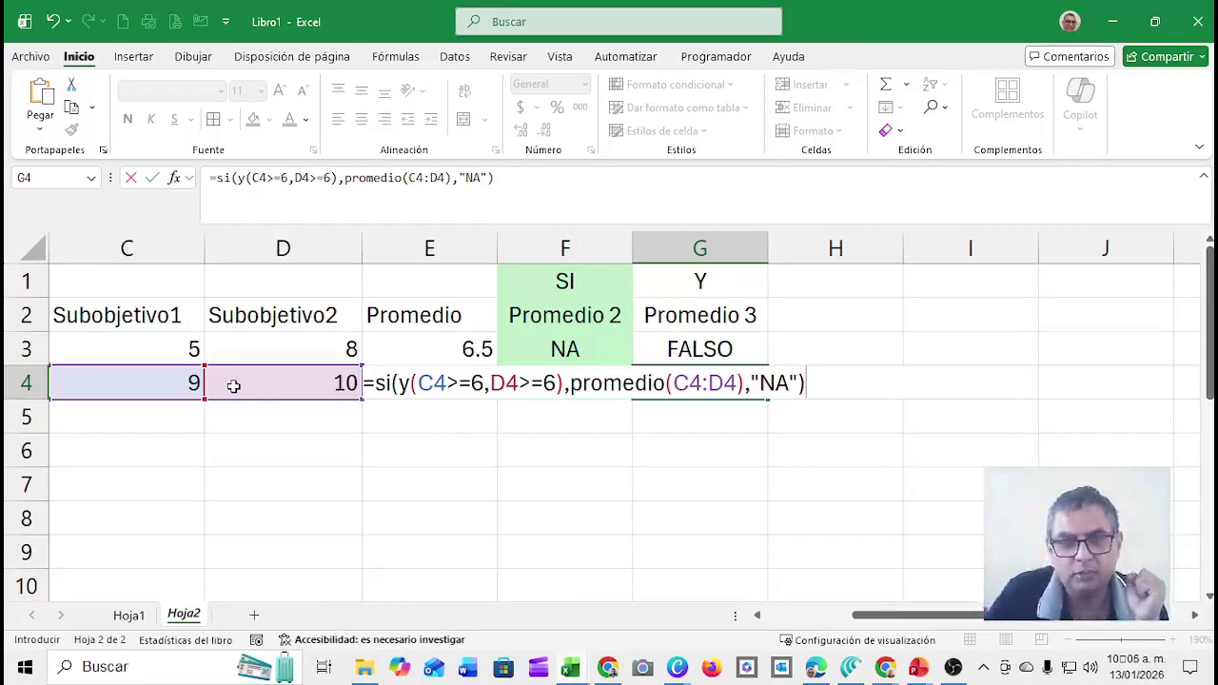
key(Return)
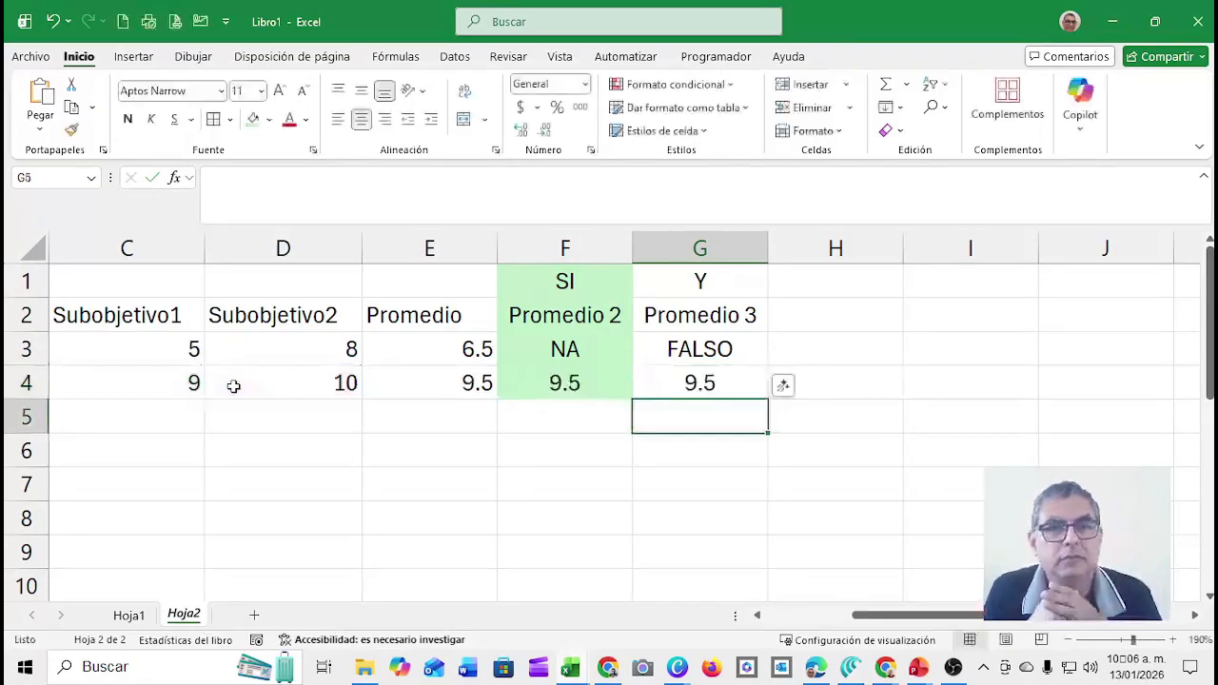
Compare the plain Y formula in G3 with the nested SI and Y formula in G4.
key(Up)
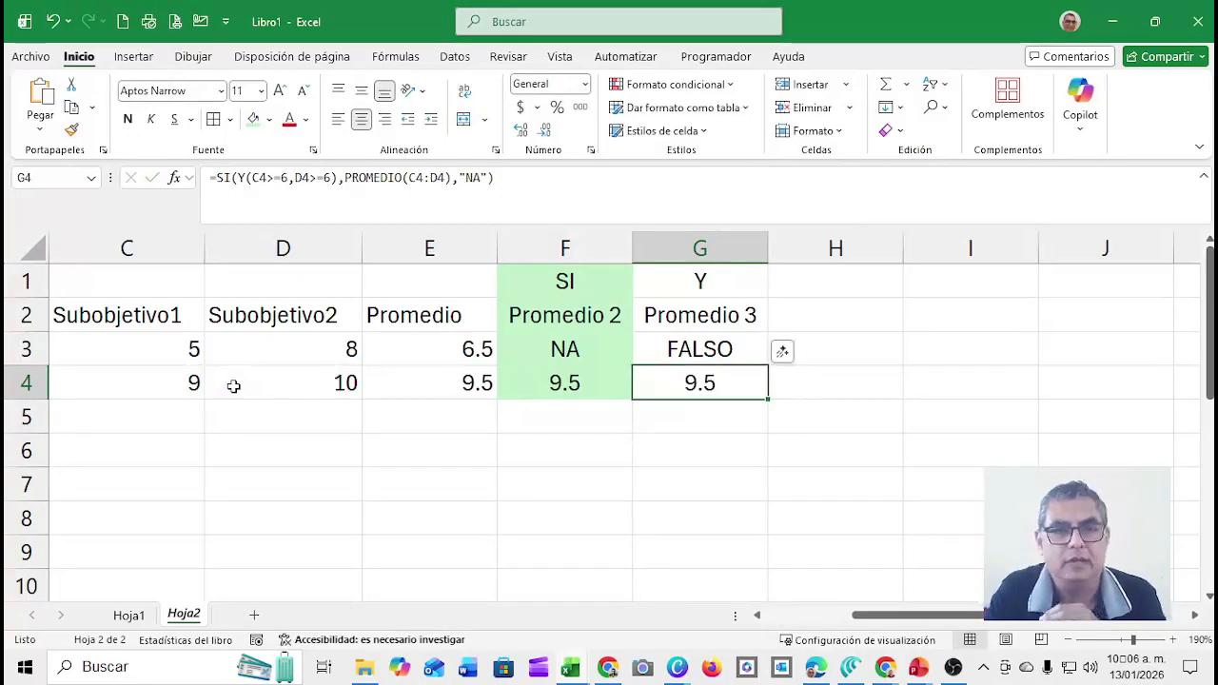
click(718, 342)
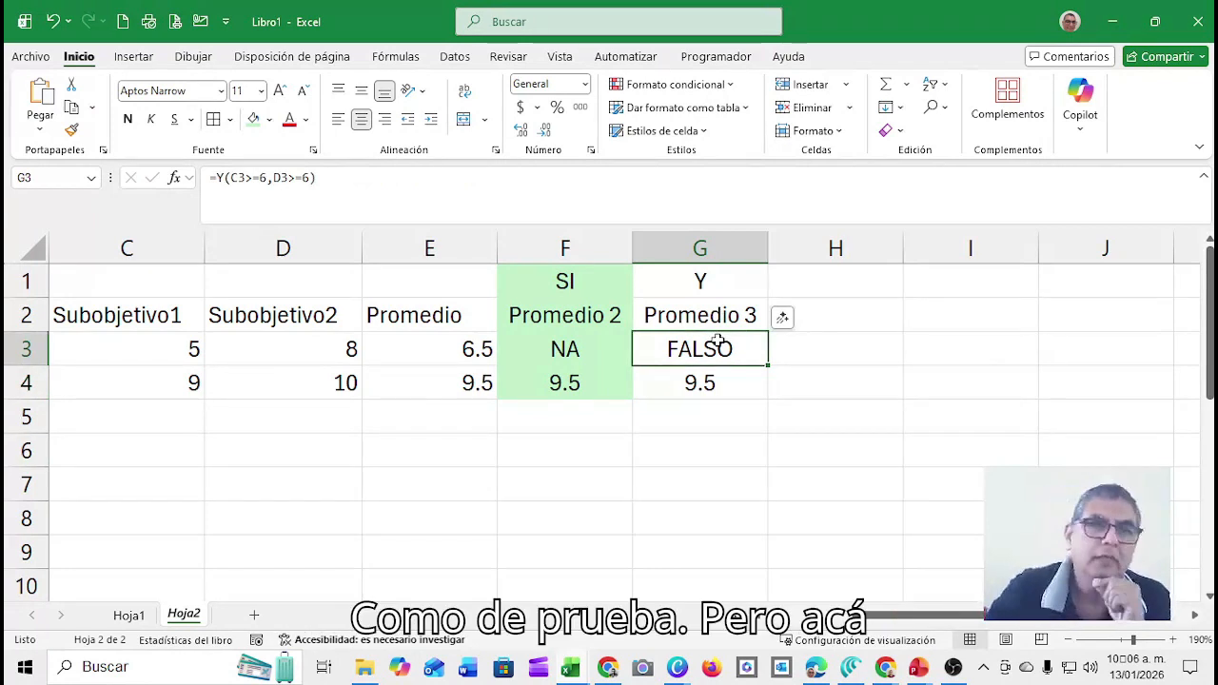
click(721, 380)
key(F2)
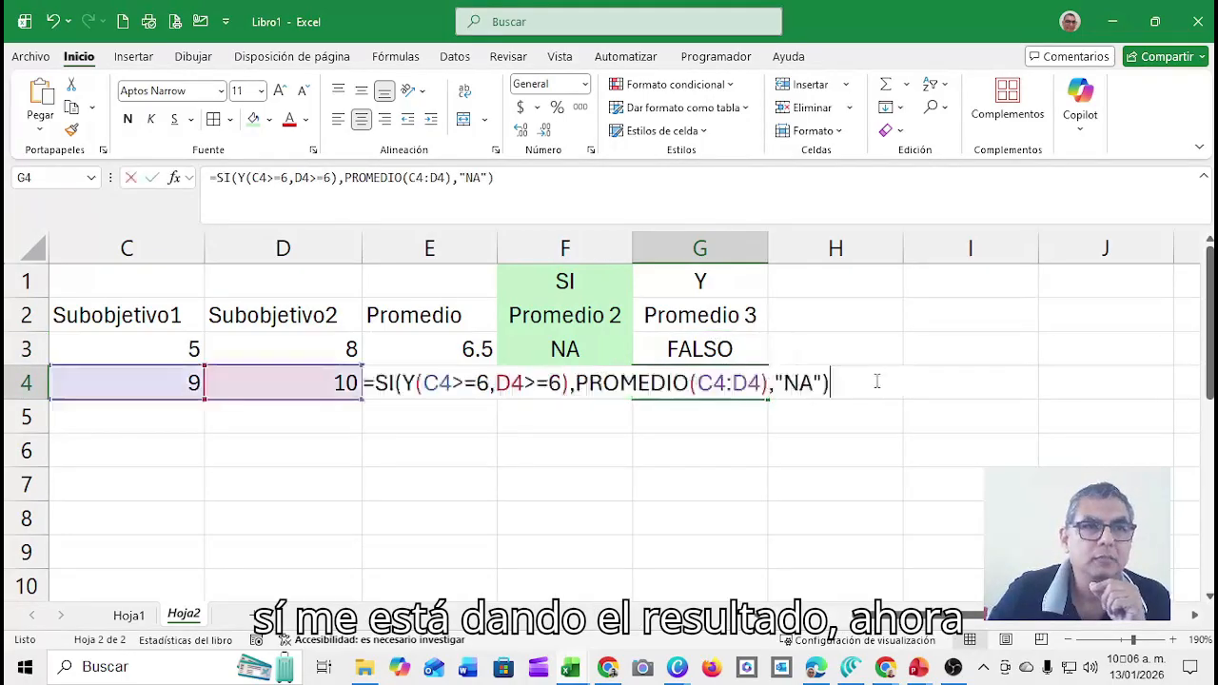
key(Return)
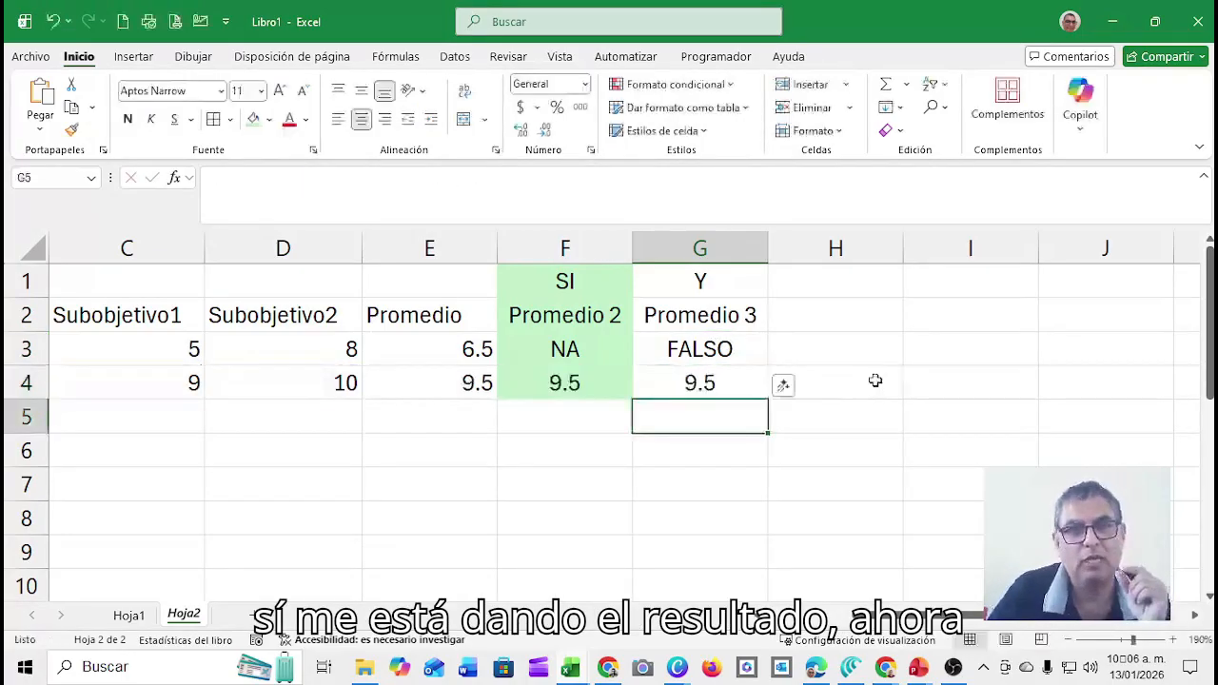
Enter 8 for both Subobjetivo1 and Subobjetivo2 in row 5.
key(Left)
key(Left)
key(Left)
key(Left)
key(Left)
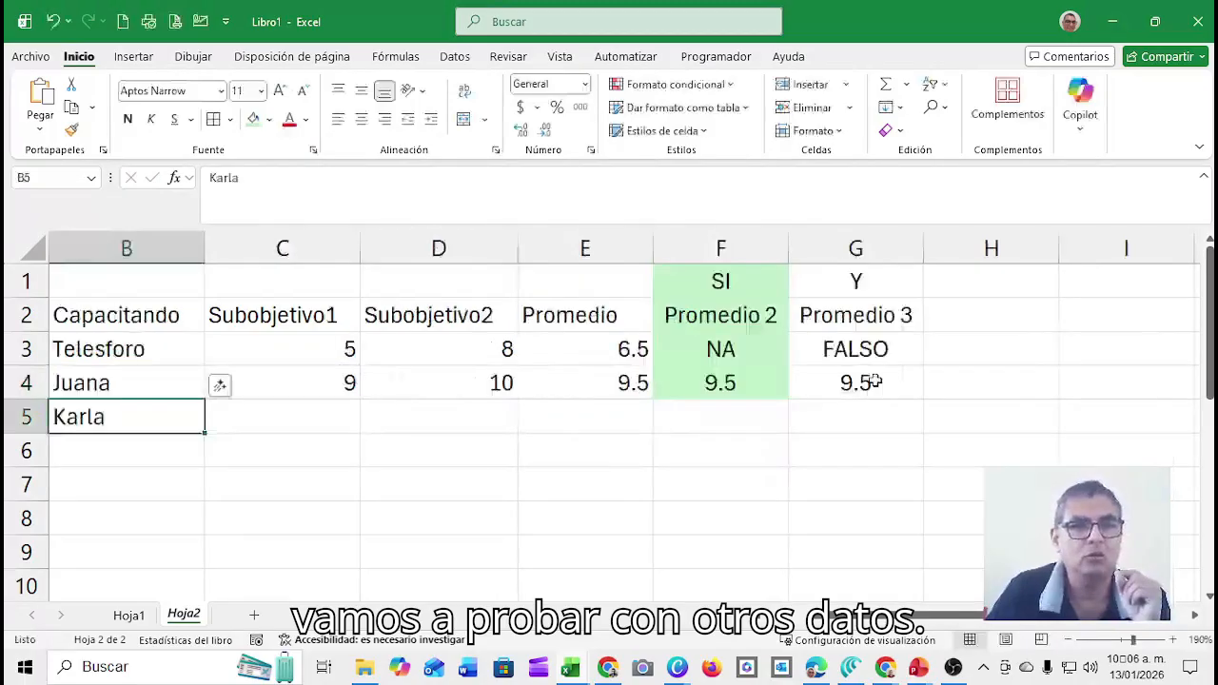
key(Right)
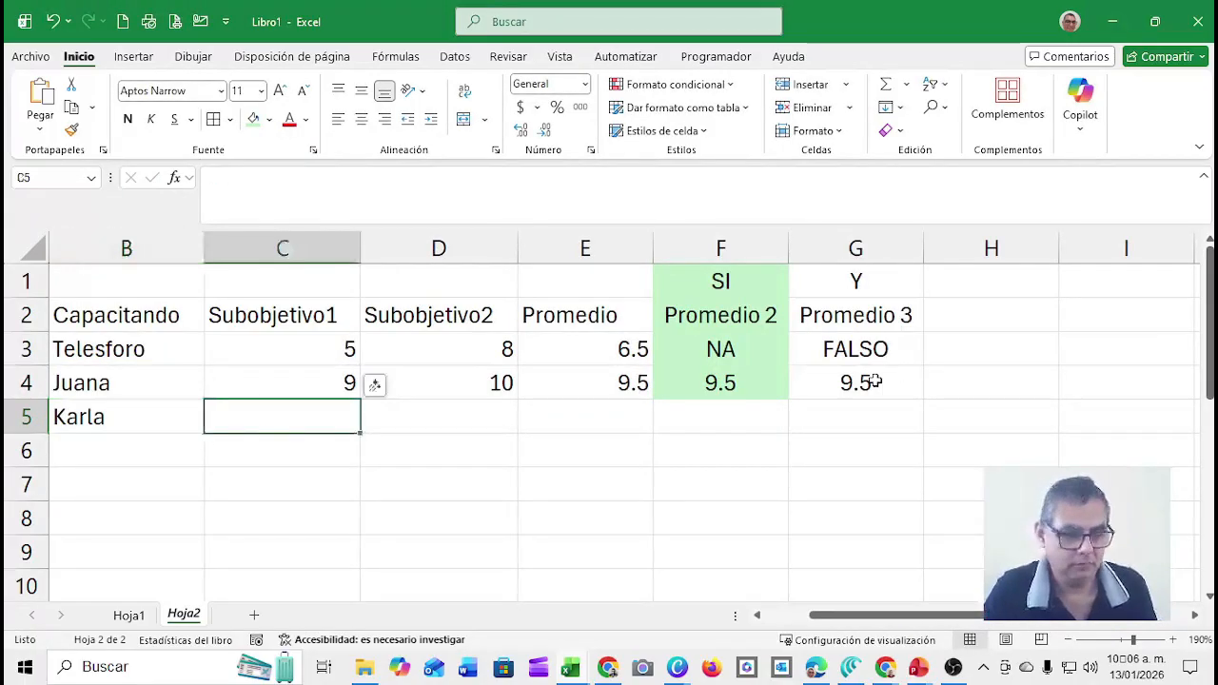
text(8)
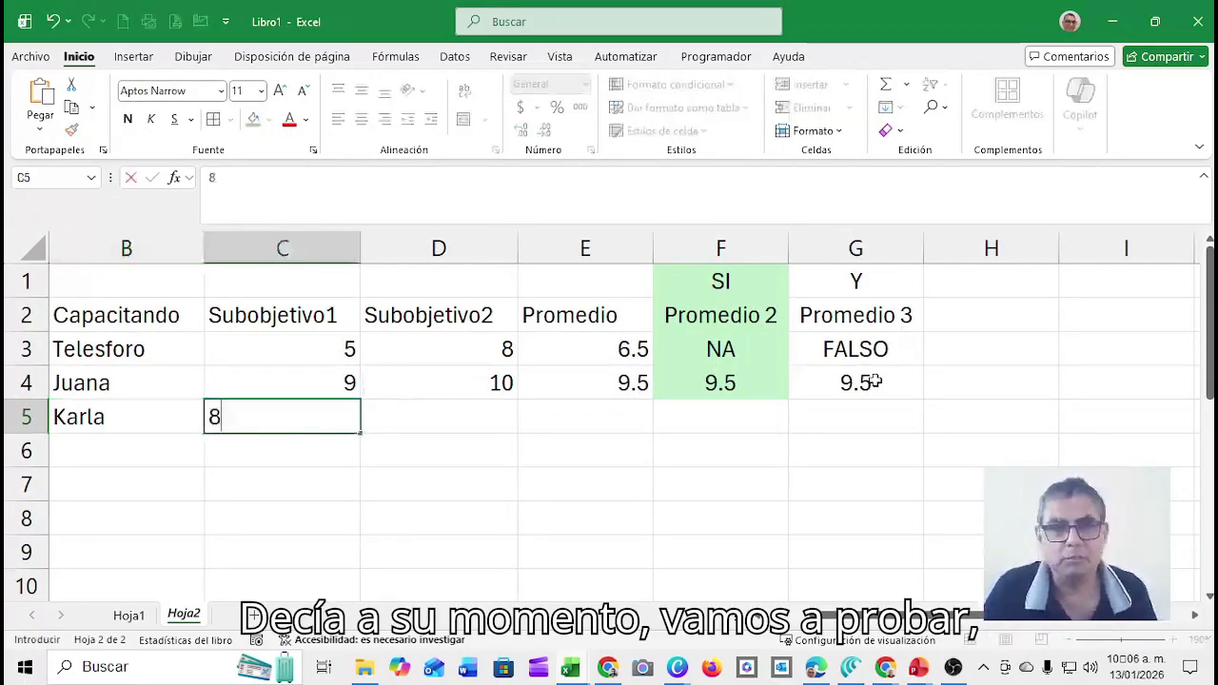
key(Tab)
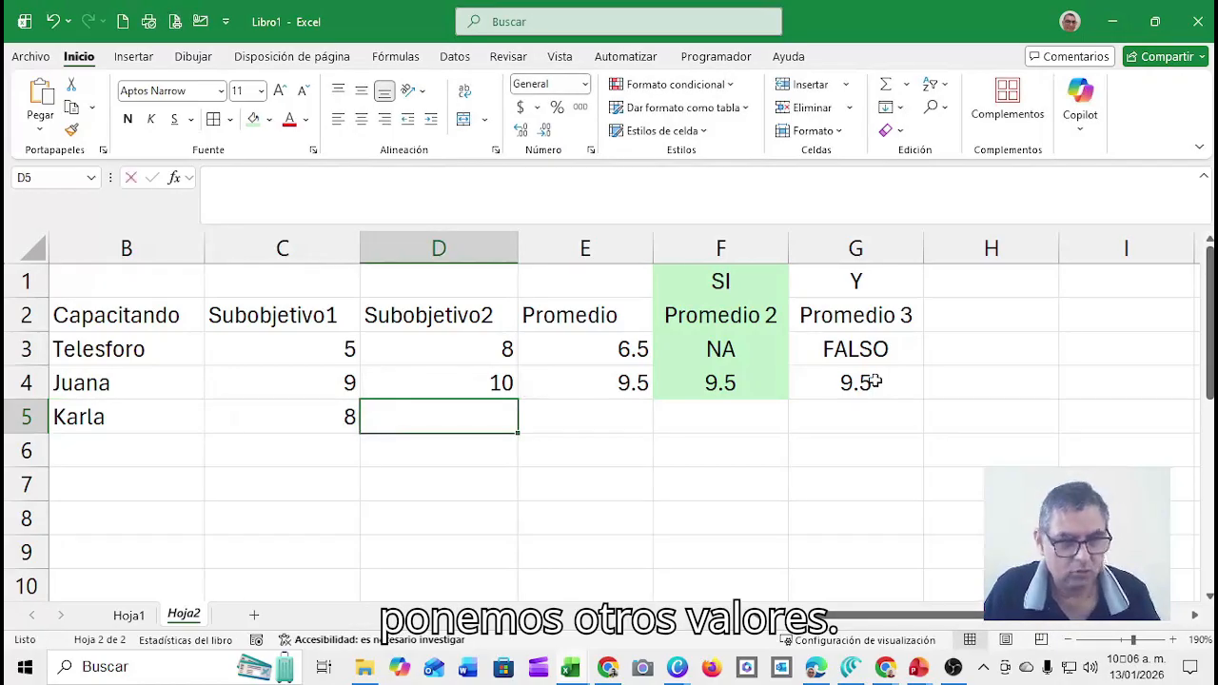
text(8)
key(Tab)
Fill the Promedio, Promedio 2 and Promedio 3 formulas in E4:G4 down to row 5.
key(Tab)
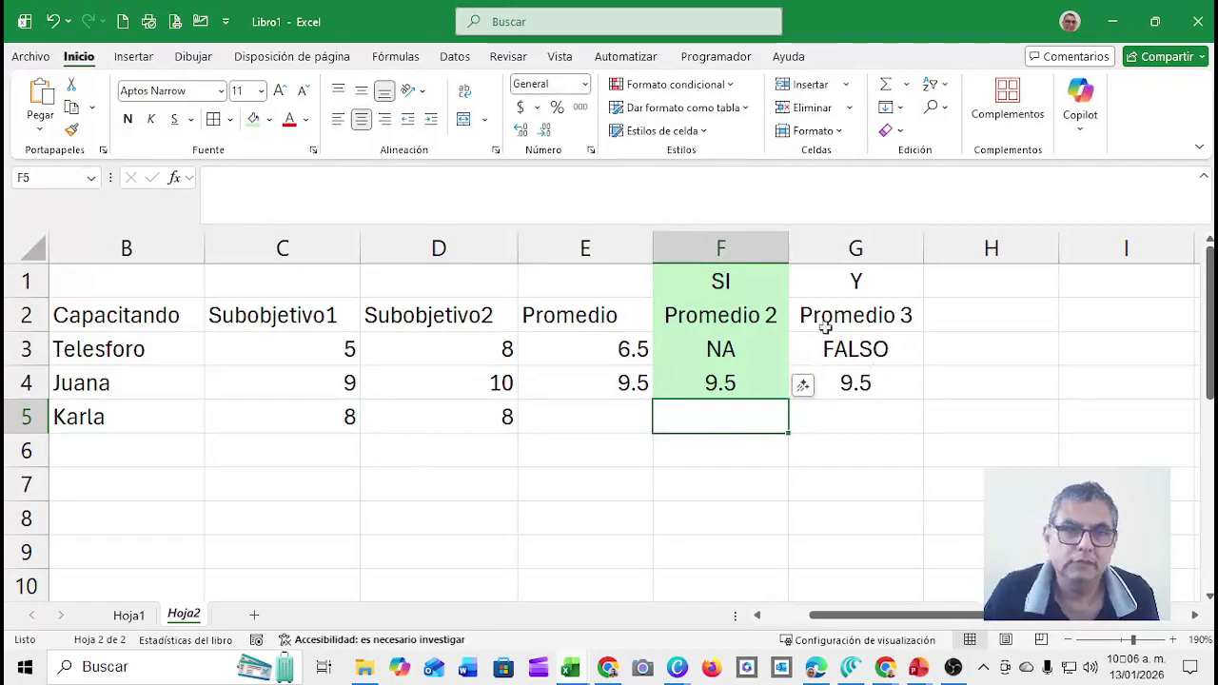
mouse_move(620, 385)
mouse_down()
mouse_move(904, 383)
mouse_move(928, 406)
mouse_move(920, 423)
mouse_up()
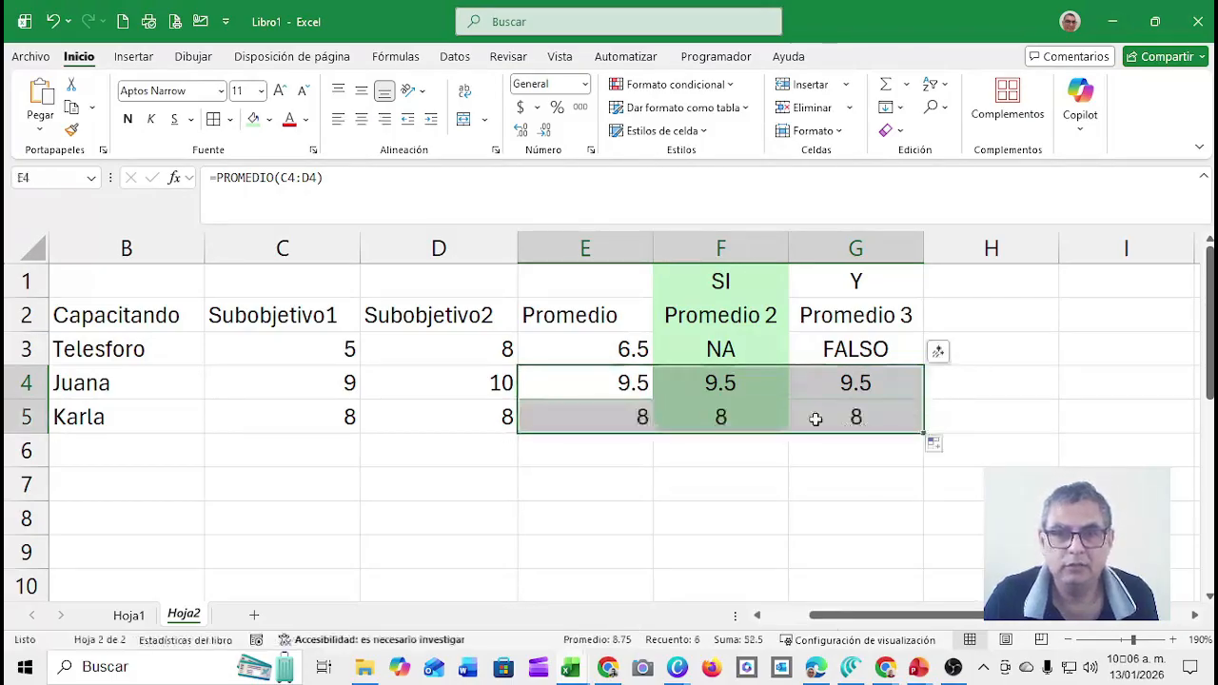
Add a new trainee in row 6 by entering the trainee's name, 7 for Subobjetivo1 and 5 for Subobjetivo2.
click(102, 445)
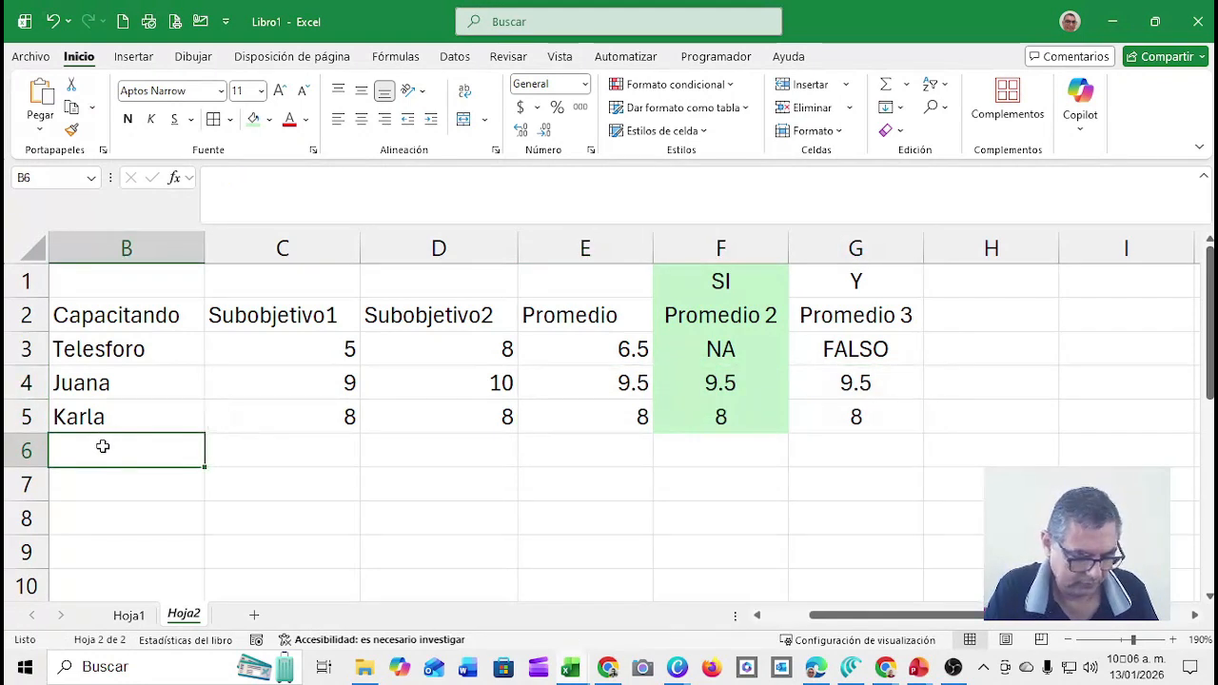
text(Kevin)
key(Tab)
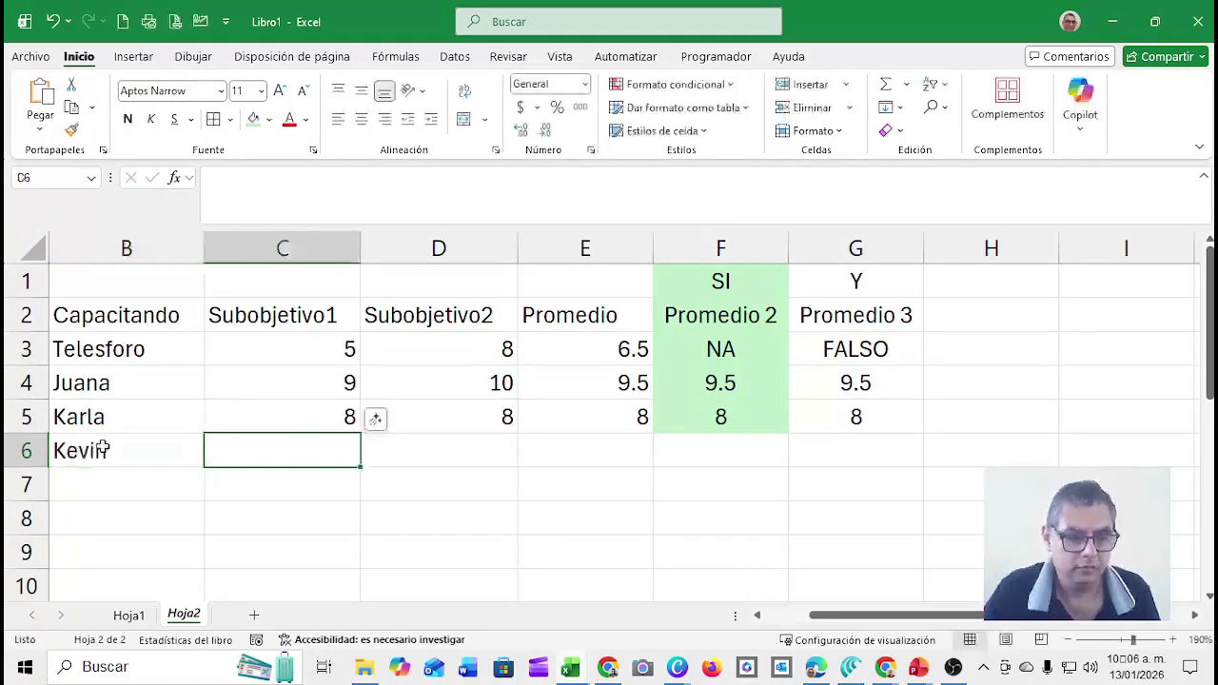
text(7)
key(Tab)
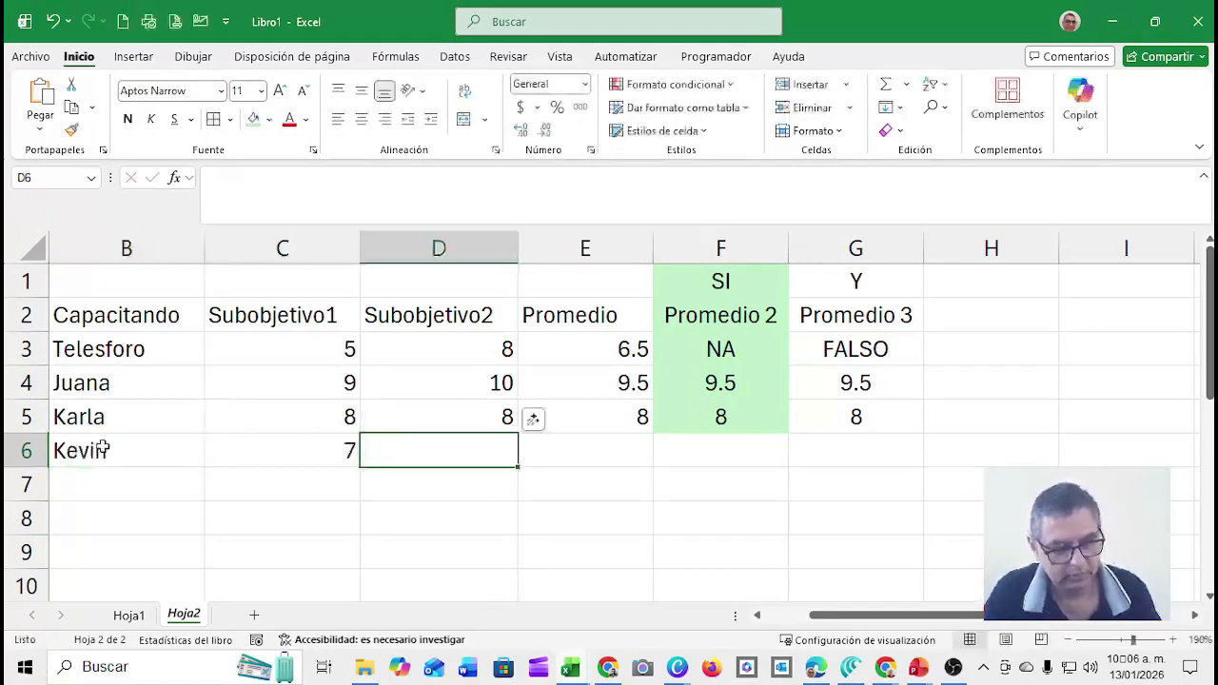
text(4)
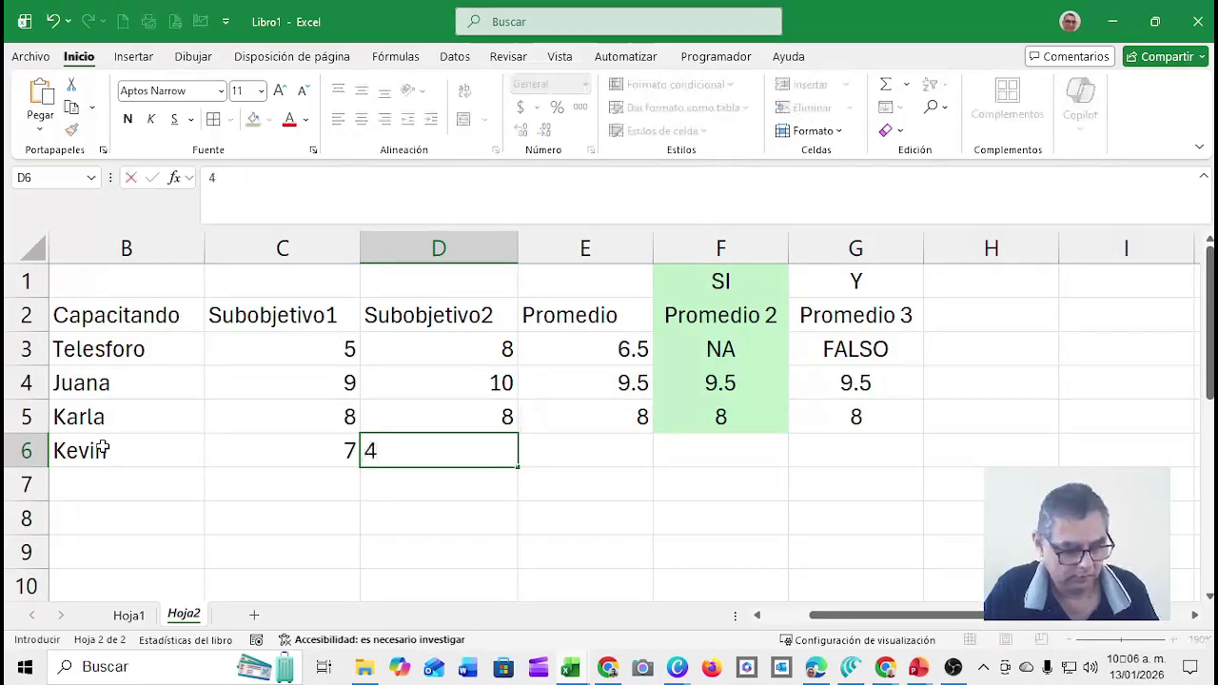
key(BackSpace)
text(5)
key(Tab)
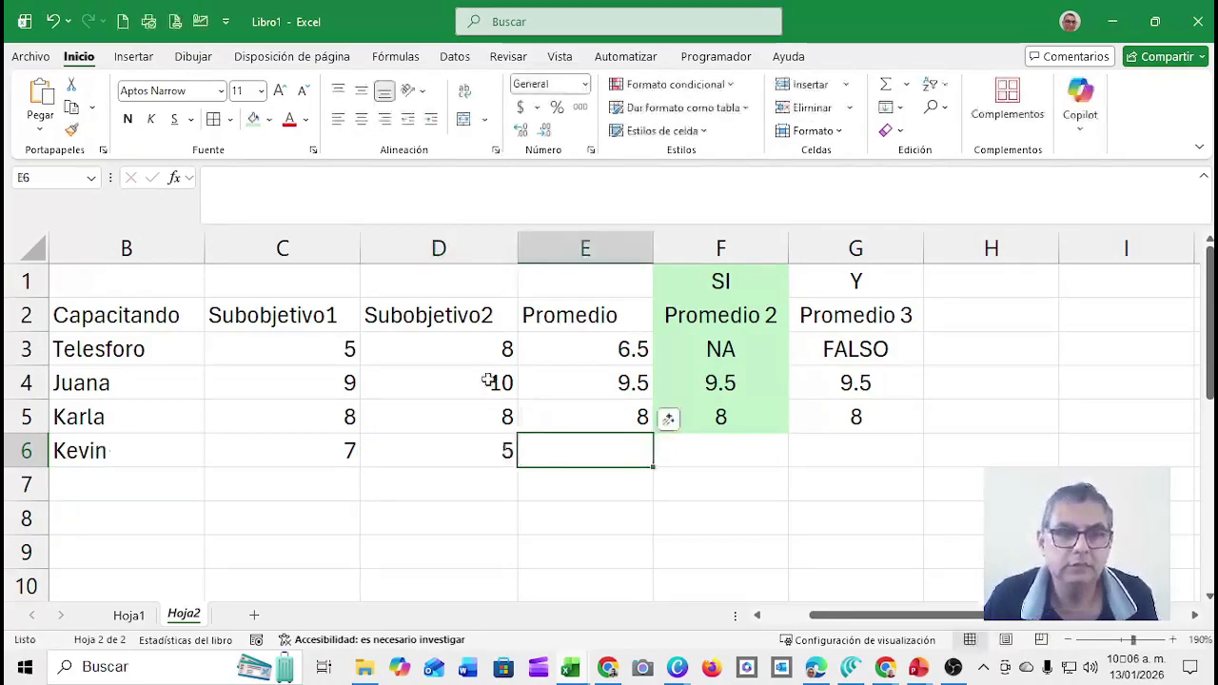
Fill the Promedio, Promedio 2 and Promedio 3 formulas in E5:G5 down to row 6 and check the filled cells.
click(603, 414)
drag(603, 414, 919, 452)
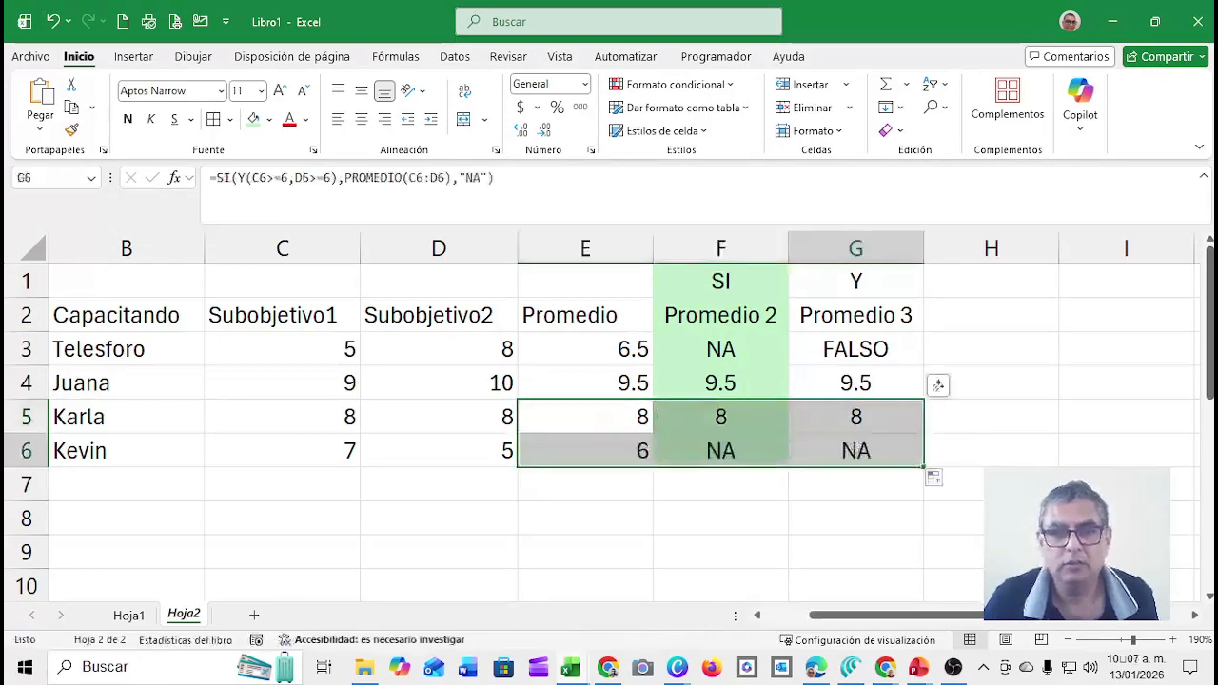
click(856, 450)
key(Left)
key(Left)
key(Left)
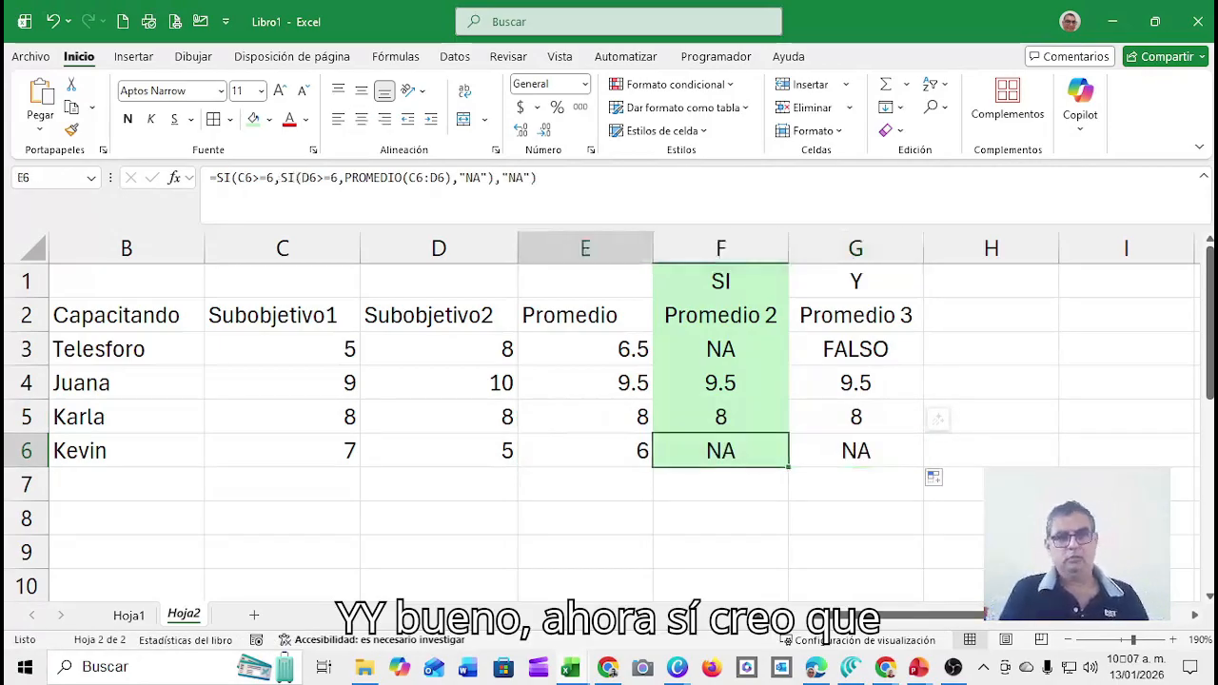
key(Right)
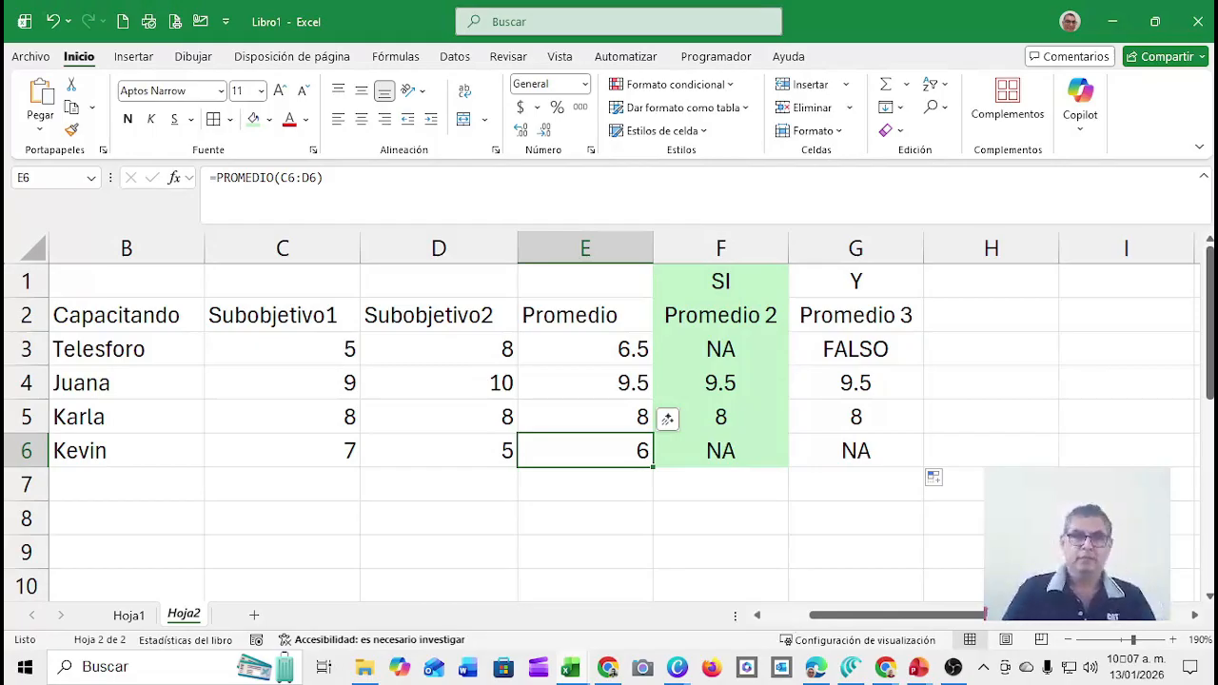
Compare the combined SI and Y formula in G6 with the nested SI formulas in F5 and F6, leaving them unchanged.
double_click(928, 451)
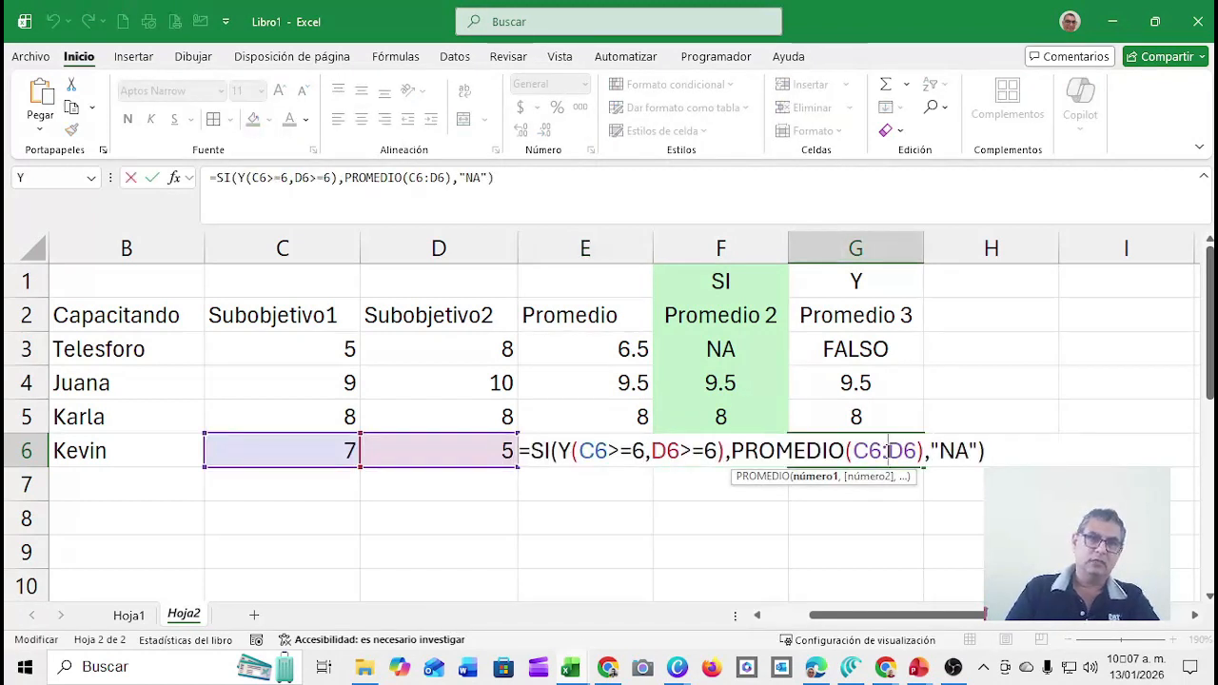
key(Escape)
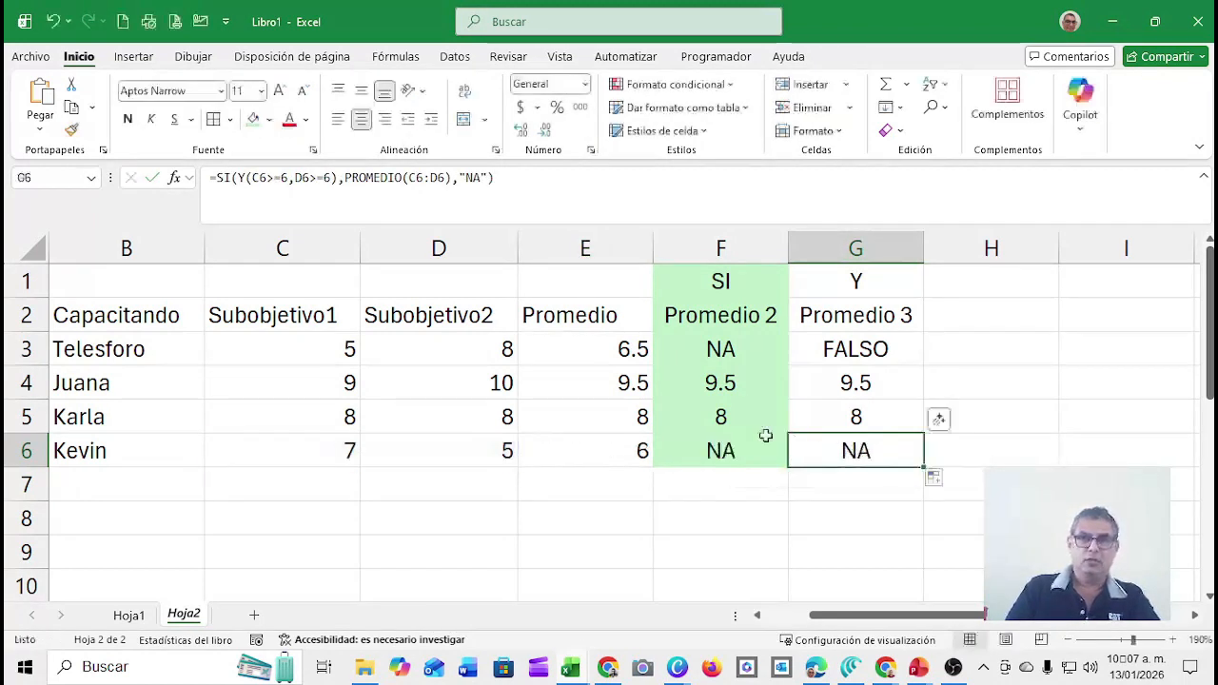
double_click(752, 418)
click(752, 419)
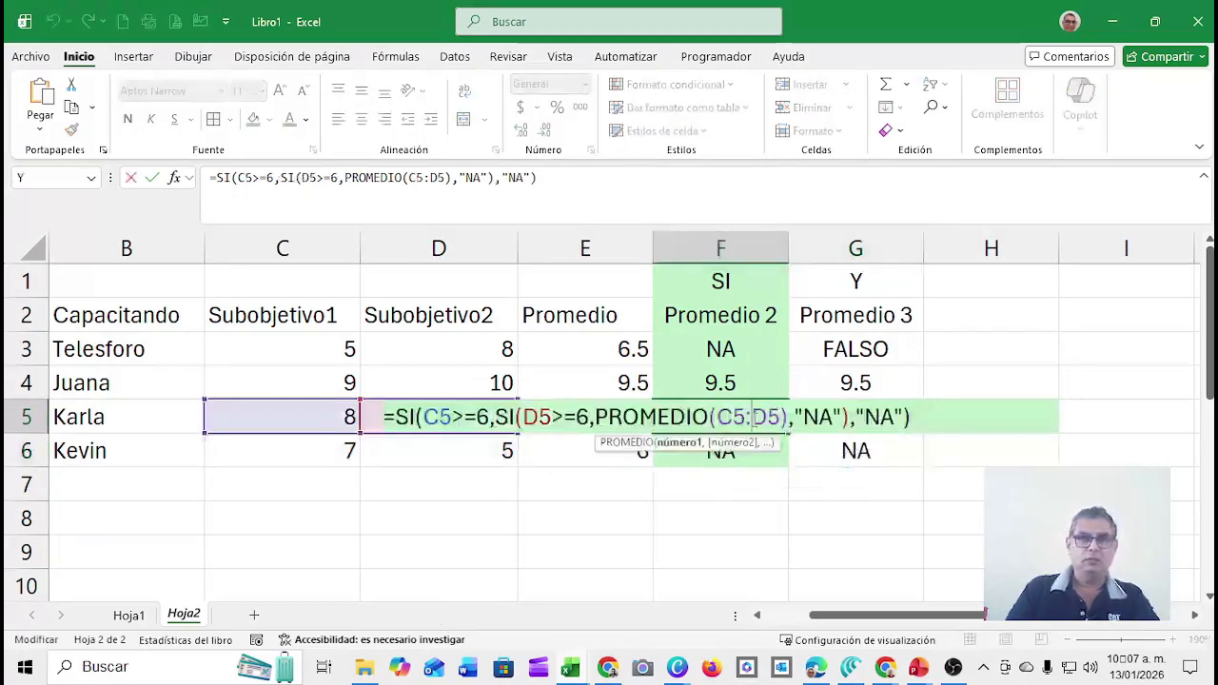
key(Escape)
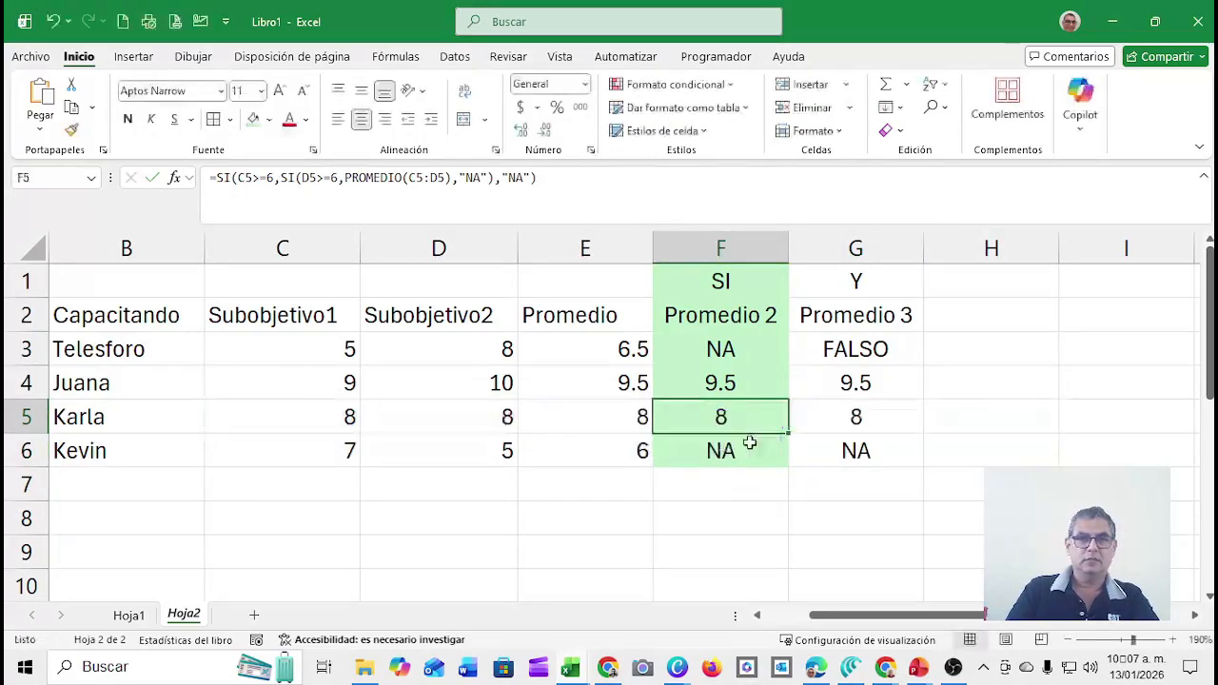
double_click(749, 450)
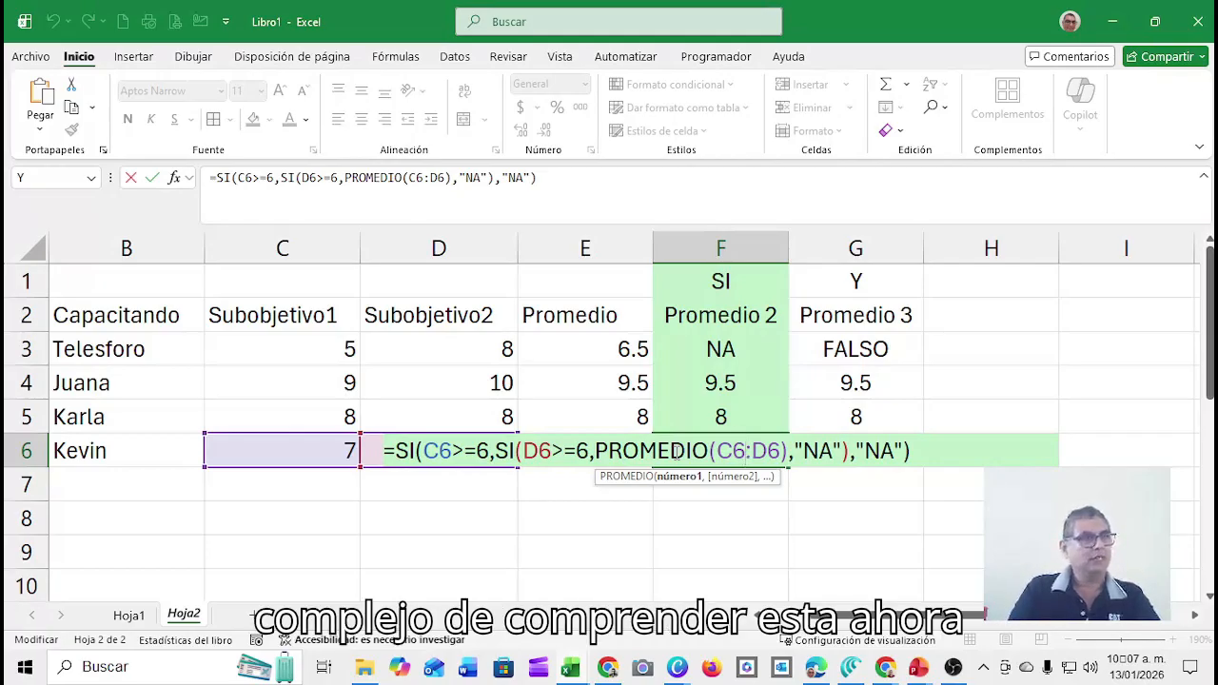
key(ctrl+Return)
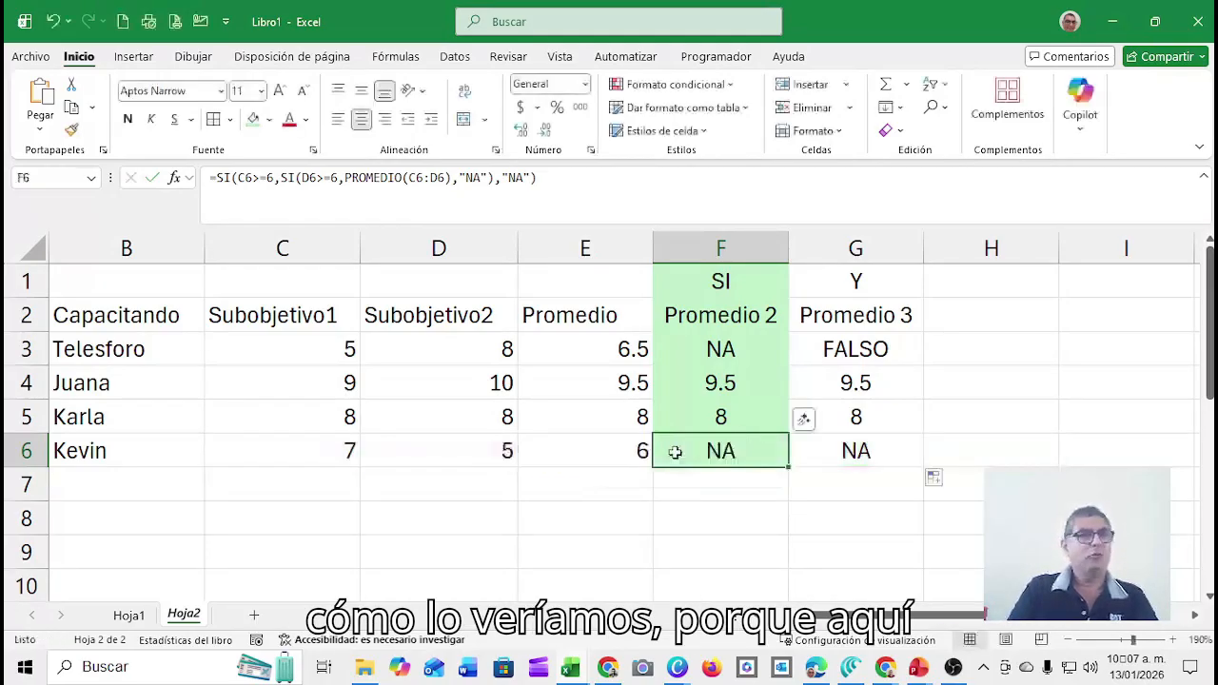
click(836, 455)
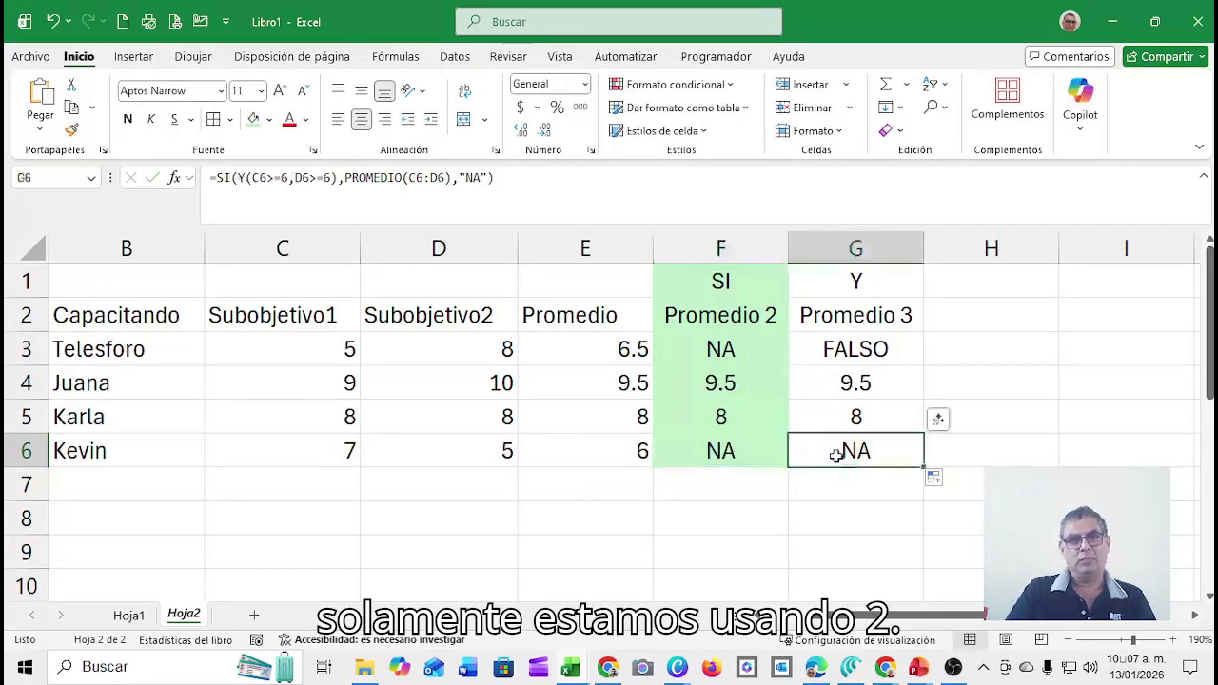
double_click(836, 455)
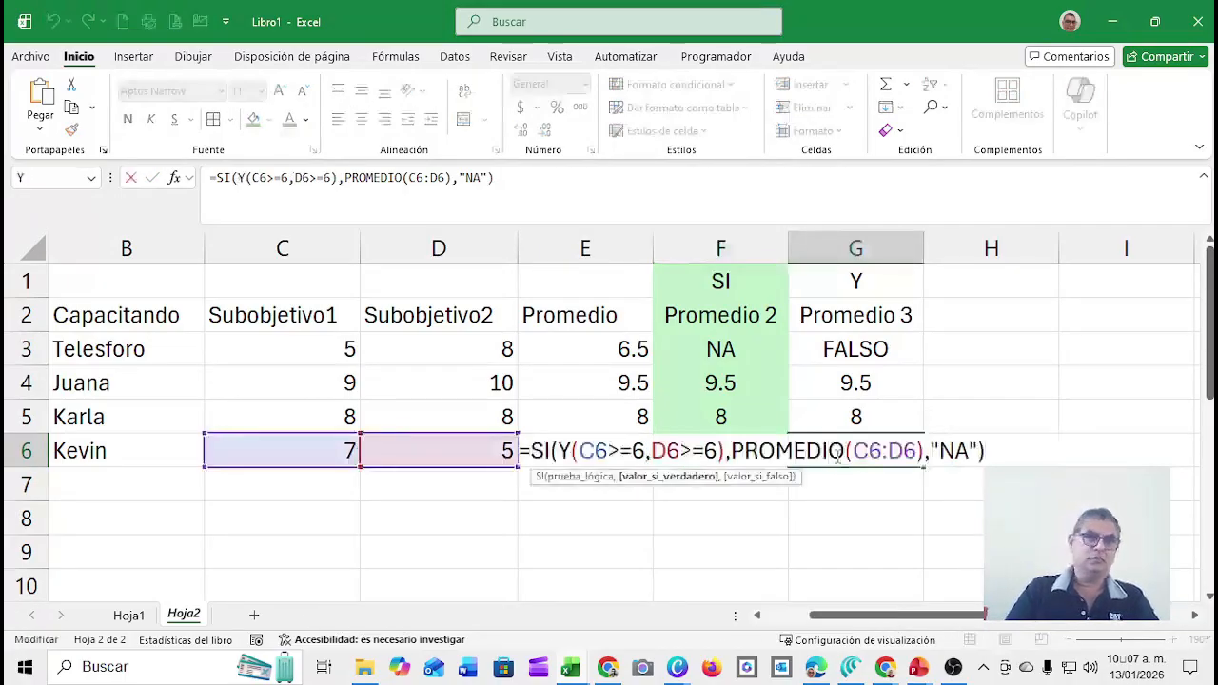
key(Escape)
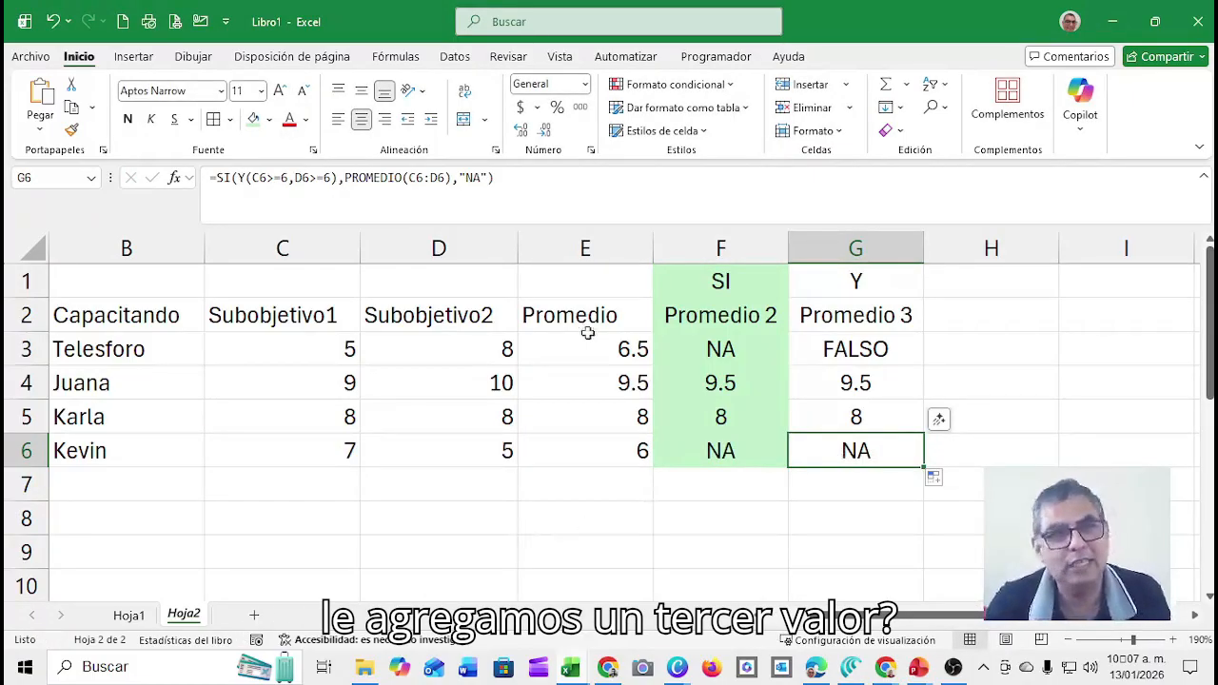
Insert a blank column between Subobjetivo2 and Promedio.
click(598, 249)
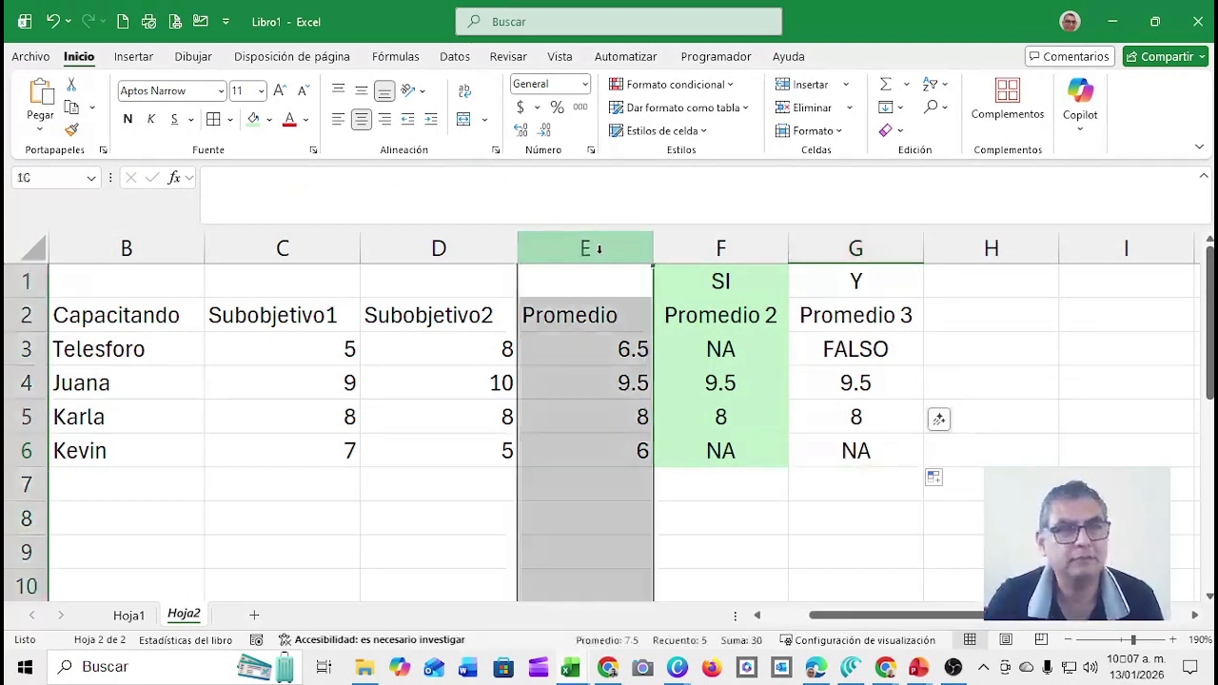
right_click(600, 252)
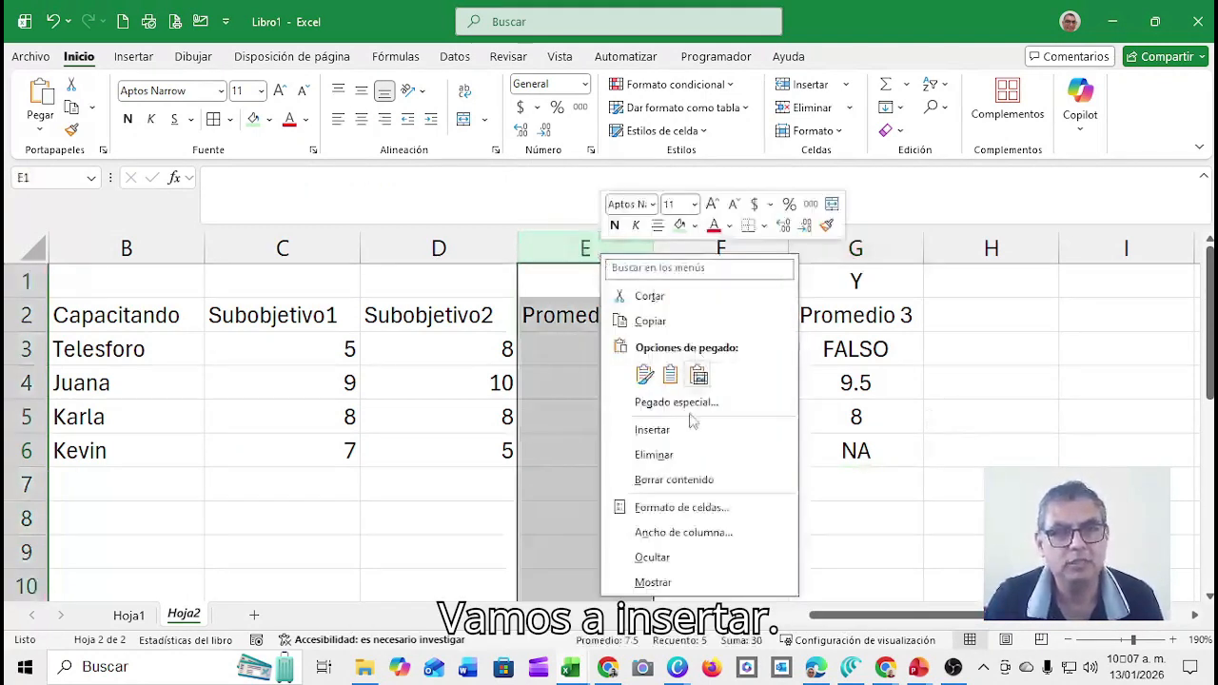
click(674, 436)
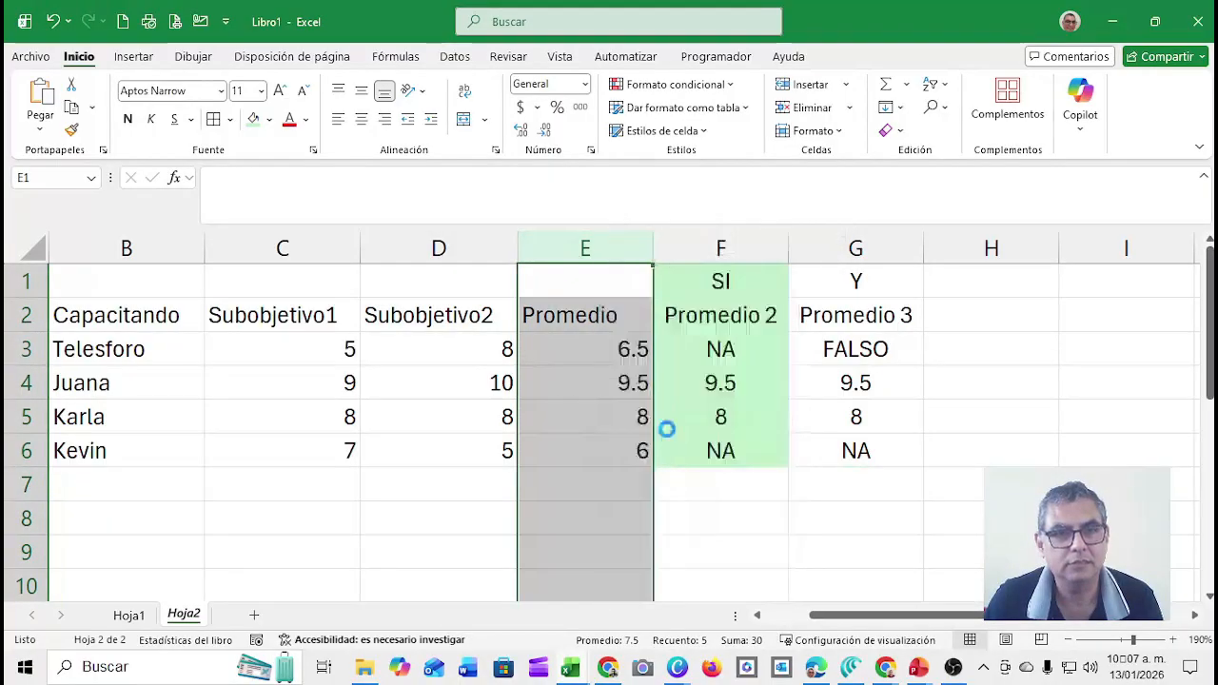
Enter the header "Subobjetivo 3" in E2 of the new column.
click(646, 321)
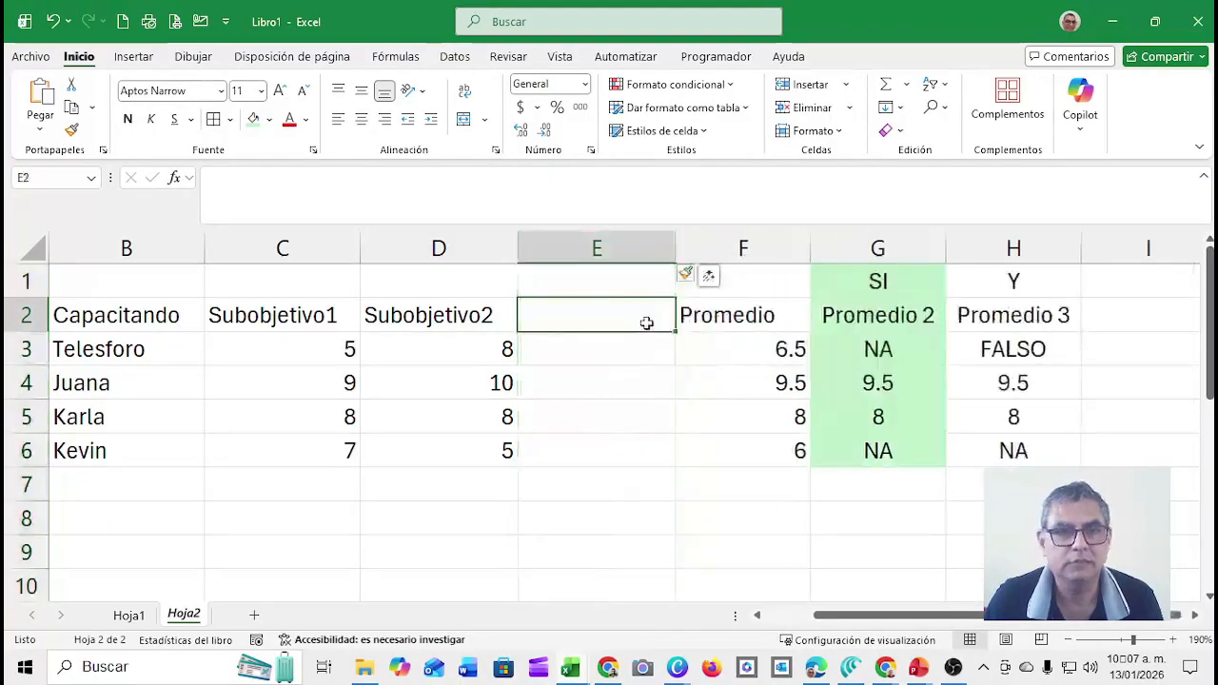
text(Subi)
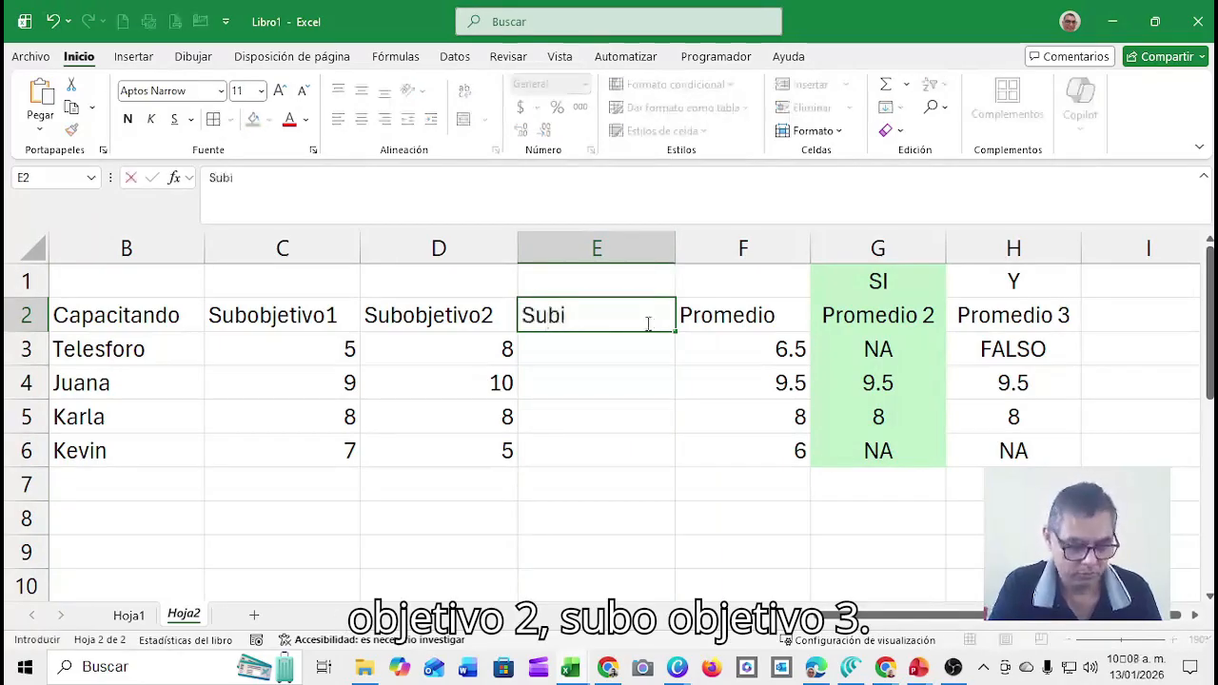
text(¿)
key(BackSpace)
key(BackSpace)
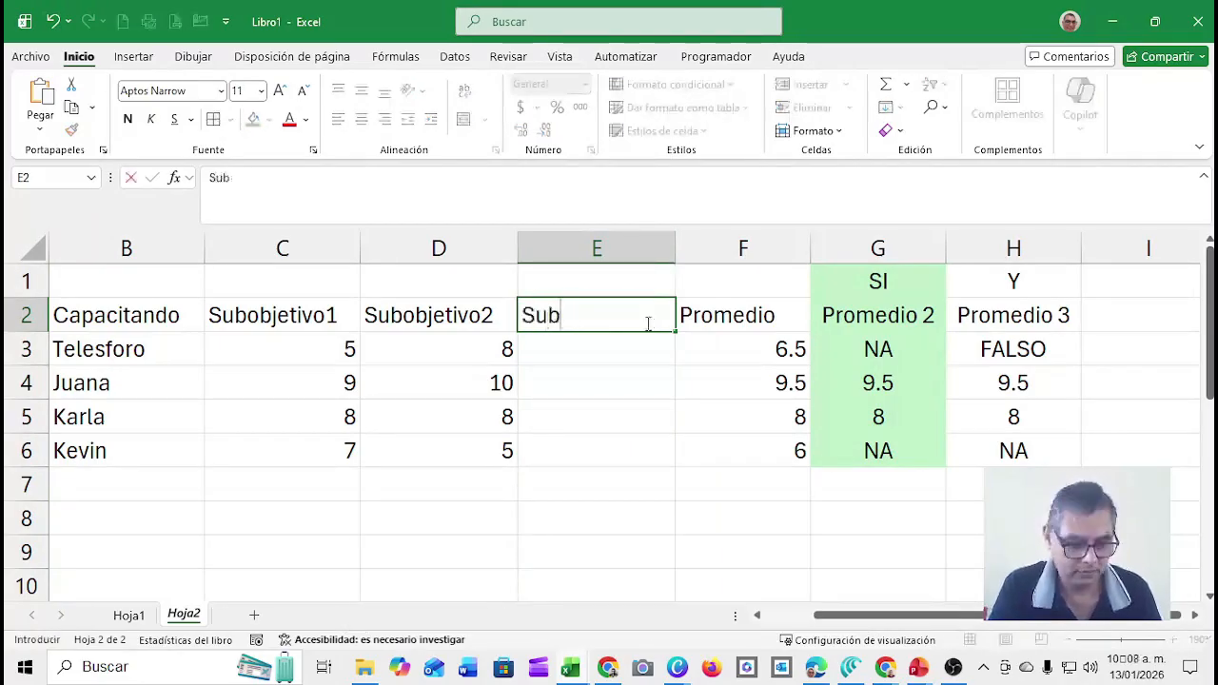
text(objetivo)
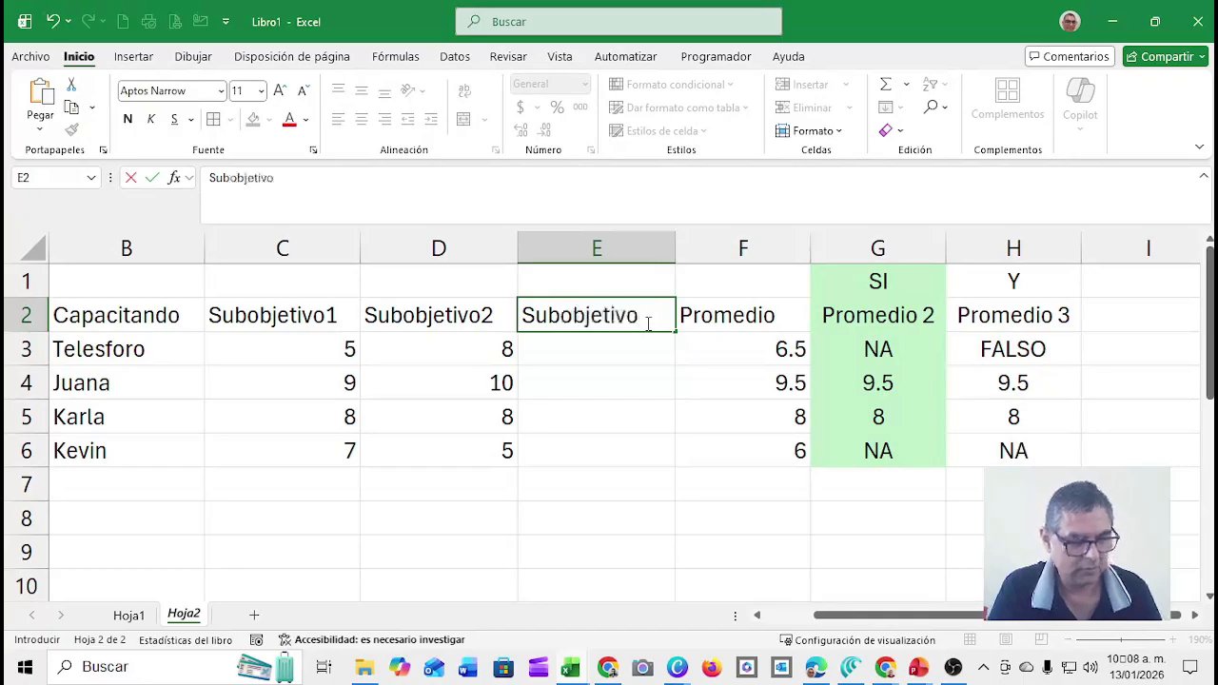
text( 3)
key(Return)
Add a trainee in row 7 by entering the trainee's name and 9 for each of the three Subobjetivo scores.
key(Return)
key(Return)
key(Return)
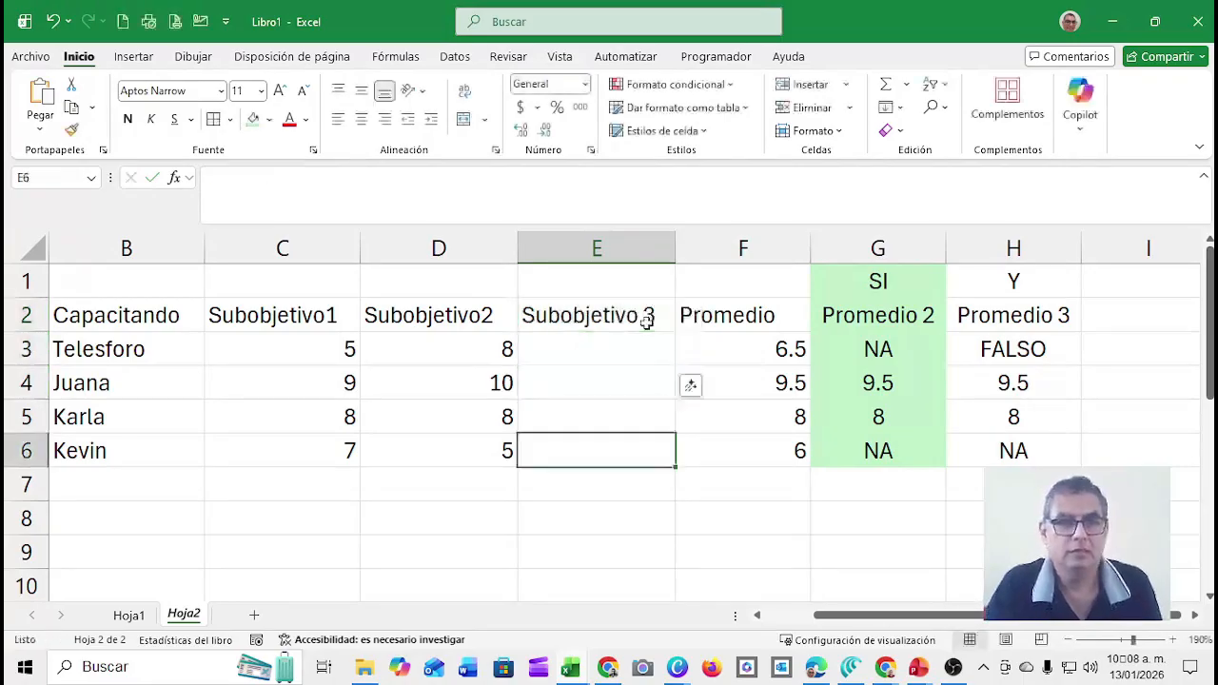
key(Return)
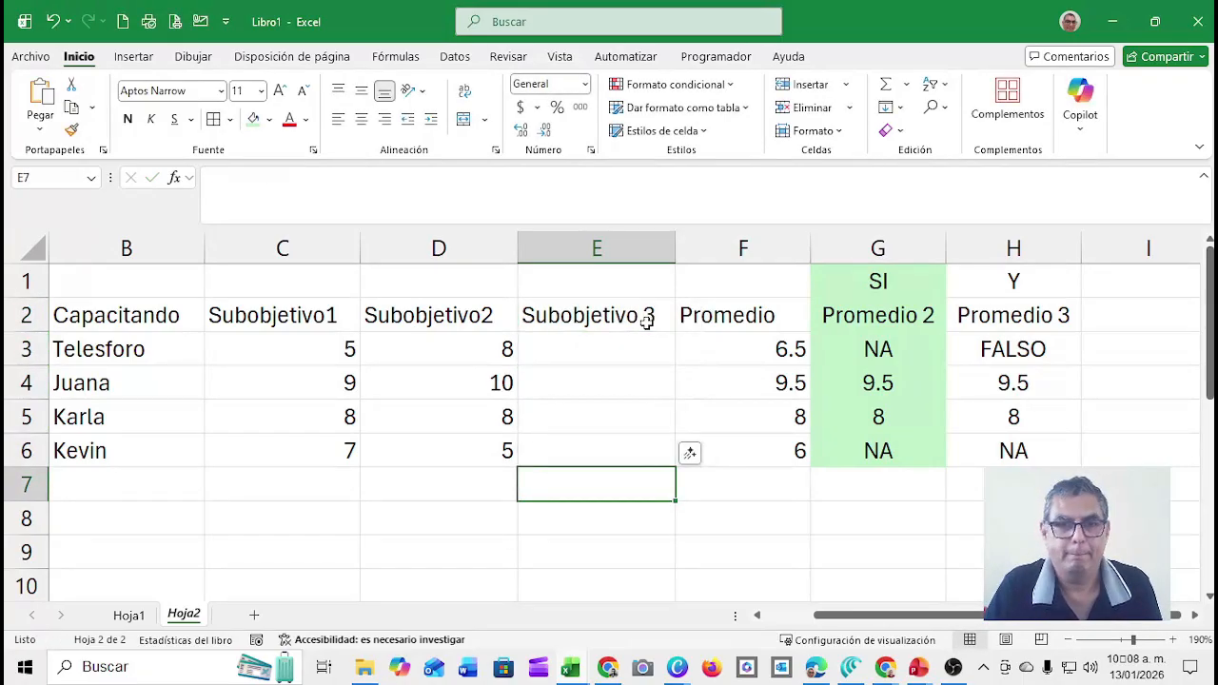
key(Left)
key(Left)
key(Left)
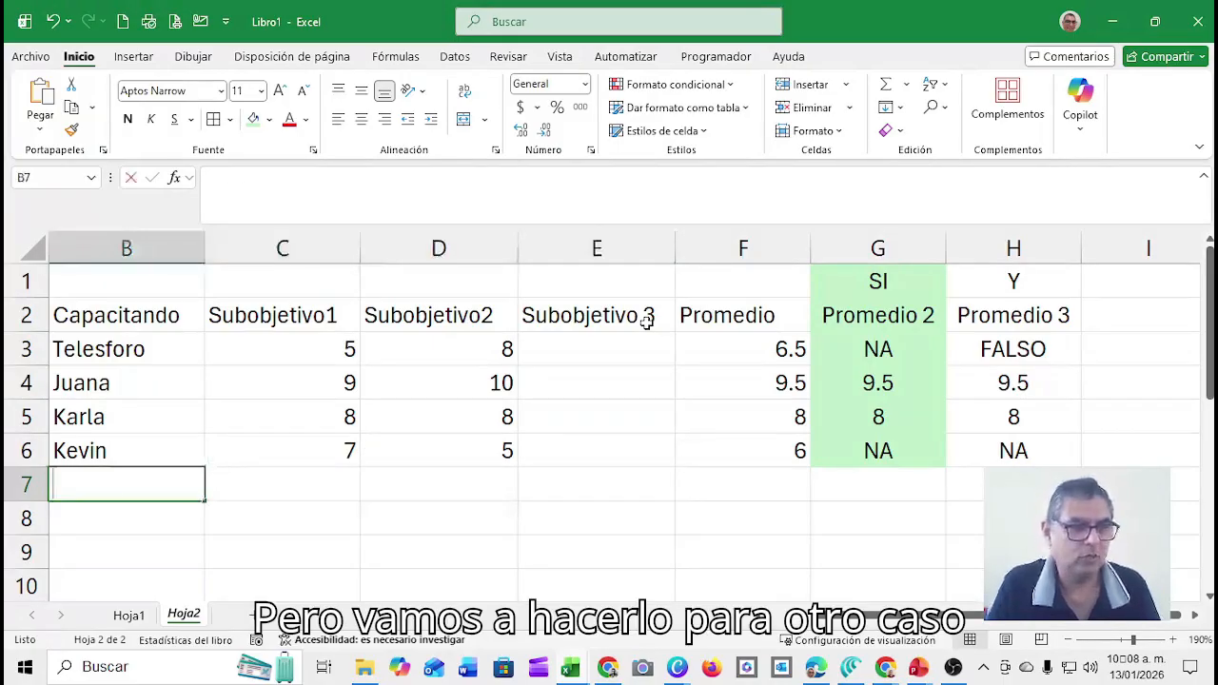
text(Julio)
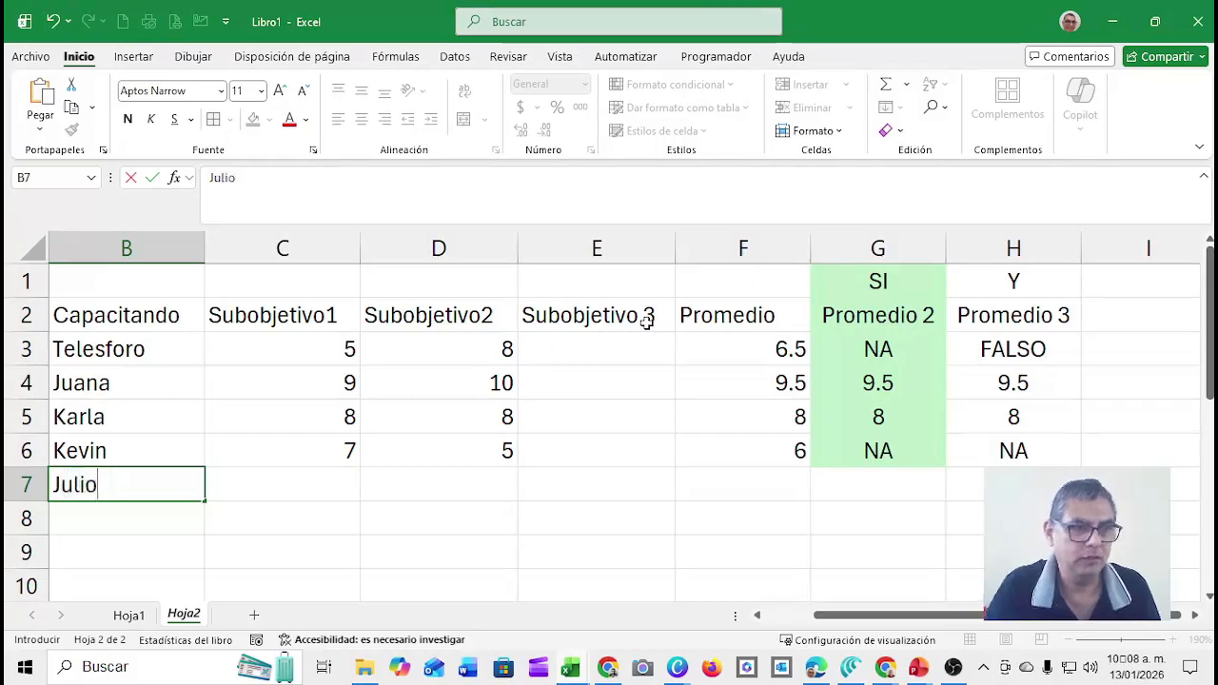
key(Right)
text(9)
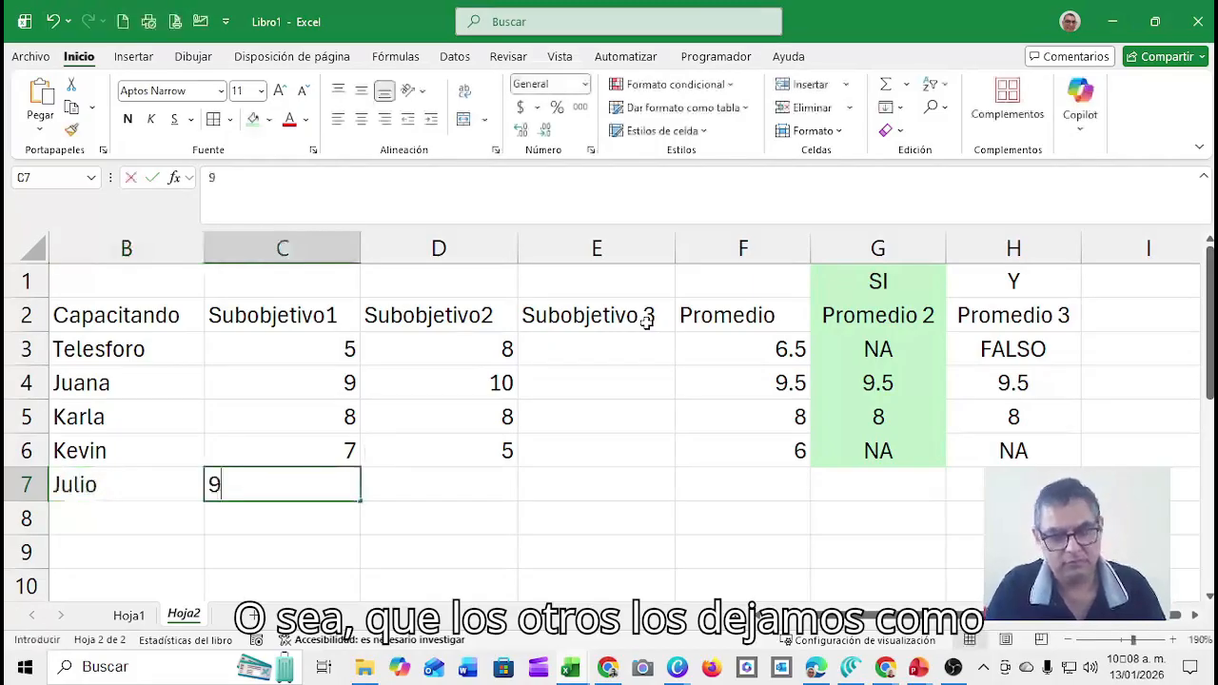
key(Right)
text(9)
key(Right)
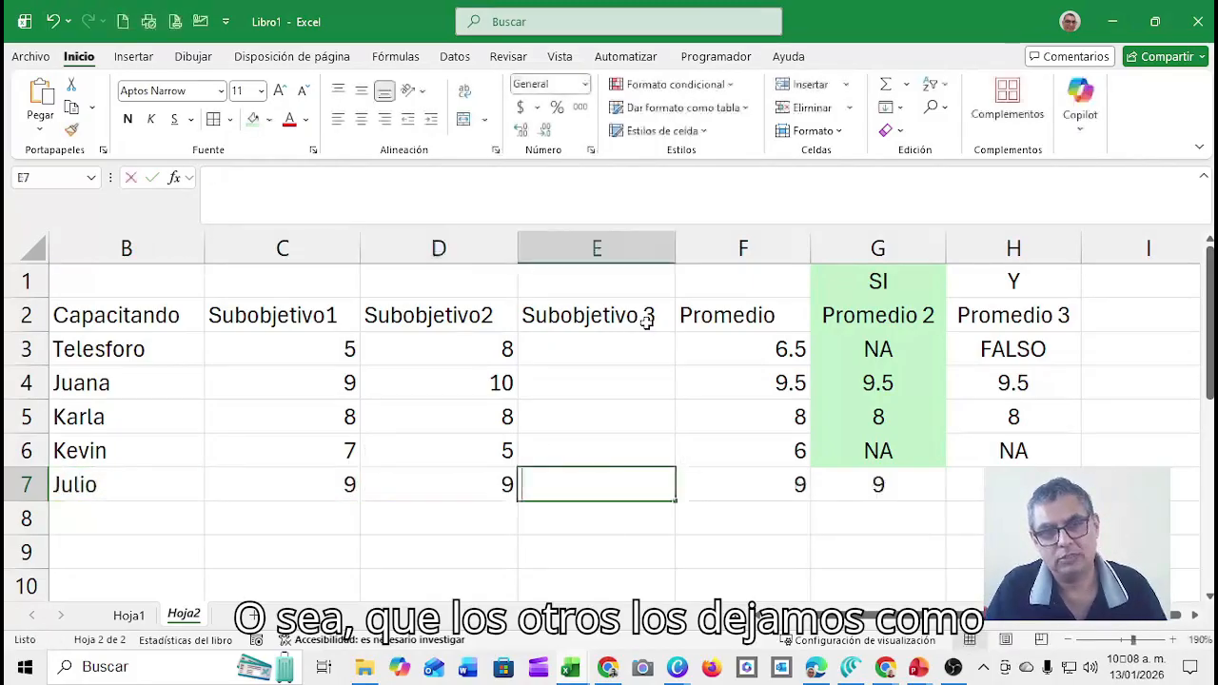
text(9)
key(Return)
Add a trainee in row 8 by entering the trainee's name and the Subobjetivo scores 8, 9 and 5.
key(Left)
key(Left)
key(Left)
key(Left)
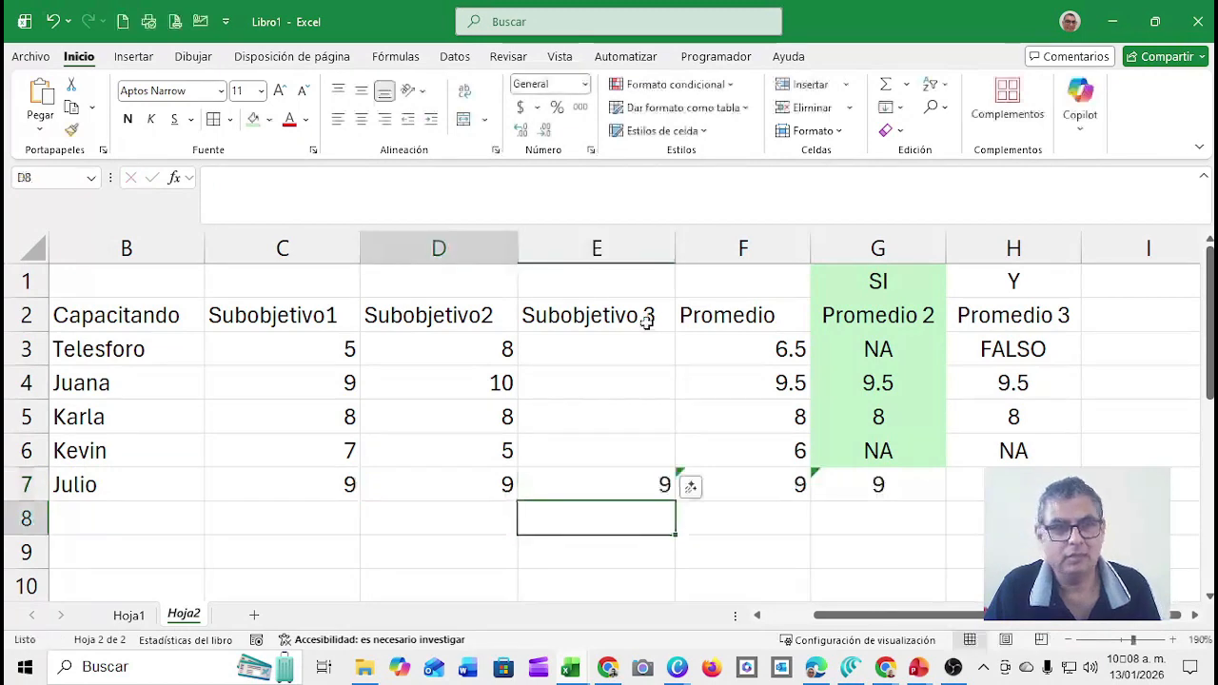
key(Right)
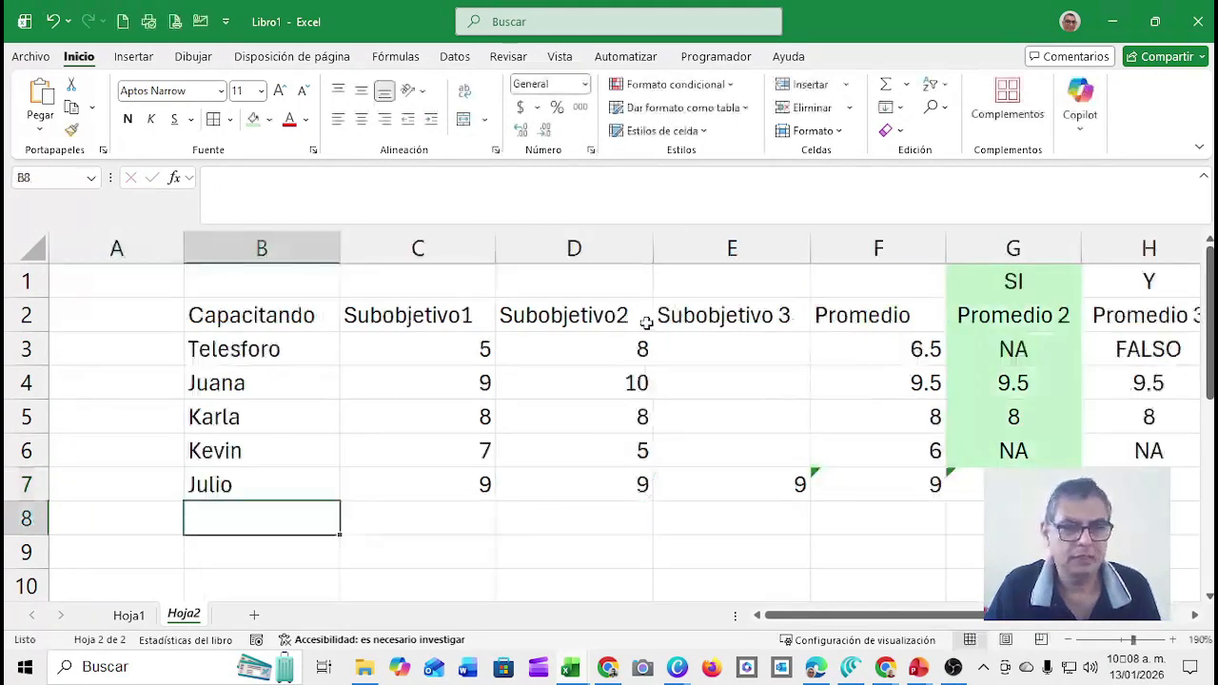
text(Luis)
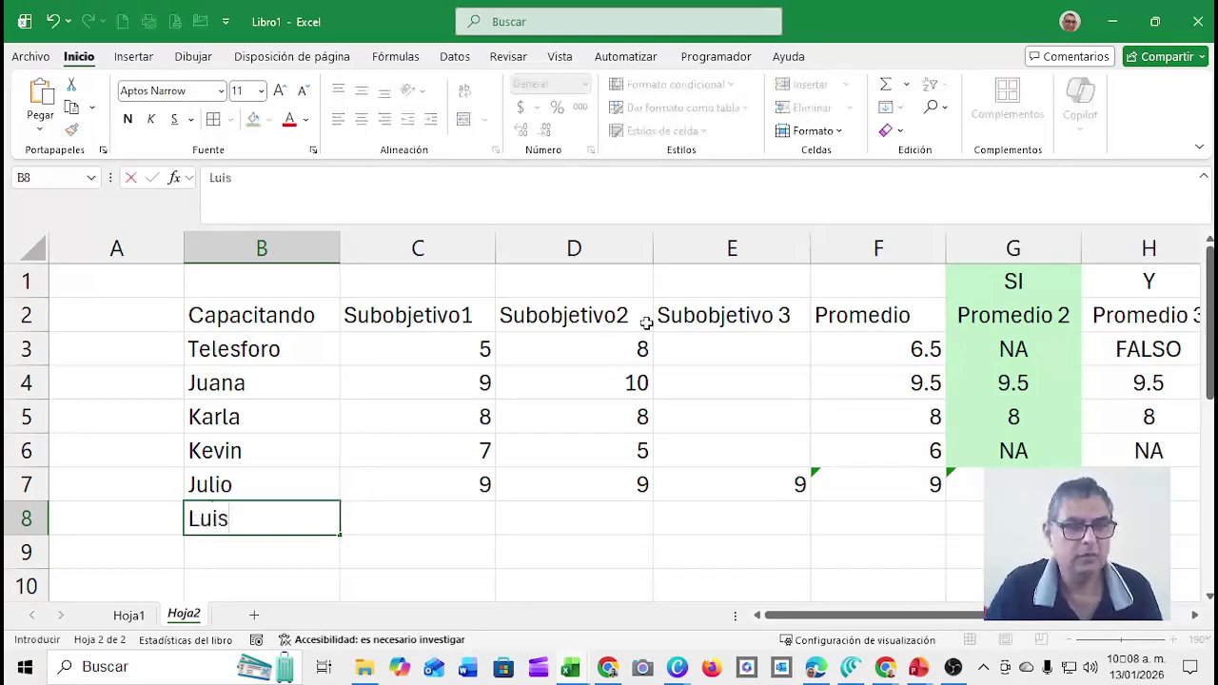
key(Tab)
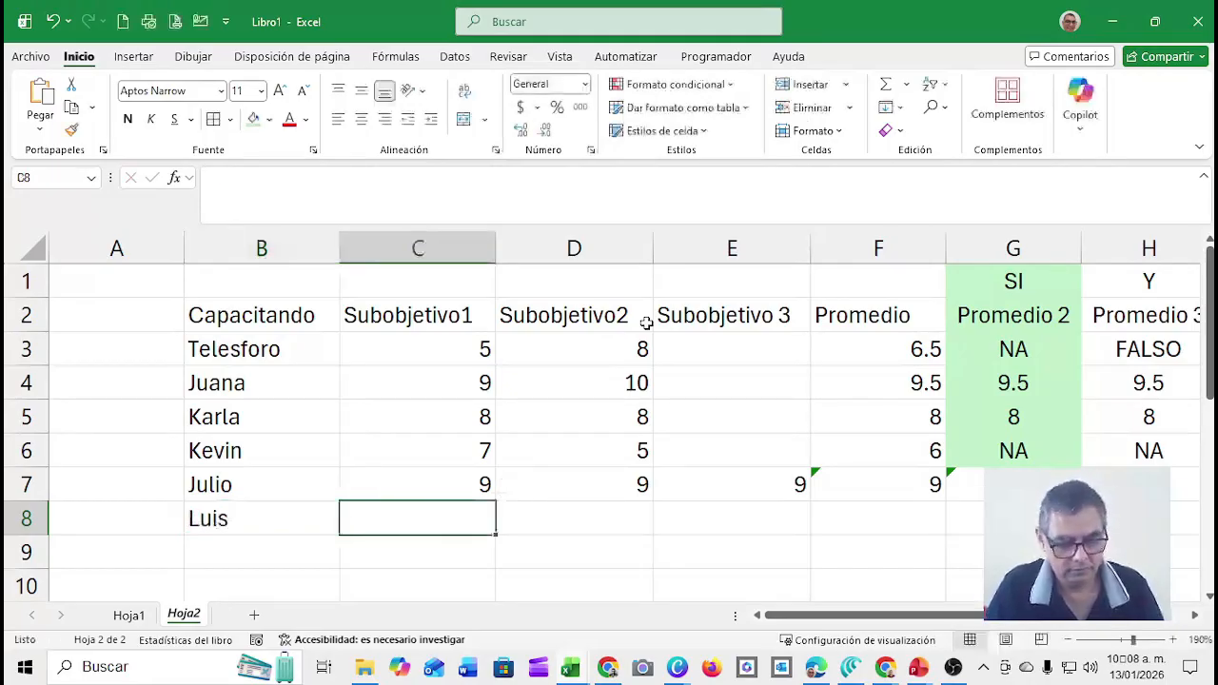
text(8)
key(Tab)
text(9)
key(Tab)
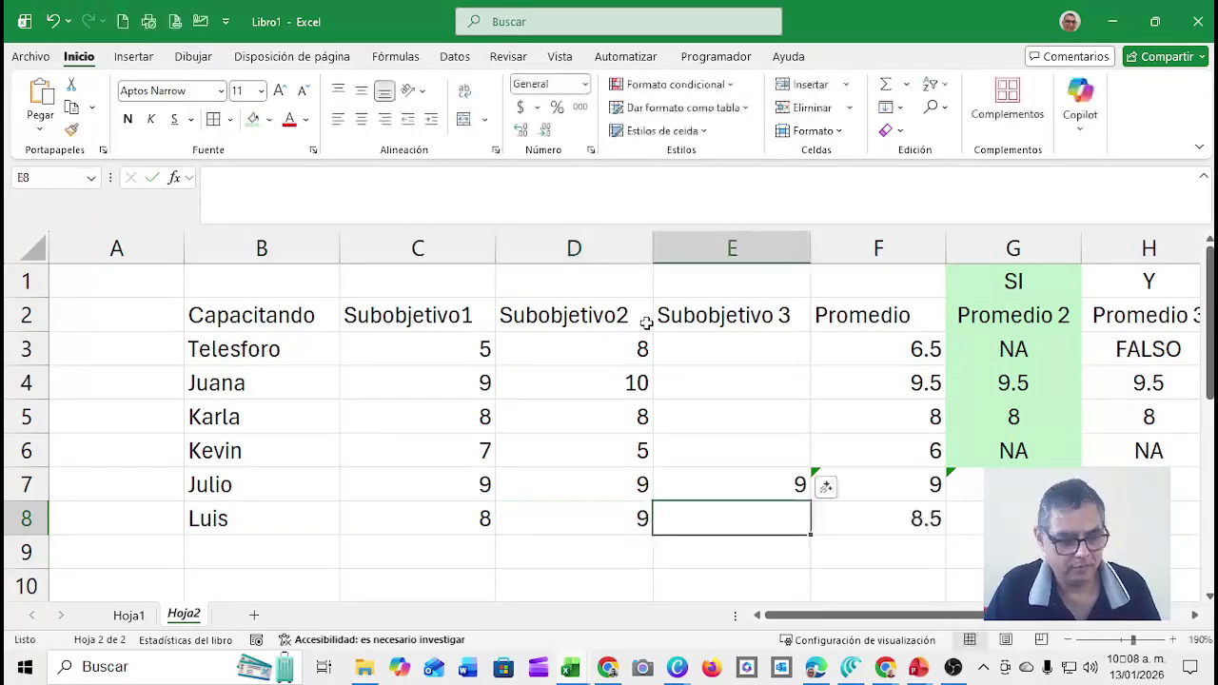
text(5)
key(Tab)
key(Tab)
key(Tab)
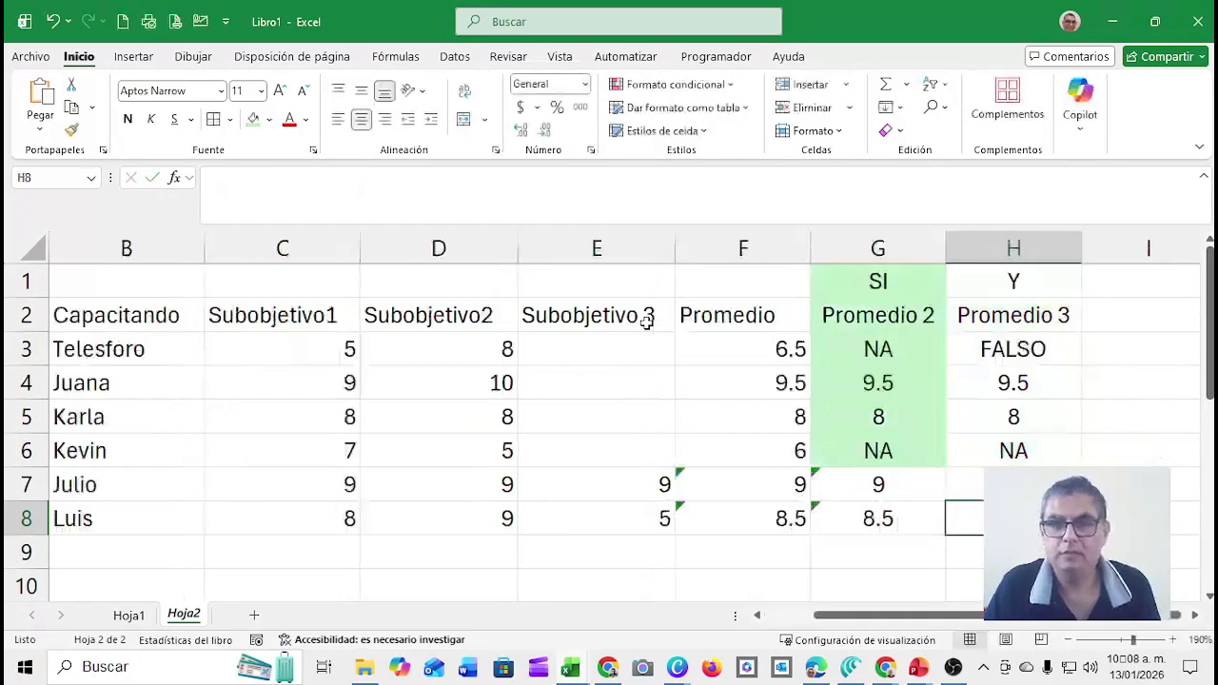
Check which score cells the formulas in H6, G7 and F7 take into account.
key(Up)
key(Up)
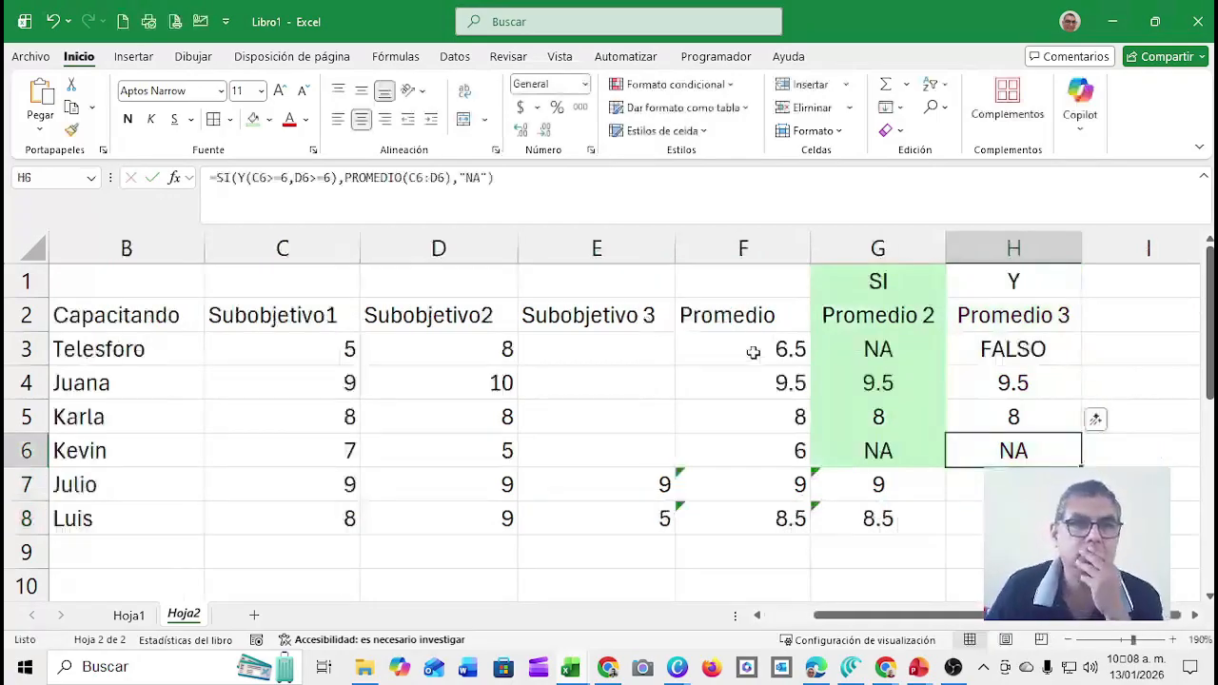
click(867, 481)
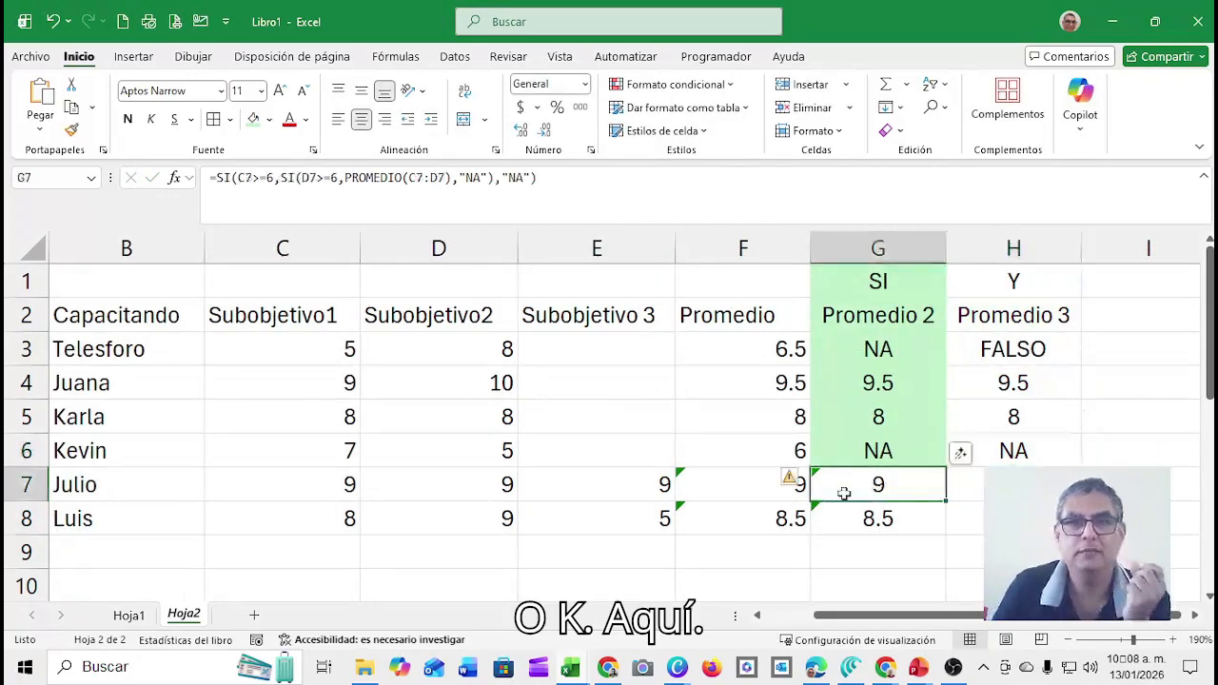
double_click(767, 485)
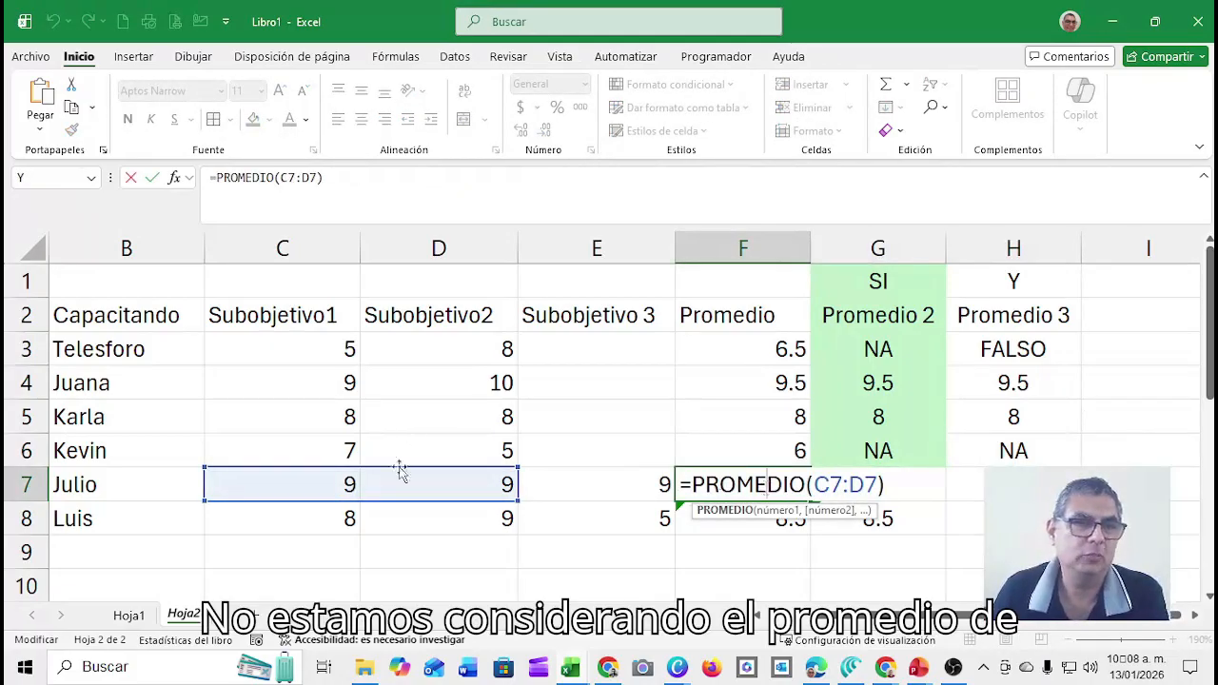
drag(321, 483, 551, 484)
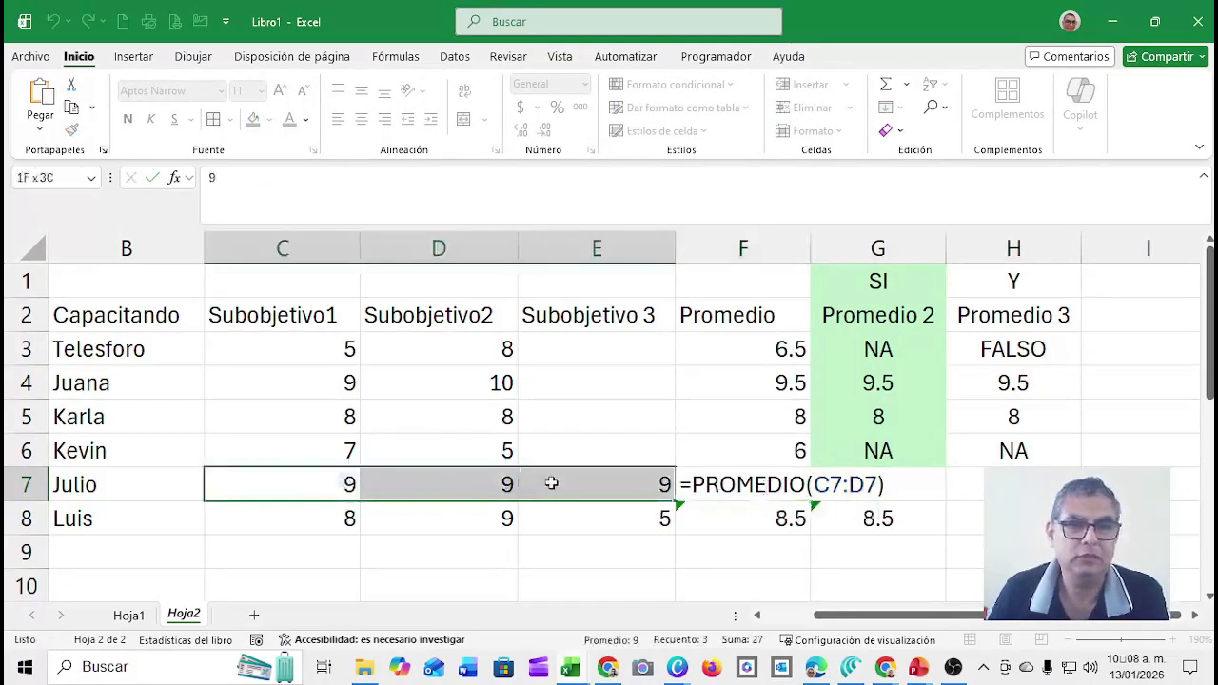
click(653, 483)
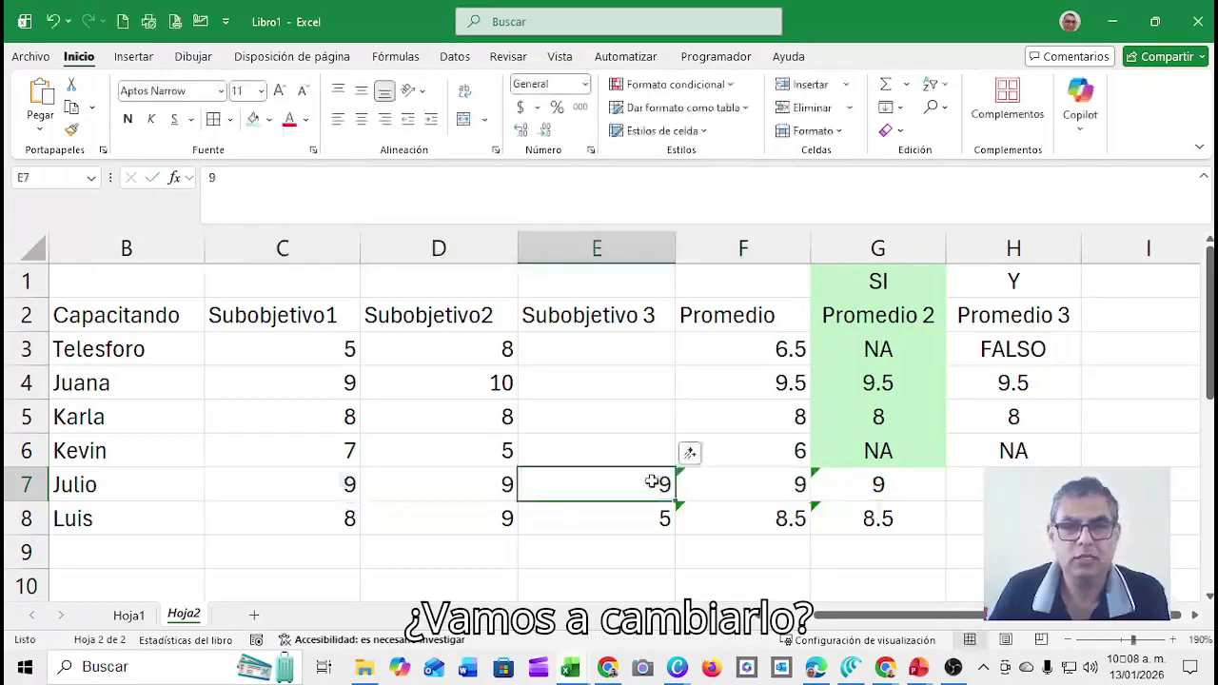
Extend the PROMEDIO ranges in F7 and F8 to C7:E7 and C8:E8 so they include Subobjetivo 3.
click(735, 483)
double_click(737, 484)
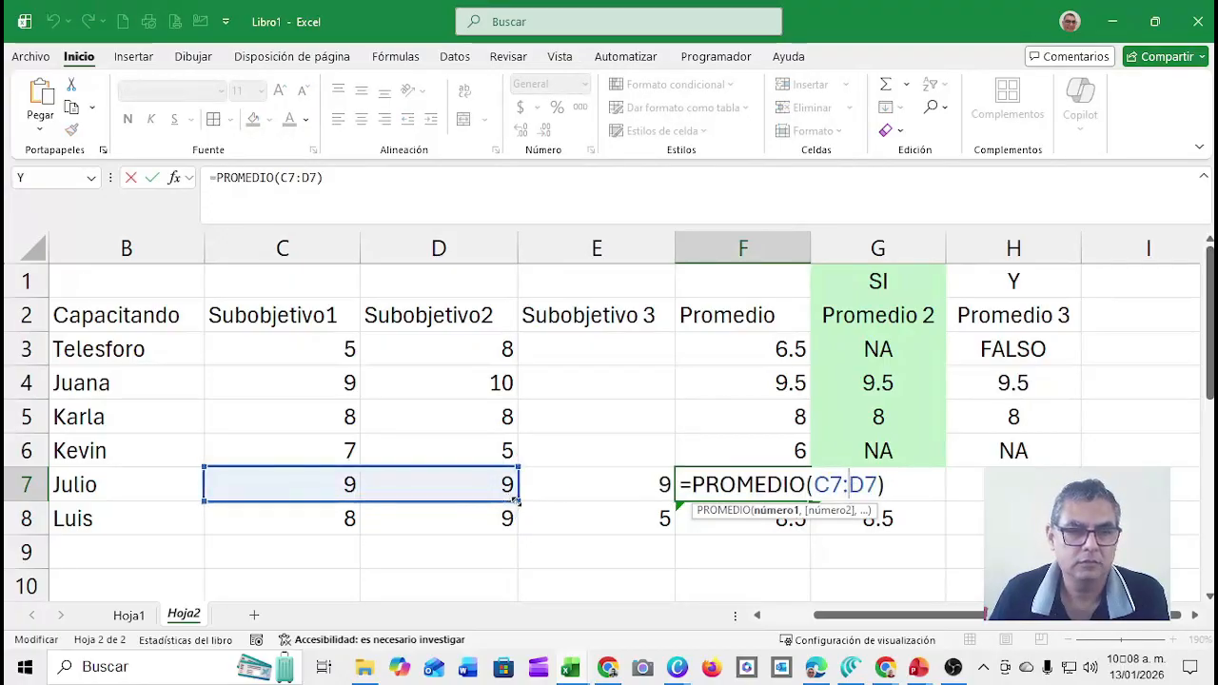
drag(613, 494, 652, 487)
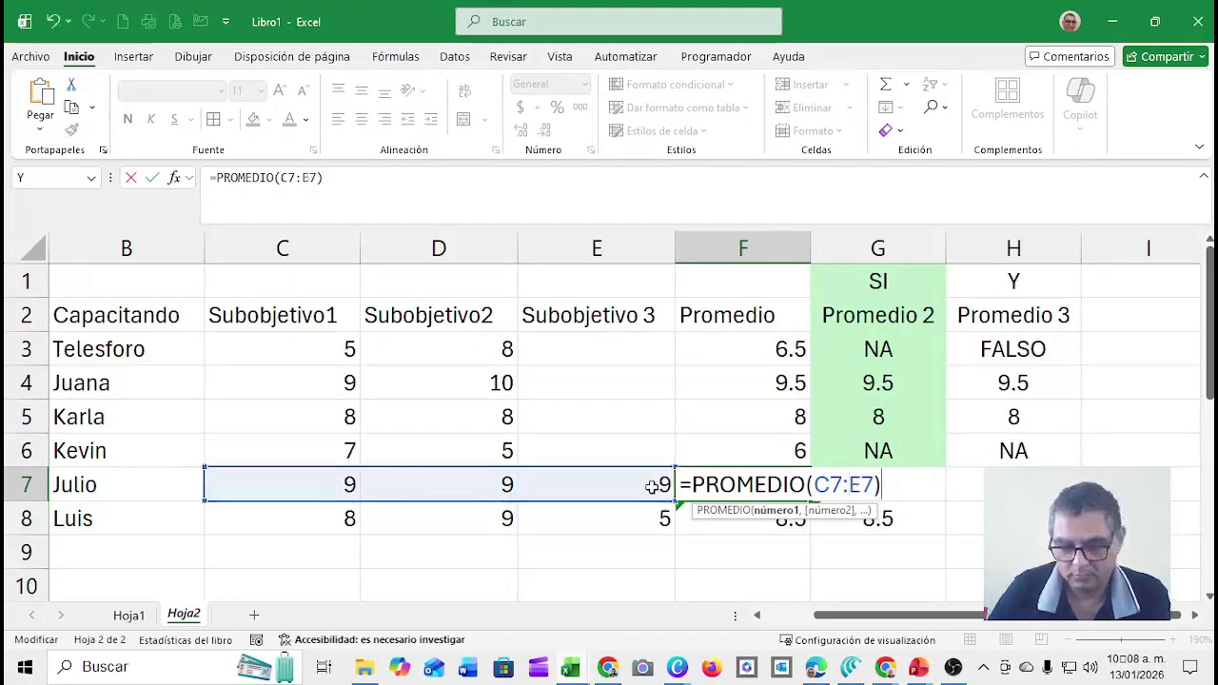
key(Return)
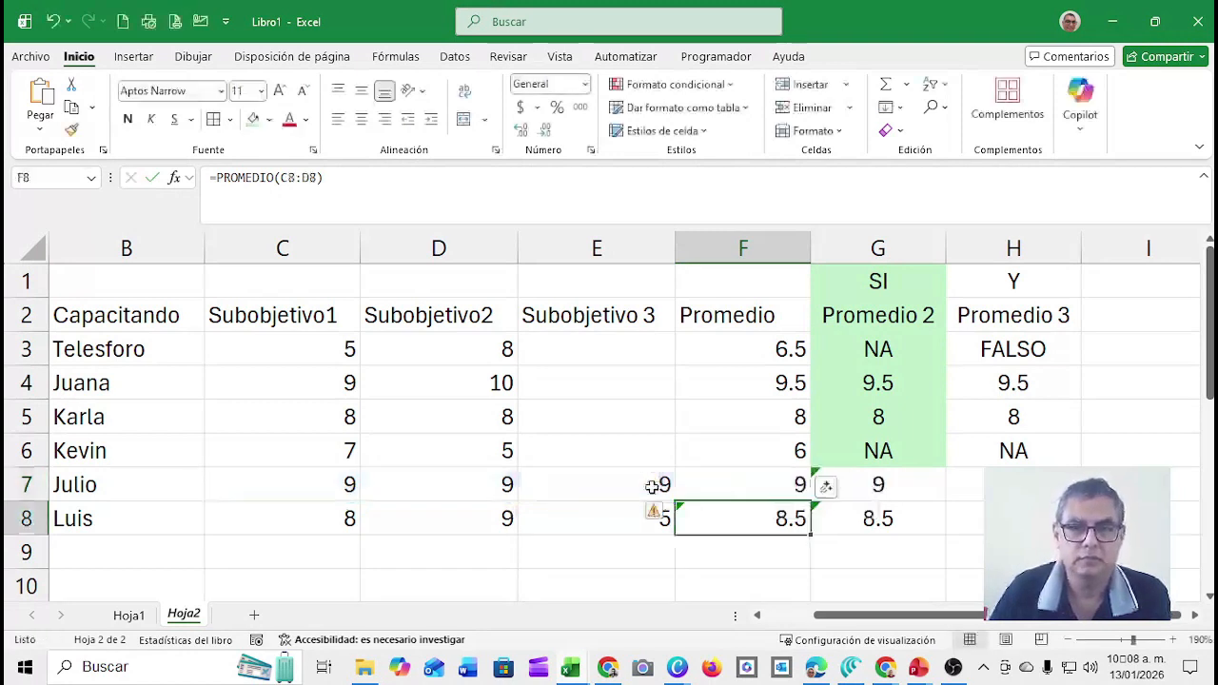
double_click(720, 516)
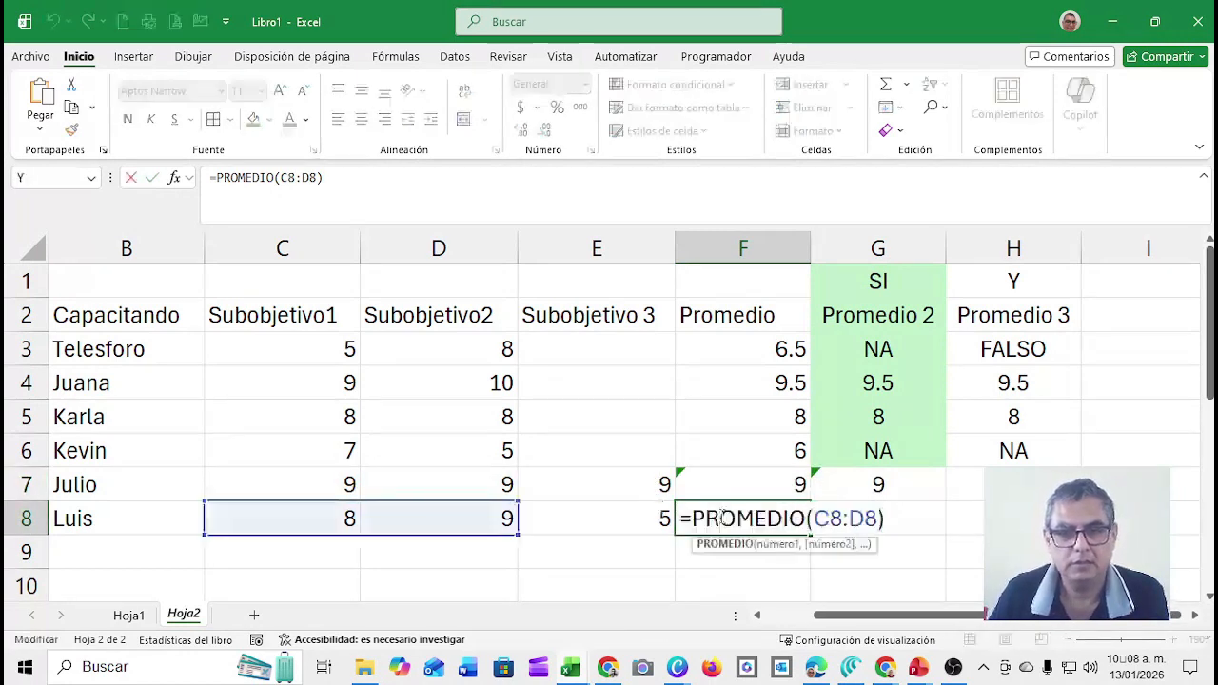
drag(515, 529, 649, 530)
key(Return)
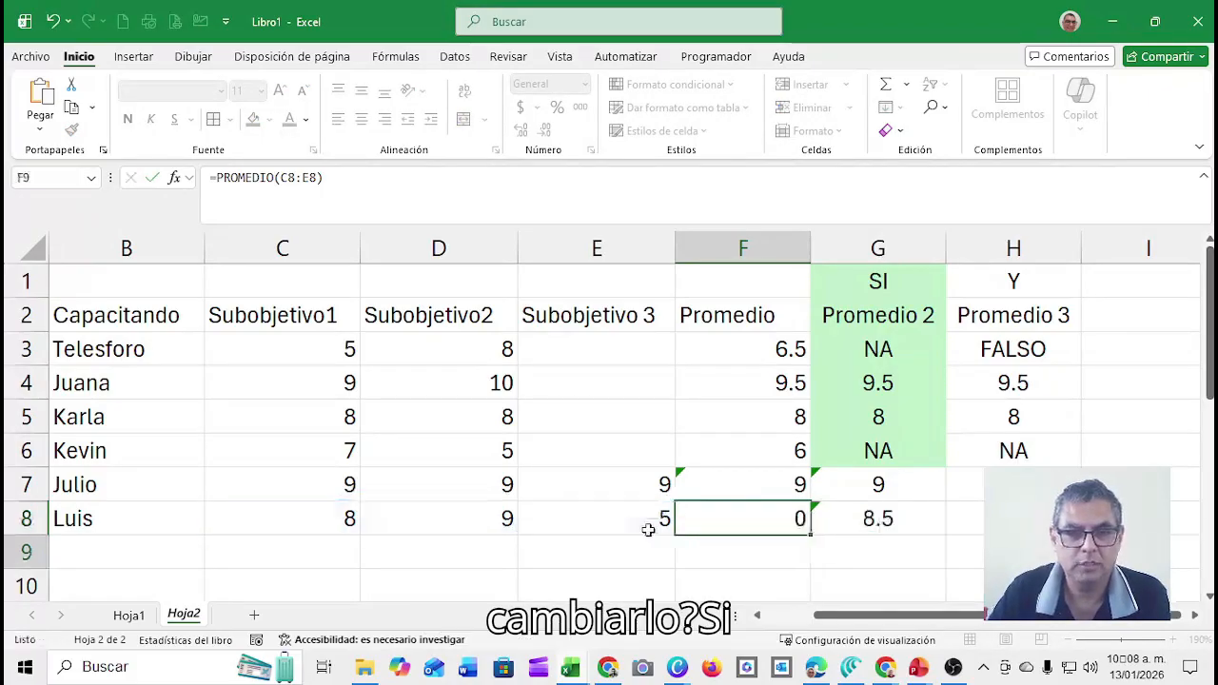
Clear the two-score nested SI formulas from G7 and G8 in the Promedio 2 column.
click(786, 489)
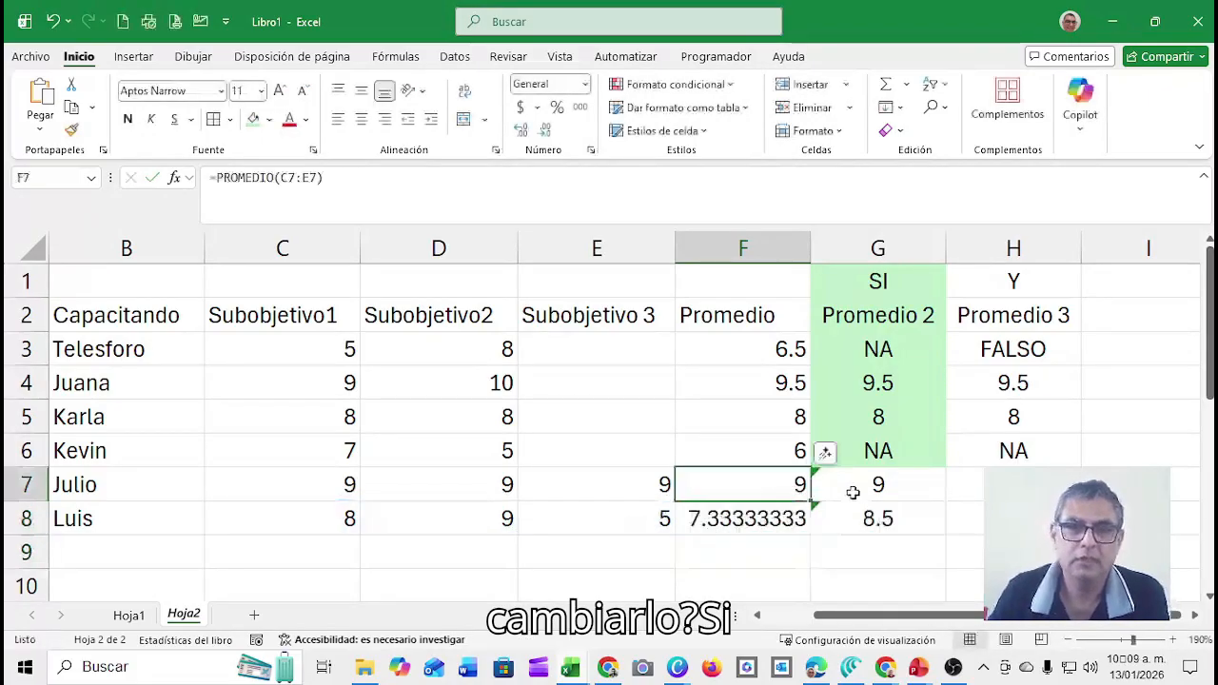
click(857, 491)
double_click(928, 492)
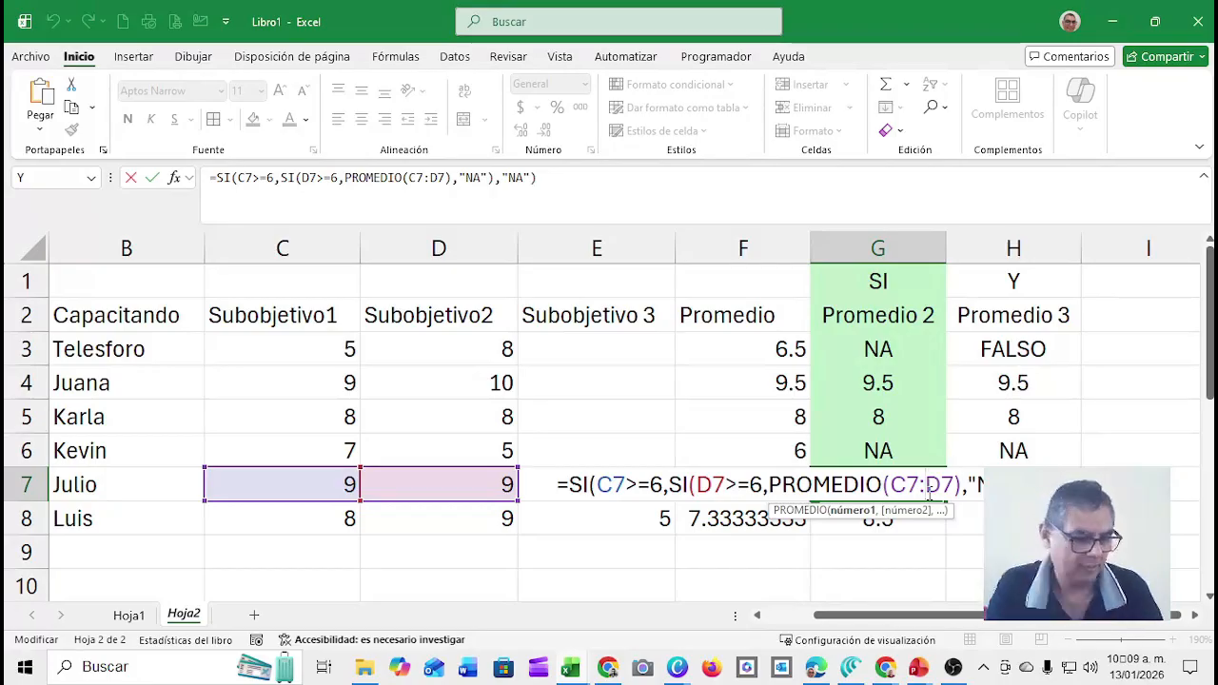
key(ctrl+Return)
key(Left)
key(Left)
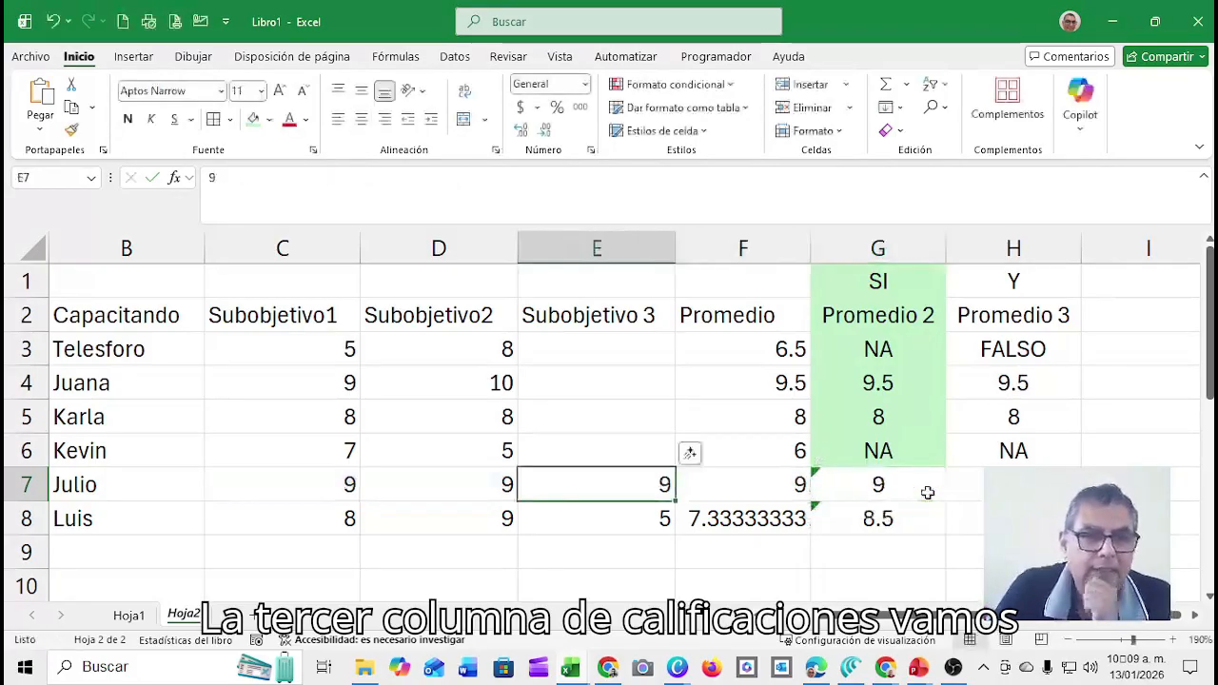
key(Right)
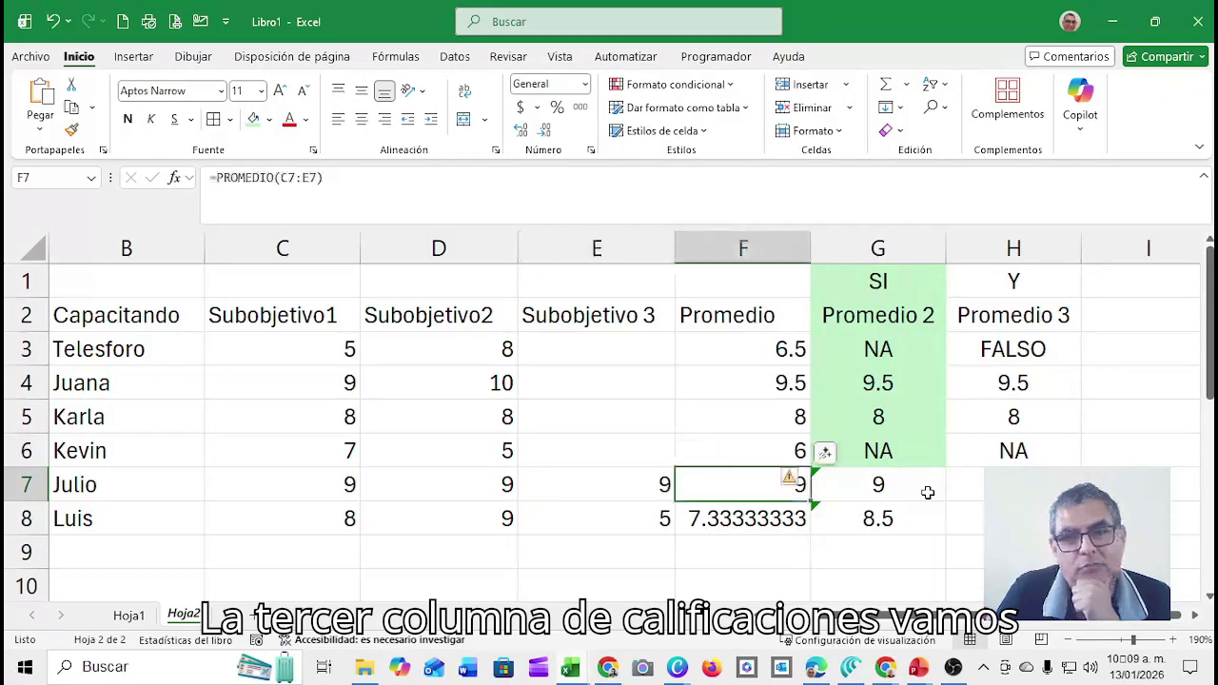
key(Right)
key(Delete)
key(Down)
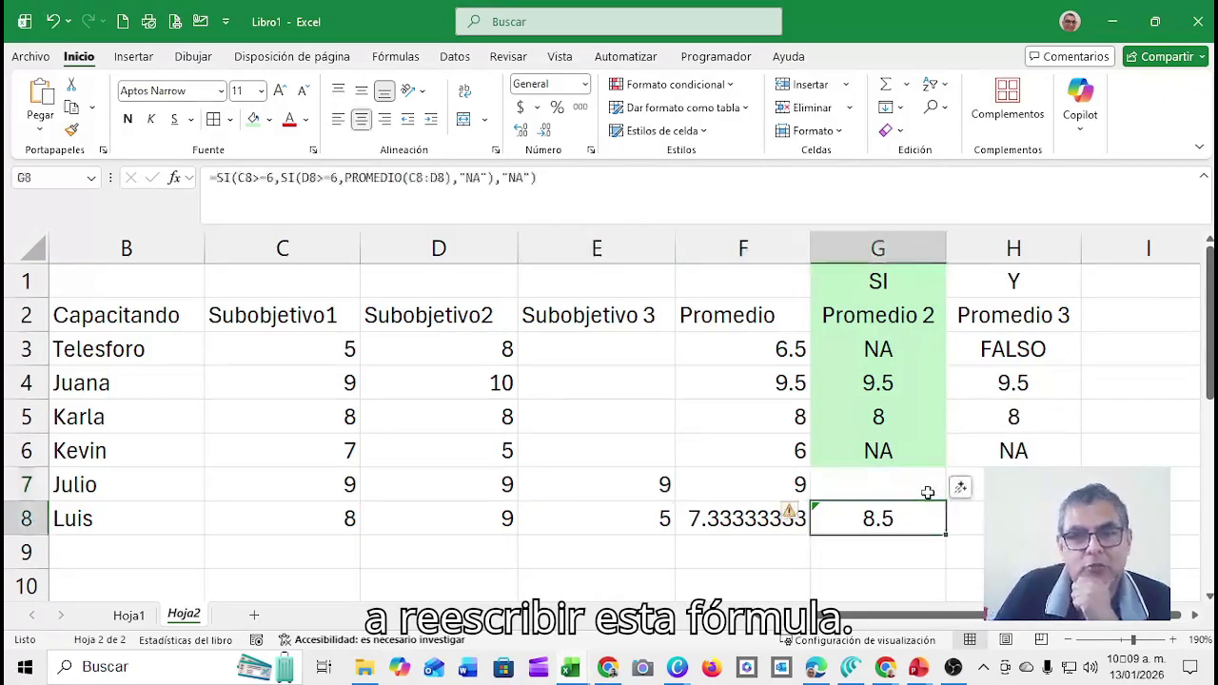
key(Delete)
key(Up)
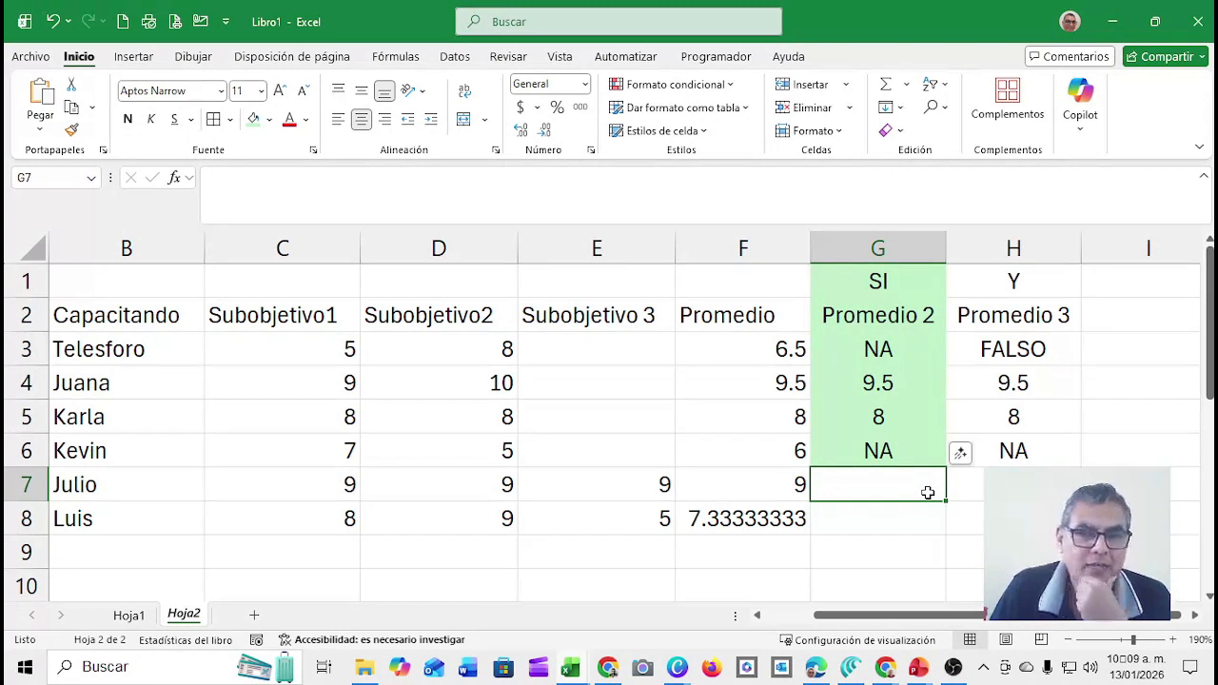
Apply all borders to the whole table in B2:H8.
click(174, 314)
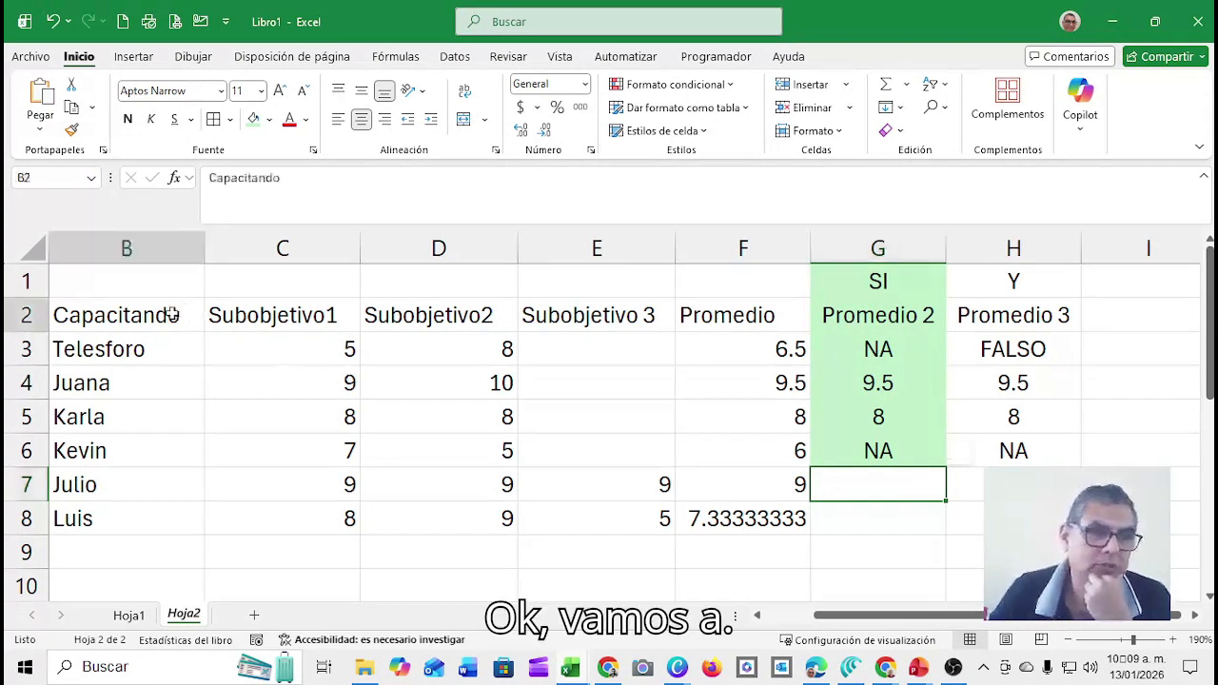
click(207, 414)
drag(176, 321, 973, 517)
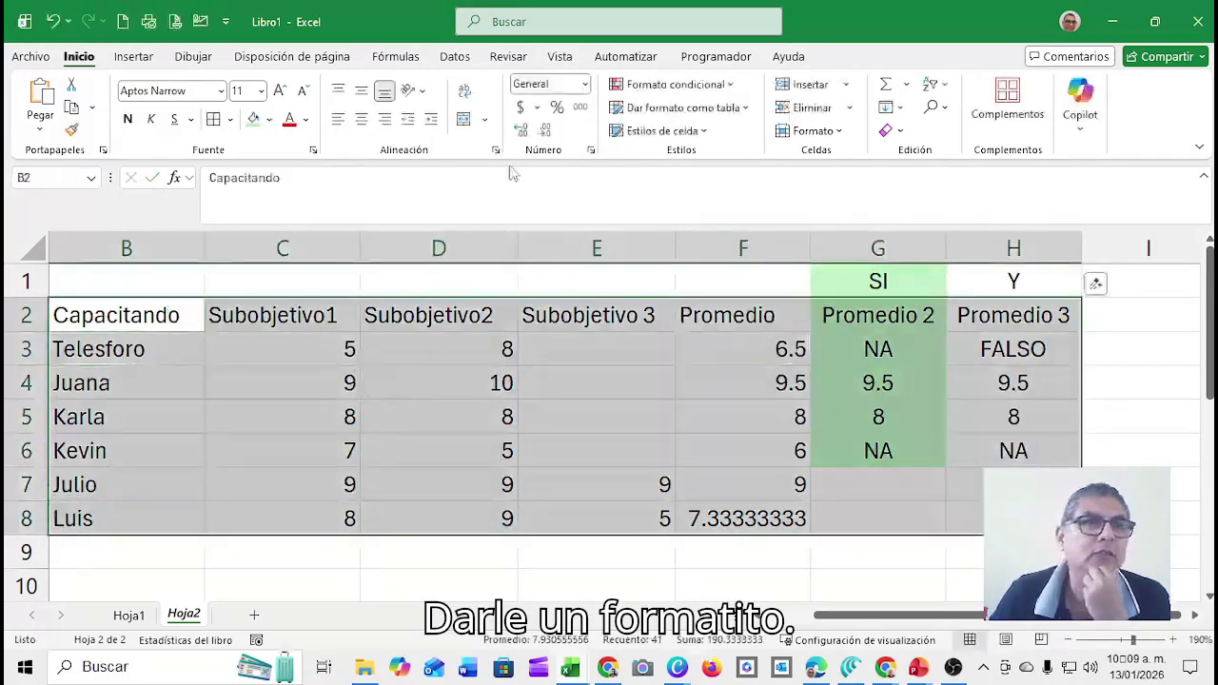
click(215, 119)
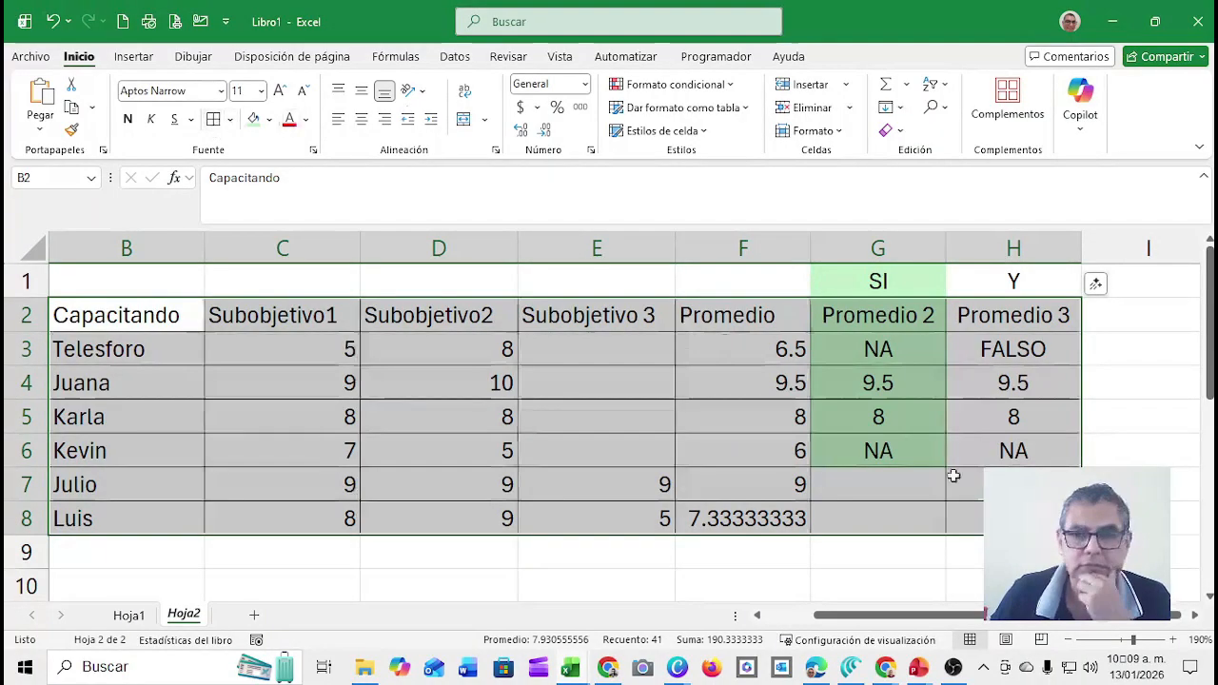
click(885, 490)
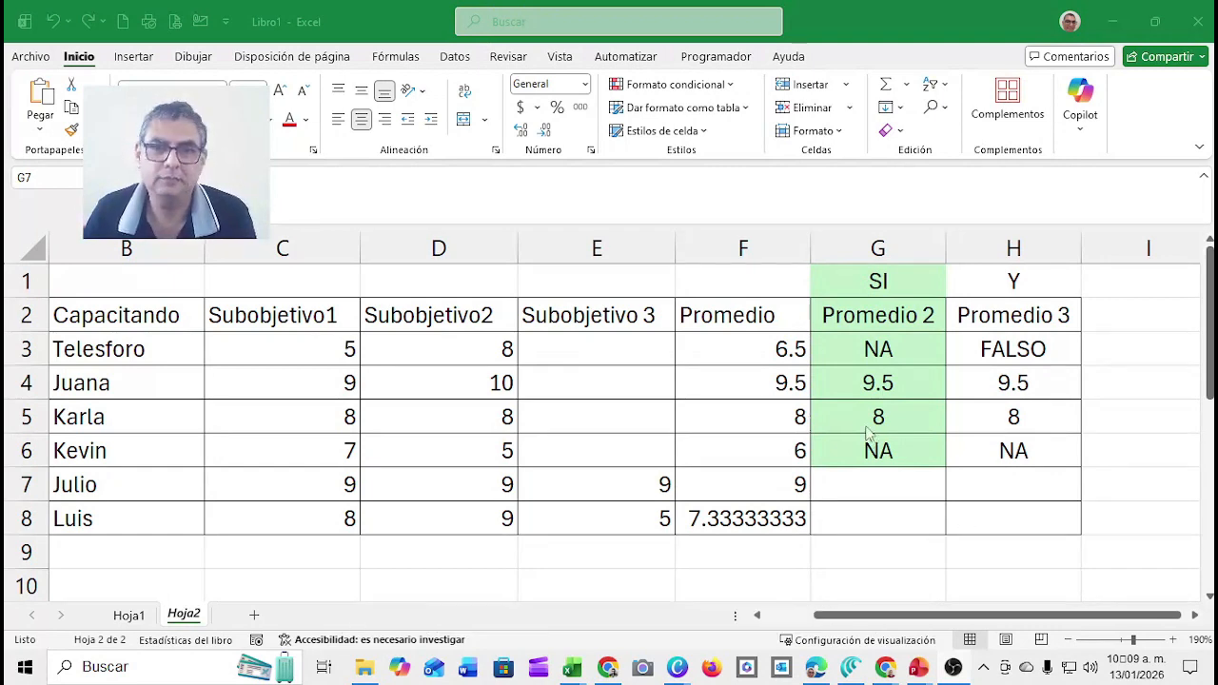
click(911, 485)
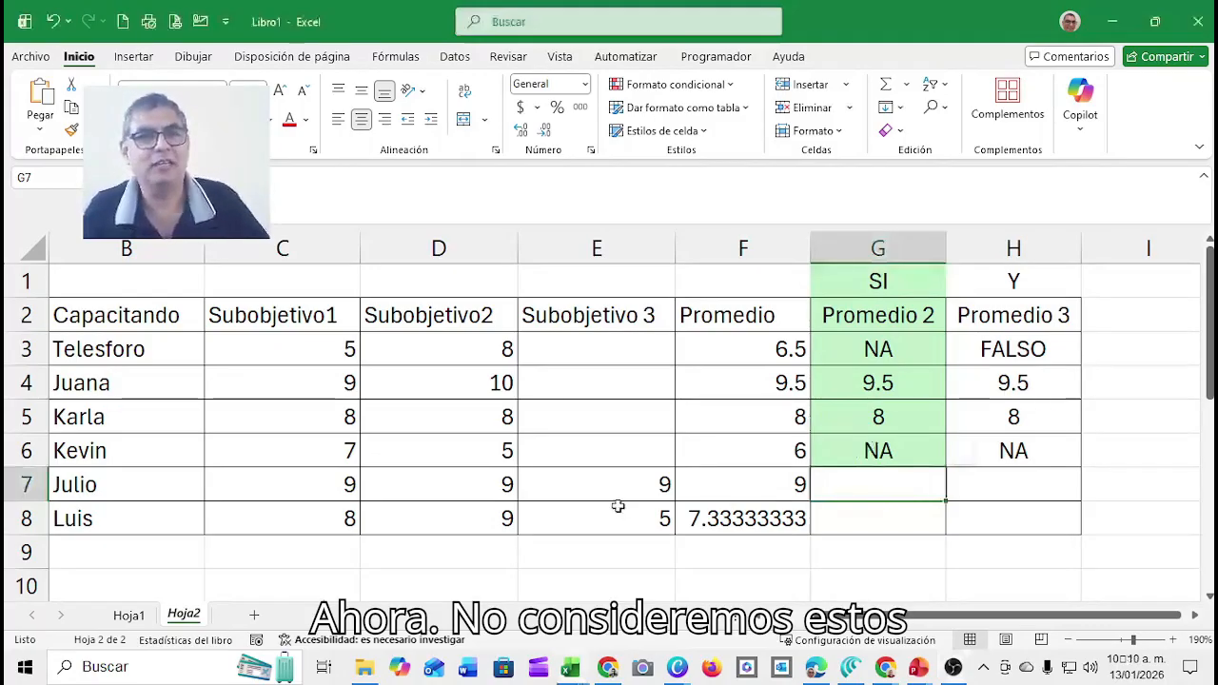
Fill the empty Subobjetivo 3 cells E3:E6 with light green.
drag(597, 353, 598, 445)
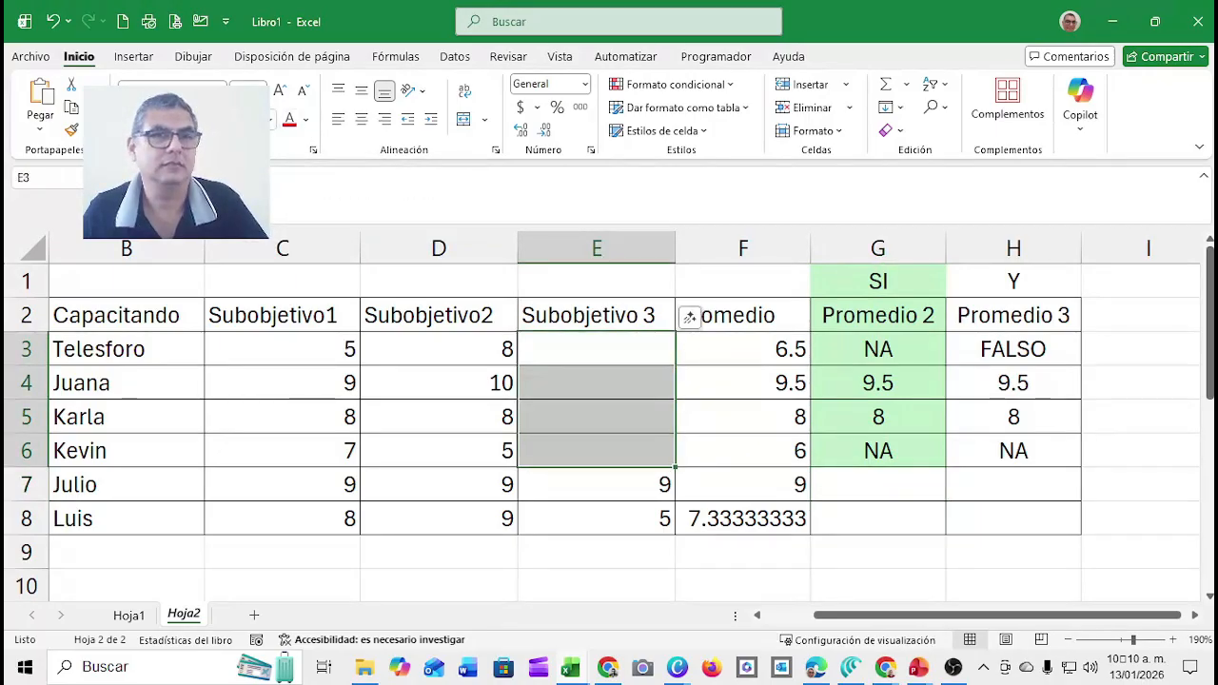
click(254, 120)
click(626, 489)
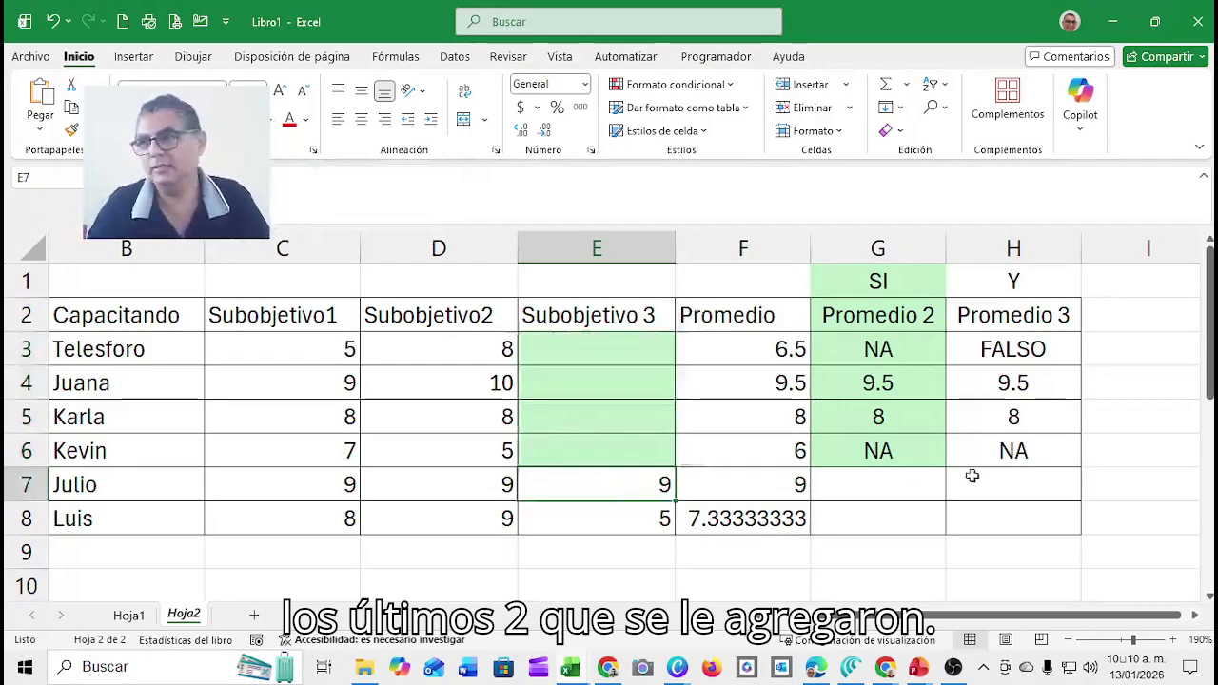
Review the nested SI formula in G6 and the combined SI and Y formula in H6 as models for row 7.
click(865, 486)
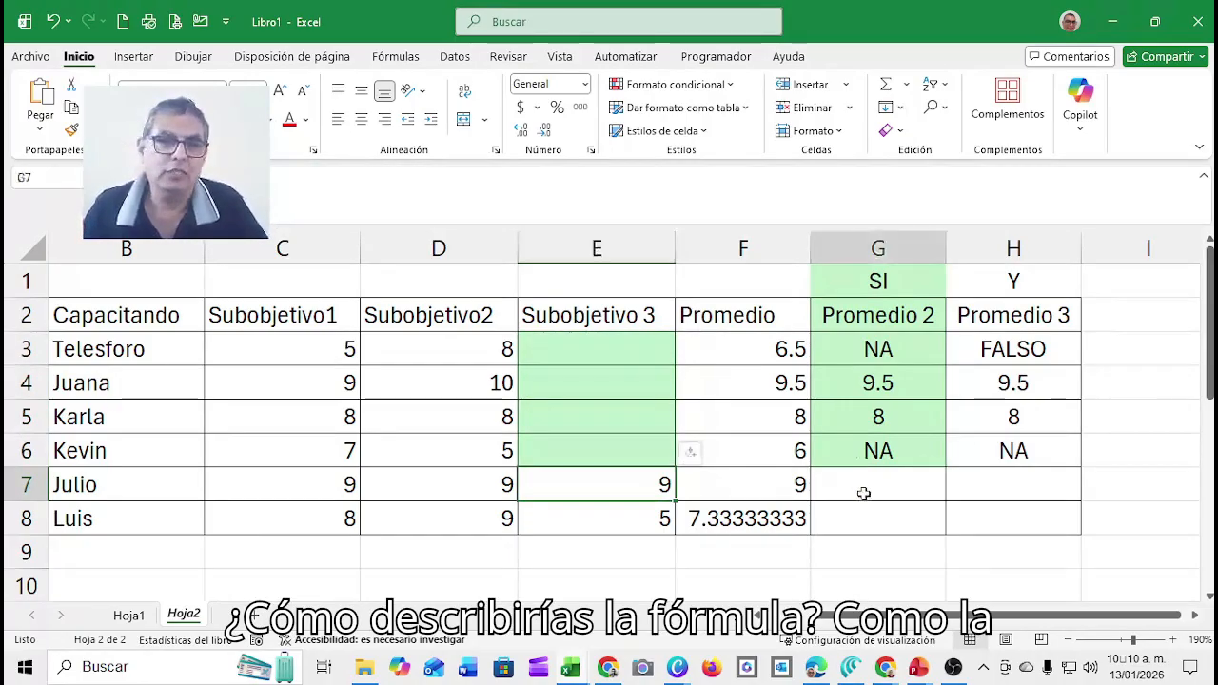
double_click(922, 441)
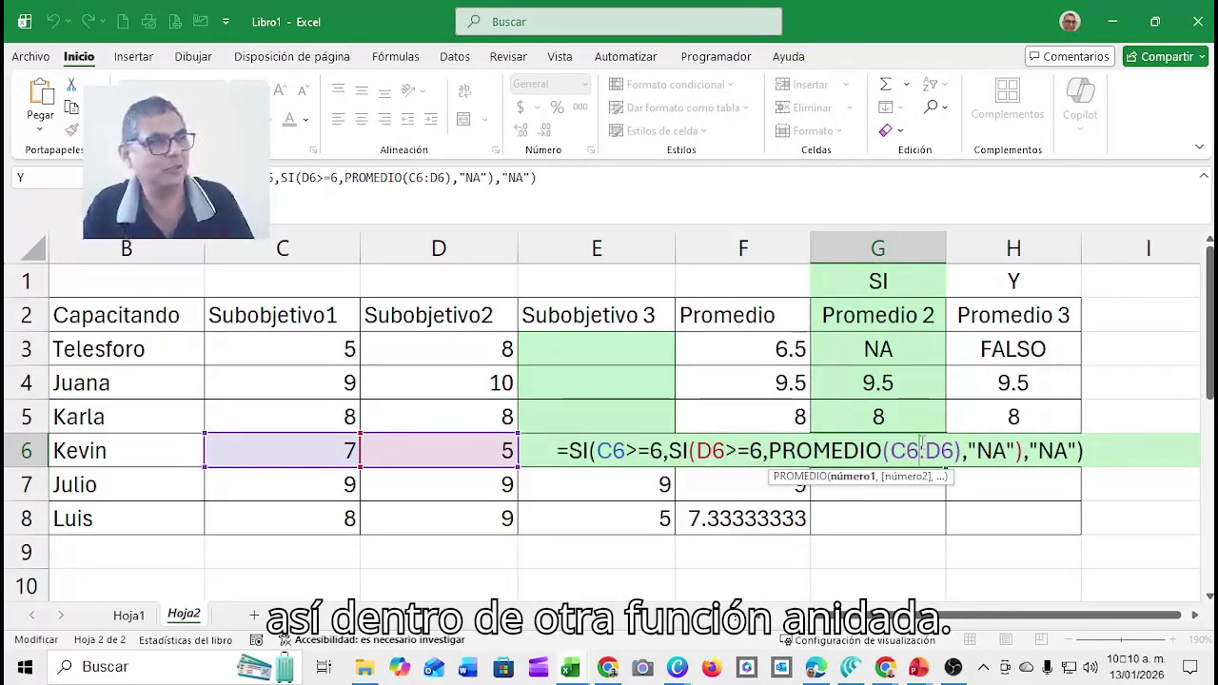
key(Escape)
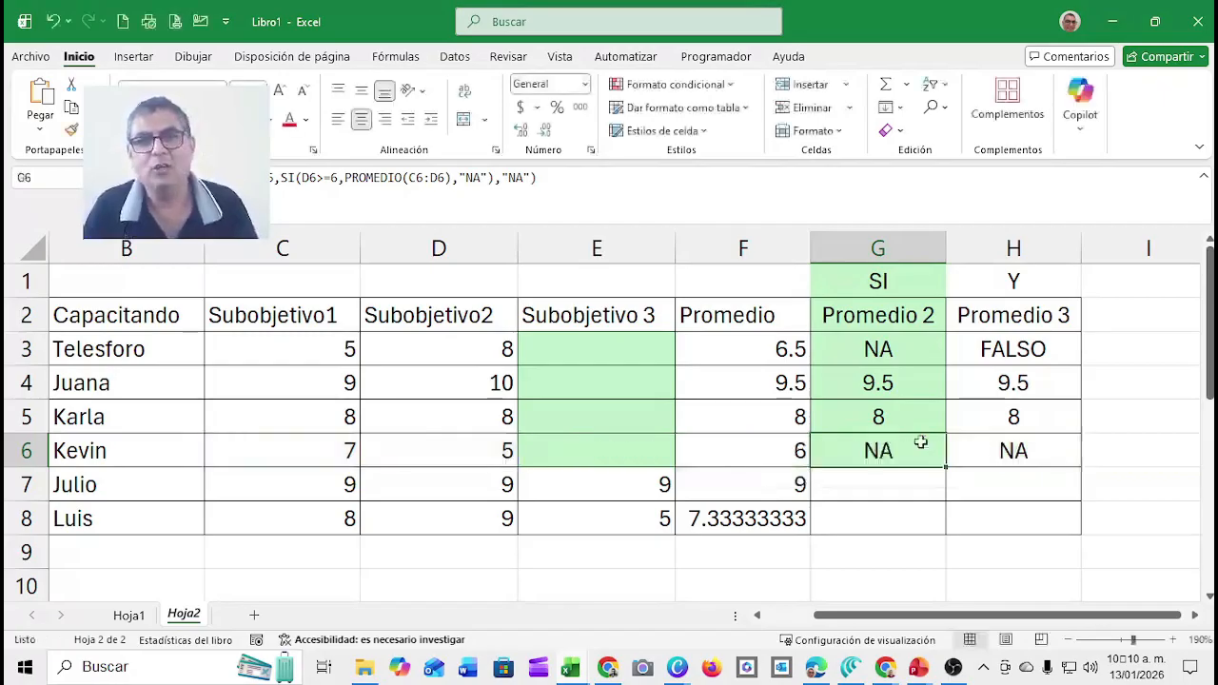
click(998, 438)
double_click(1000, 448)
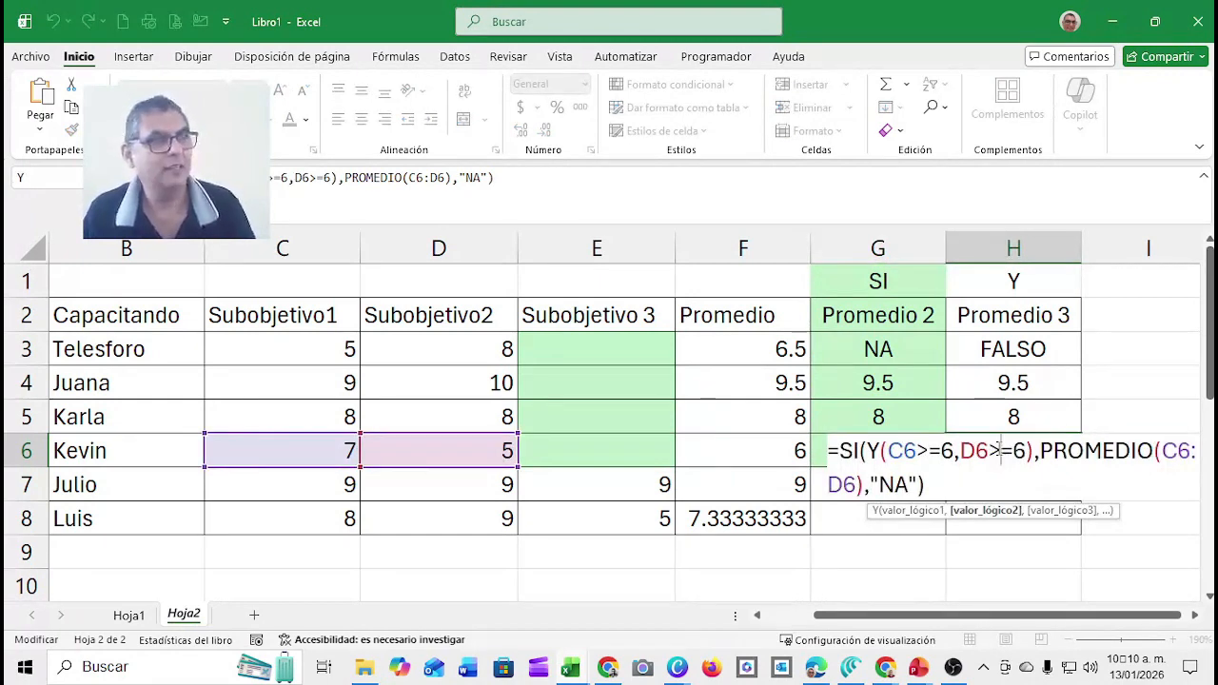
key(Escape)
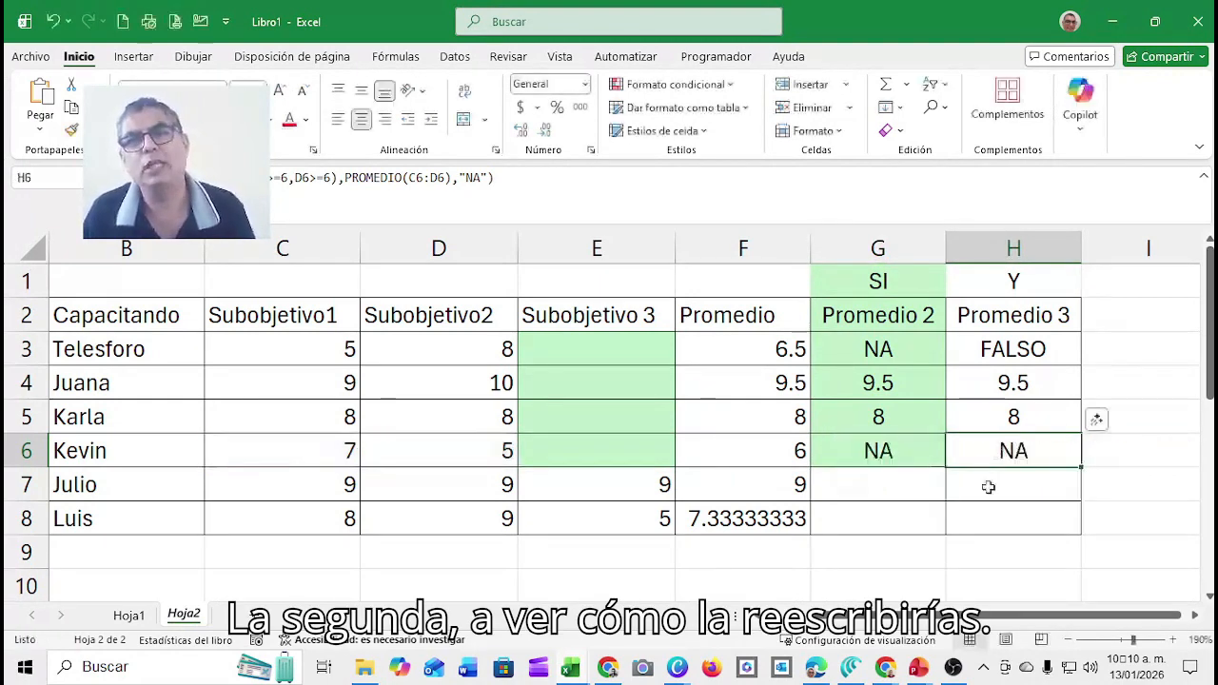
click(988, 489)
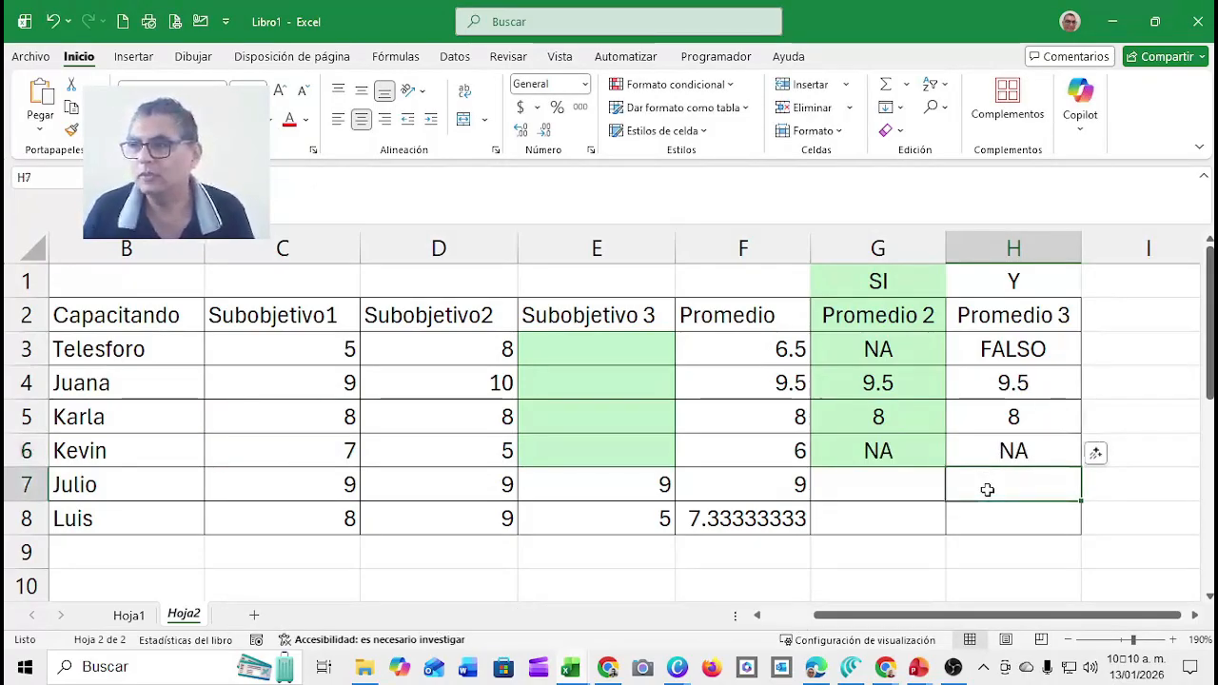
Begin an SI formula in H7 with a nested Y function whose first condition is C7>=6.
double_click(988, 490)
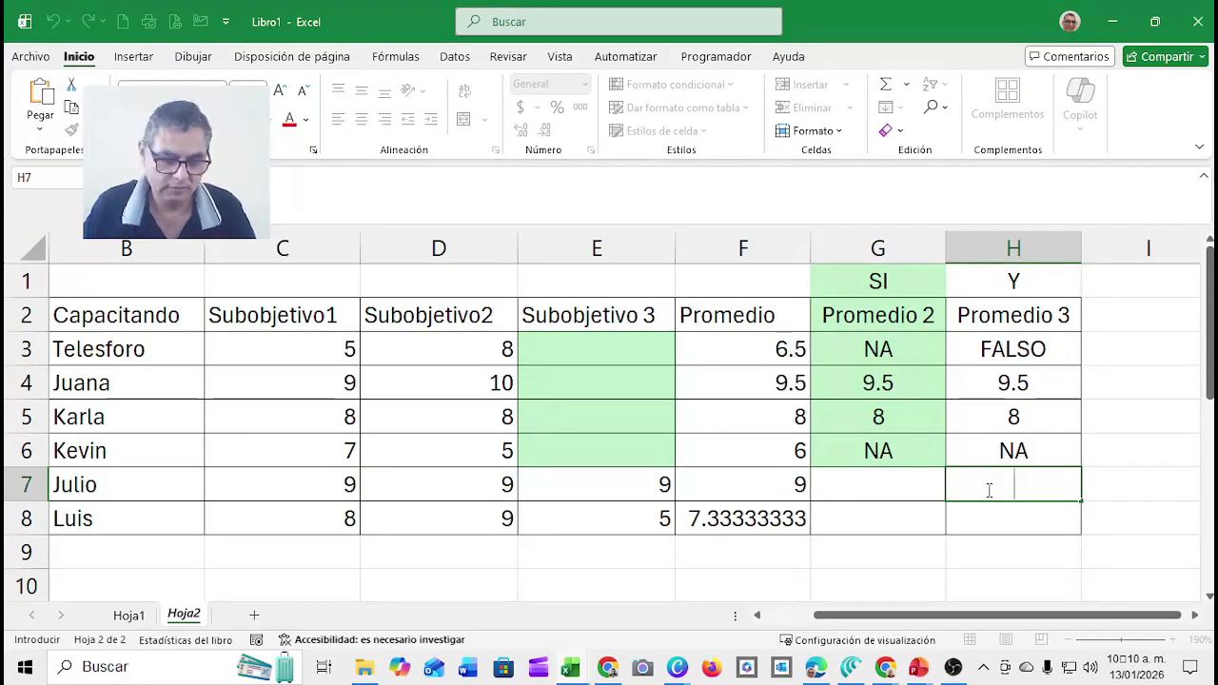
text(=)
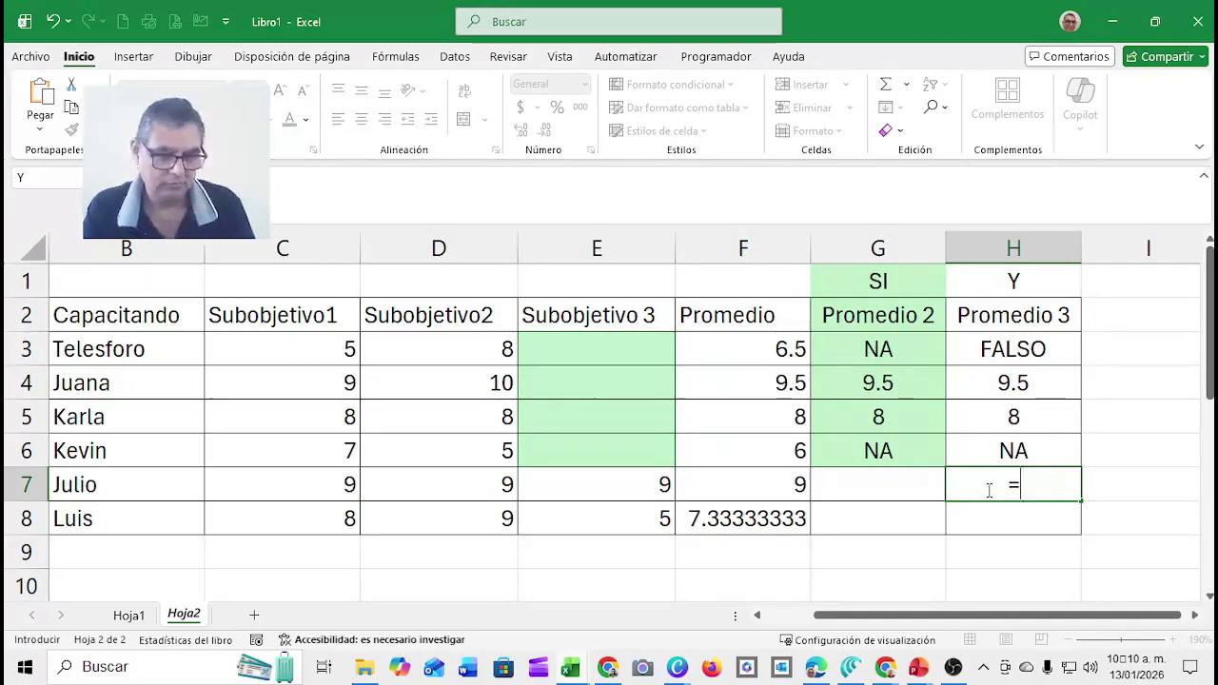
text(si)
key(BackSpace)
key(BackSpace)
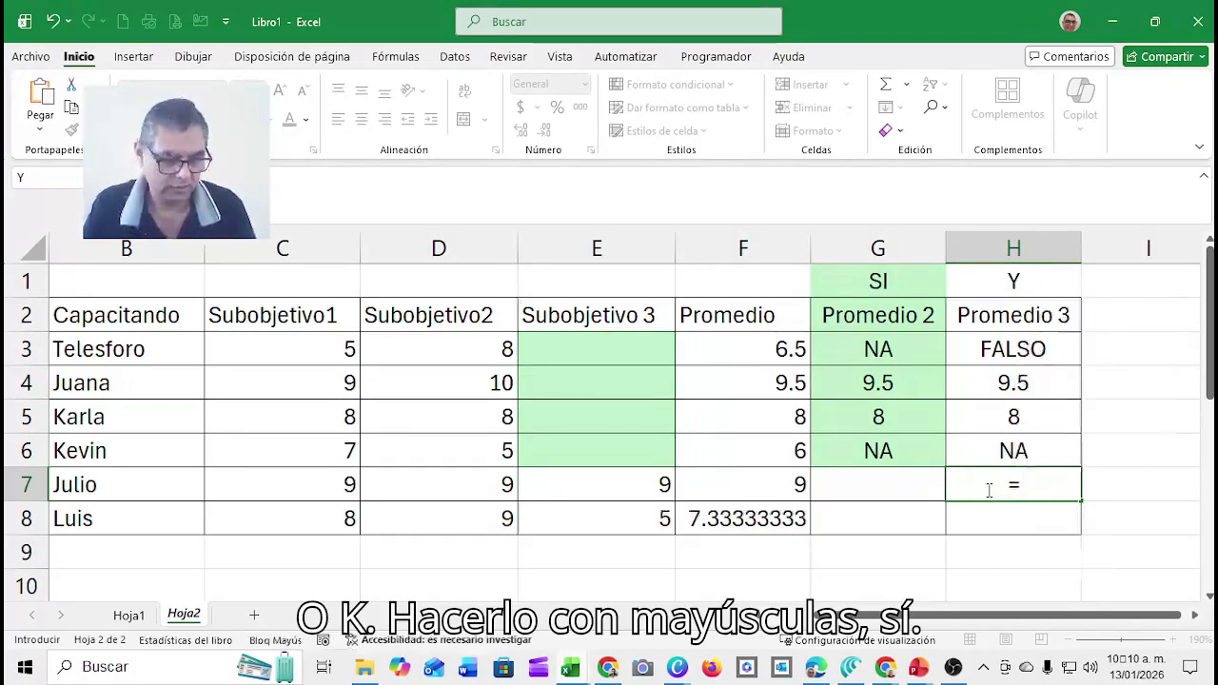
key(Caps_Lock)
text(SI)
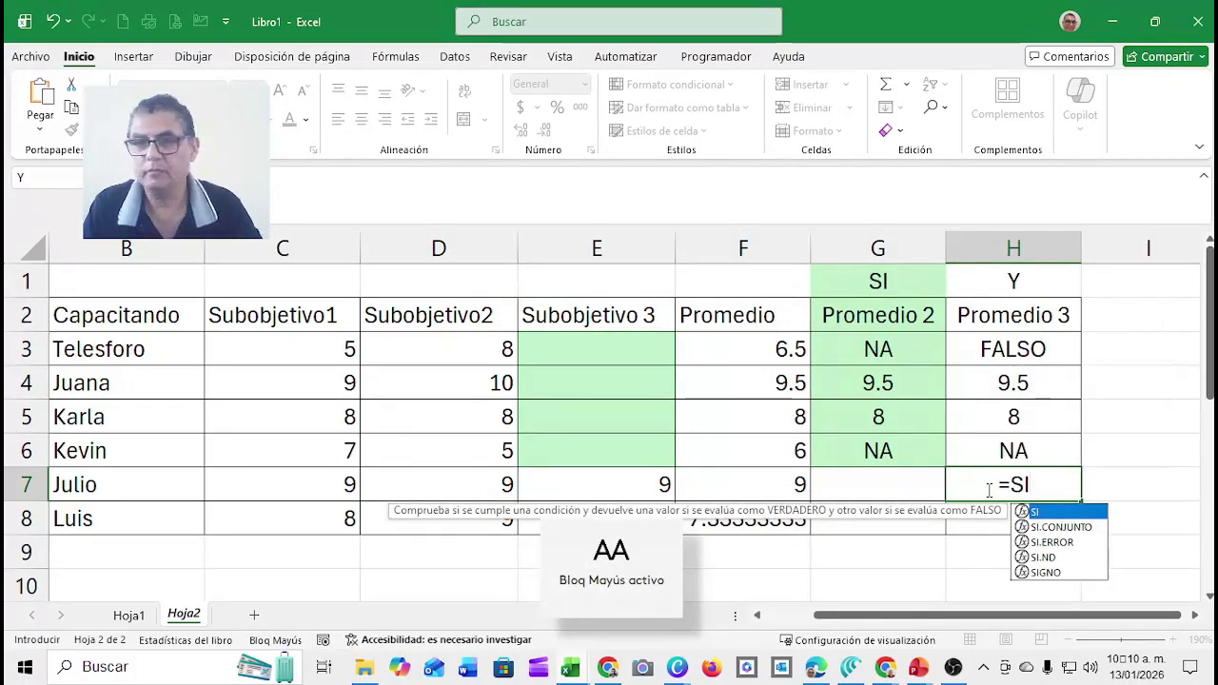
text(()
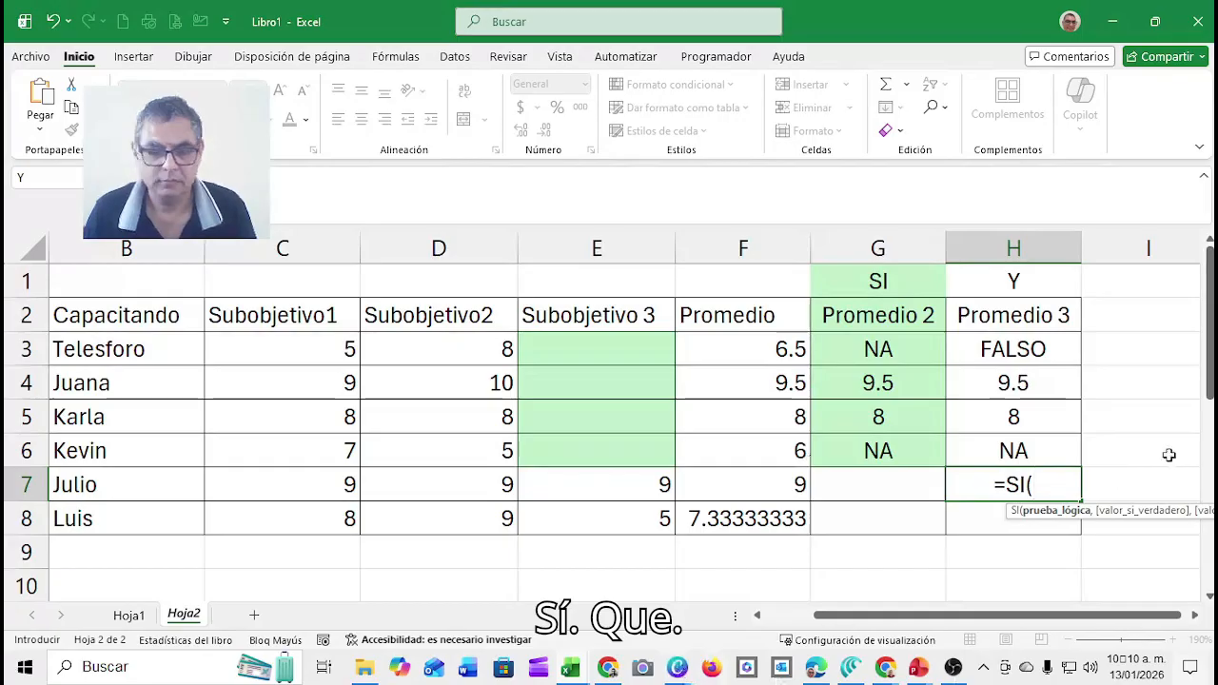
text(Y)
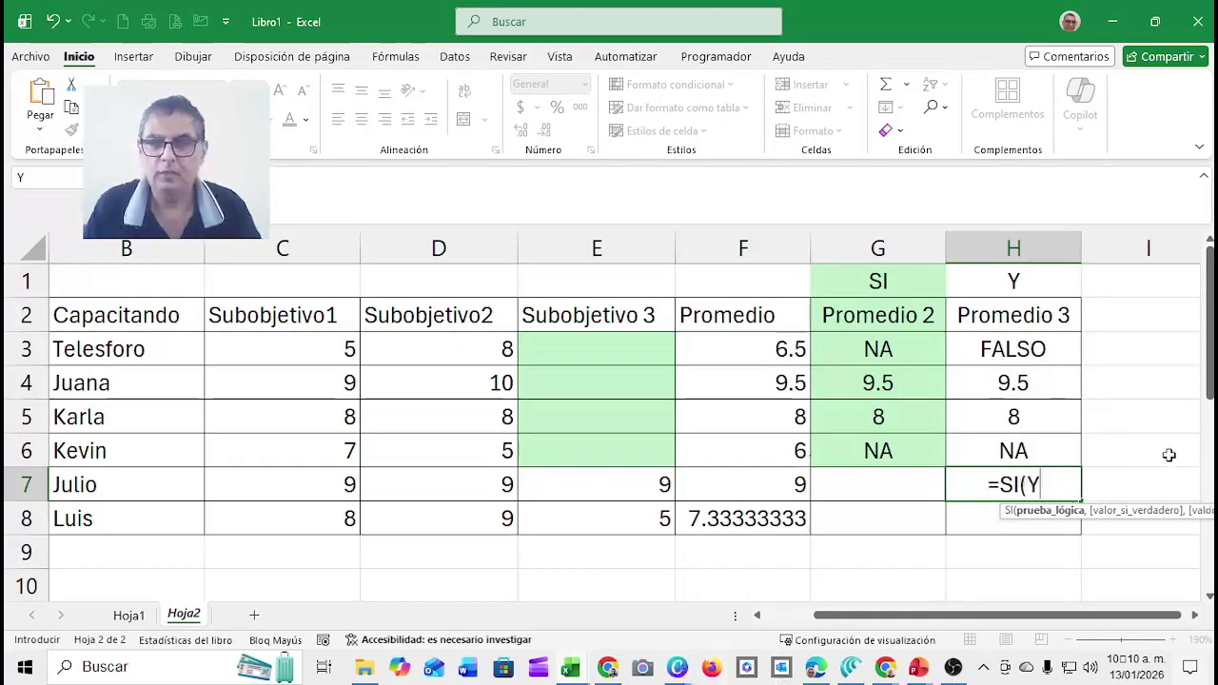
text(()
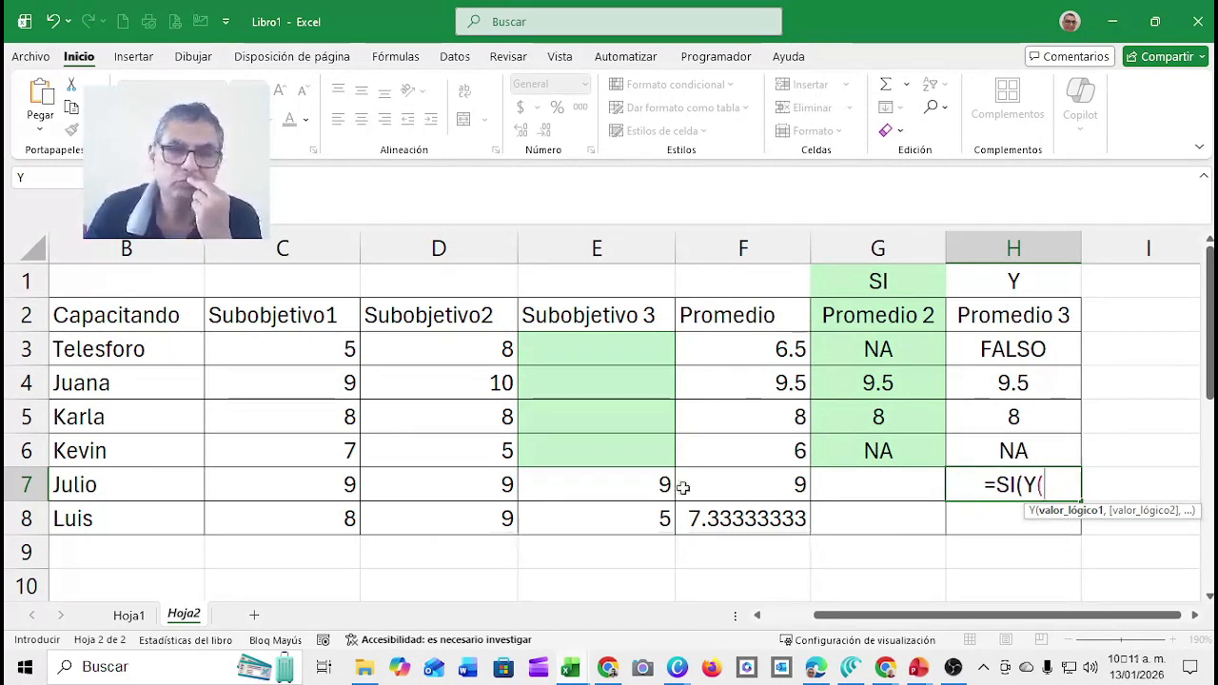
click(313, 497)
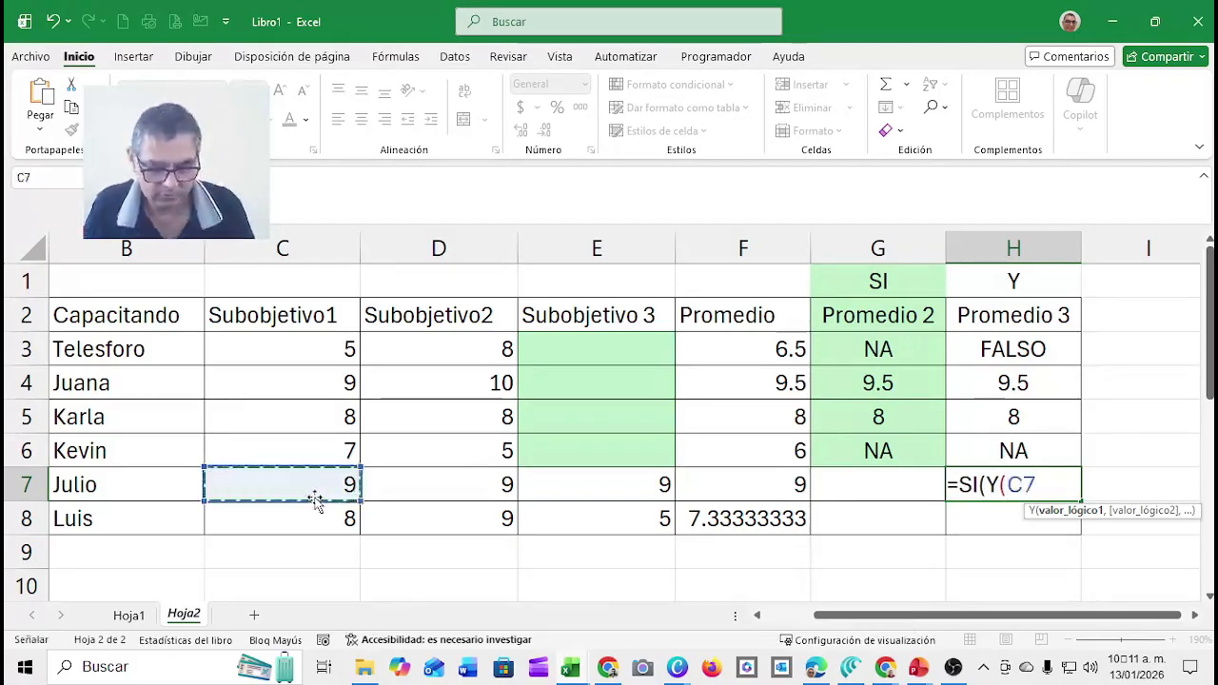
text(>=6)
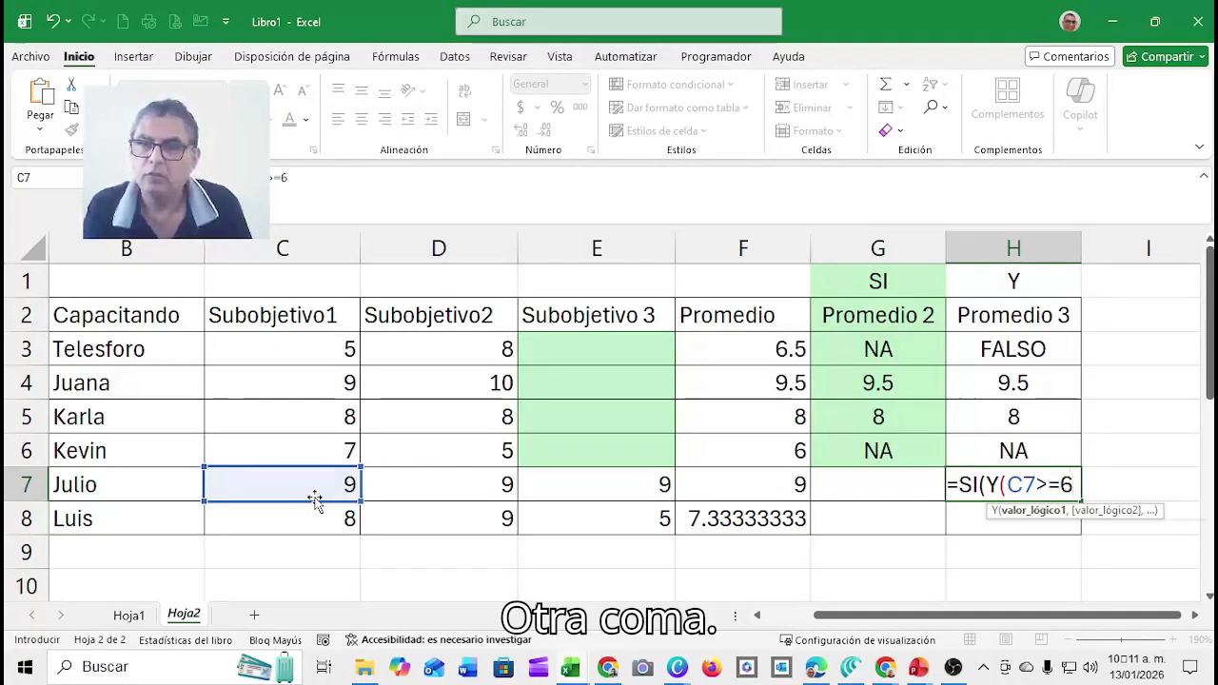
text(,)
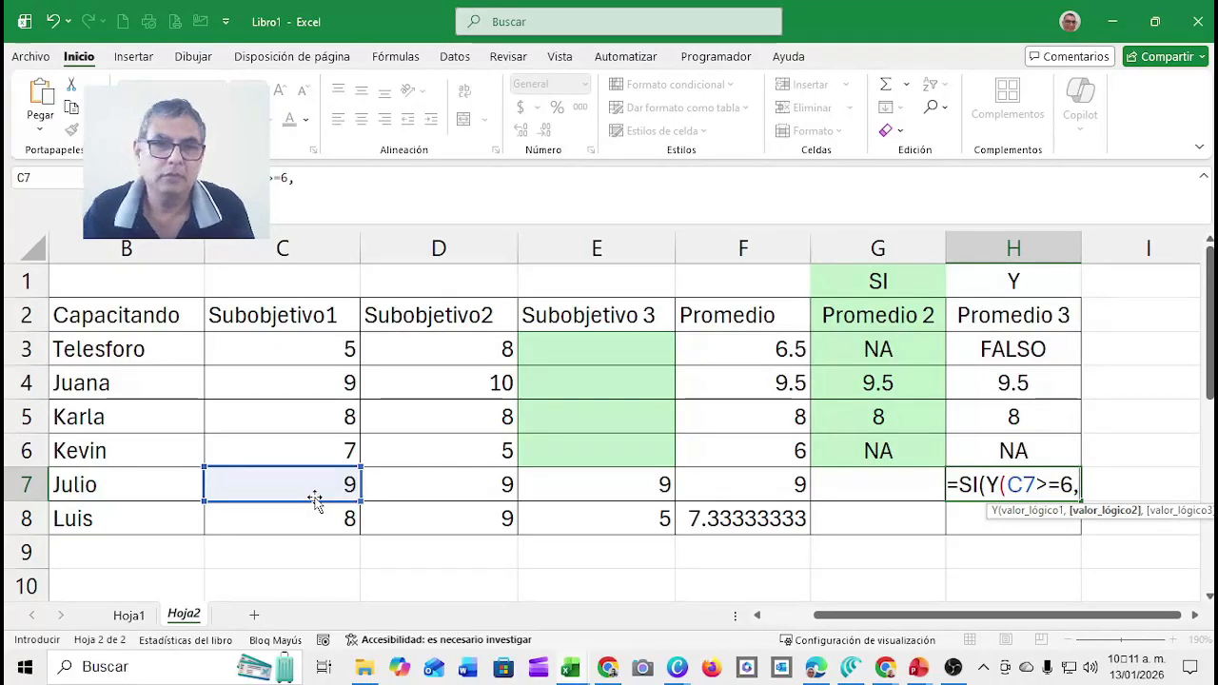
Add the conditions D7>=6 and E7>=6 to the Y function in H7 and close it.
click(451, 493)
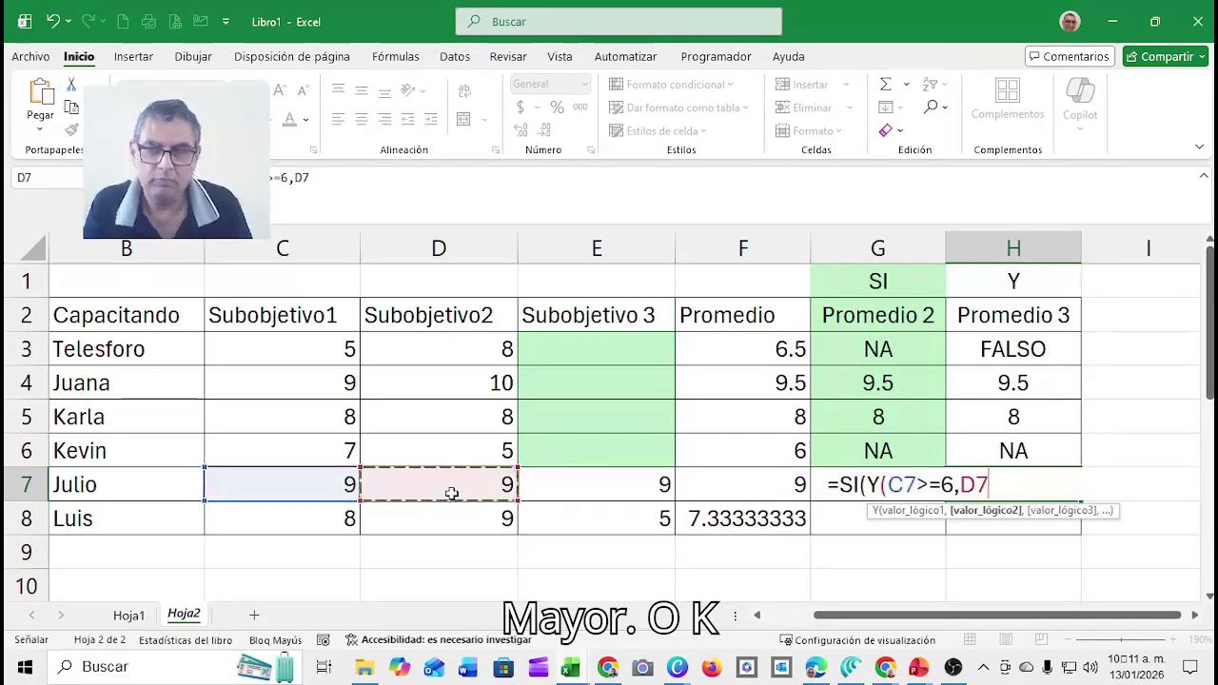
text(>=)
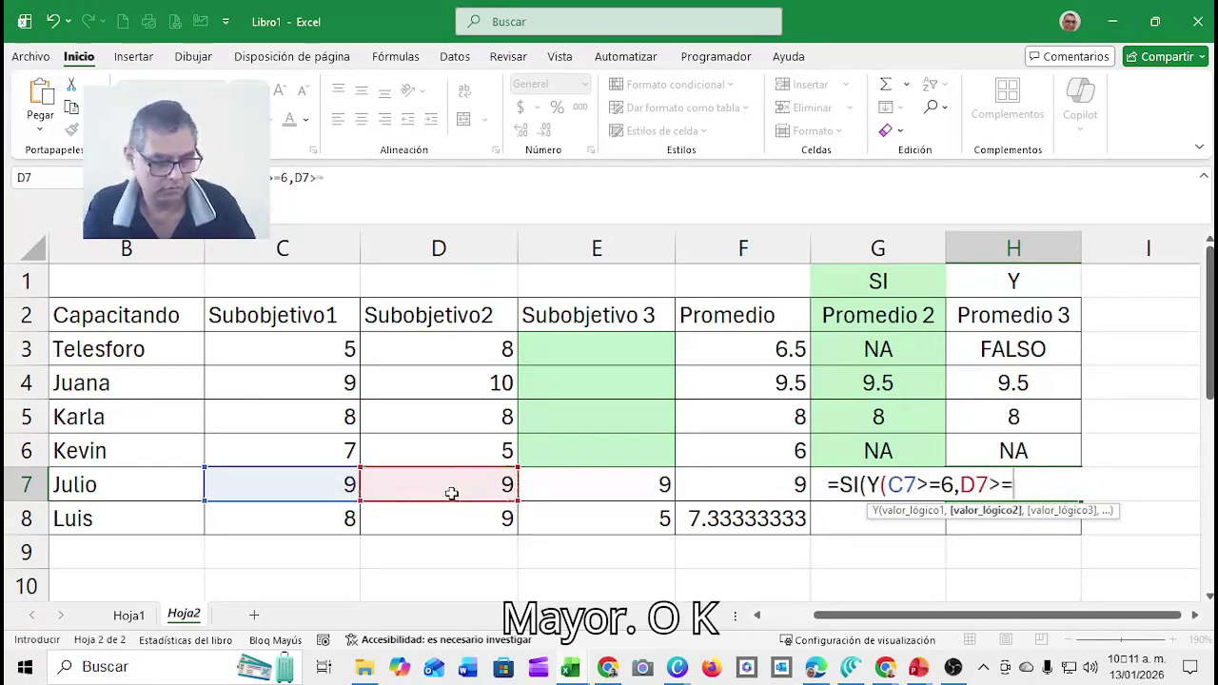
text(6,)
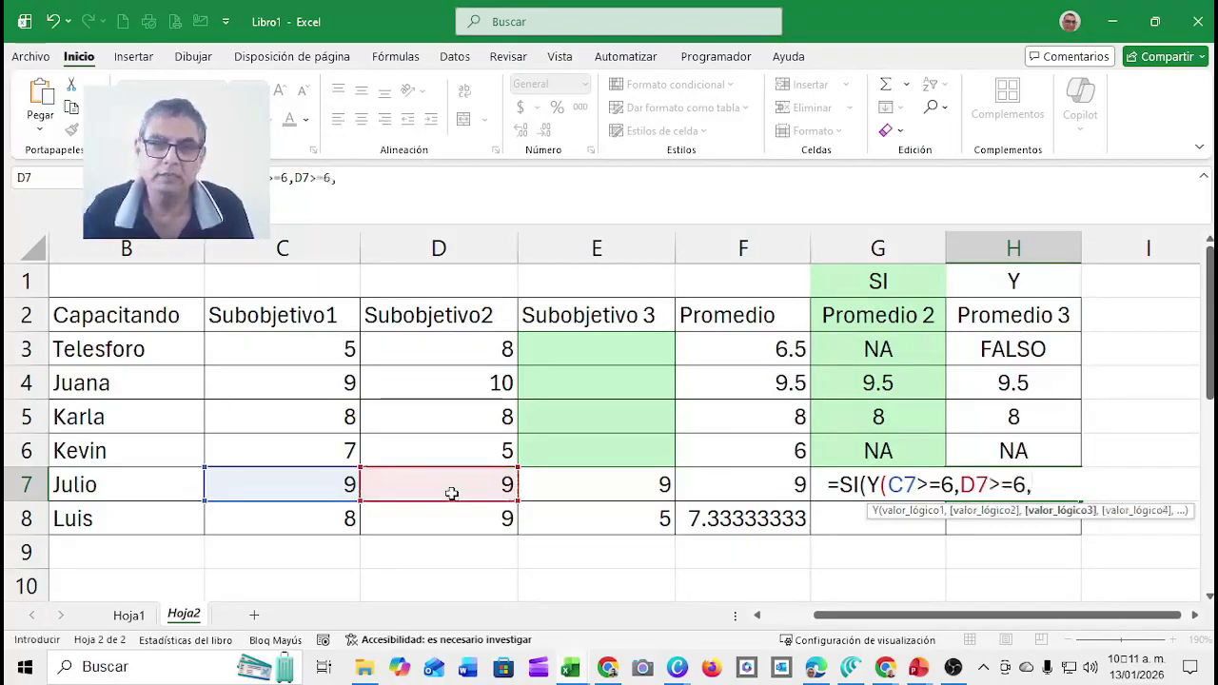
click(548, 488)
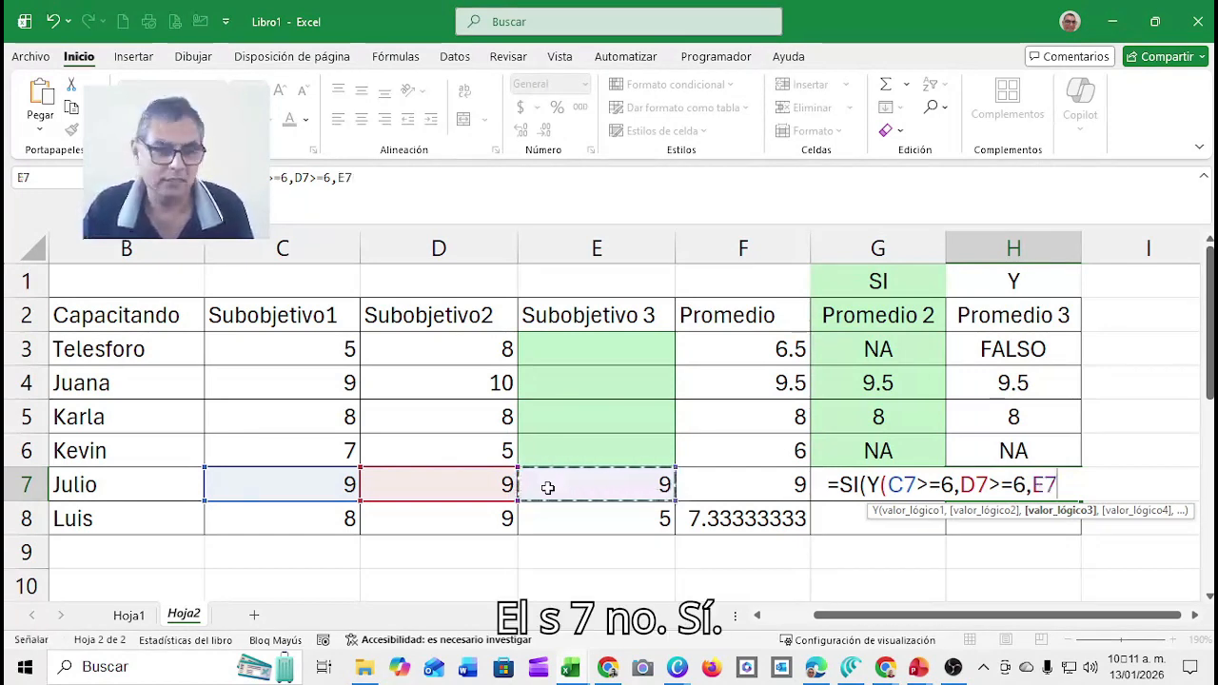
text(>)
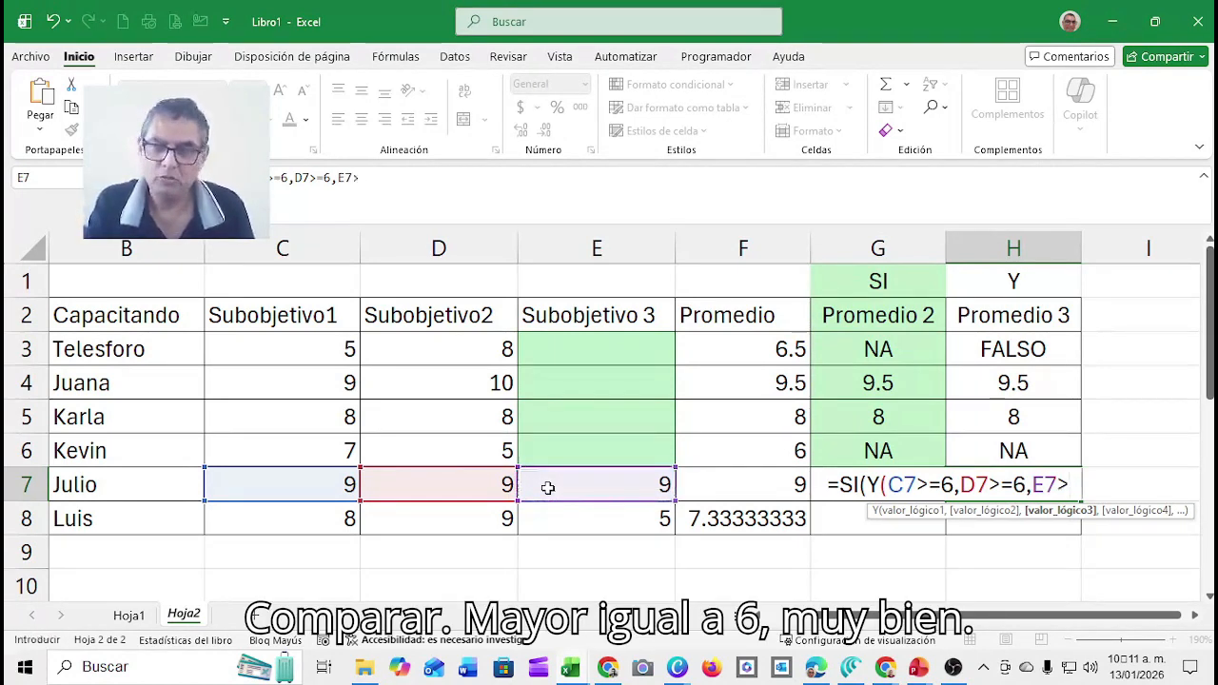
text(=6)
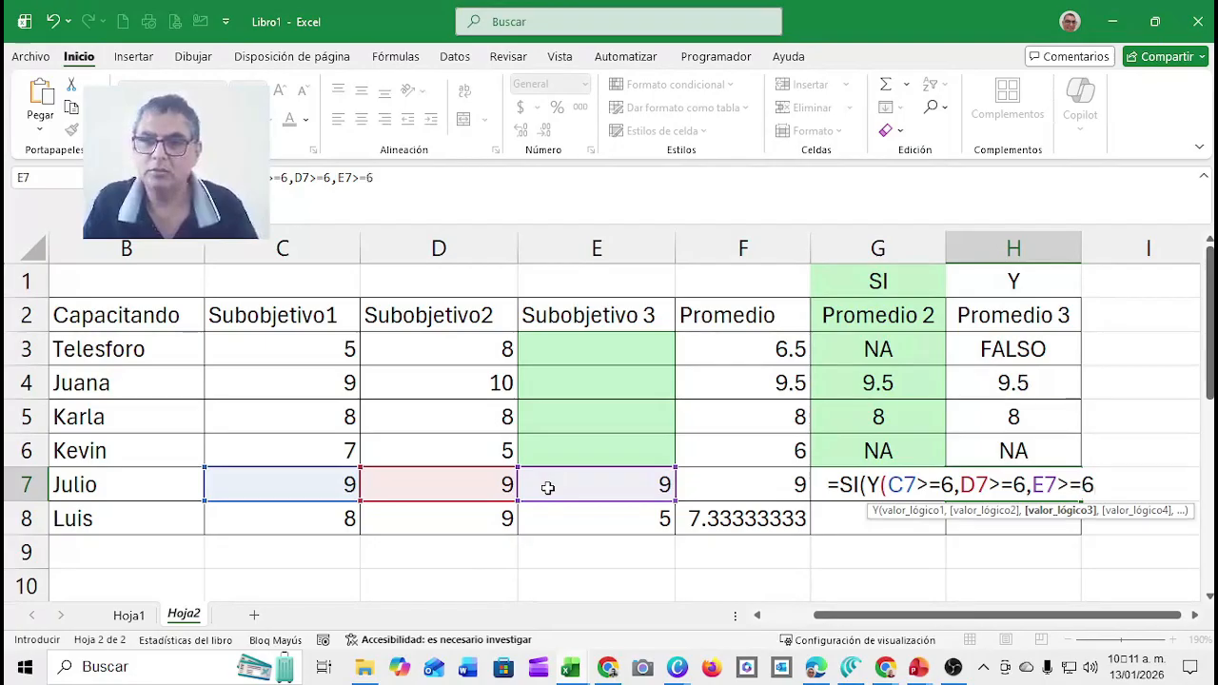
text())
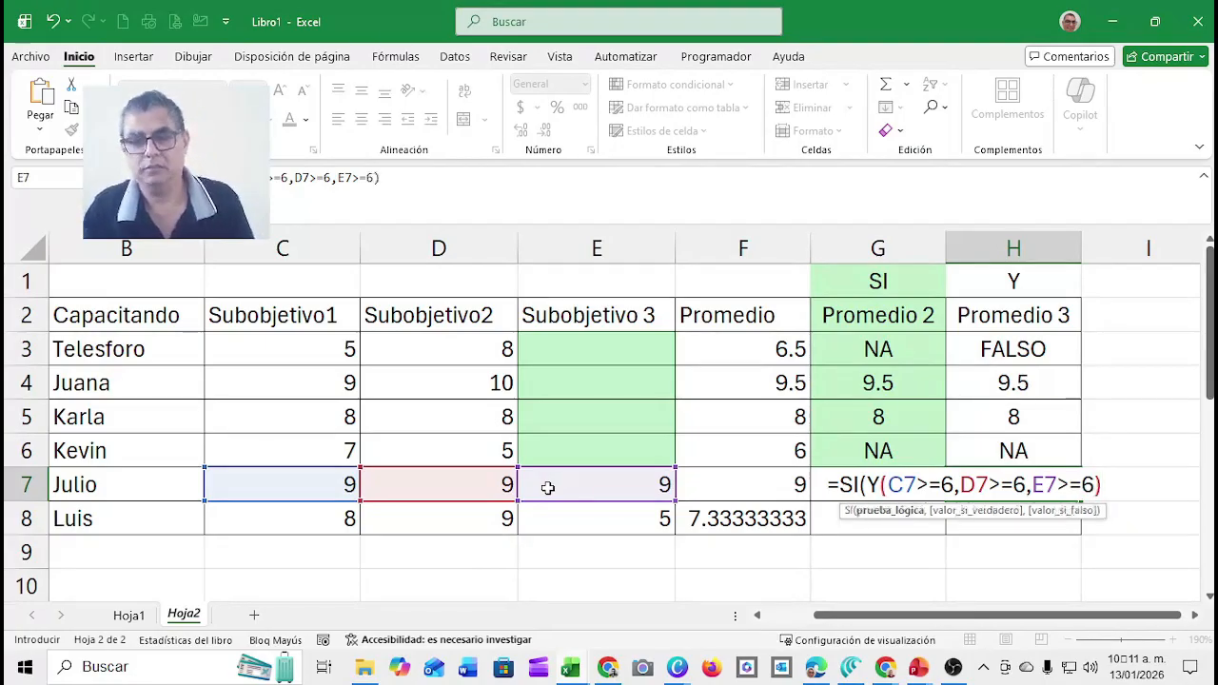
Enter PROMEDIO(C7:E7) as the value-if-true argument of the SI formula in H7.
text(,)
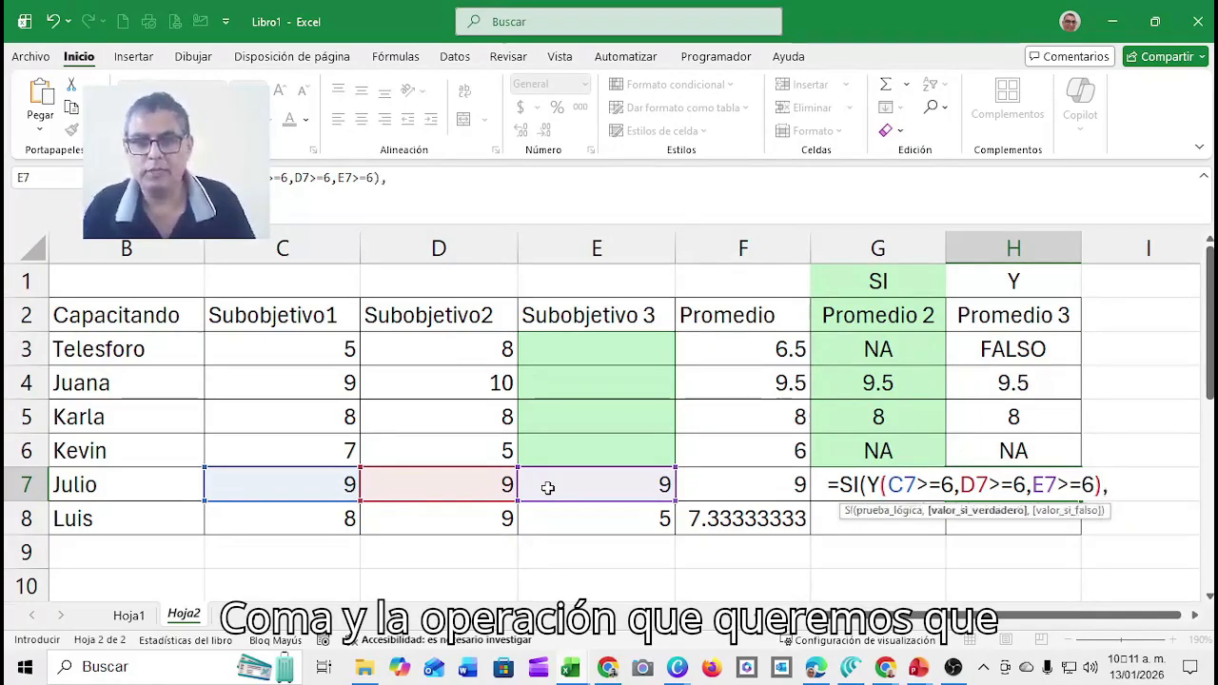
text(PROMEDIO)
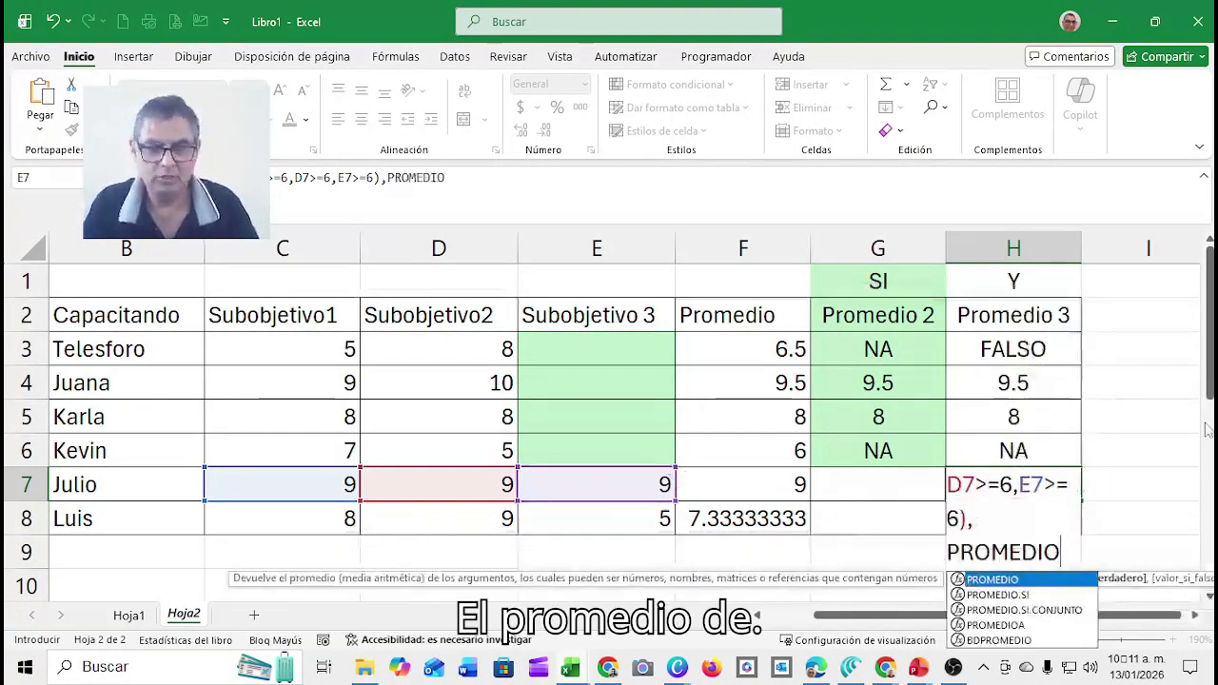
text(()
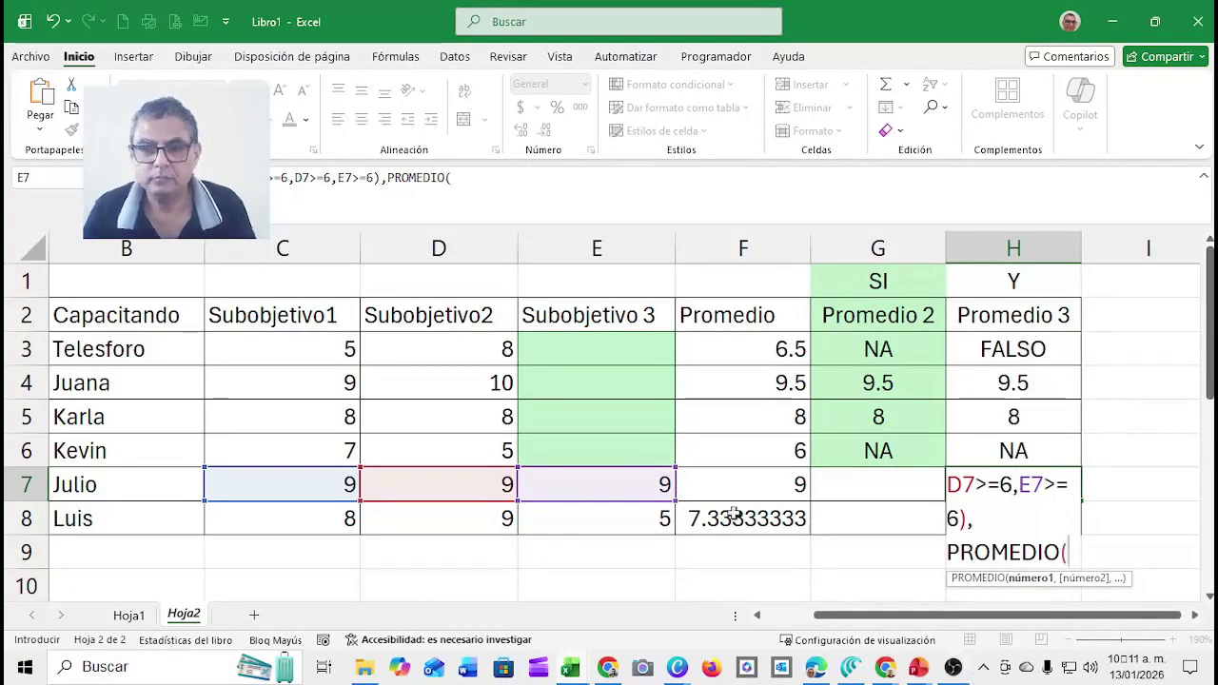
click(331, 476)
drag(332, 475, 530, 470)
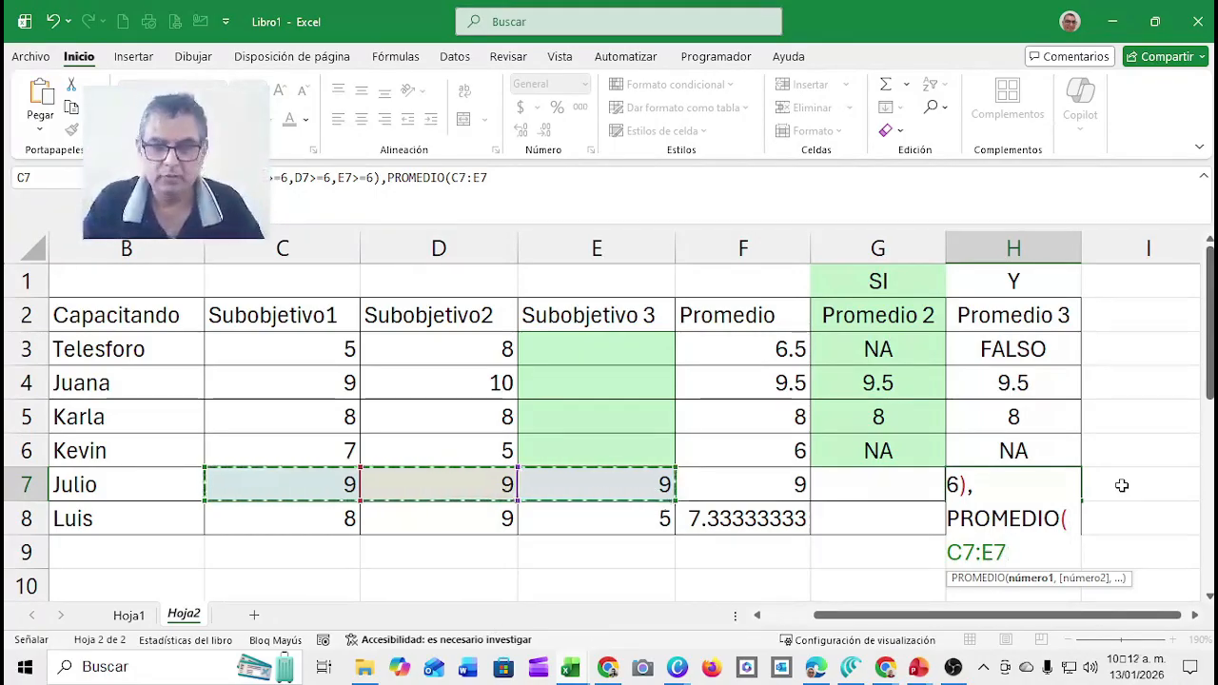
text())
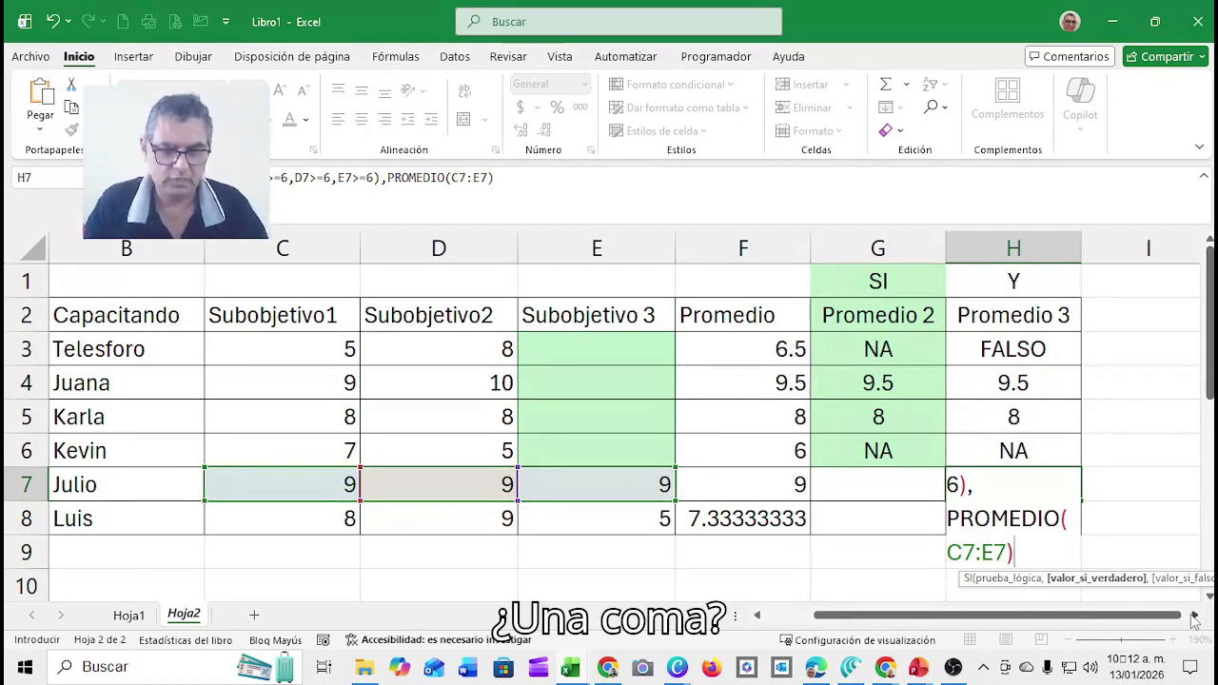
Add "NA" as the value-if-false argument and complete the SI formula in H7.
text(,)
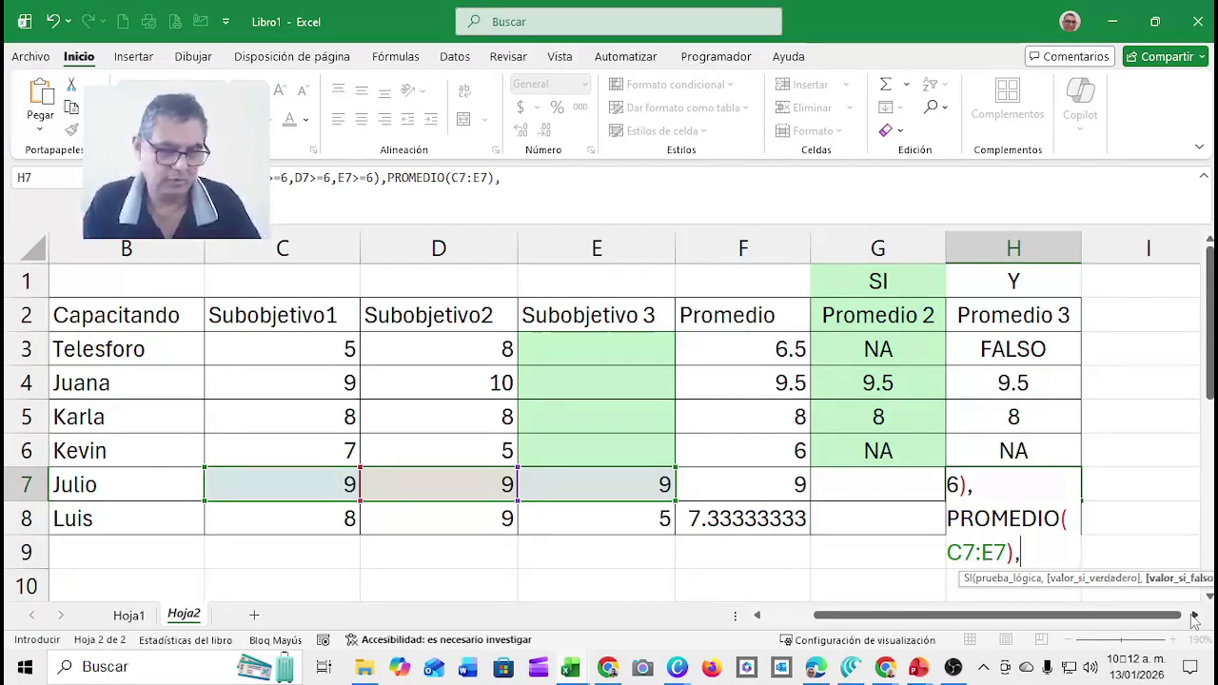
text("N)
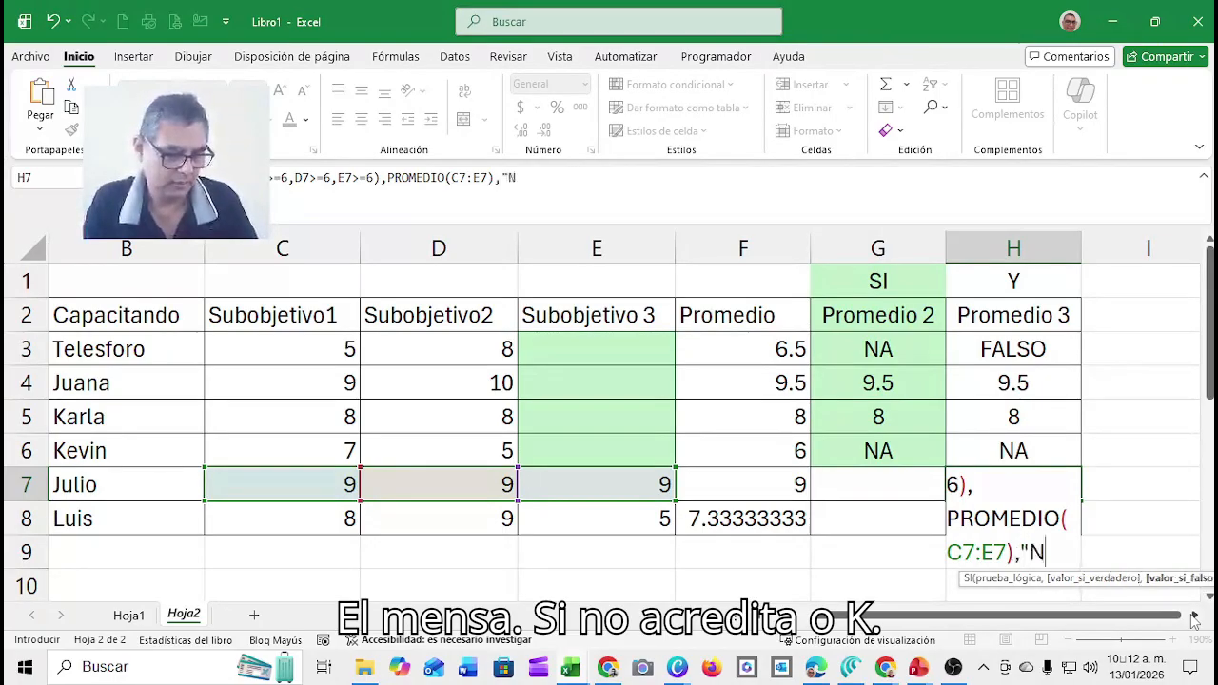
text(A")
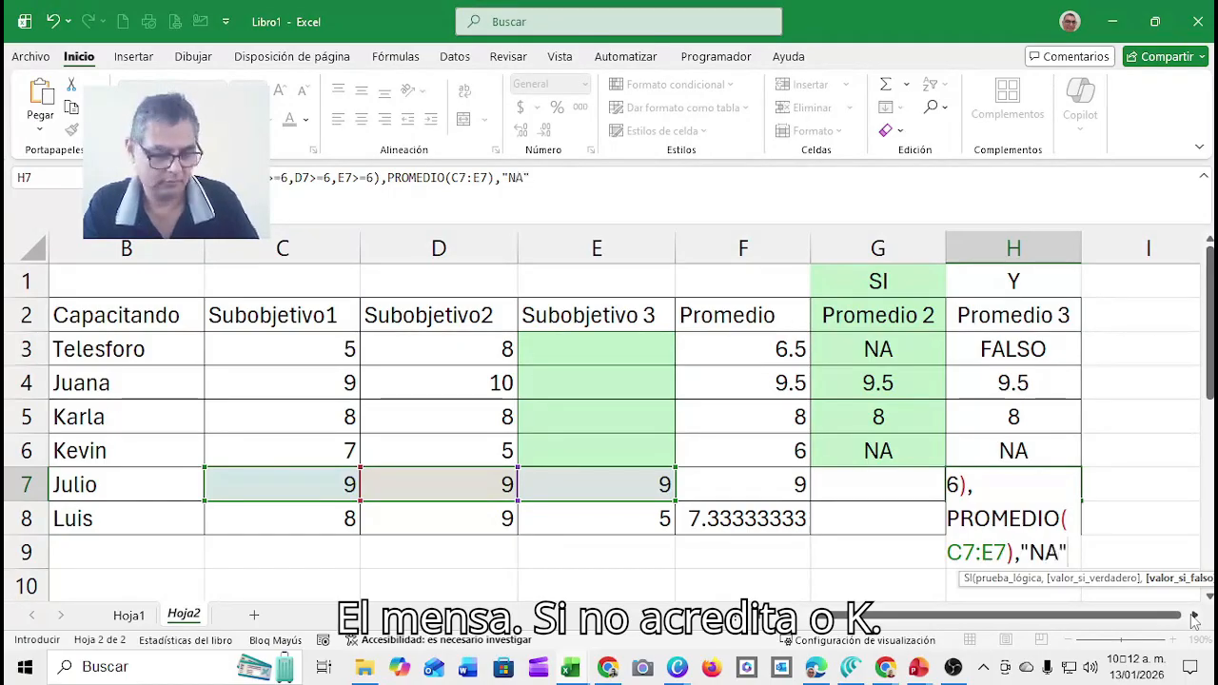
click(1195, 615)
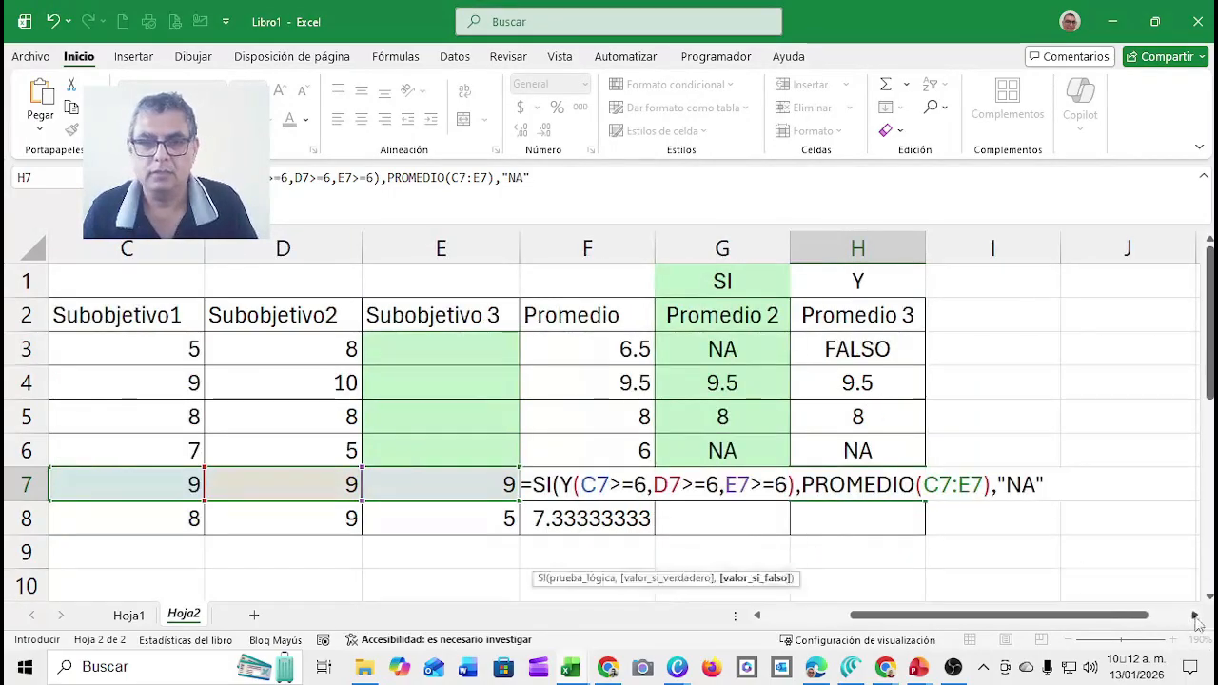
text())
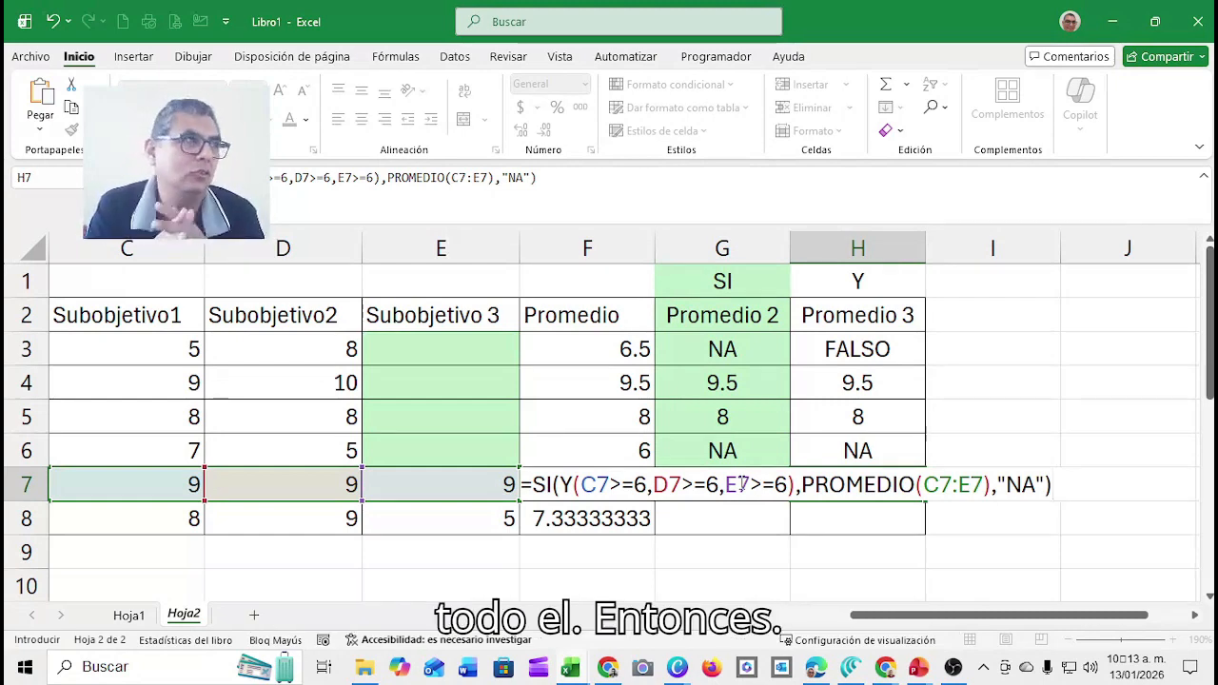
key(Return)
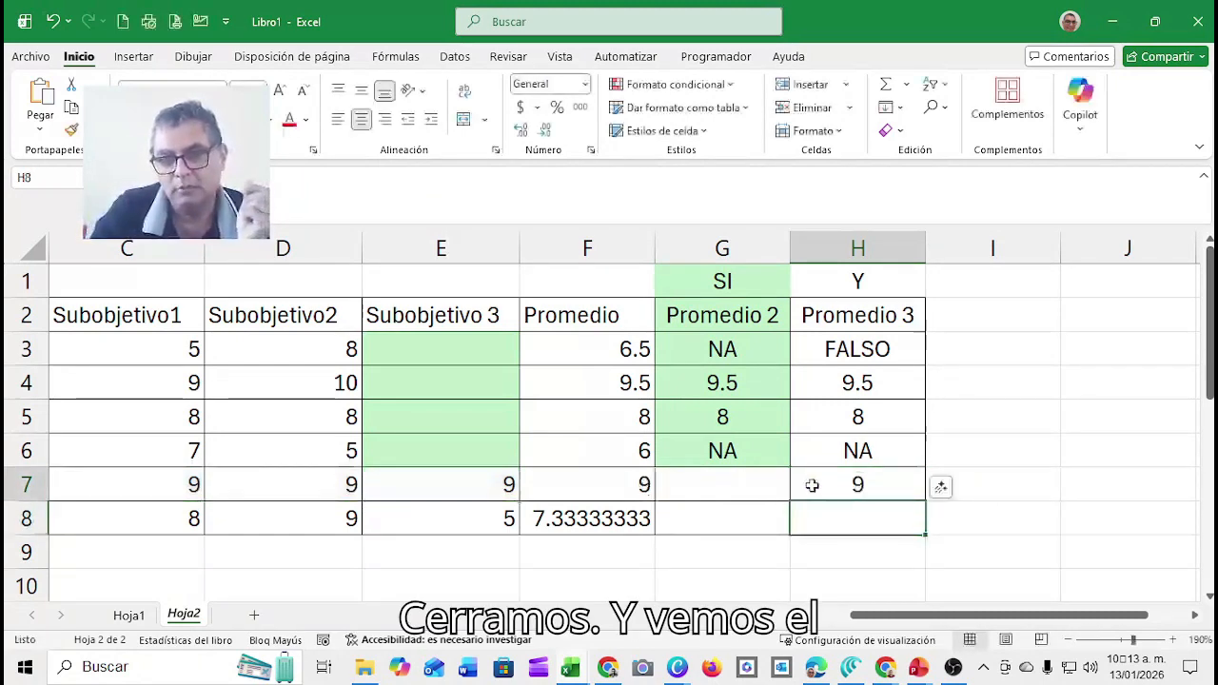
Compare H7 with the plain average in F7, copy the H7 formula down to H8 and check it there.
click(883, 490)
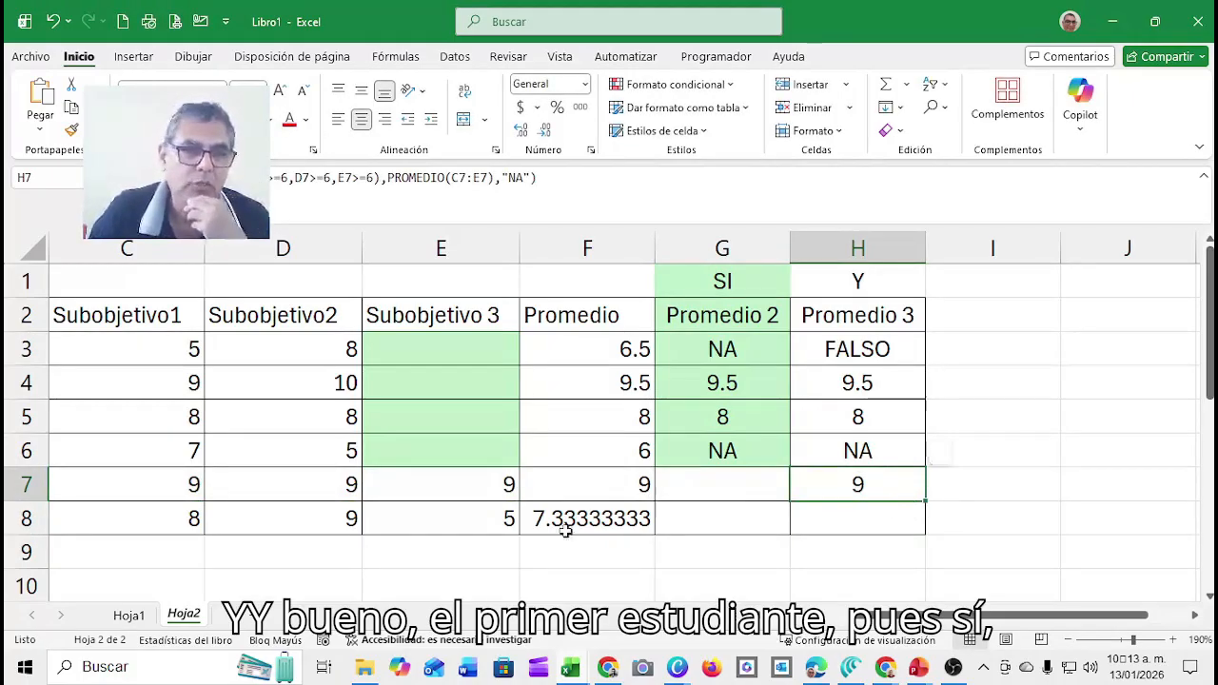
click(632, 481)
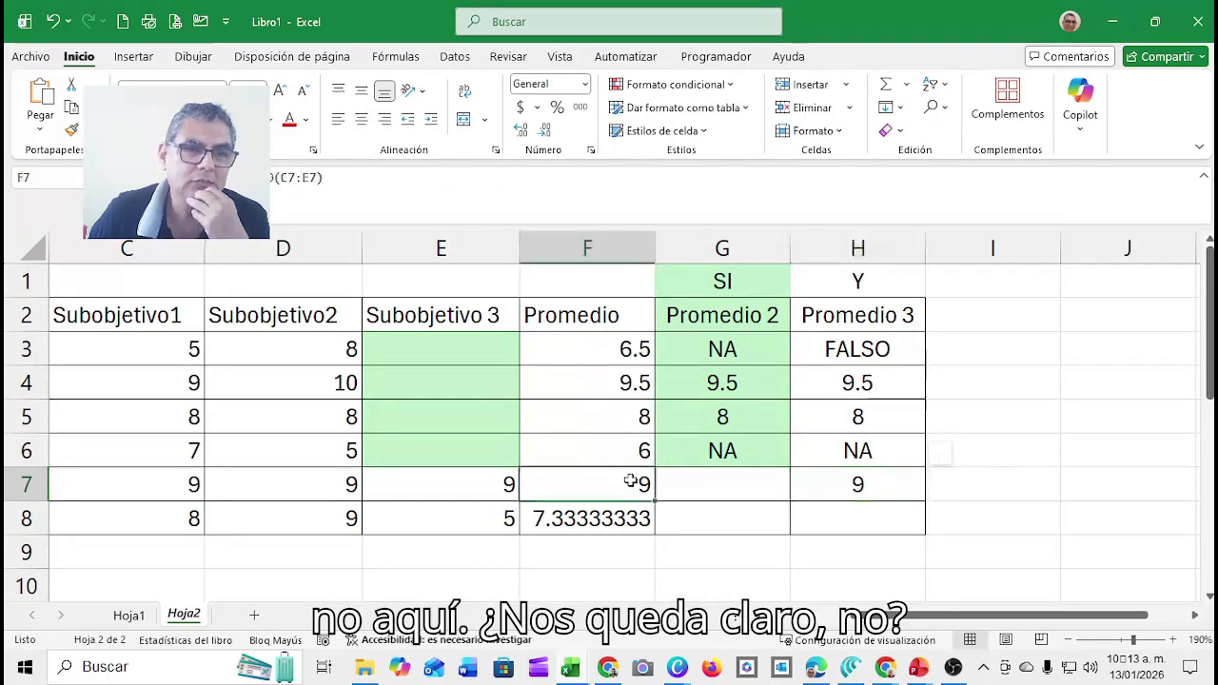
click(858, 481)
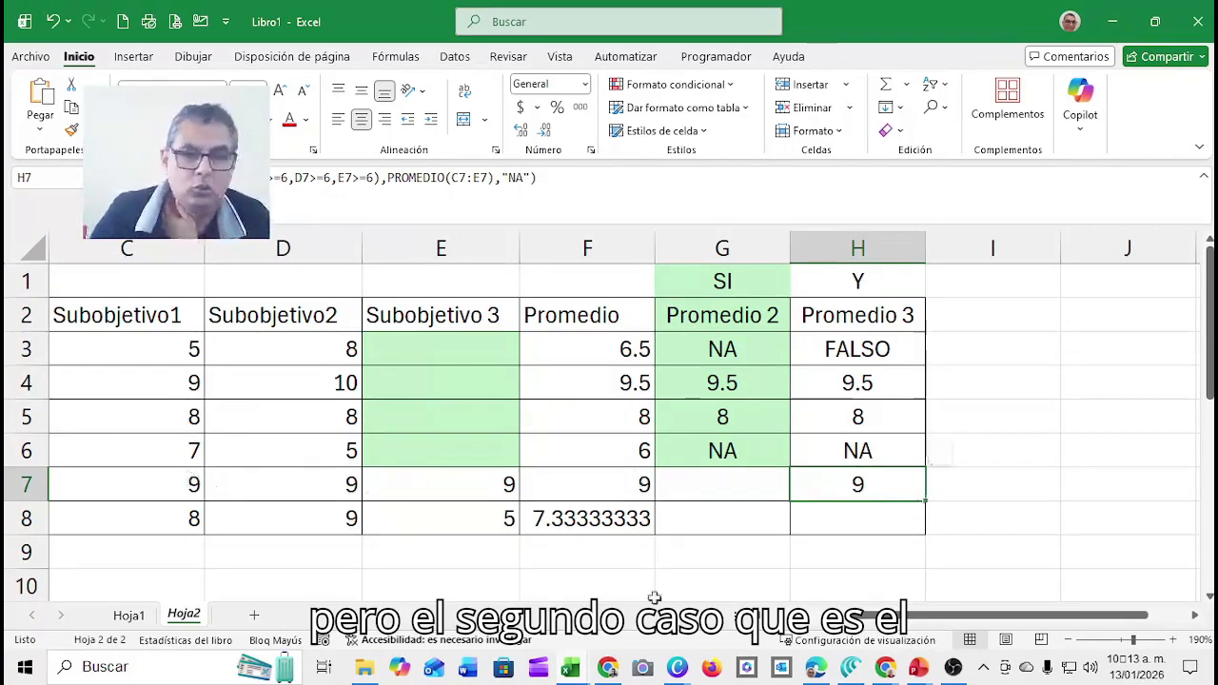
click(759, 616)
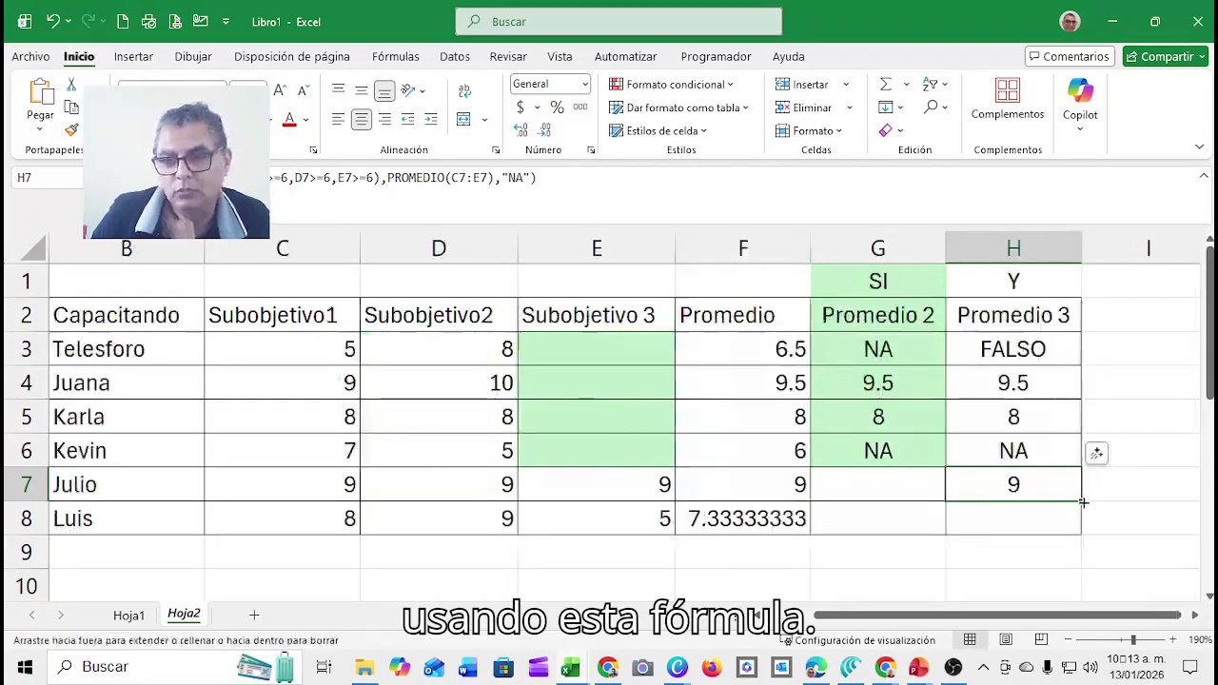
drag(1084, 501, 1078, 525)
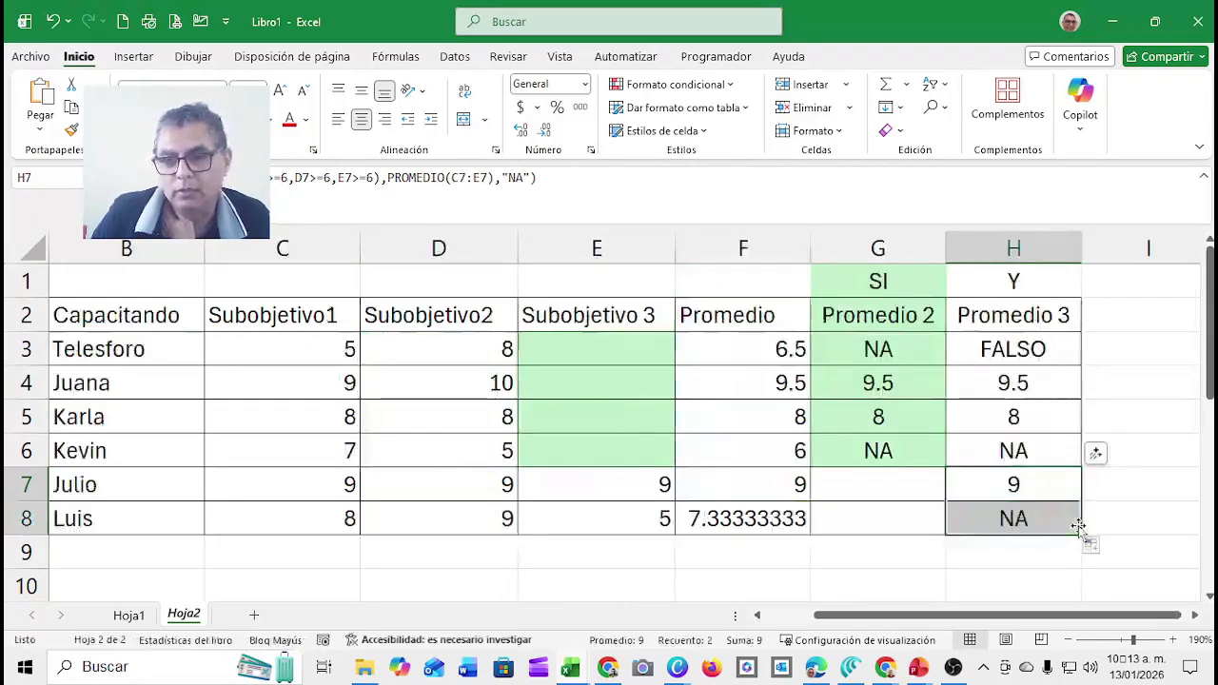
click(1026, 517)
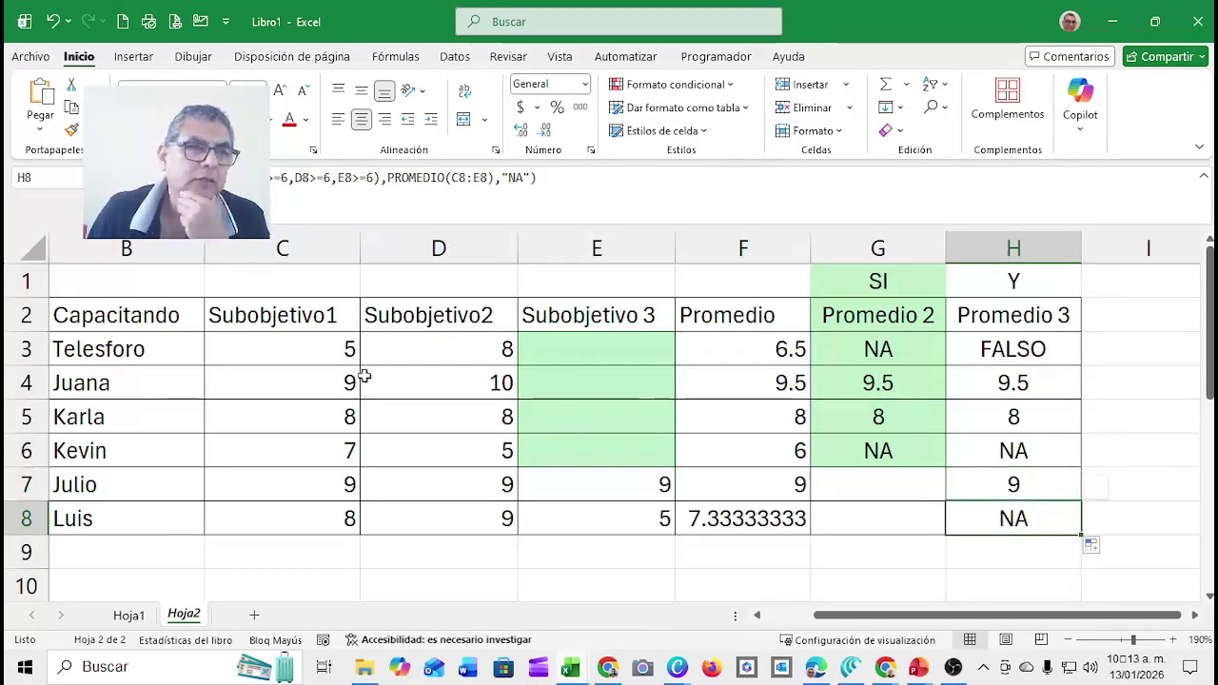
Start a conditional formatting rule on C3:E8 for cells whose value is less than (menor que) 6.
click(307, 349)
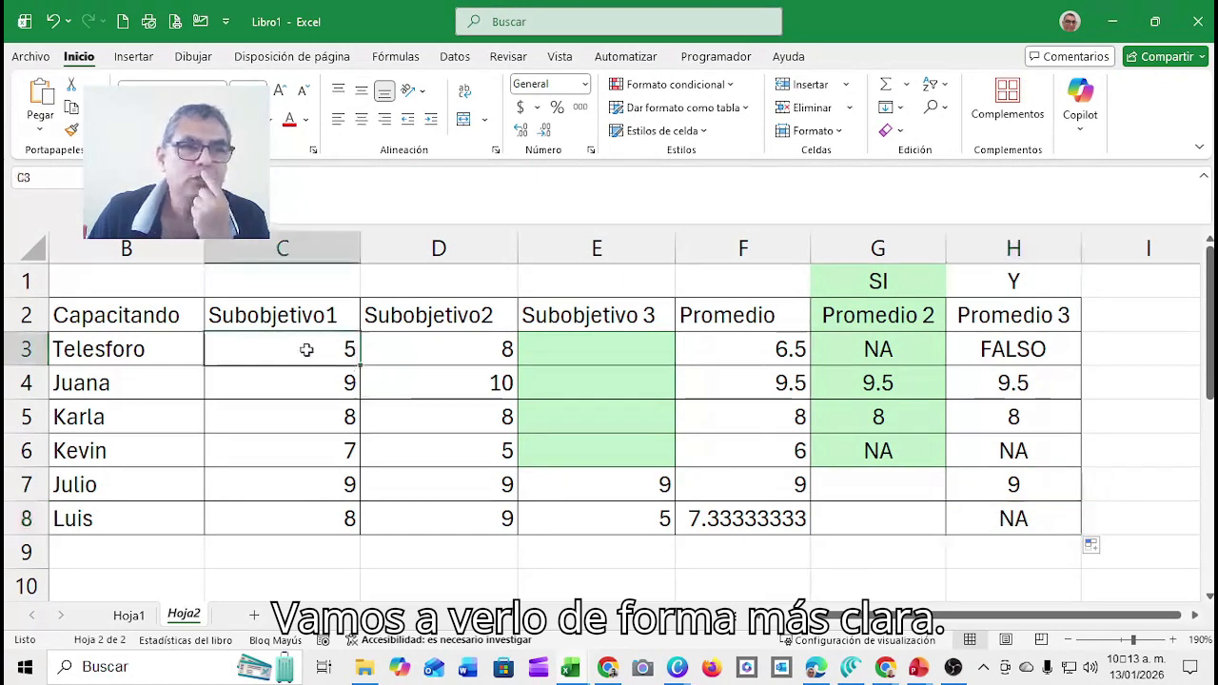
drag(307, 350, 576, 508)
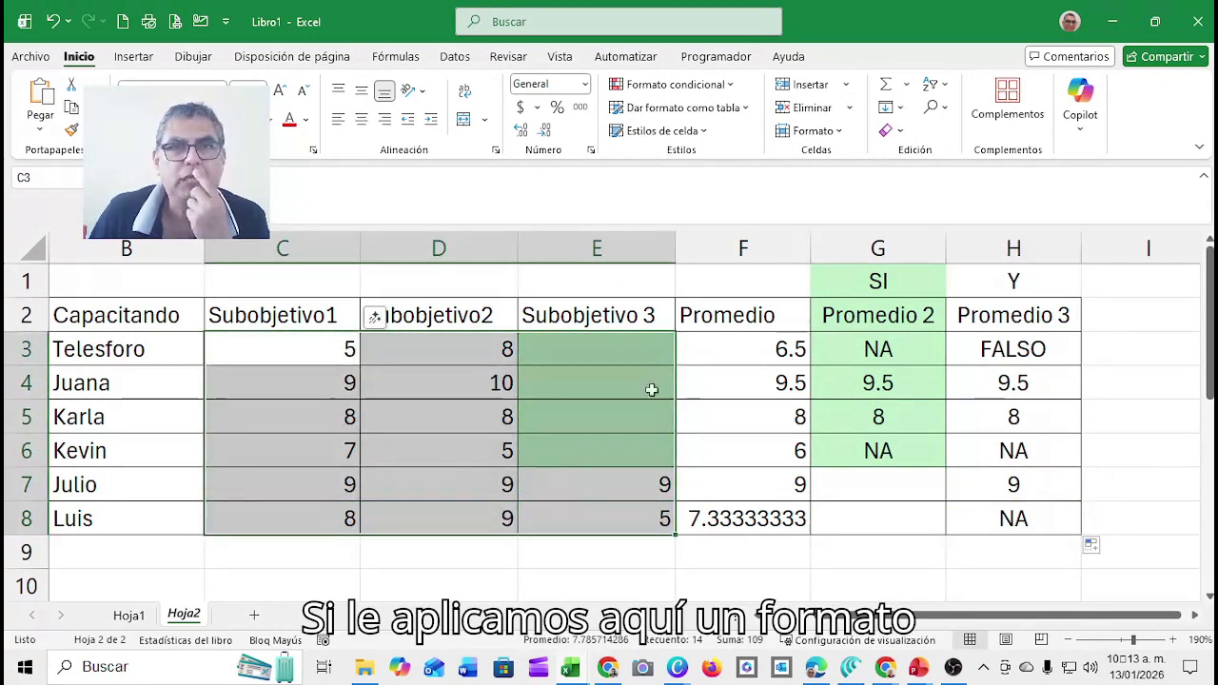
click(733, 85)
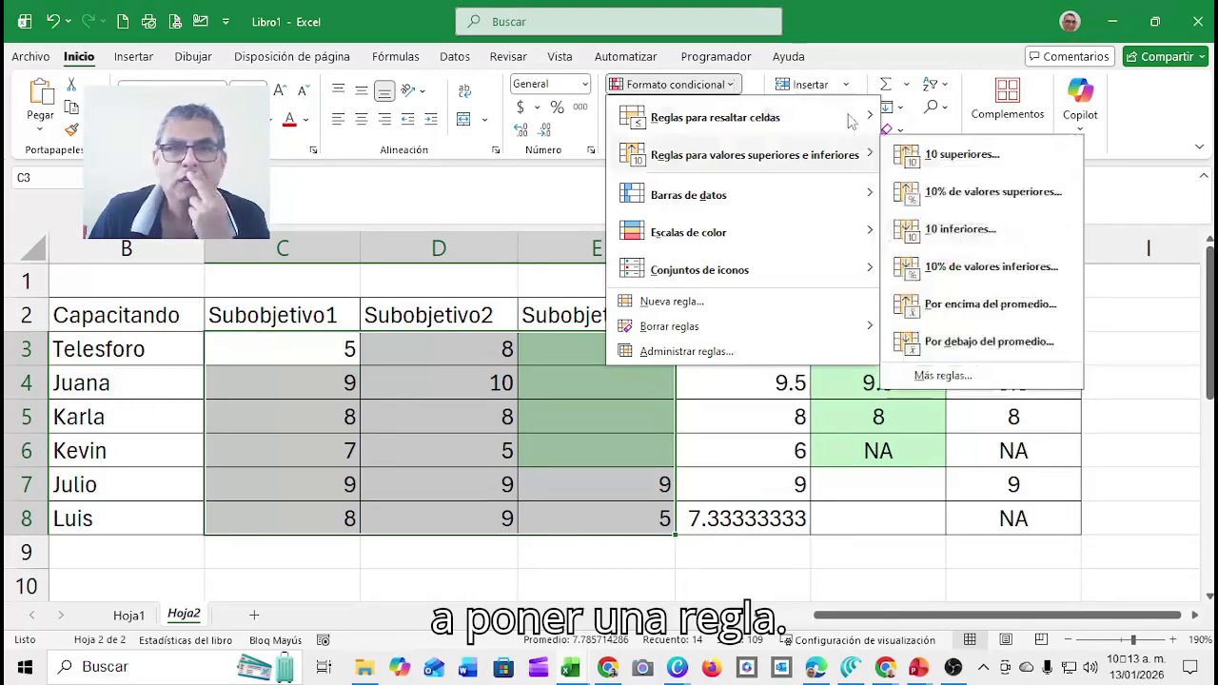
mouse_move(851, 118)
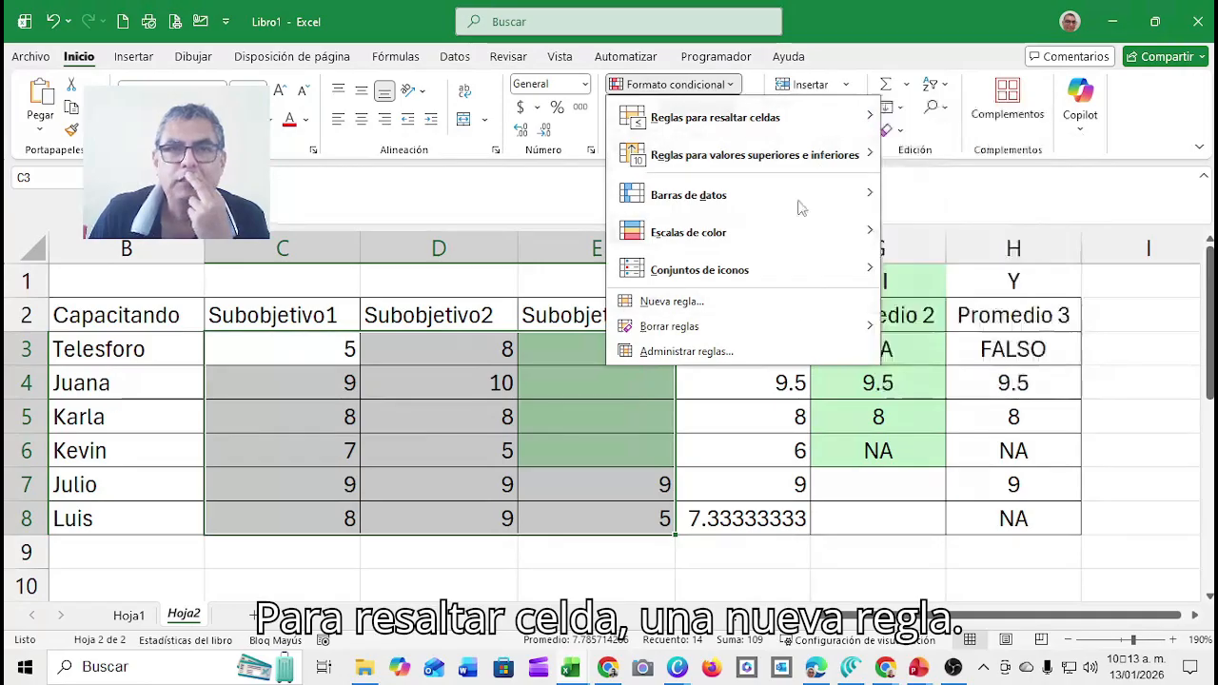
click(723, 309)
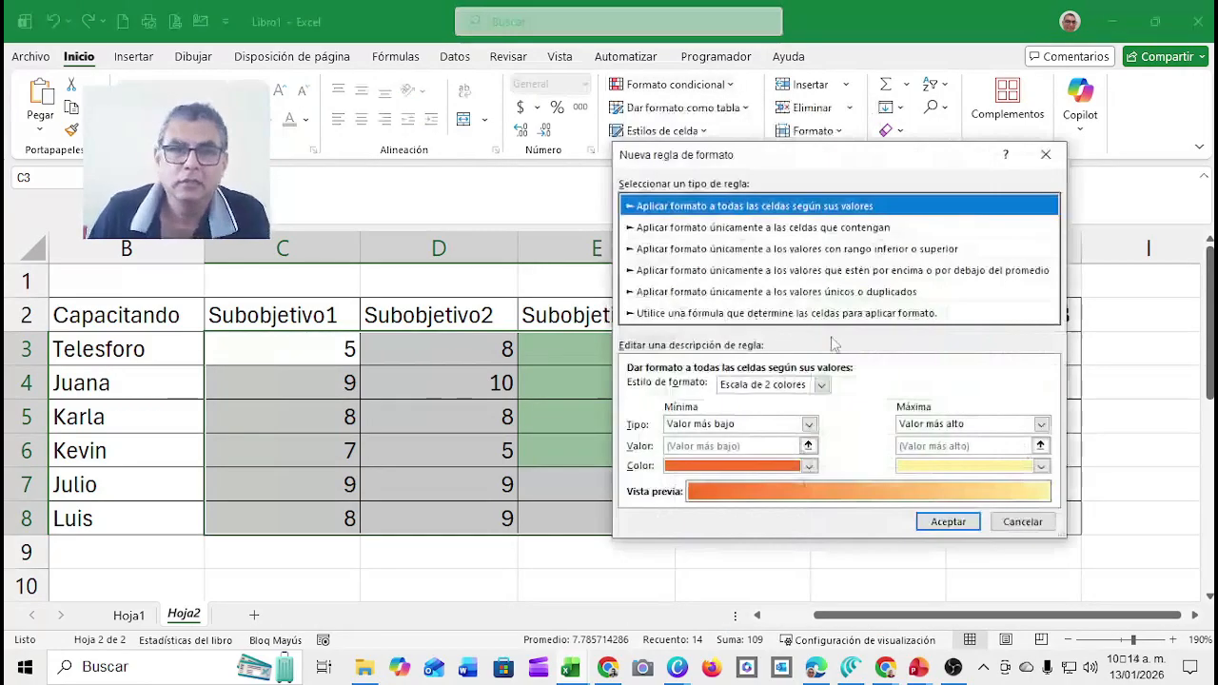
click(789, 230)
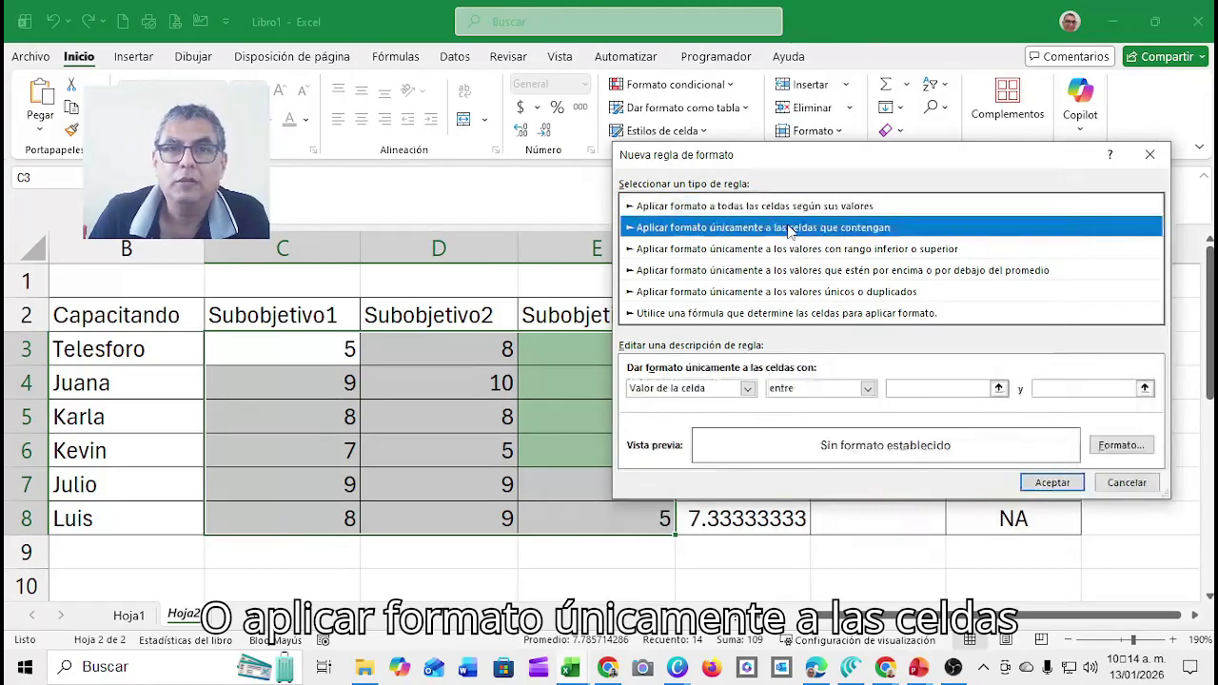
click(869, 390)
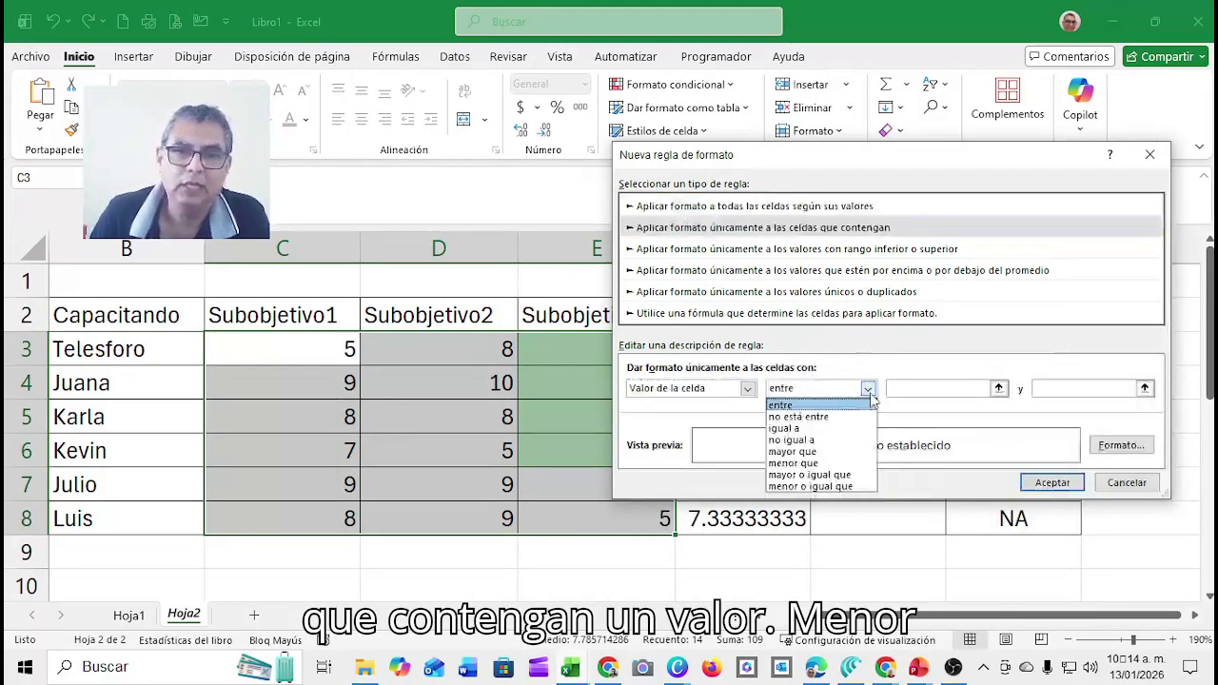
click(843, 465)
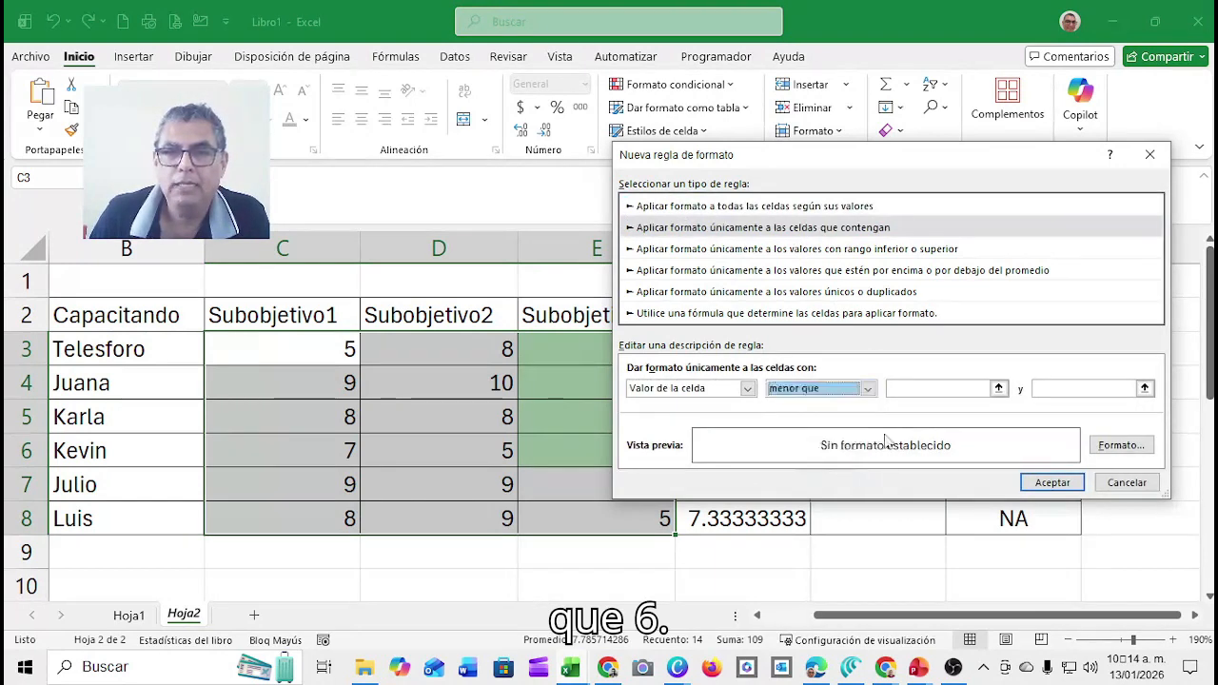
click(902, 388)
text(6)
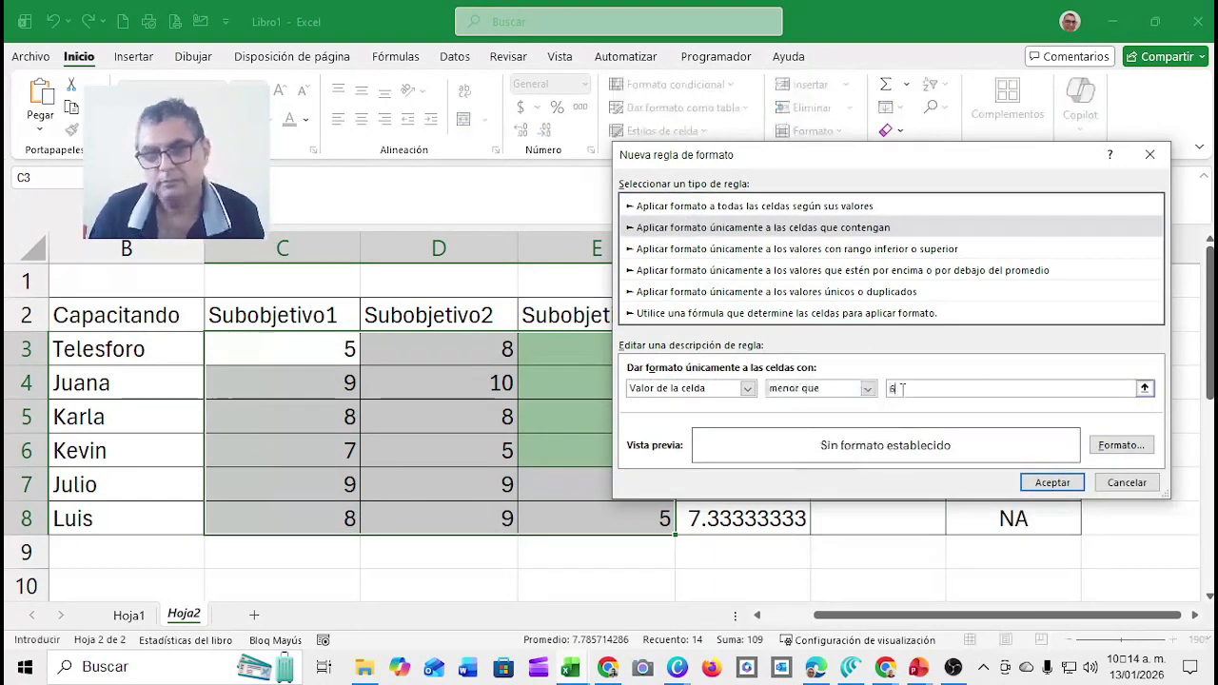
Give the rule an orange background fill and apply it to the scores.
click(1107, 447)
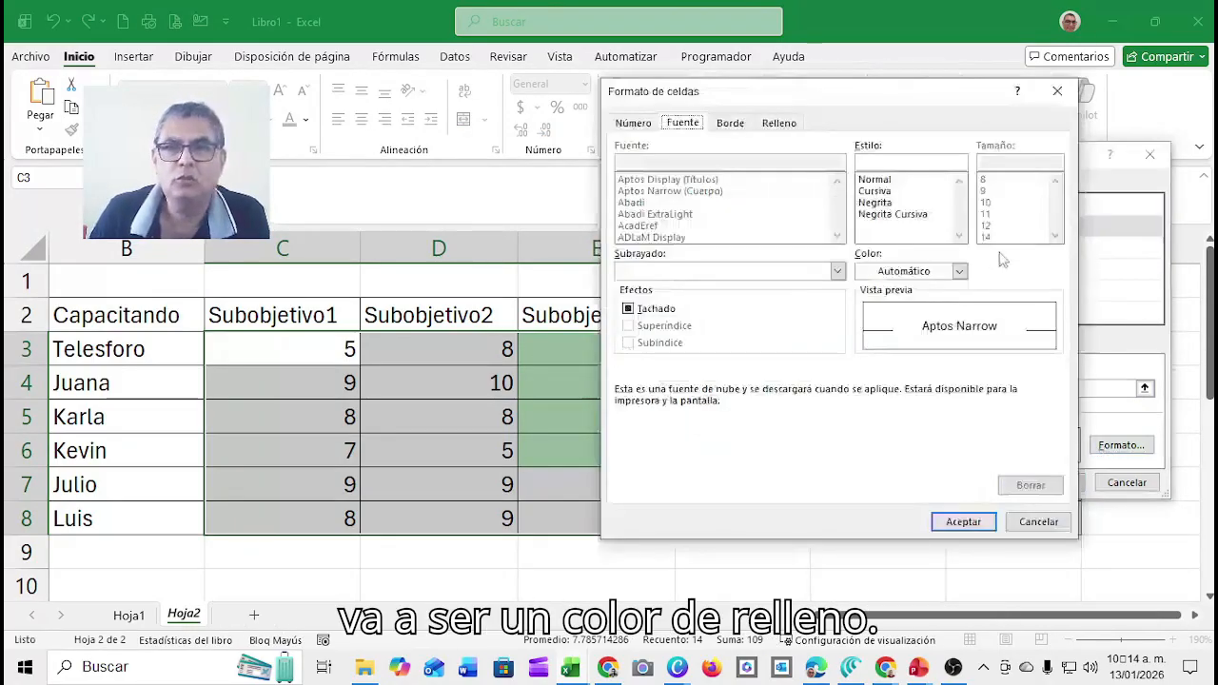
click(779, 125)
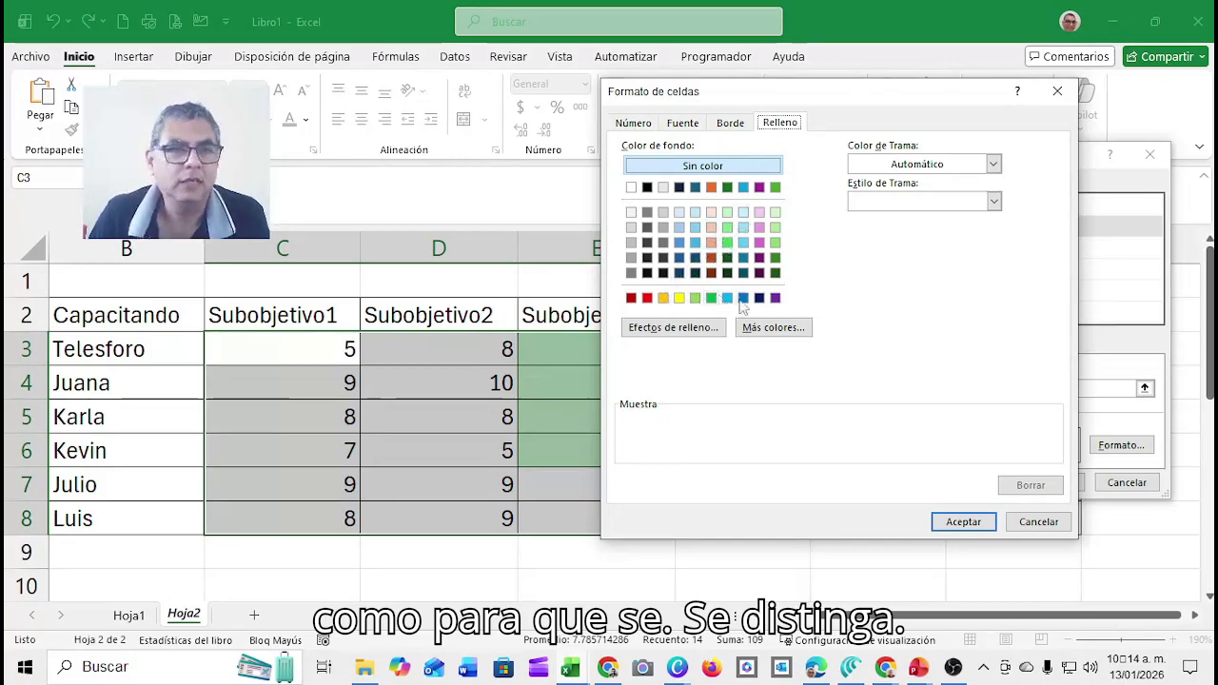
click(664, 298)
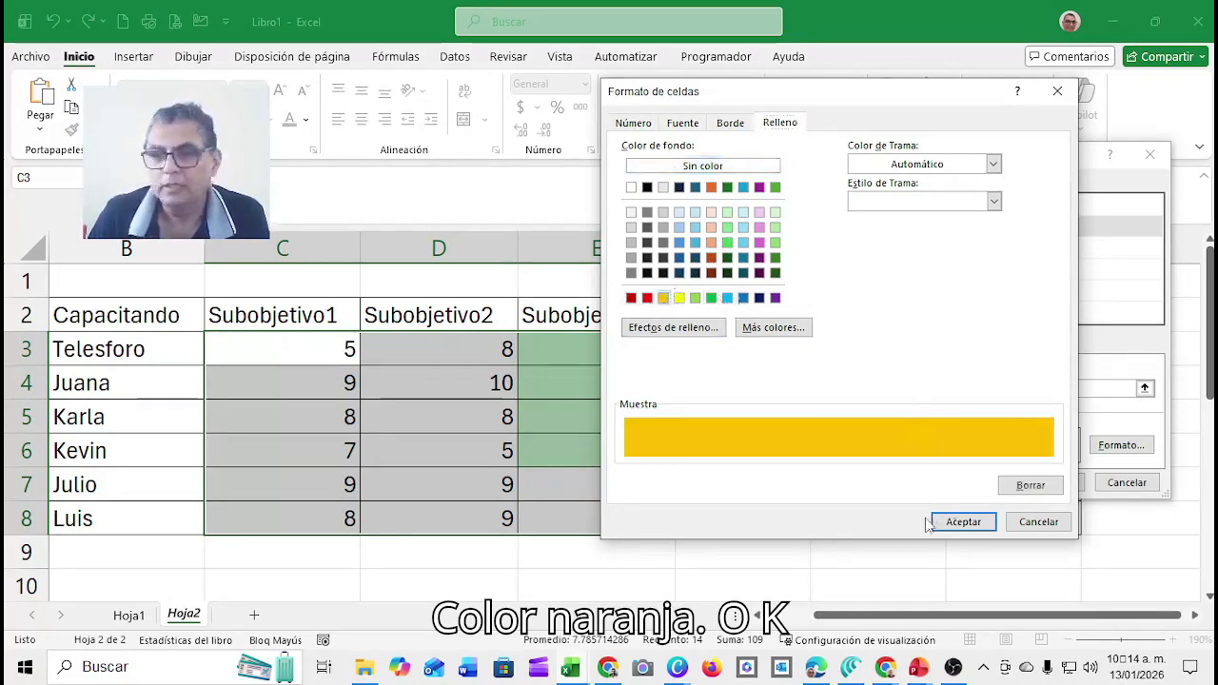
click(956, 522)
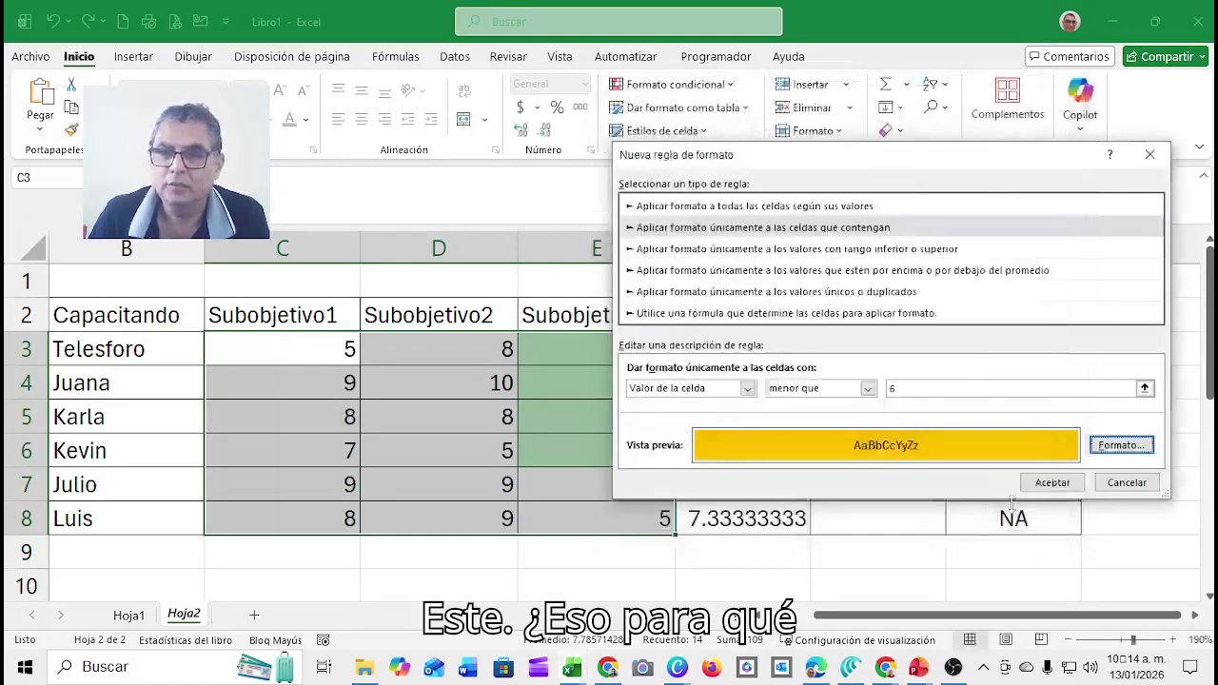
click(1047, 484)
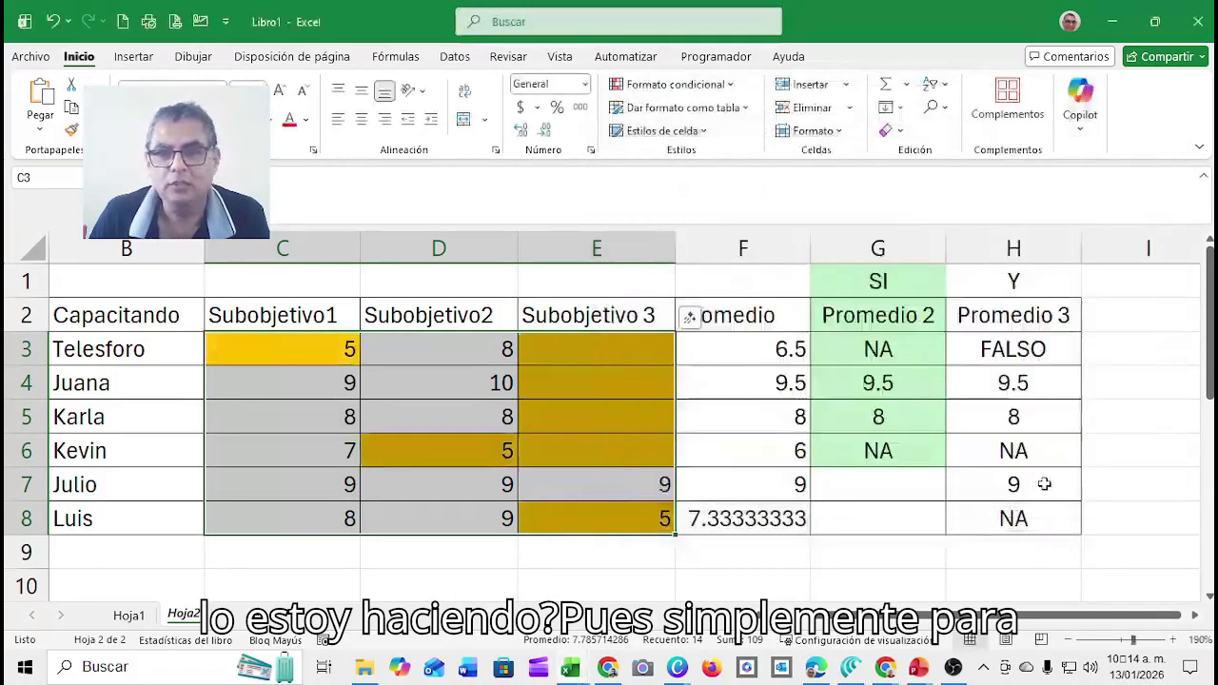
Compare the highlighted scores with the Promedio 3 results in H3 and H8.
click(430, 492)
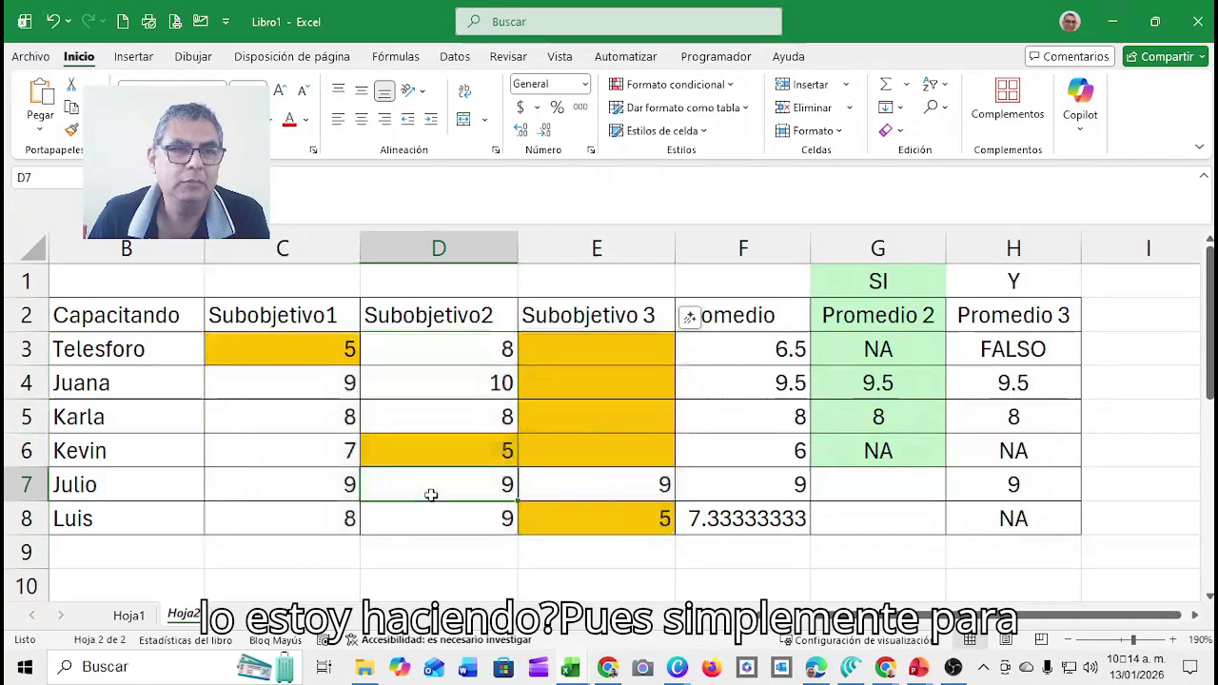
click(294, 351)
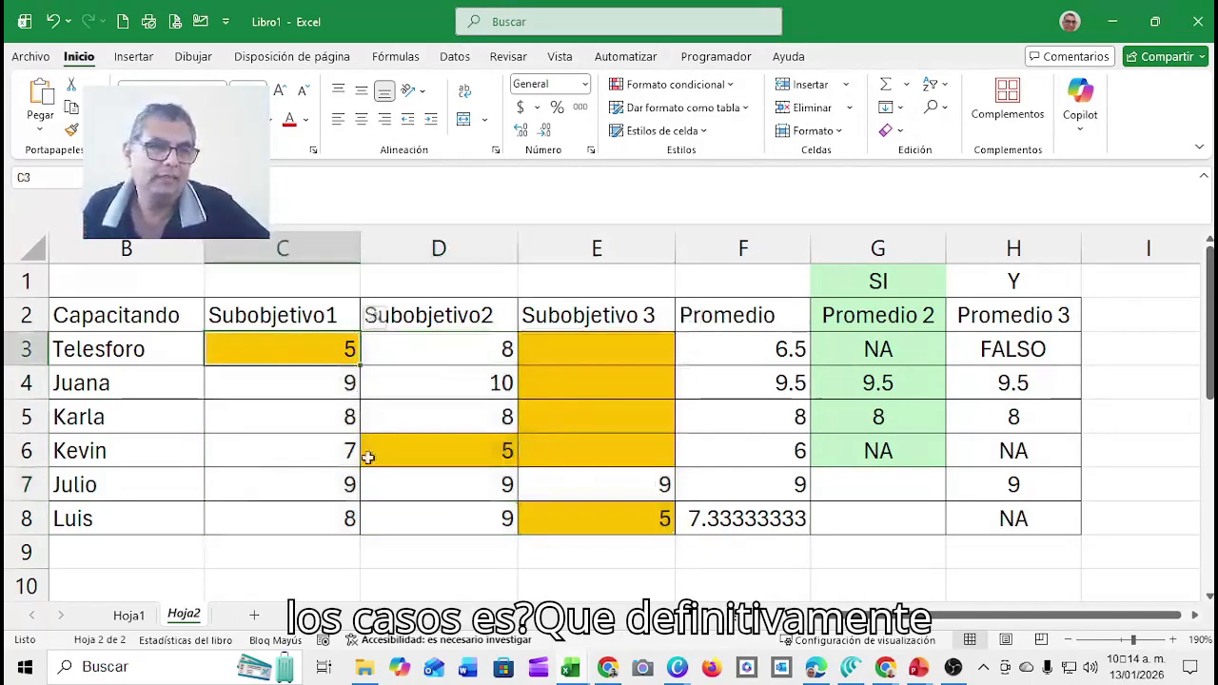
click(993, 351)
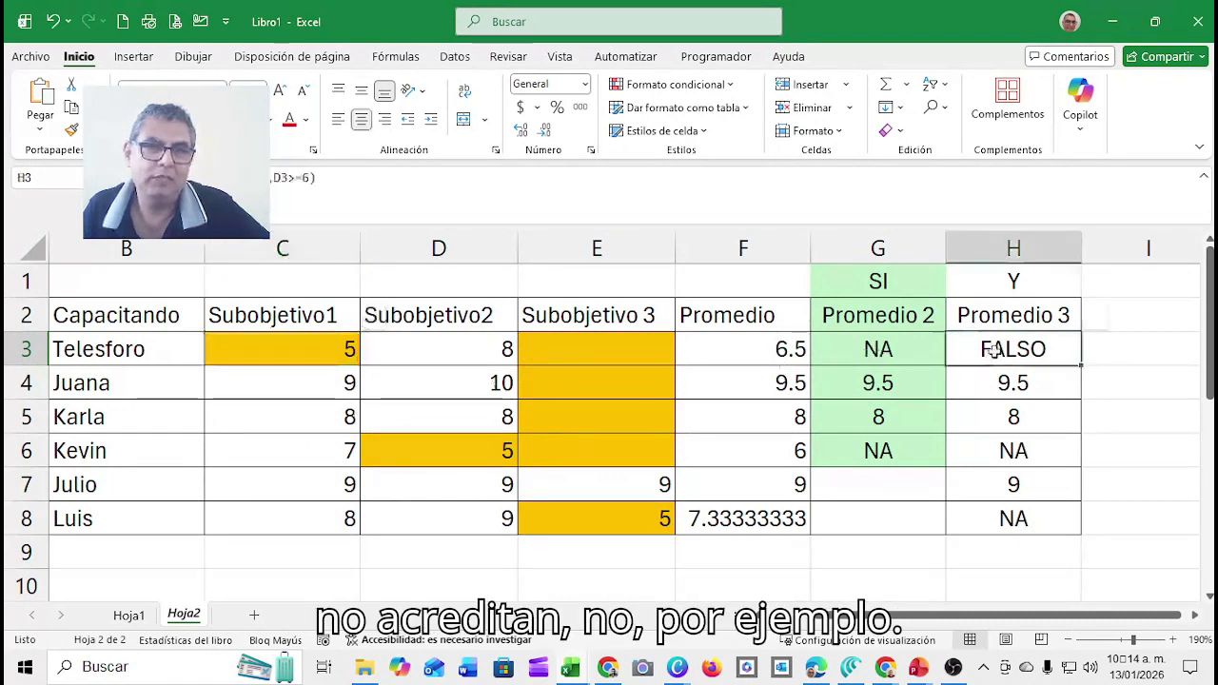
click(1018, 530)
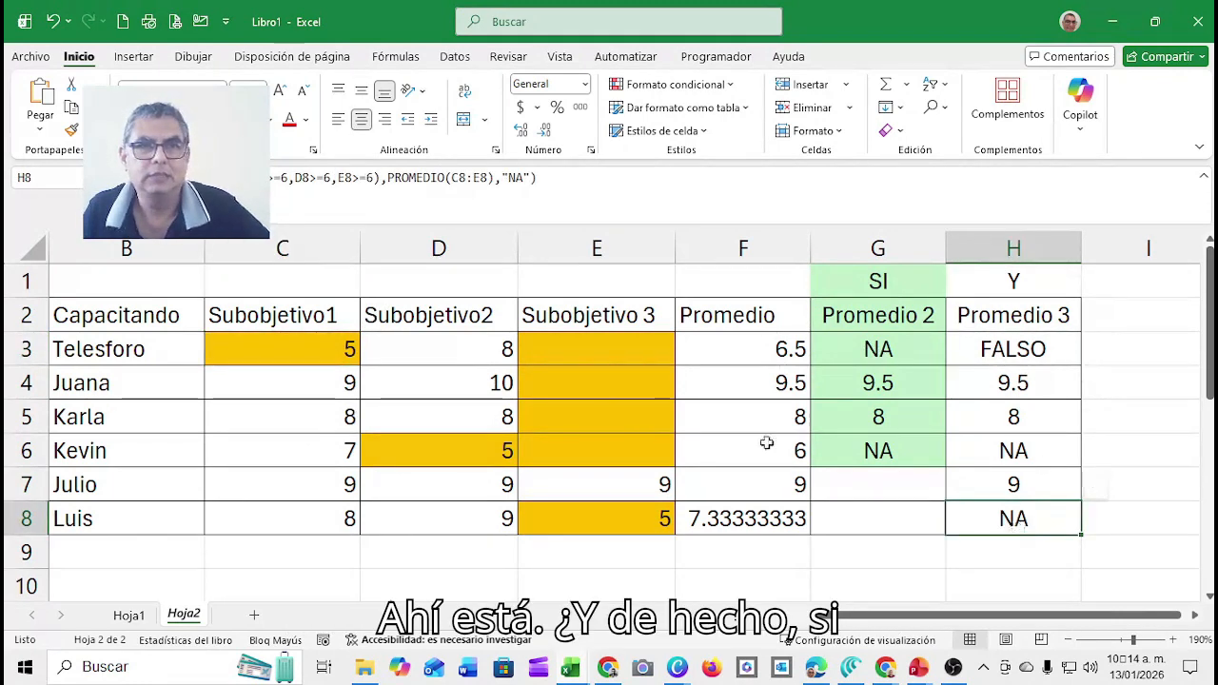
Check the blank Subobjetivo 3 cells E3:E6 and copy the H8 formula up through H3.
click(657, 344)
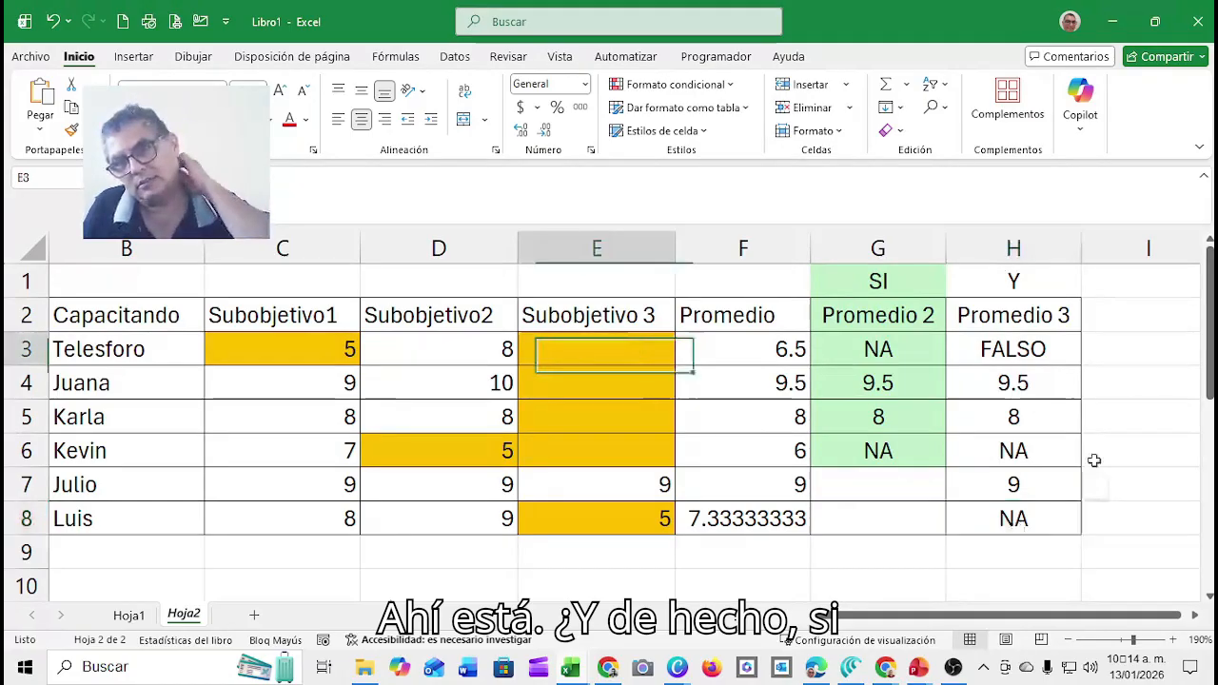
click(1038, 532)
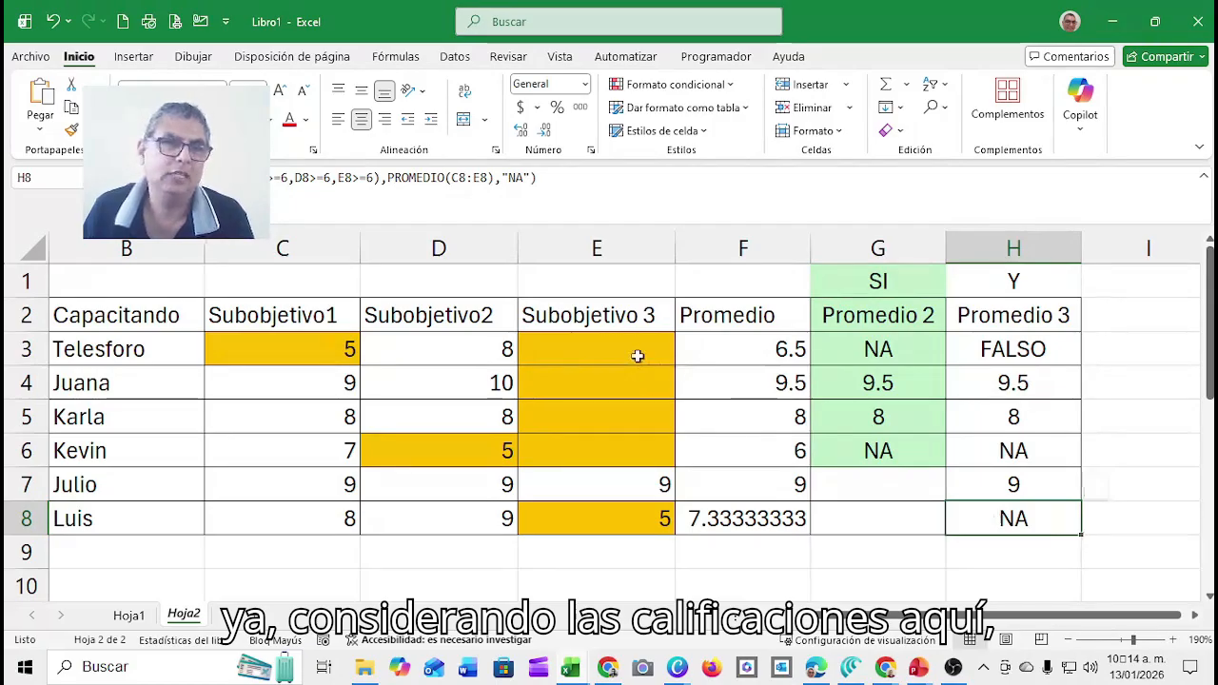
click(628, 386)
click(622, 416)
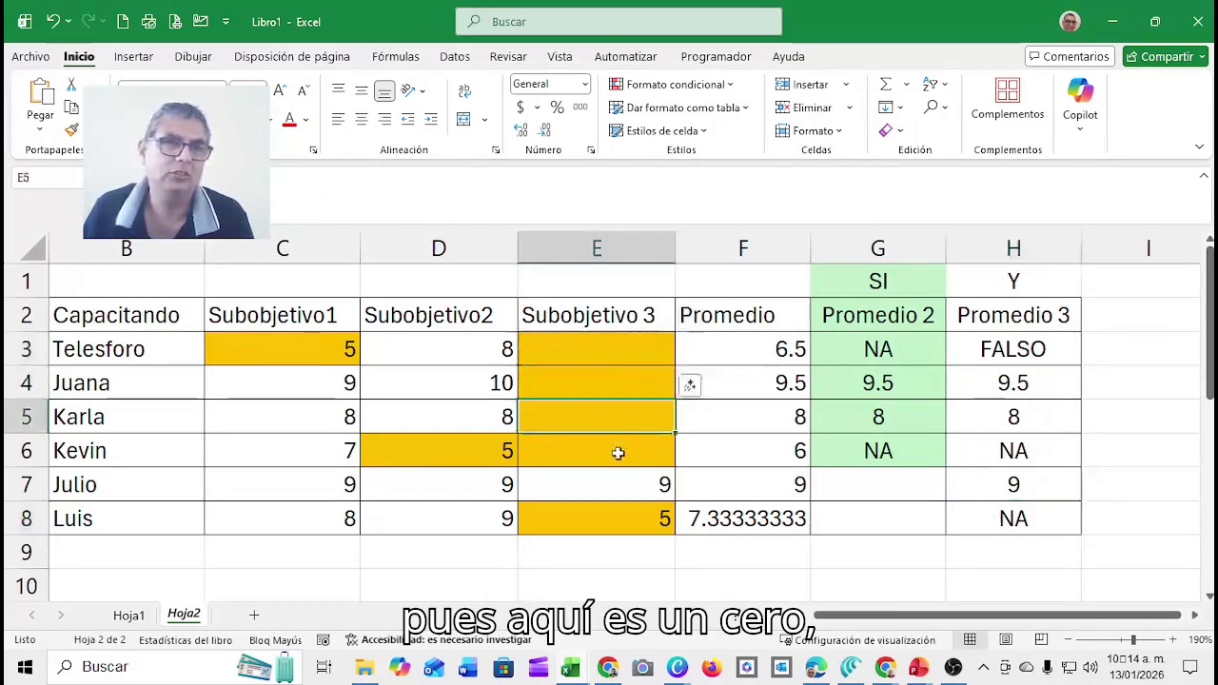
click(622, 452)
click(635, 365)
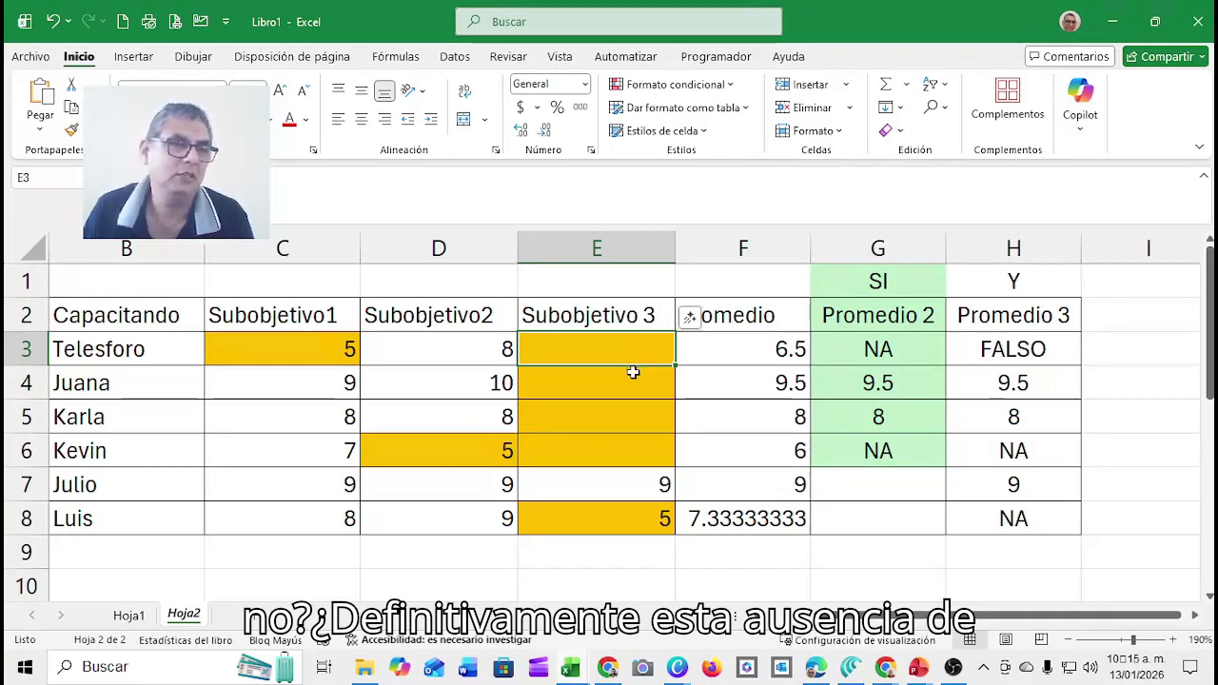
click(1066, 508)
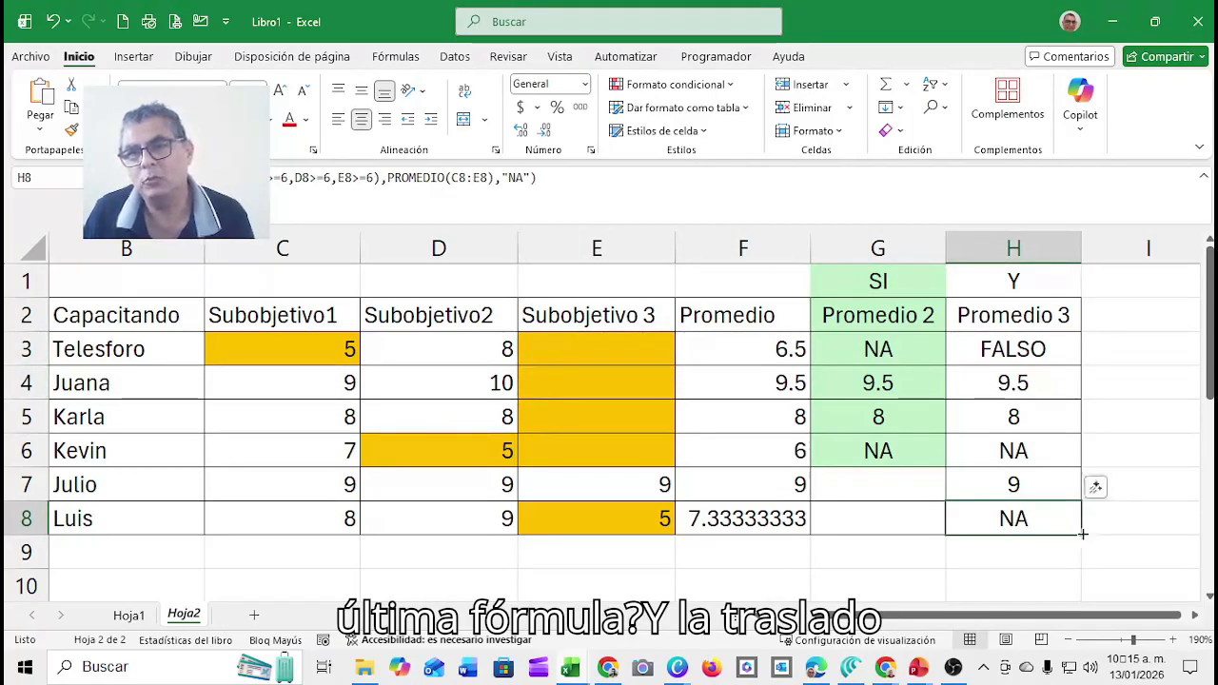
drag(1084, 535, 1080, 351)
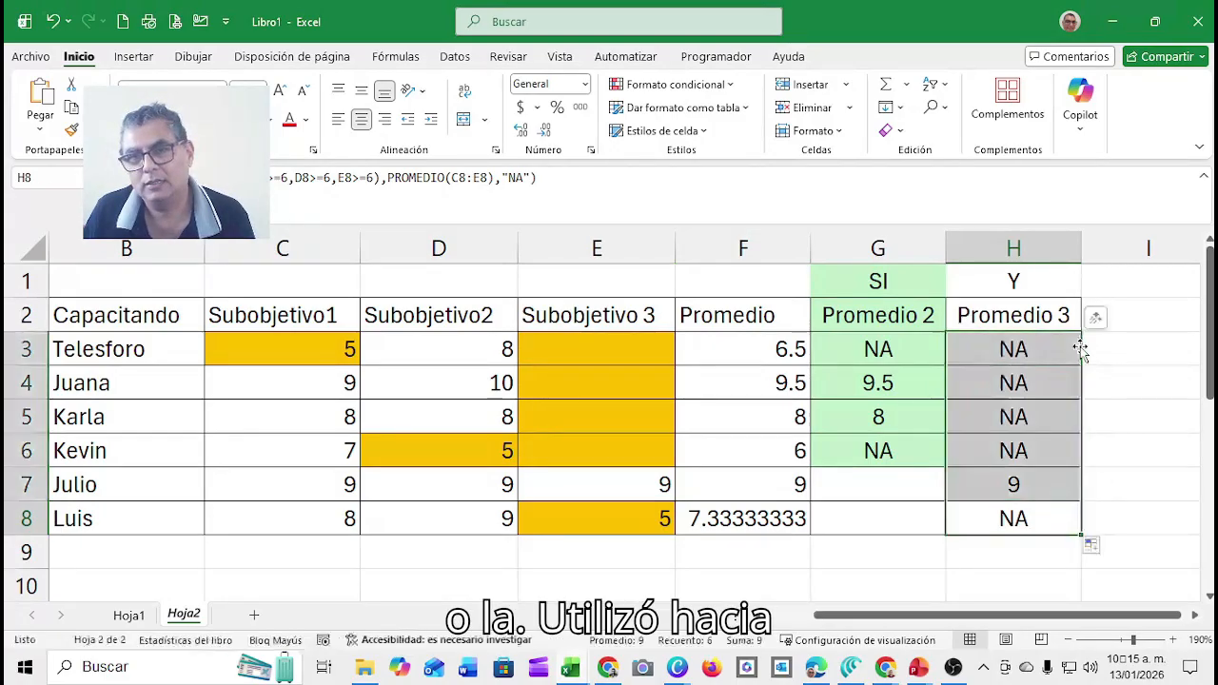
Enter the Subobjetivo 3 scores 8, 9, 8 and 7 in cells E3 to E6.
click(619, 356)
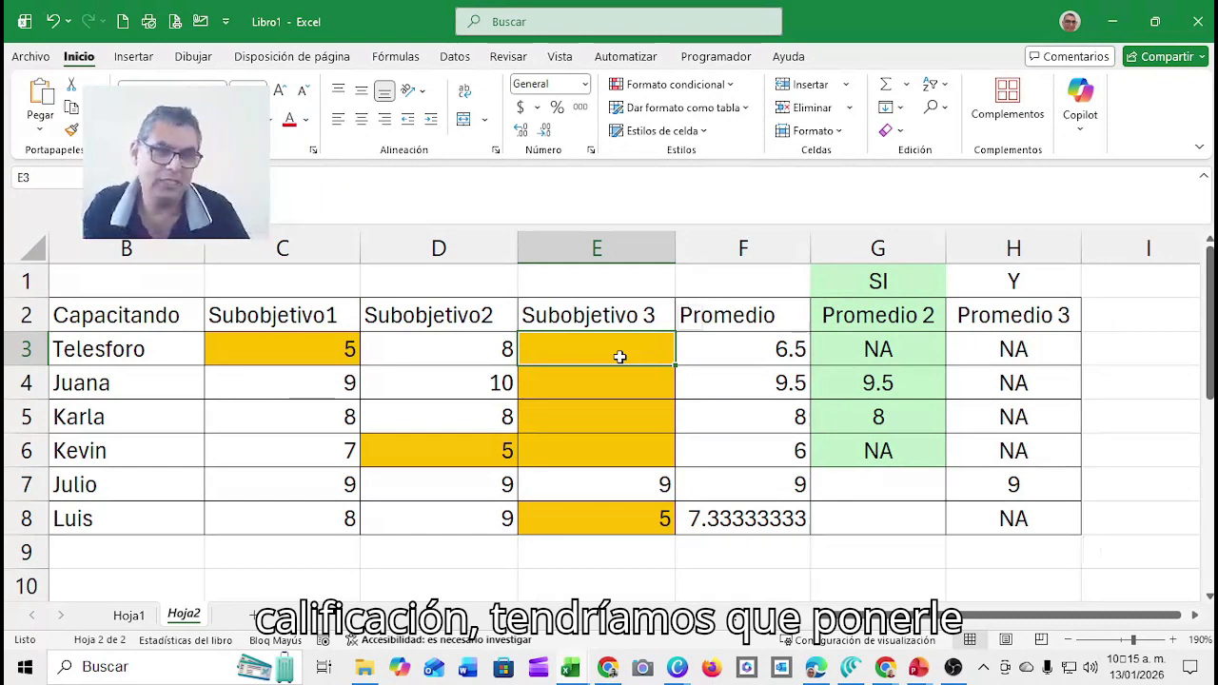
text(8)
key(Return)
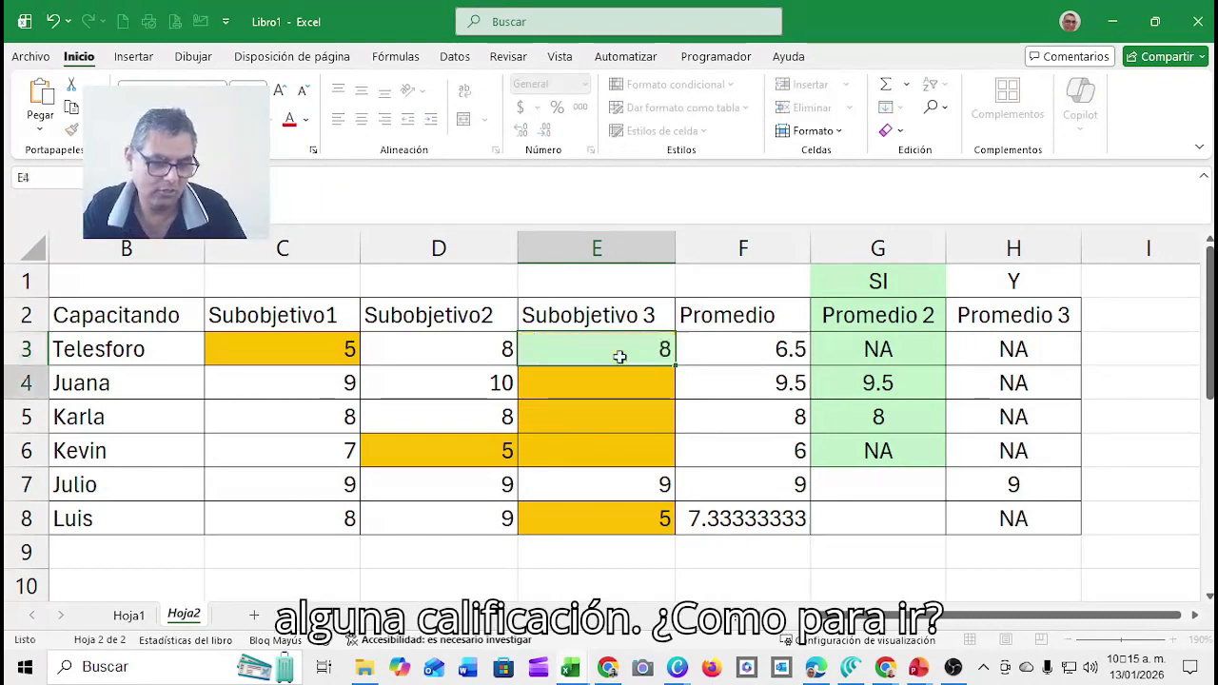
text(9)
key(Return)
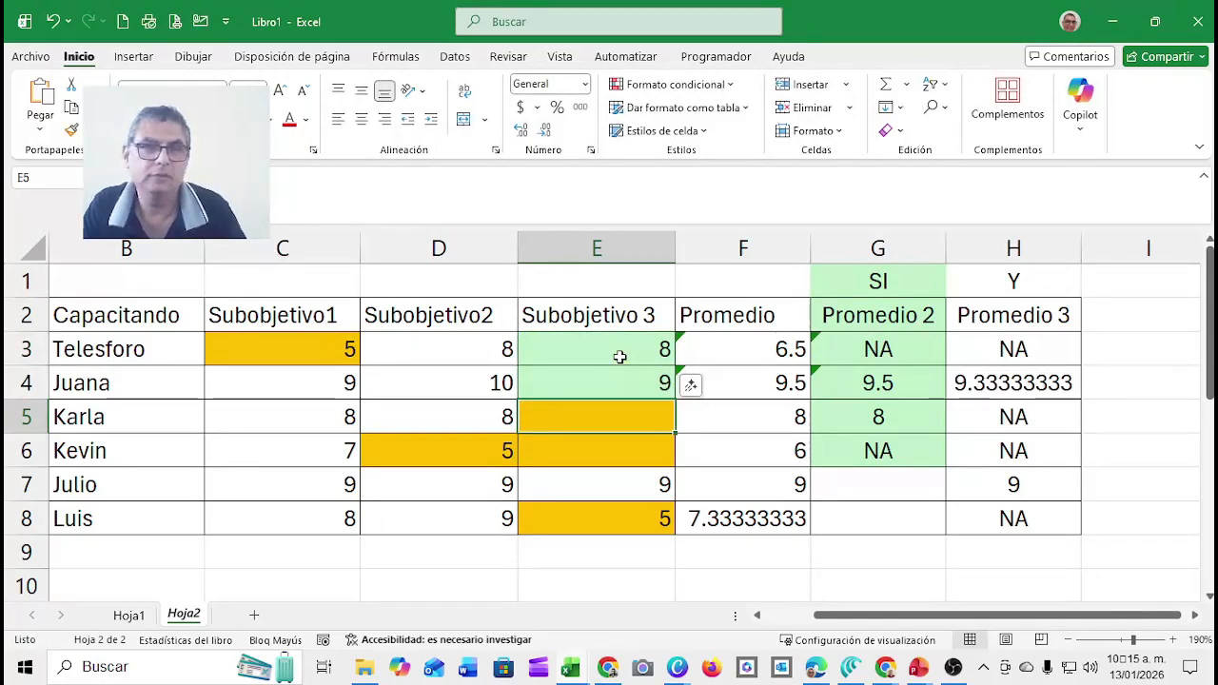
text(8)
key(Return)
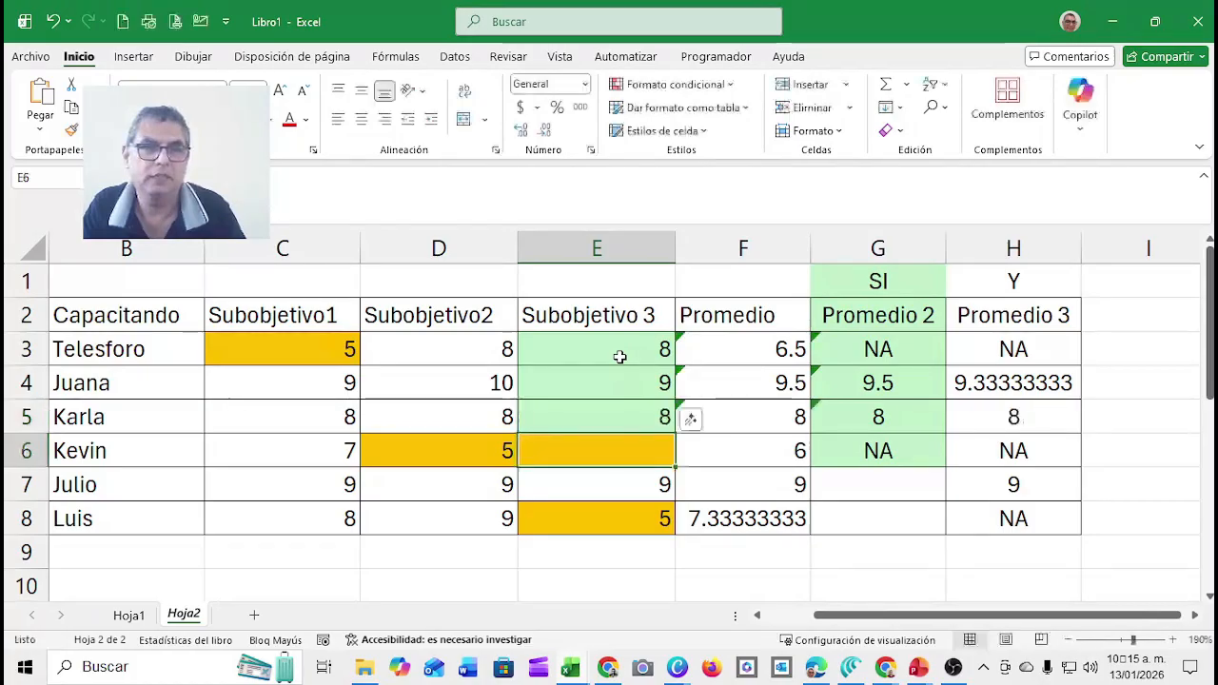
text(7)
key(Return)
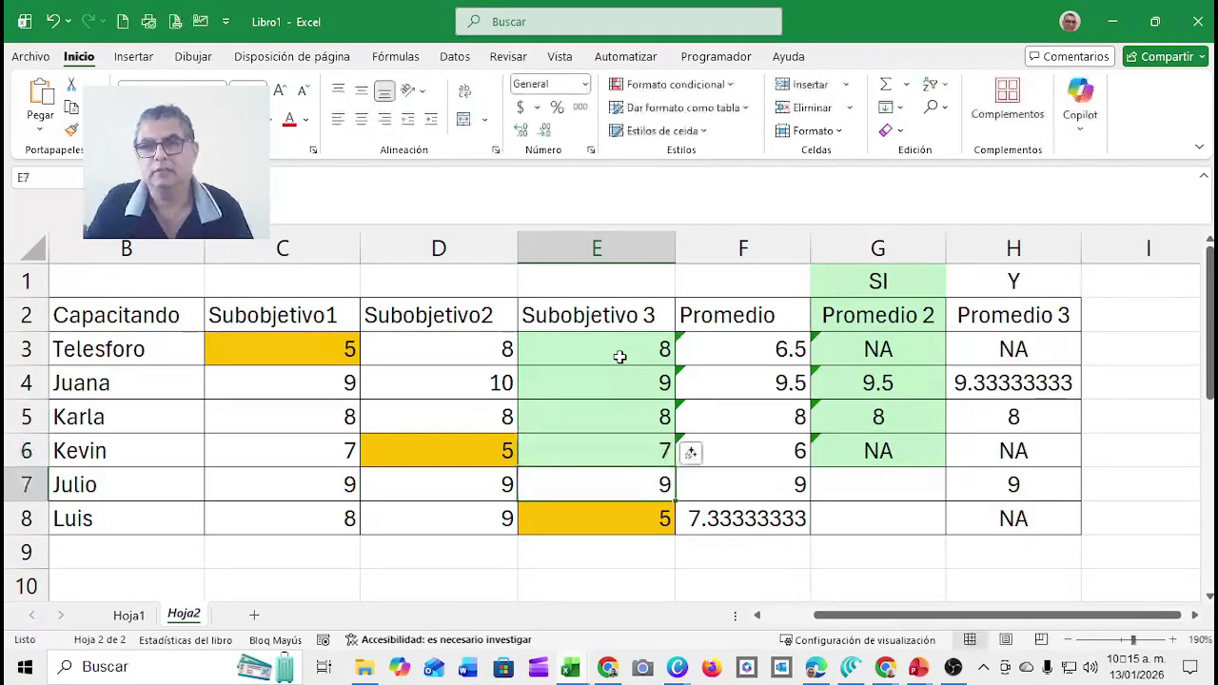
key(Right)
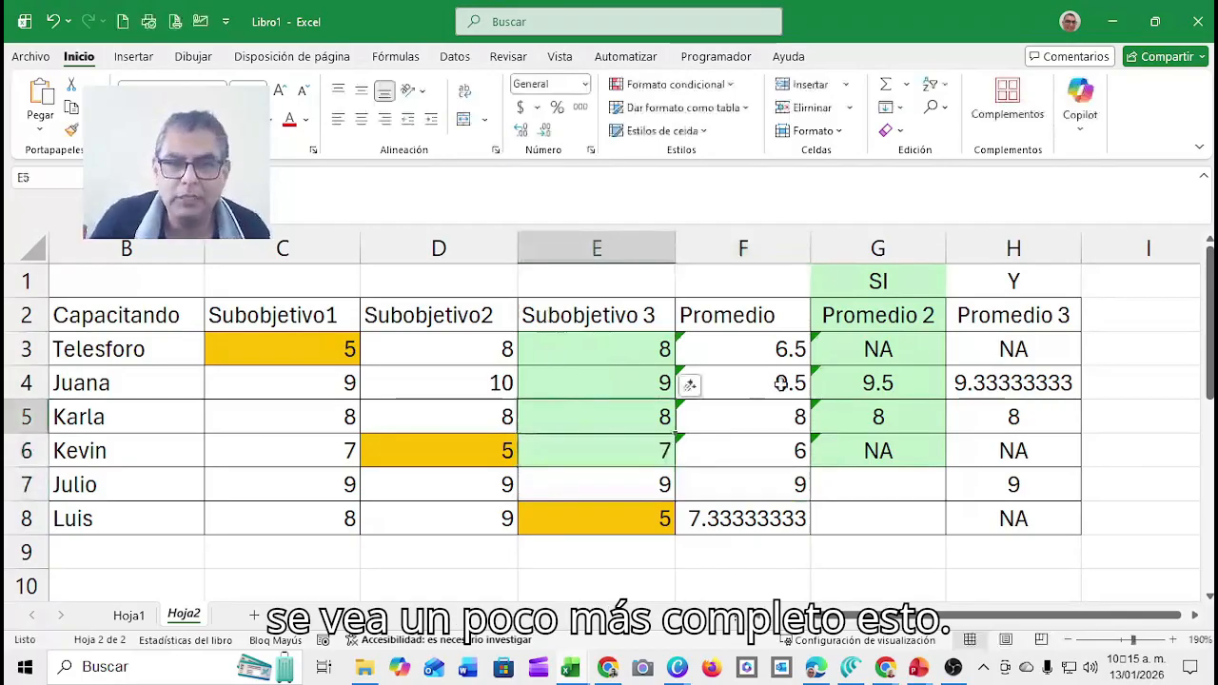
Examine which score columns the Promedio formula in F3 and the Promedio 2 formulas in G3, G4 and G6 cover.
click(874, 348)
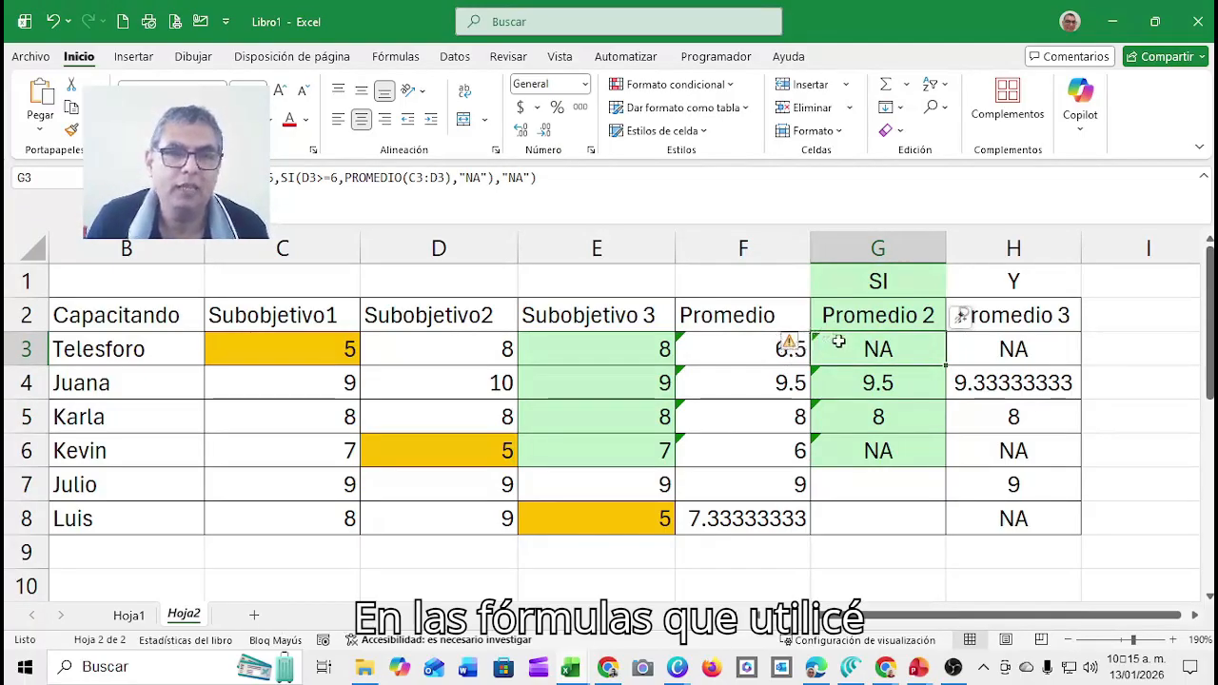
click(735, 358)
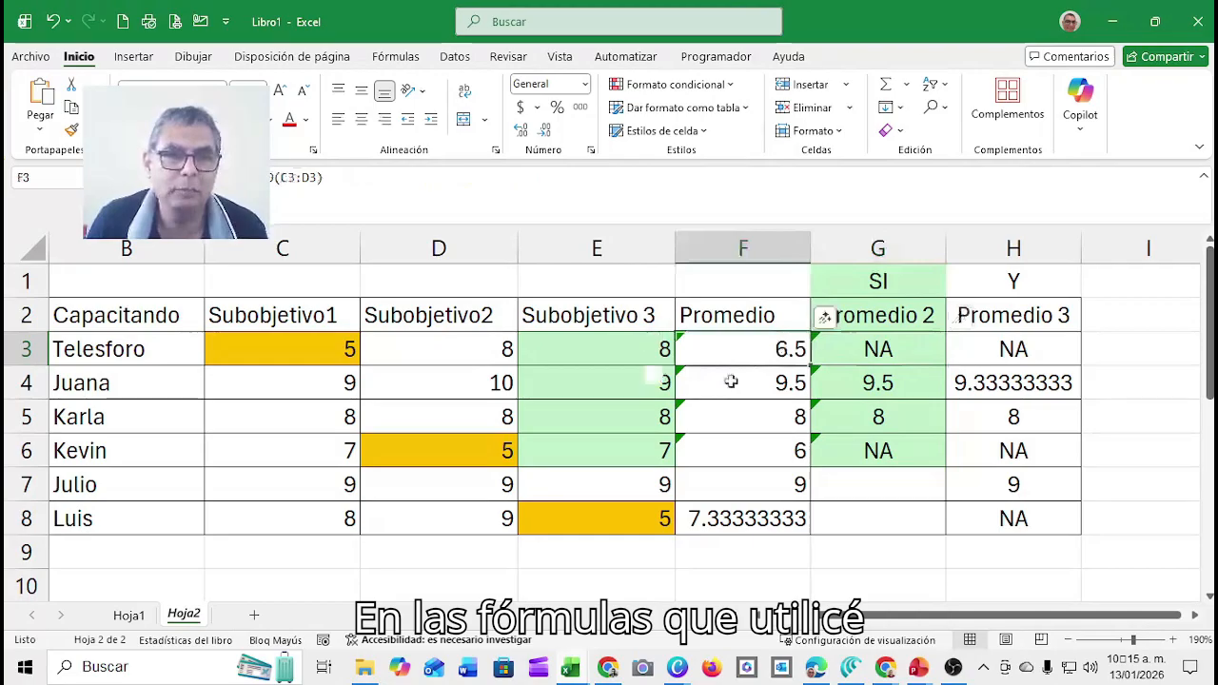
click(836, 349)
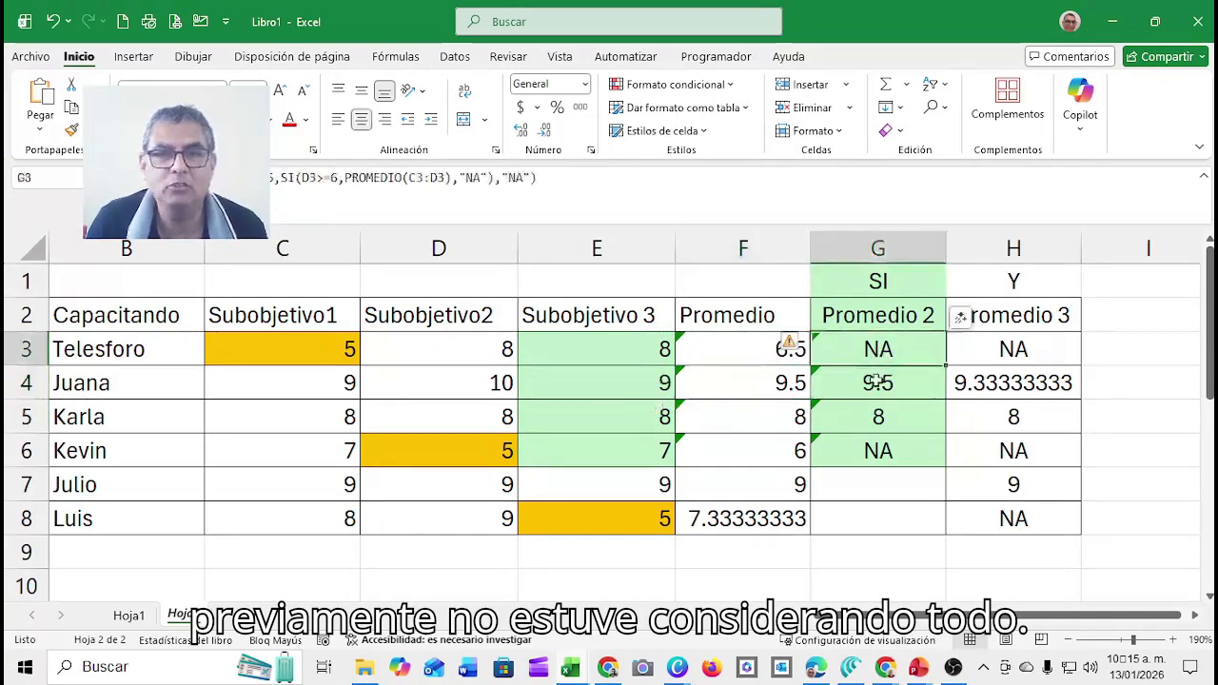
click(877, 382)
click(877, 444)
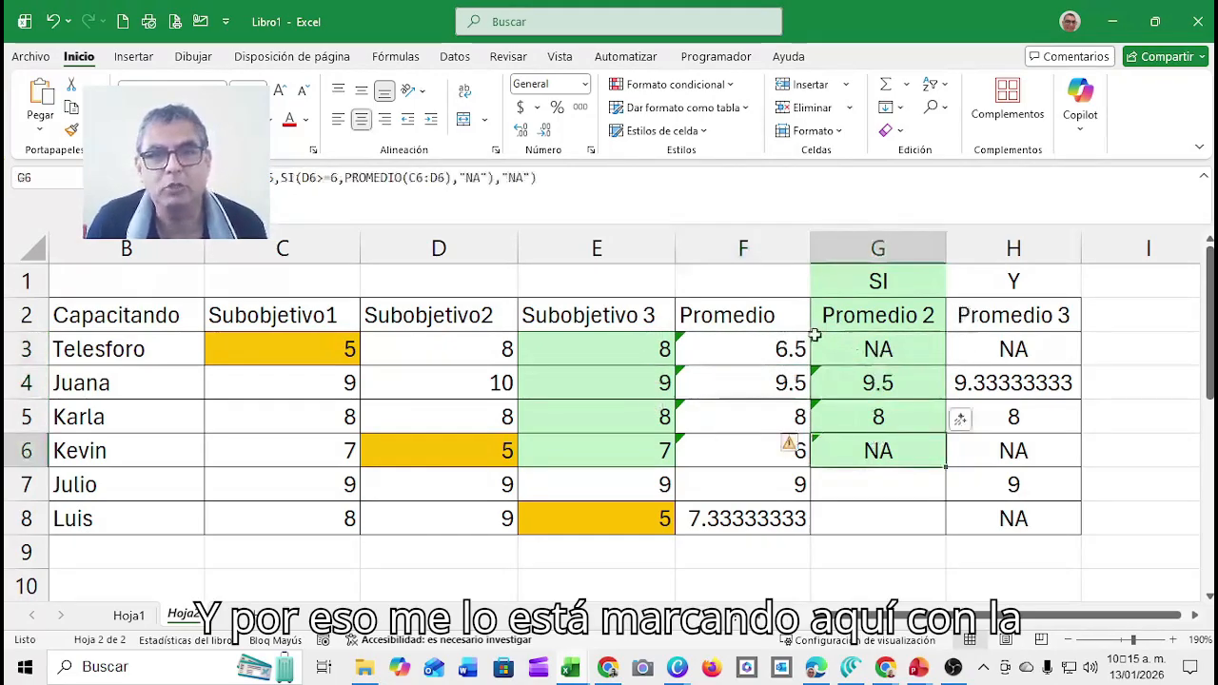
click(847, 346)
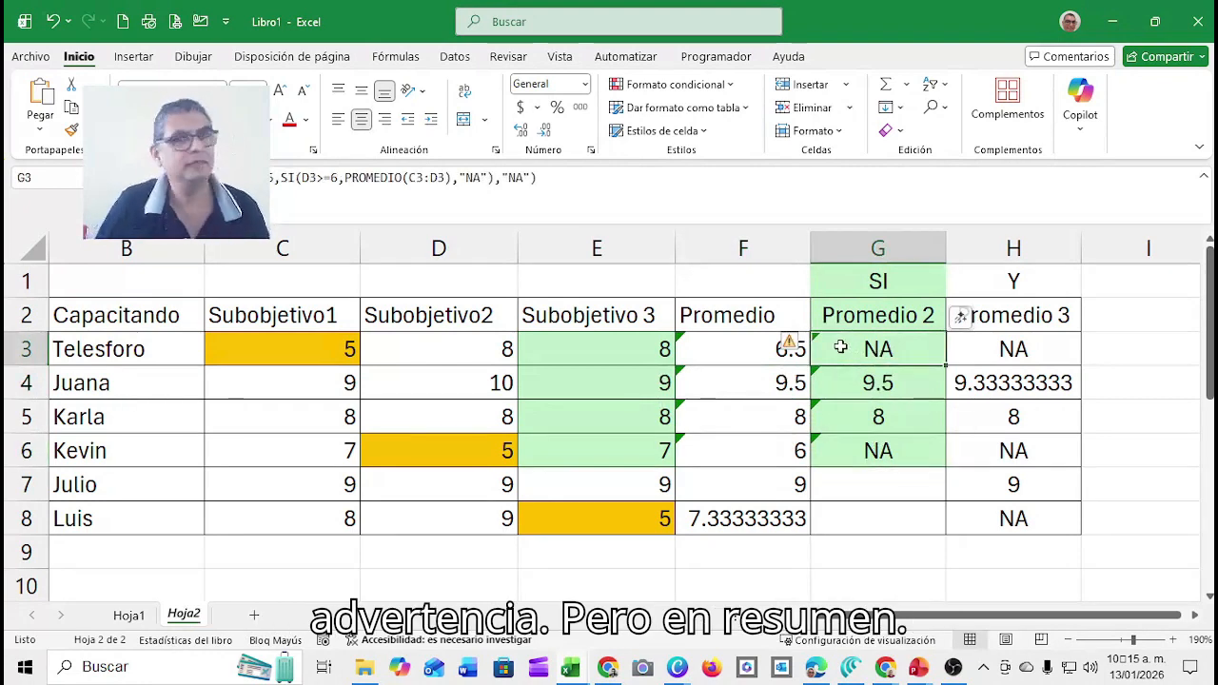
Hide the Promedio and Promedio 2 columns, F and G, and check the Promedio 3 formulas in H7 and H6.
click(1000, 513)
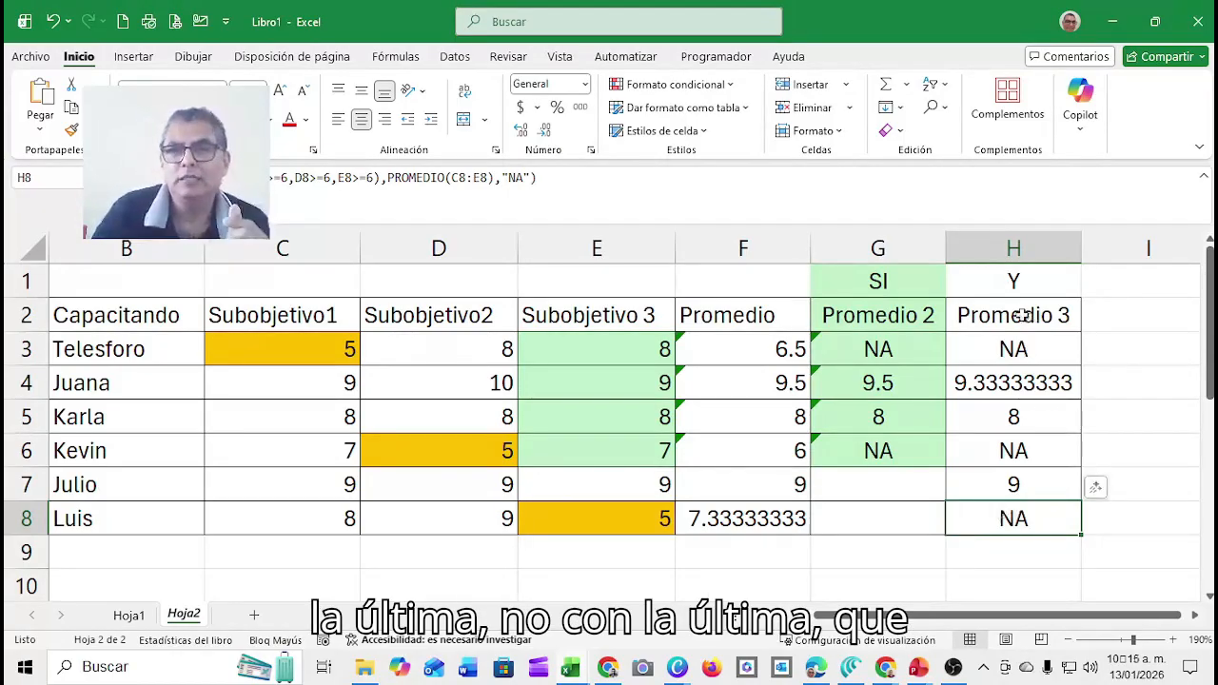
click(983, 258)
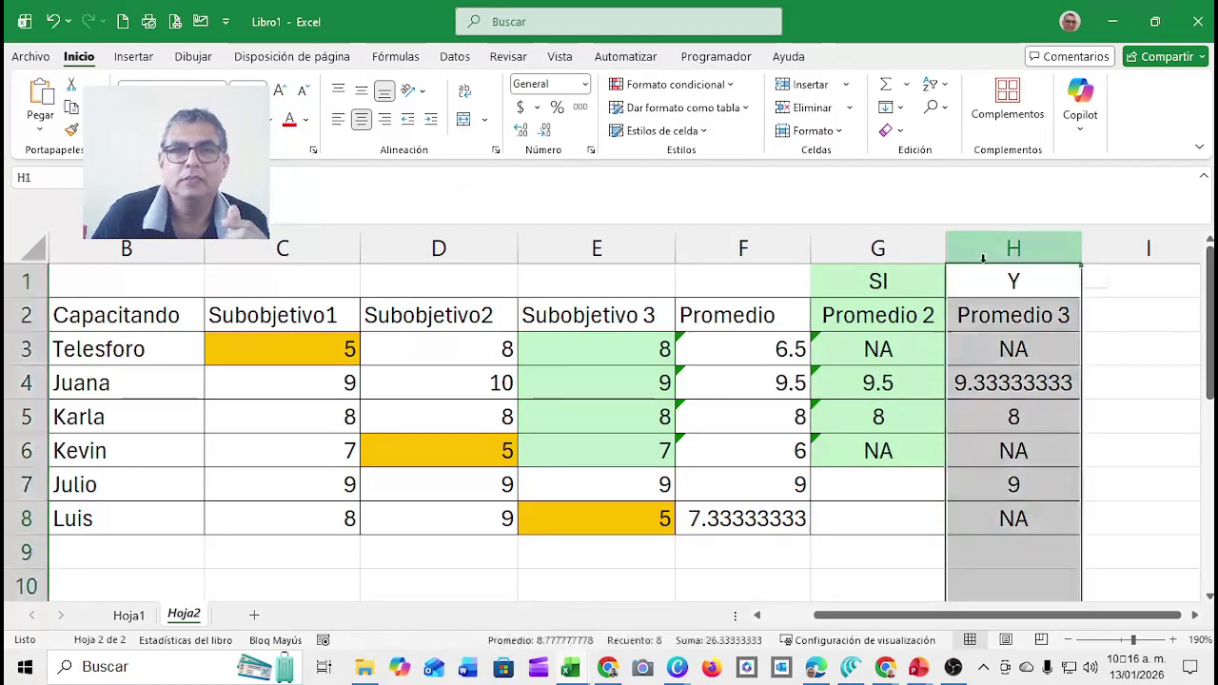
click(964, 317)
drag(757, 250, 814, 257)
right_click(815, 257)
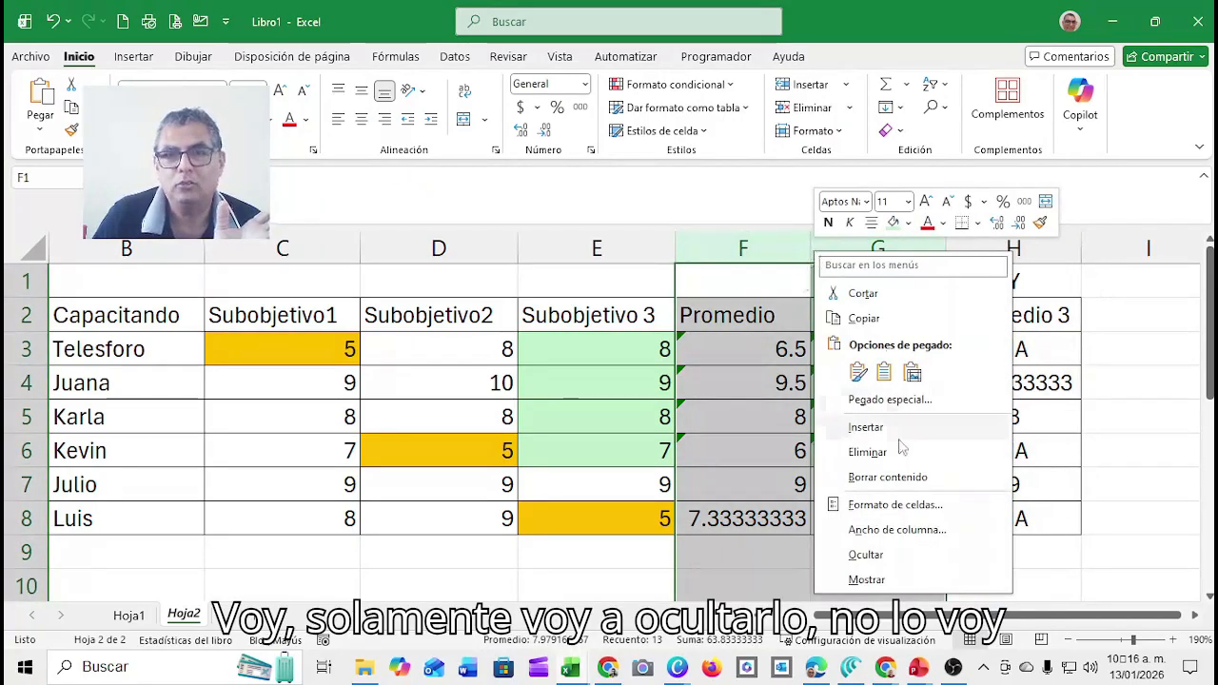
click(879, 557)
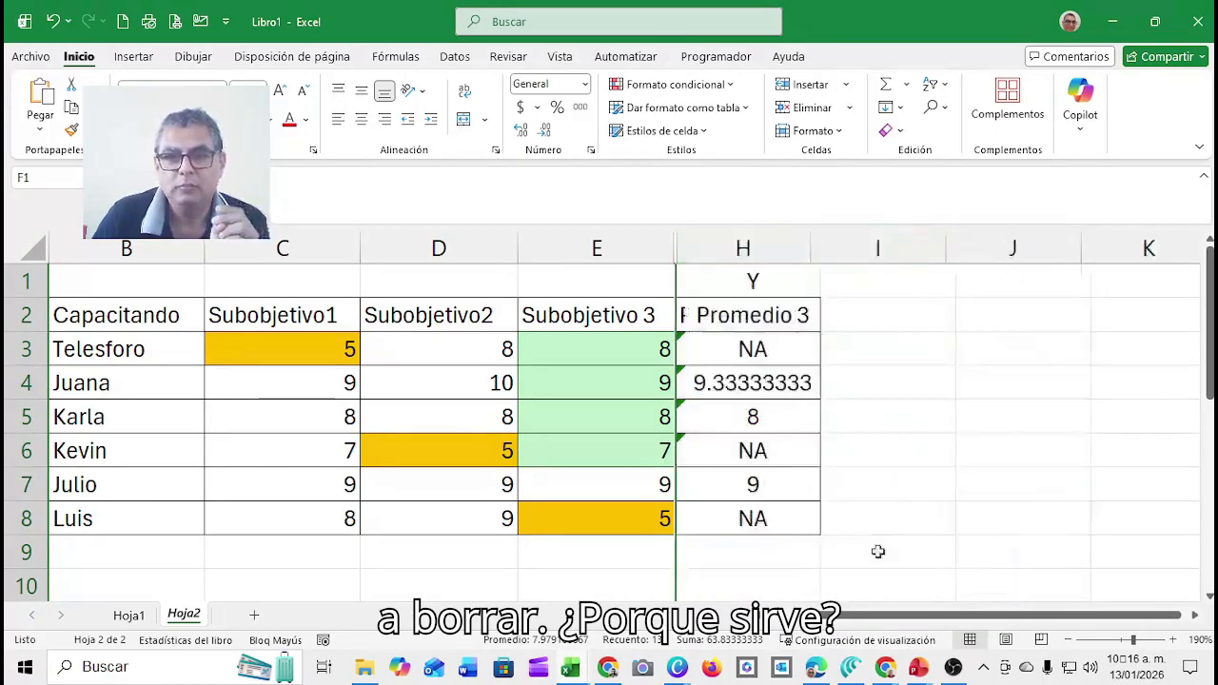
click(780, 481)
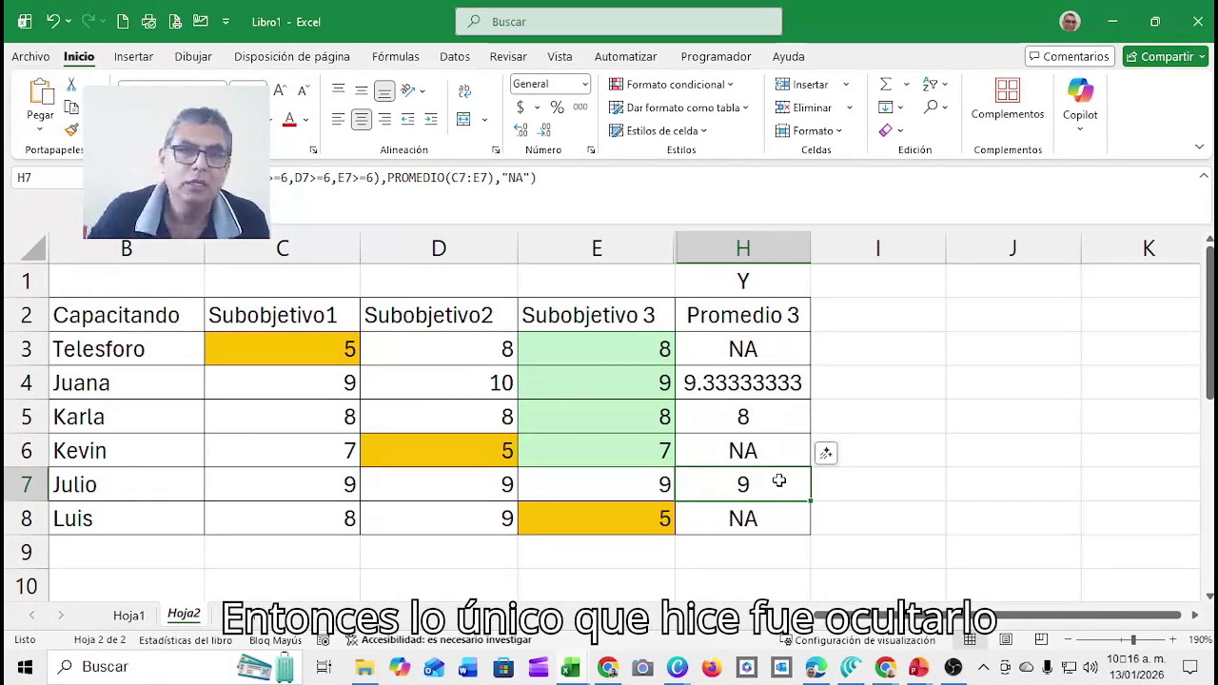
click(763, 450)
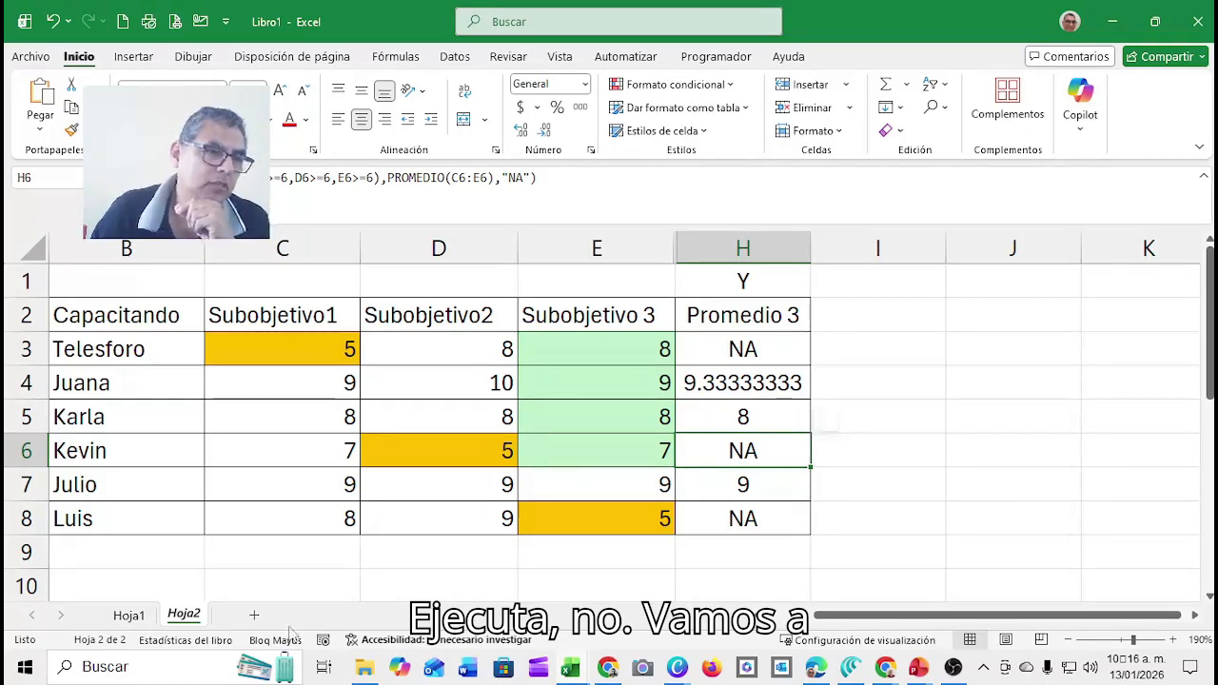
Add a new blank worksheet after Hoja2 and set its zoom to 160%.
click(254, 615)
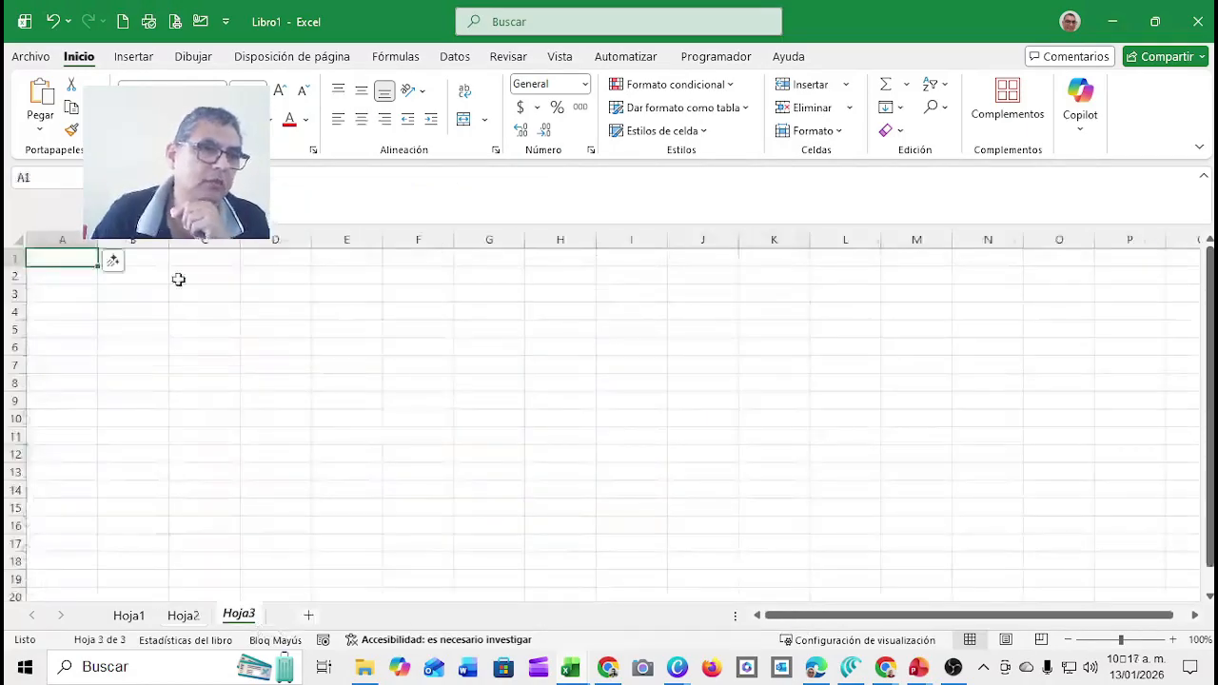
click(175, 311)
click(145, 308)
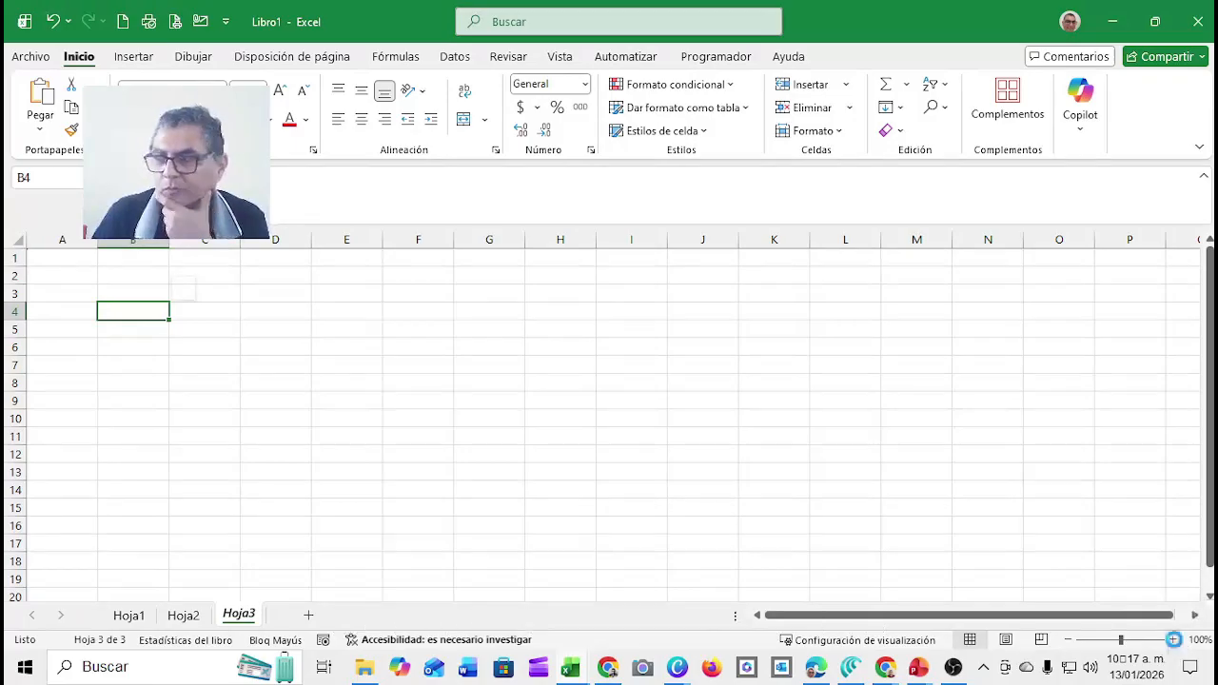
click(1173, 640)
click(1174, 639)
click(1174, 640)
click(1174, 640)
click(1174, 640)
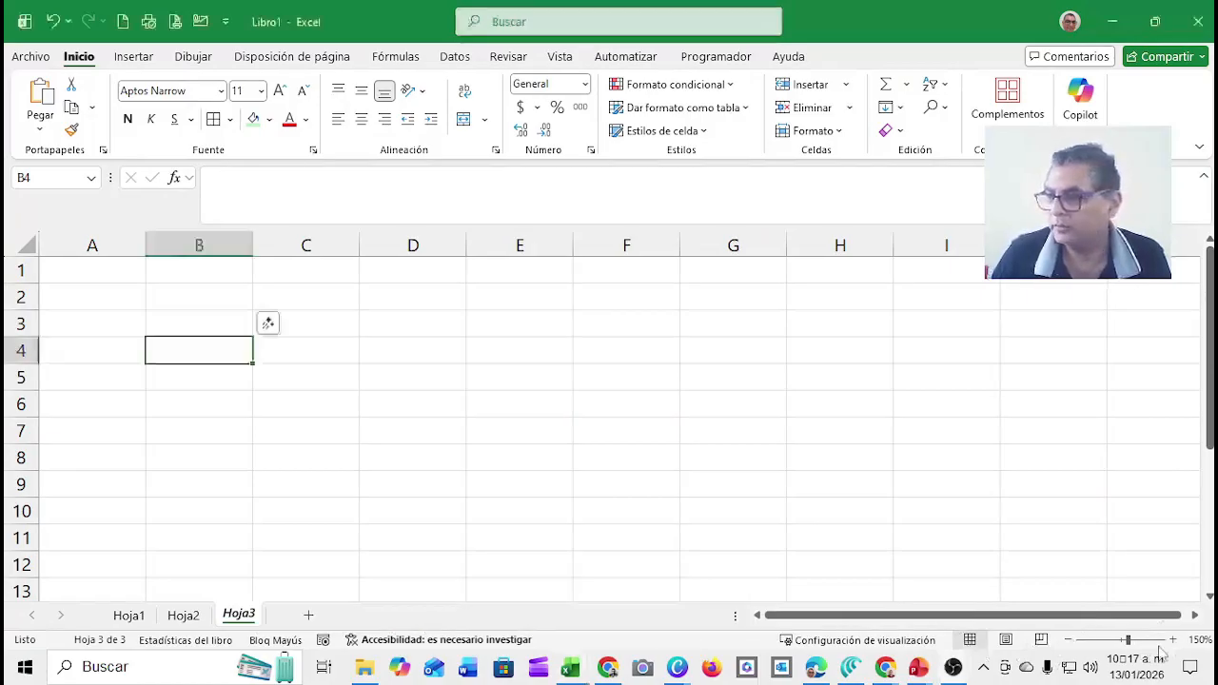
click(167, 296)
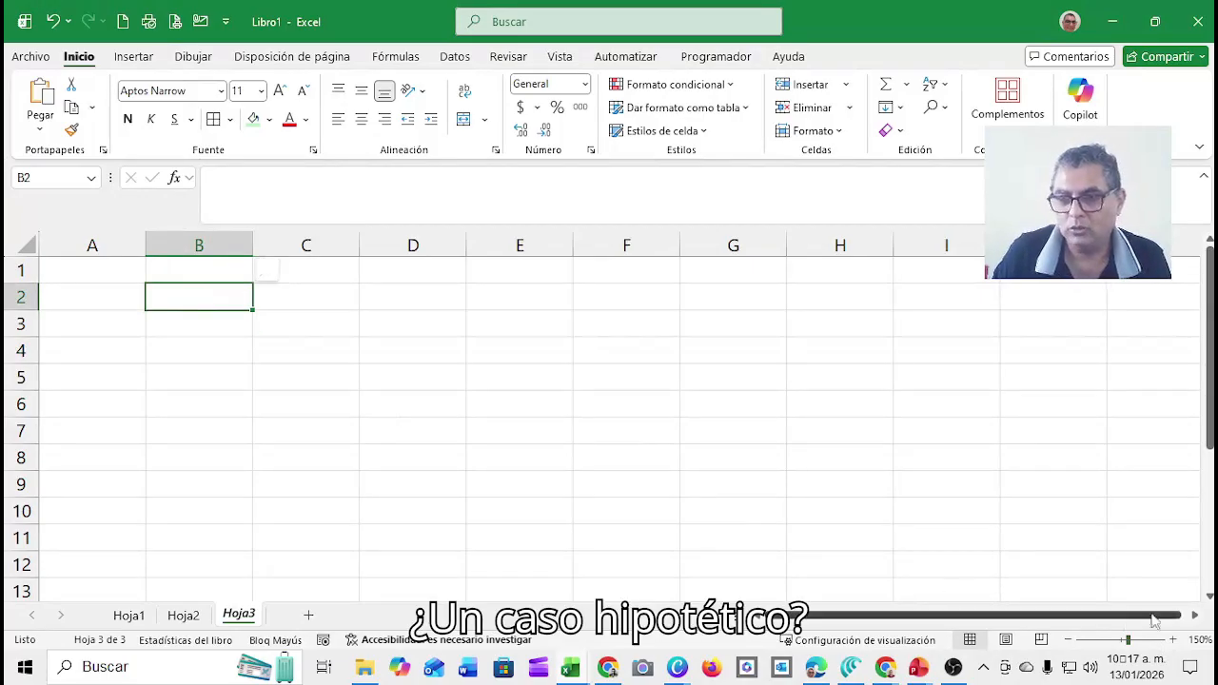
click(1173, 641)
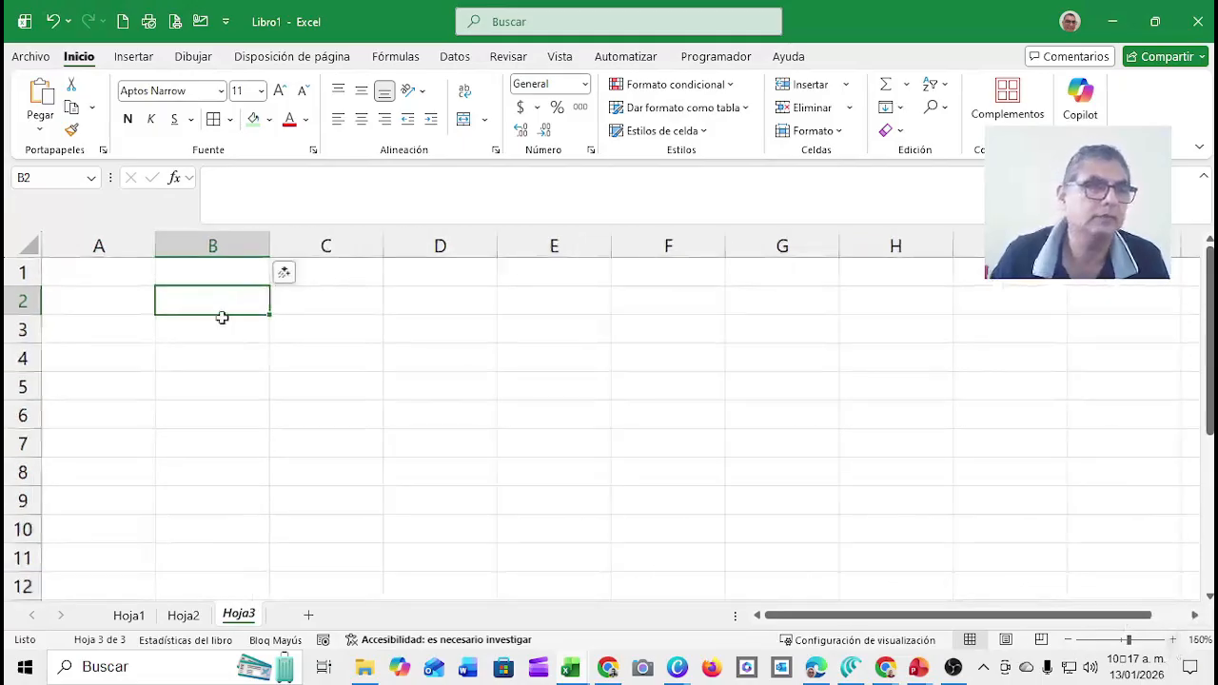
click(186, 346)
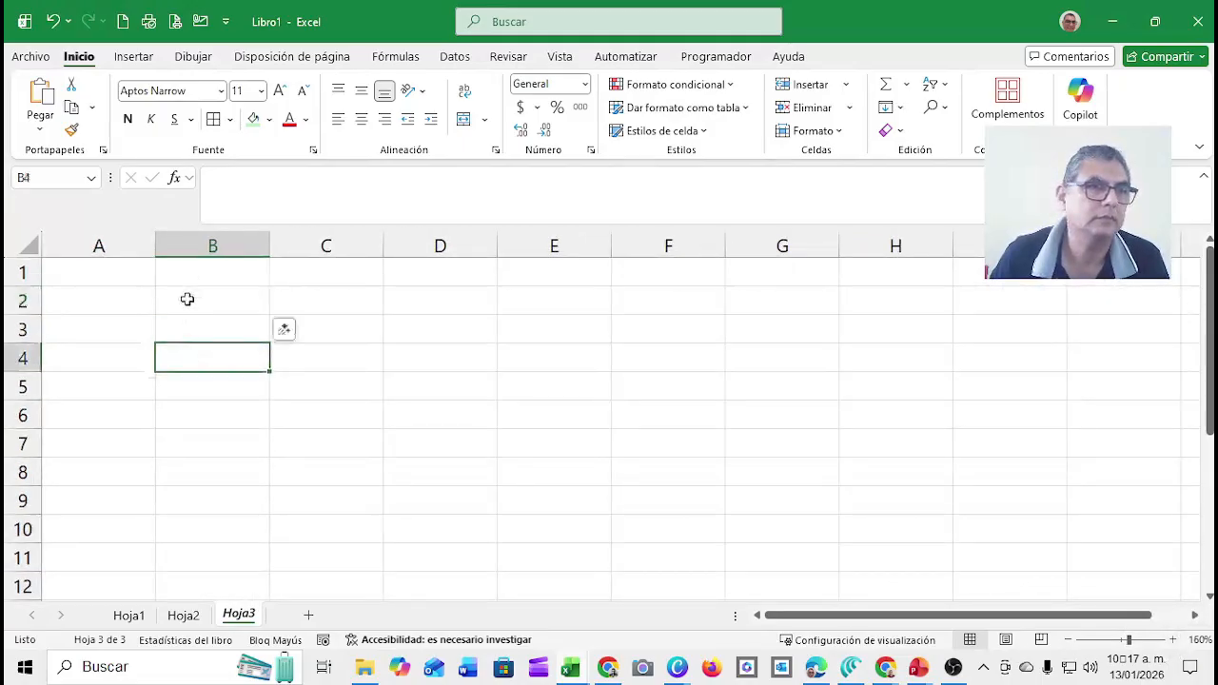
Enter the heading "Padre o tutor" in cell B2 of Hoja3.
click(187, 299)
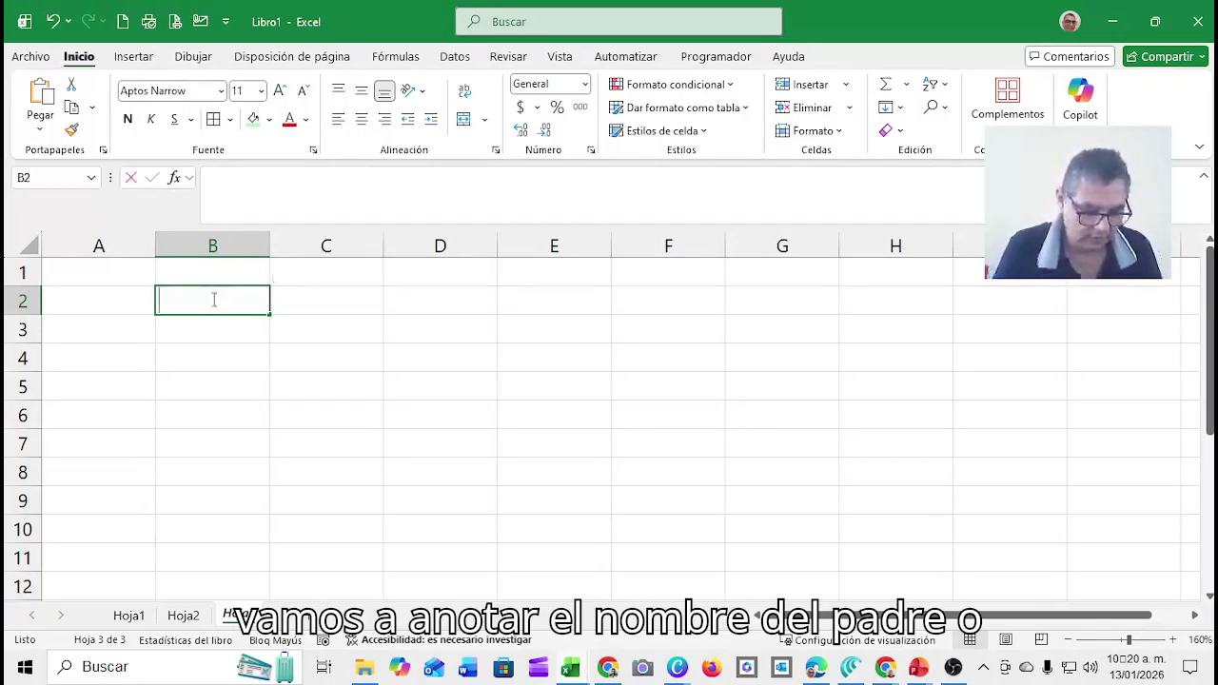
text(p)
key(BackSpace)
key(BackSpace)
key(BackSpace)
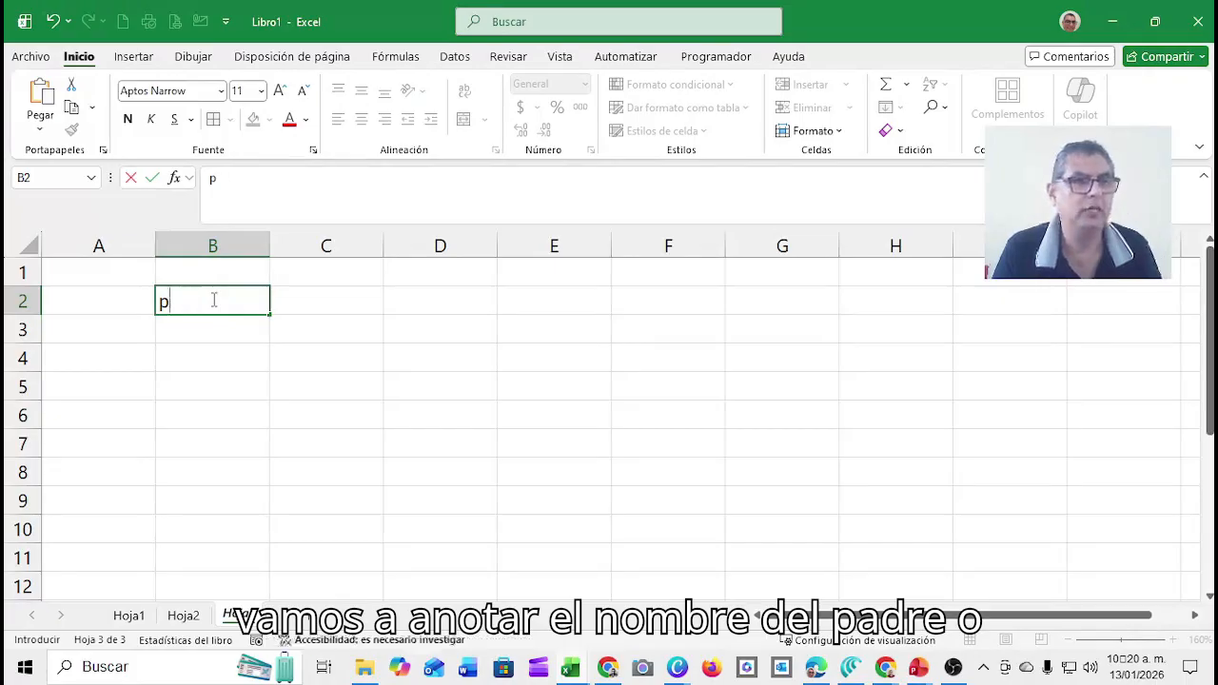
key(Caps_Lock)
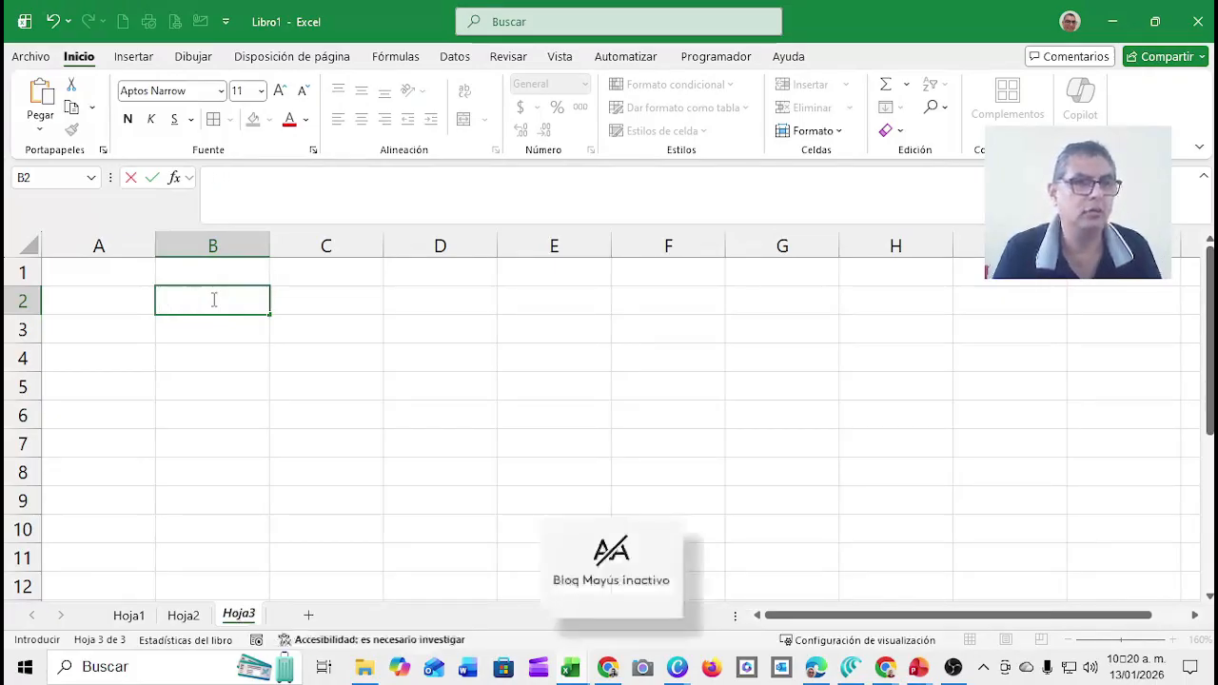
text(´´)
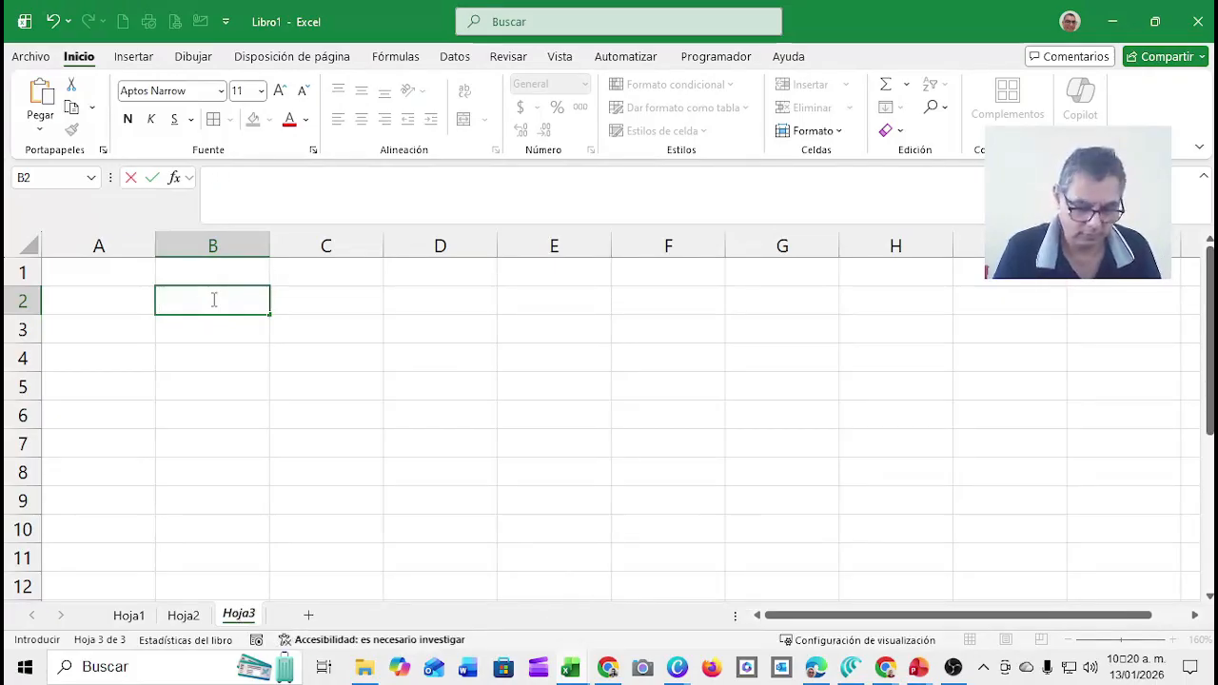
text(Padre)
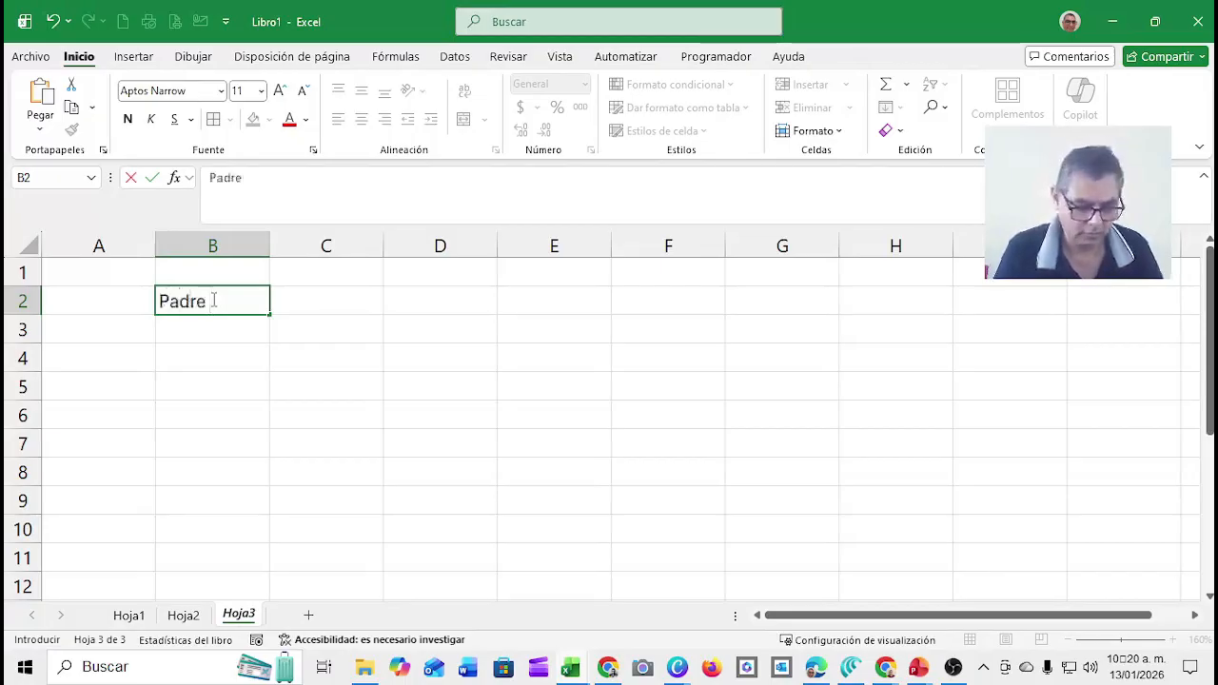
text( o tuto)
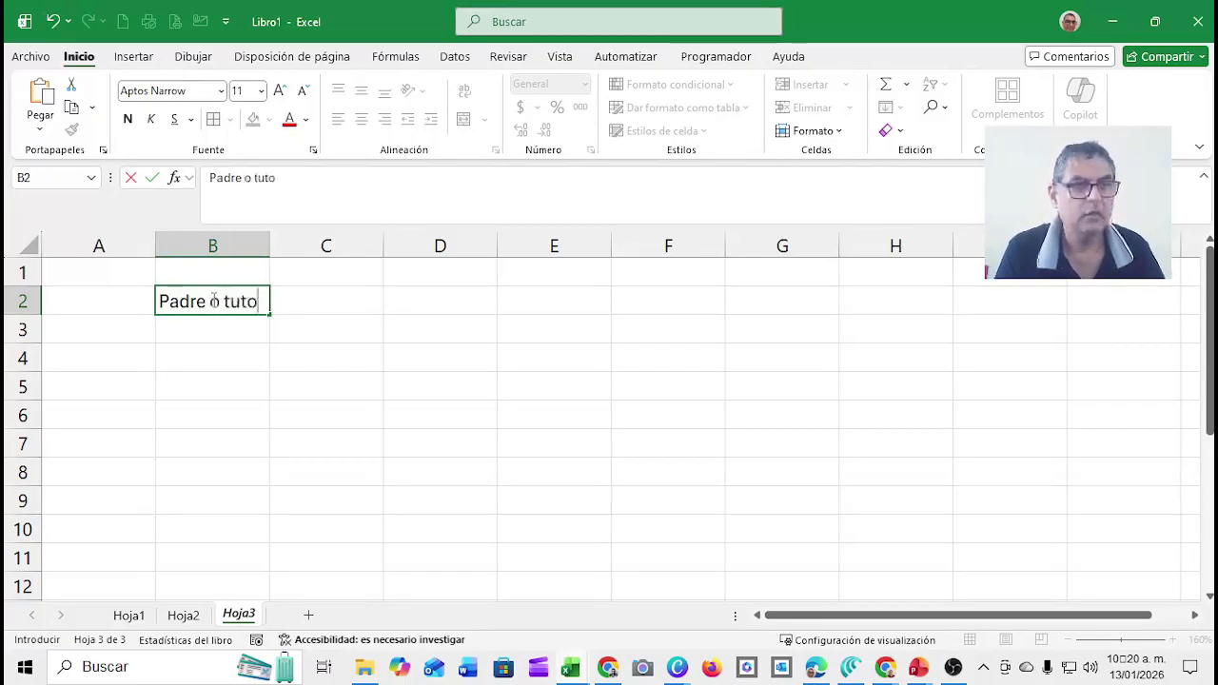
text(r)
key(Tab)
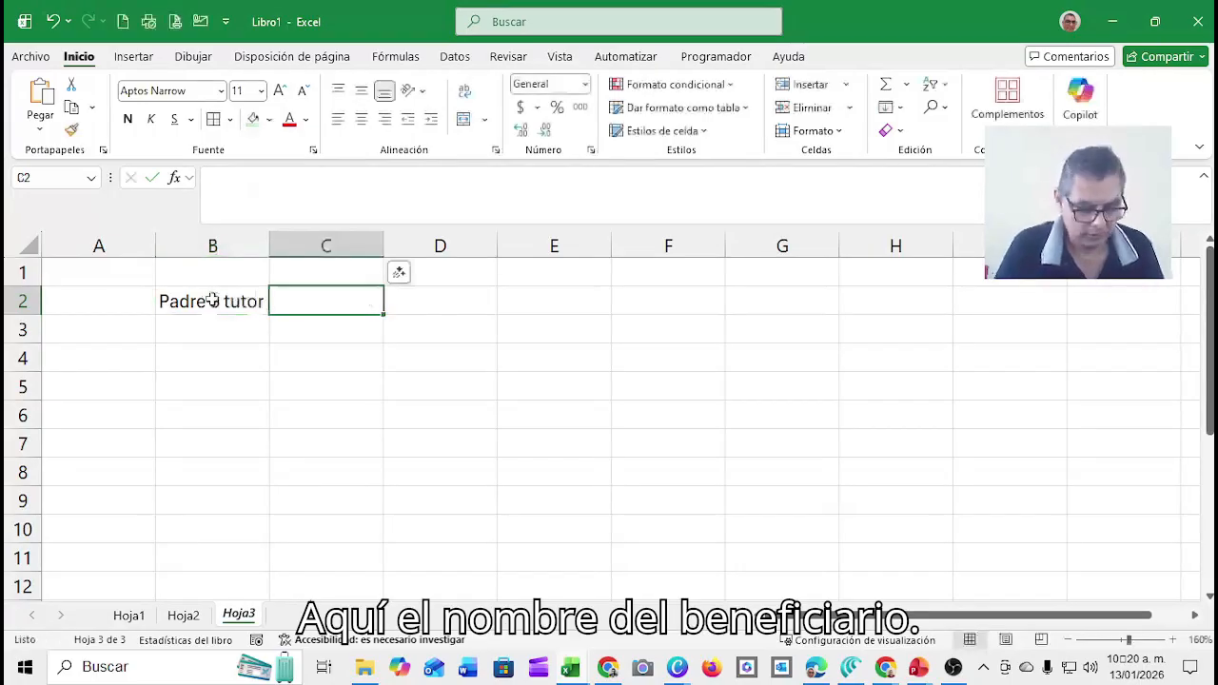
Enter the headings "Beneficiario" in C2 and "Monto poliza" in D2.
text(Beneficia)
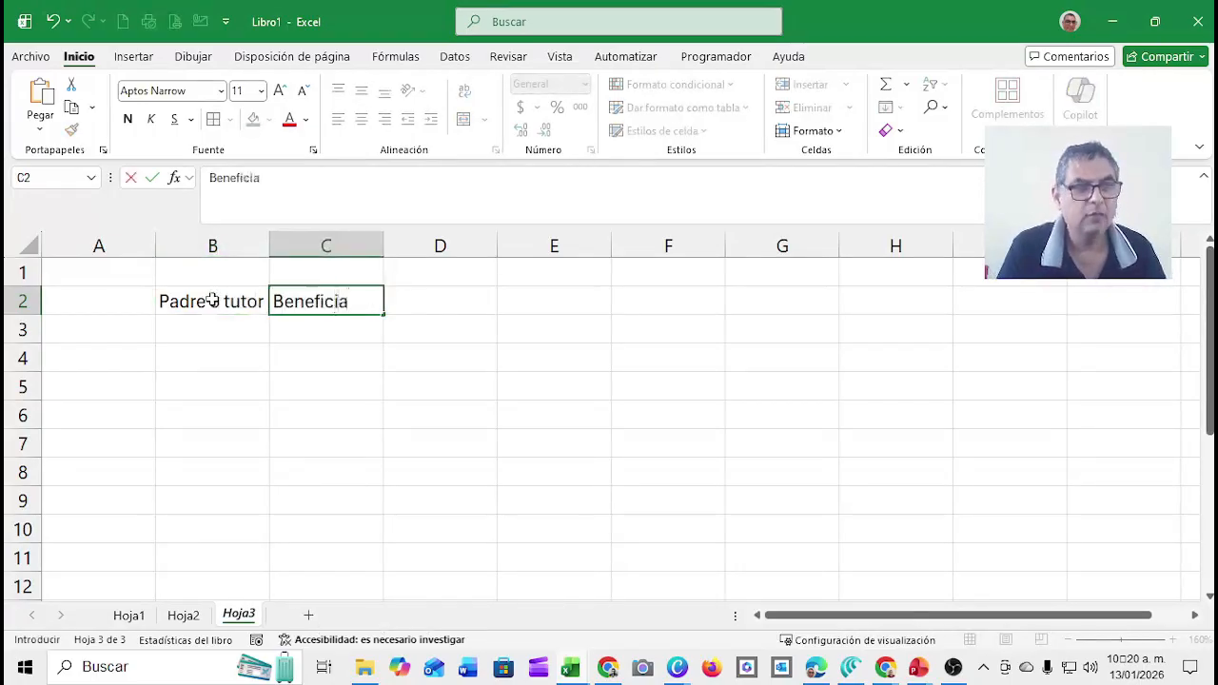
text(rio)
key(Tab)
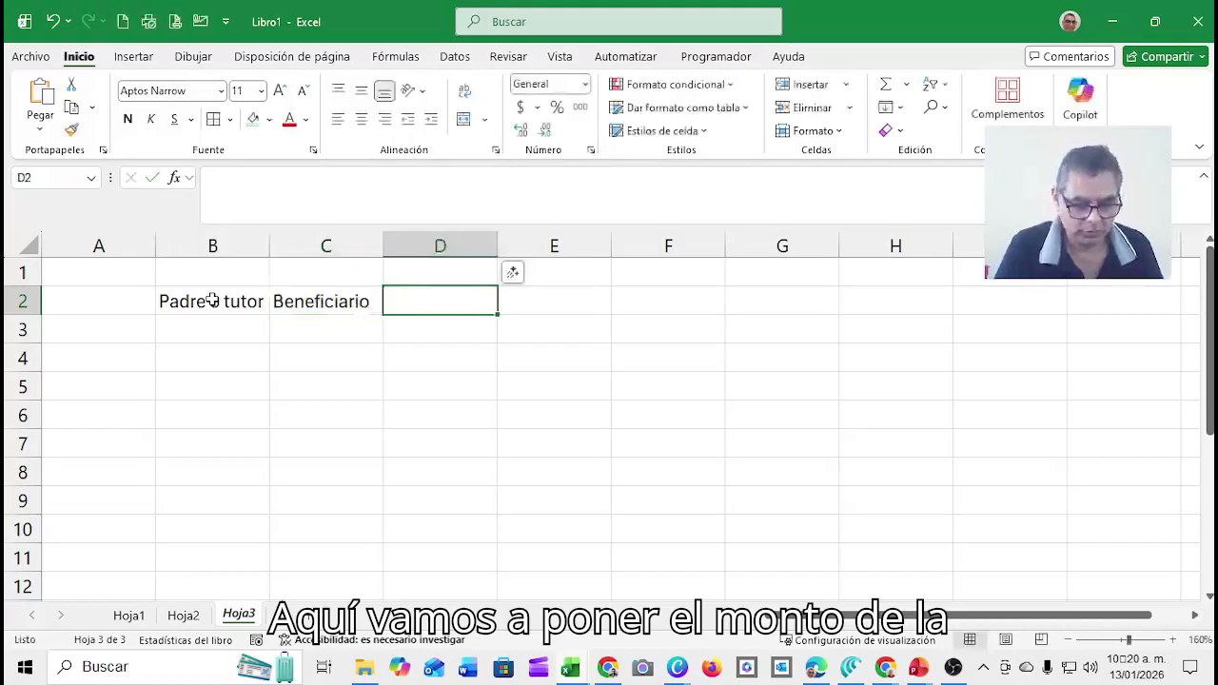
text(Monto)
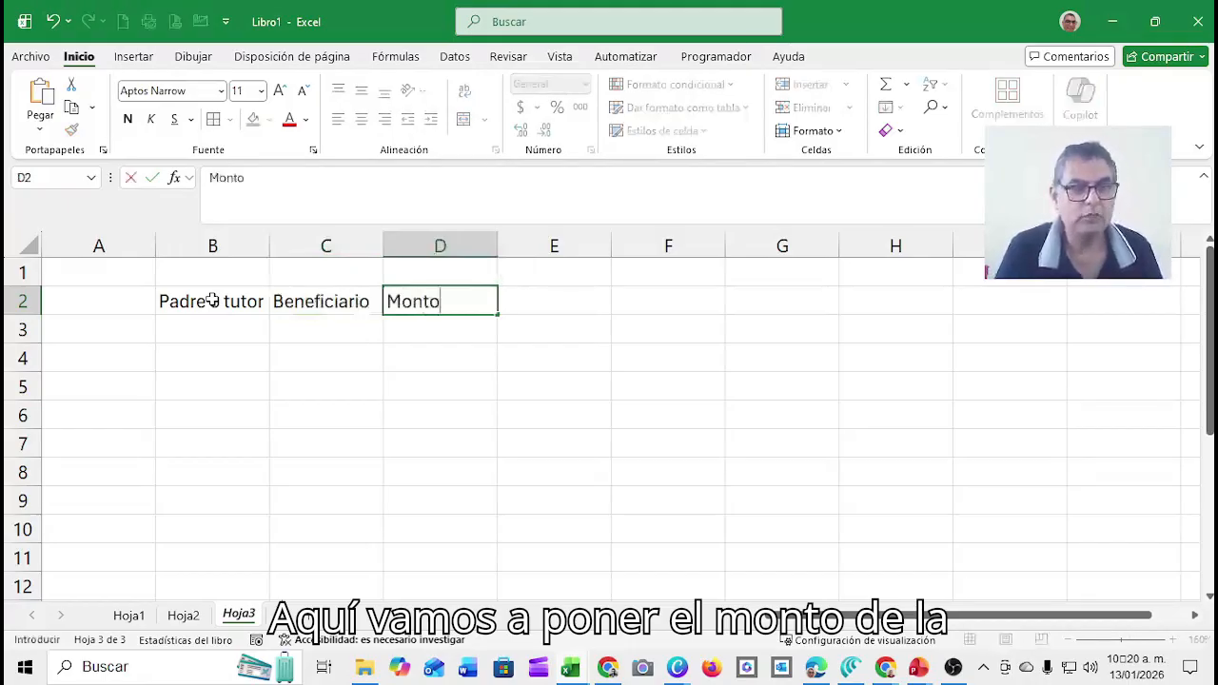
text( poli)
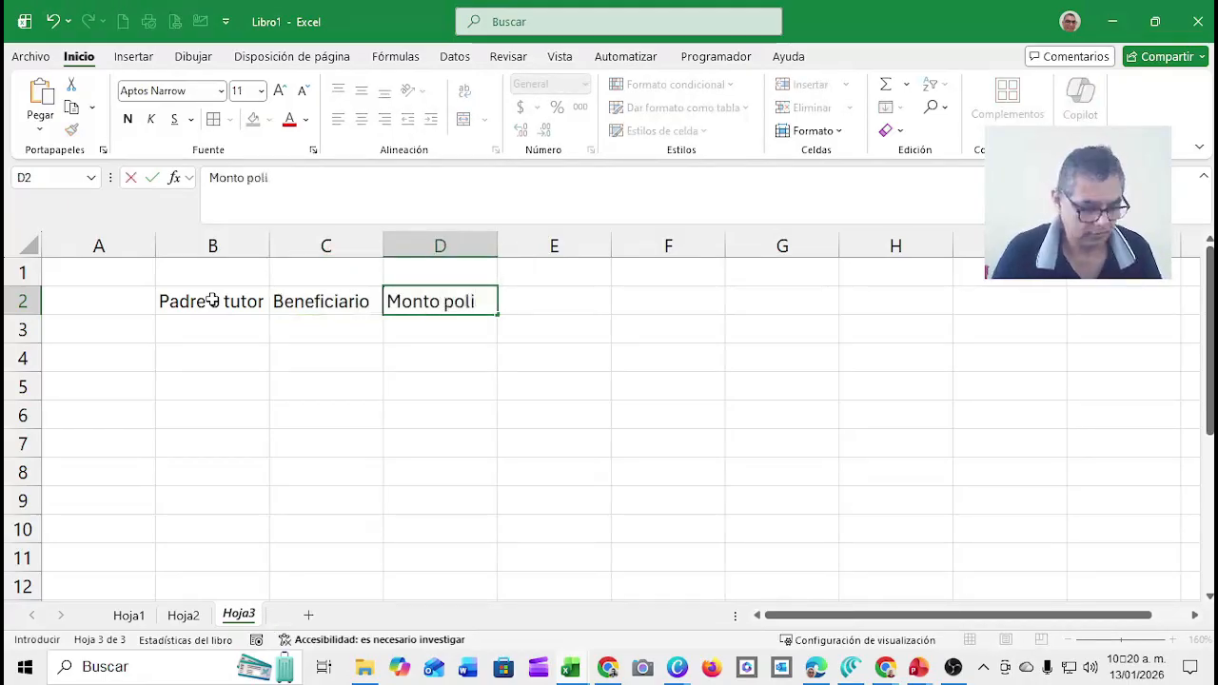
text(za)
key(Tab)
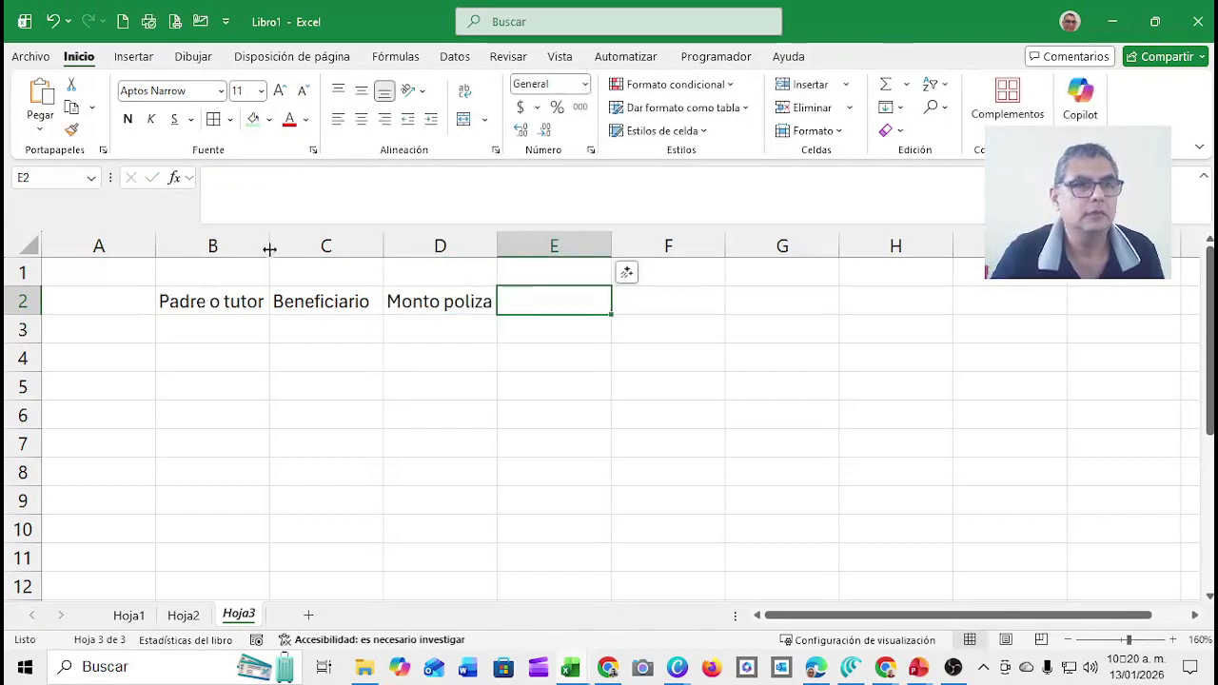
Widen columns B, C and D so the Padre o tutor, Beneficiario and Monto poliza headers have extra room.
drag(269, 247, 308, 253)
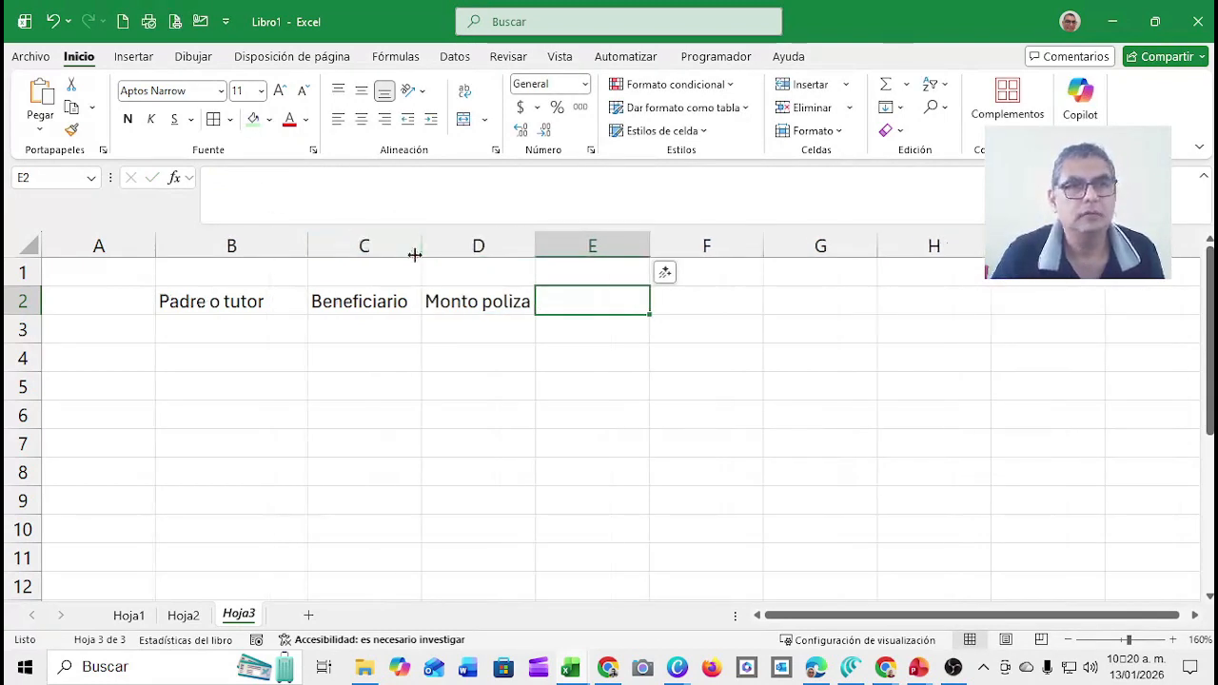
drag(421, 254, 449, 254)
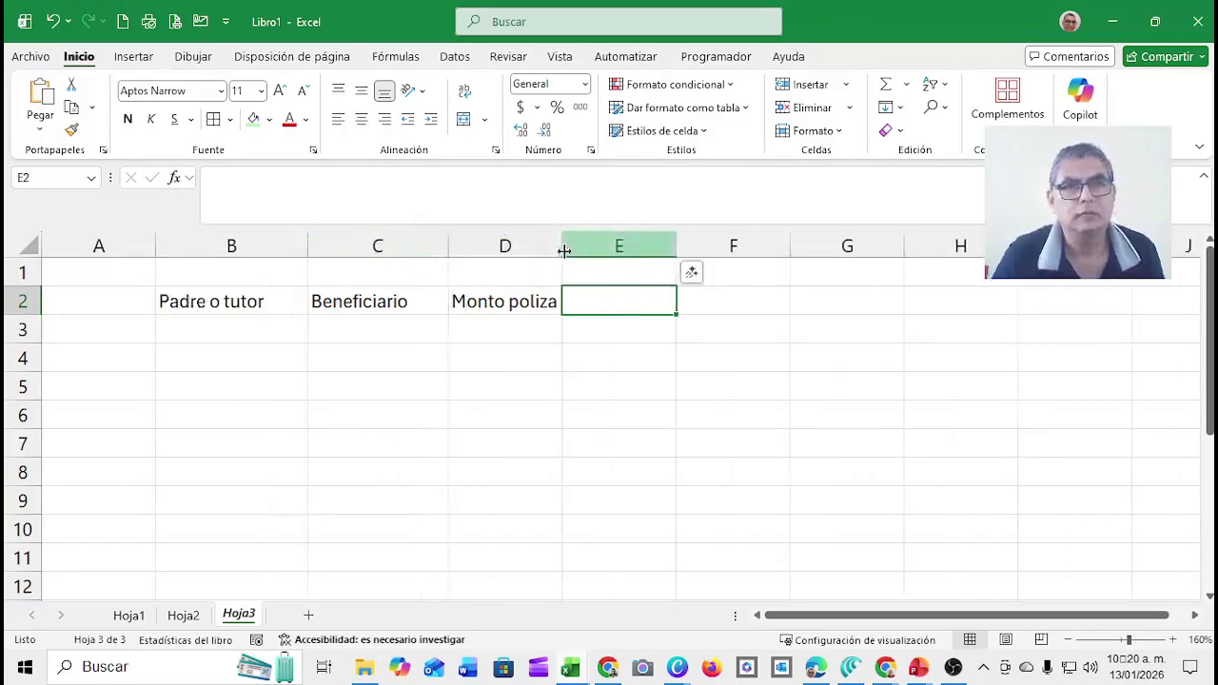
drag(563, 255, 597, 255)
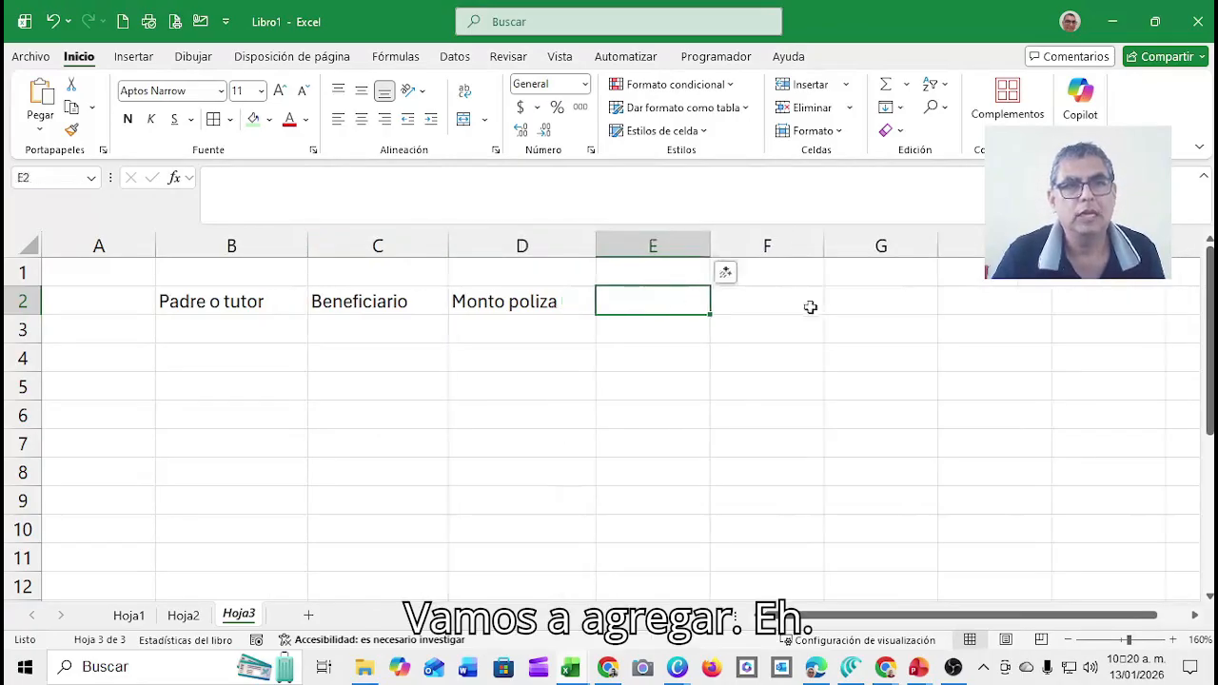
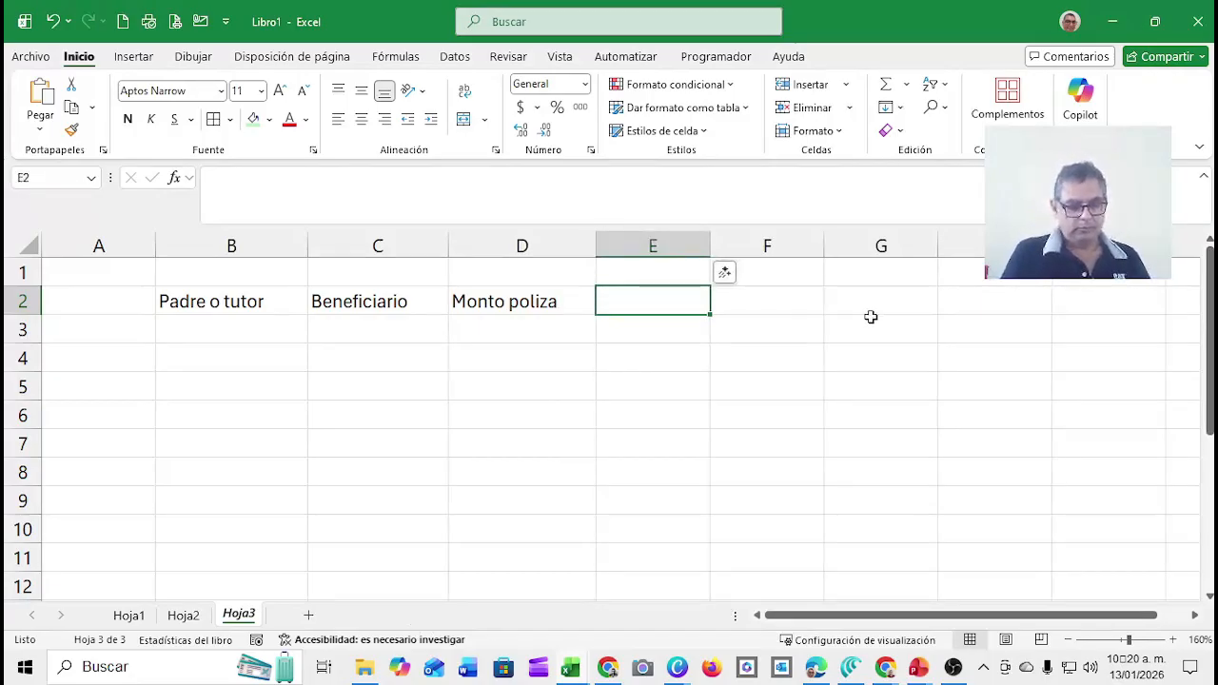
text(Est)
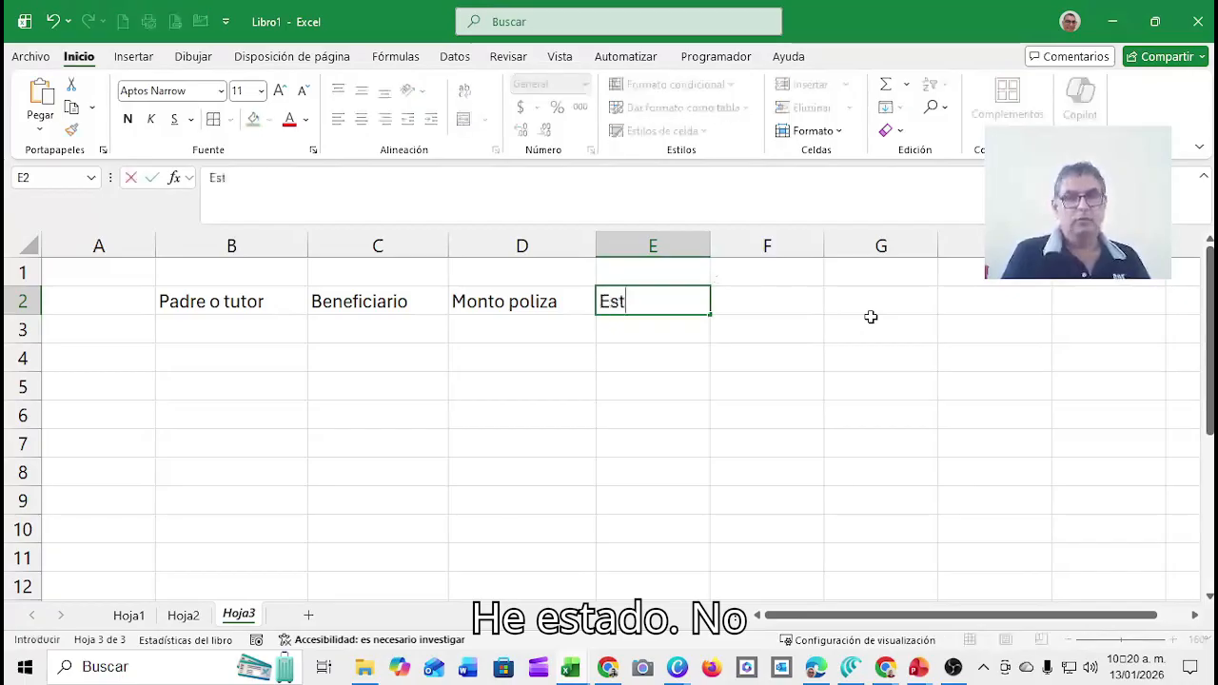
text(ado d)
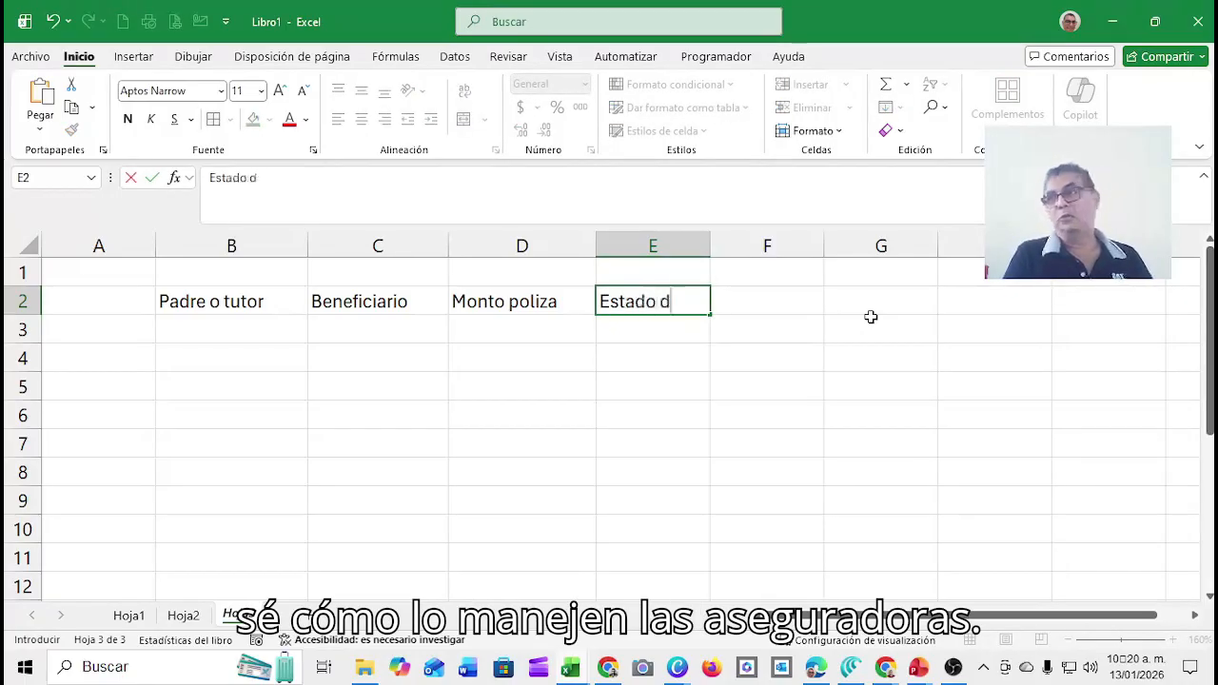
text(e)
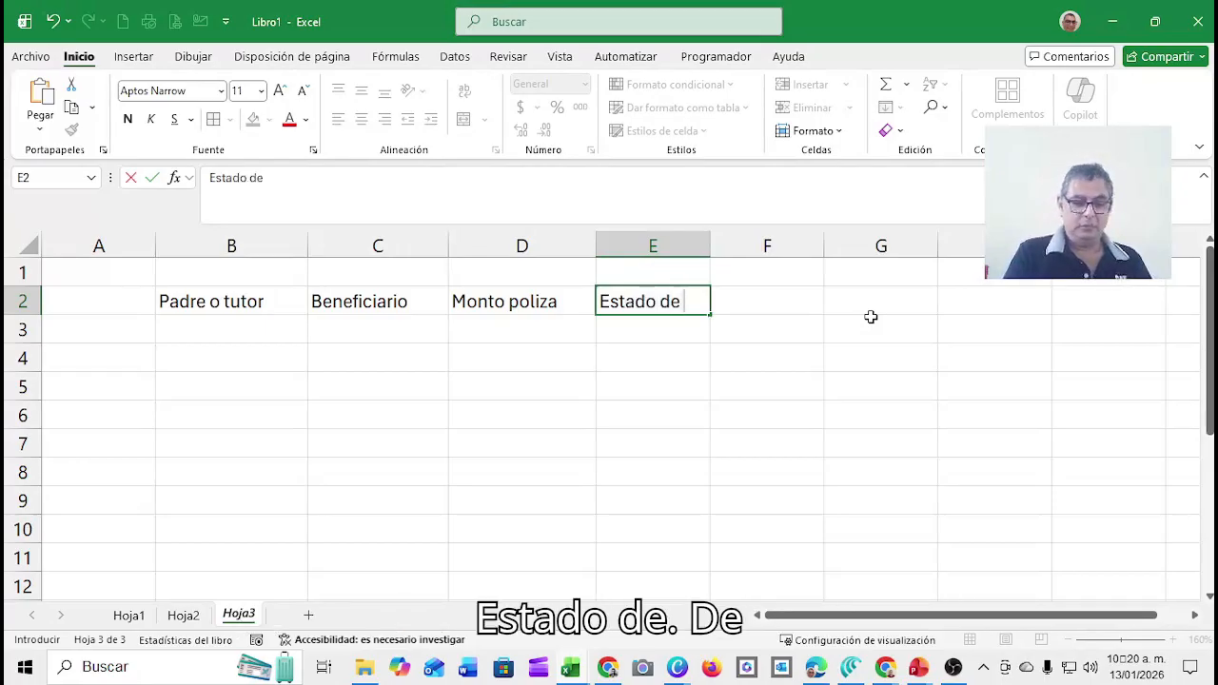
key(BackSpace)
key(BackSpace)
key(BackSpace)
key(BackSpace)
key(BackSpace)
key(BackSpace)
key(BackSpace)
key(BackSpace)
key(BackSpace)
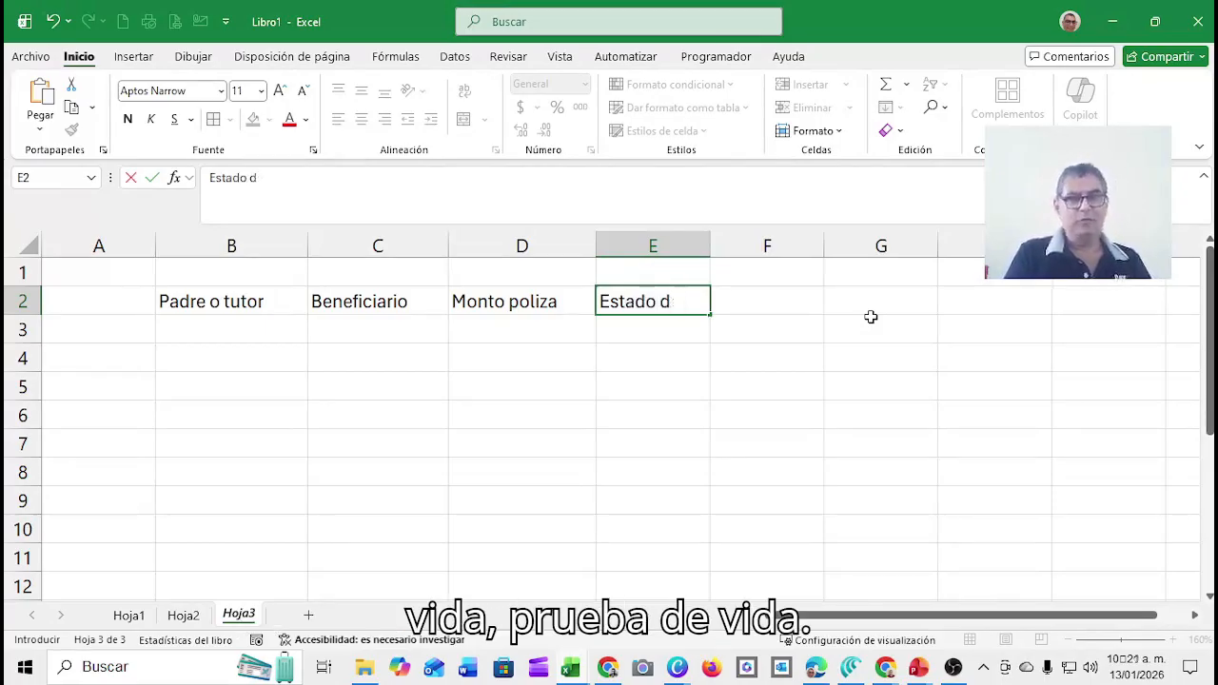
Enter the header "Prueba de vida" in cell E2 and widen column E to fit it.
text(Pr)
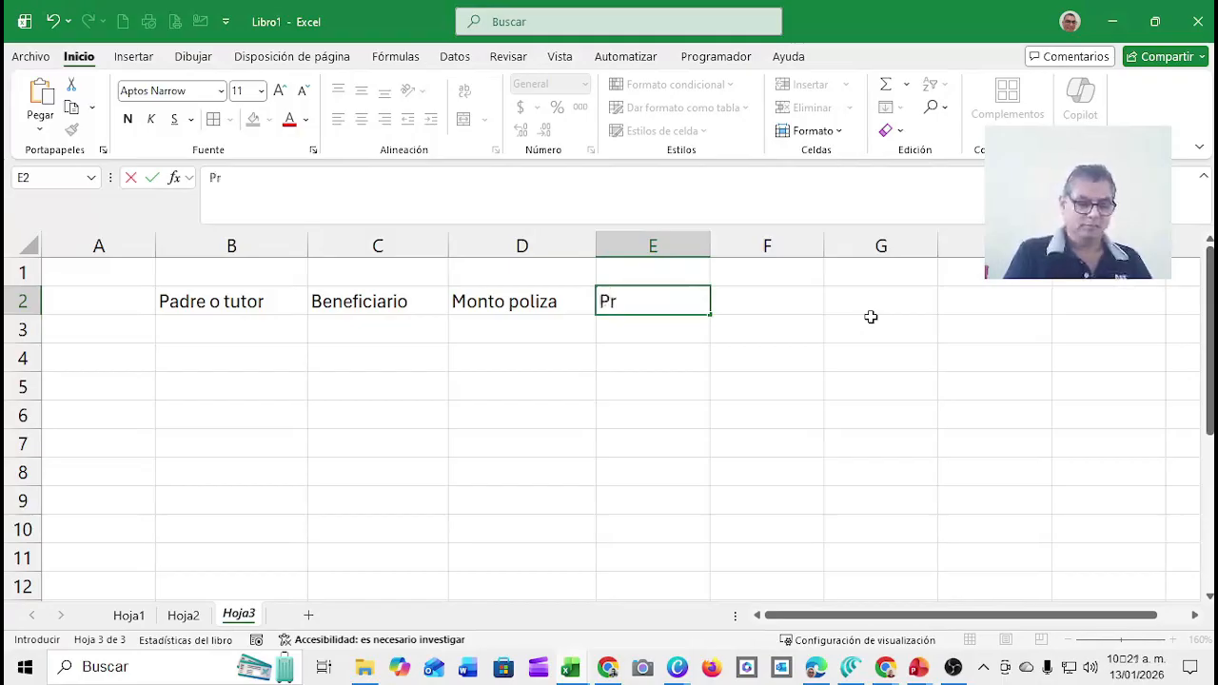
text(ueba de vida)
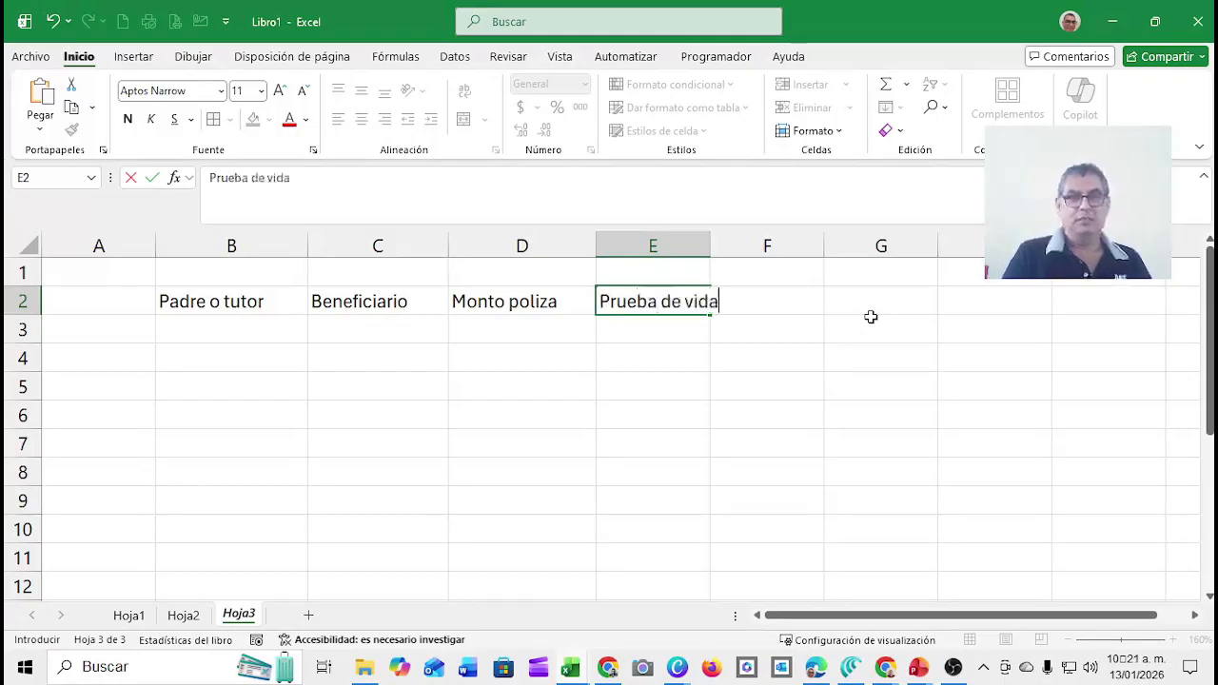
key(Return)
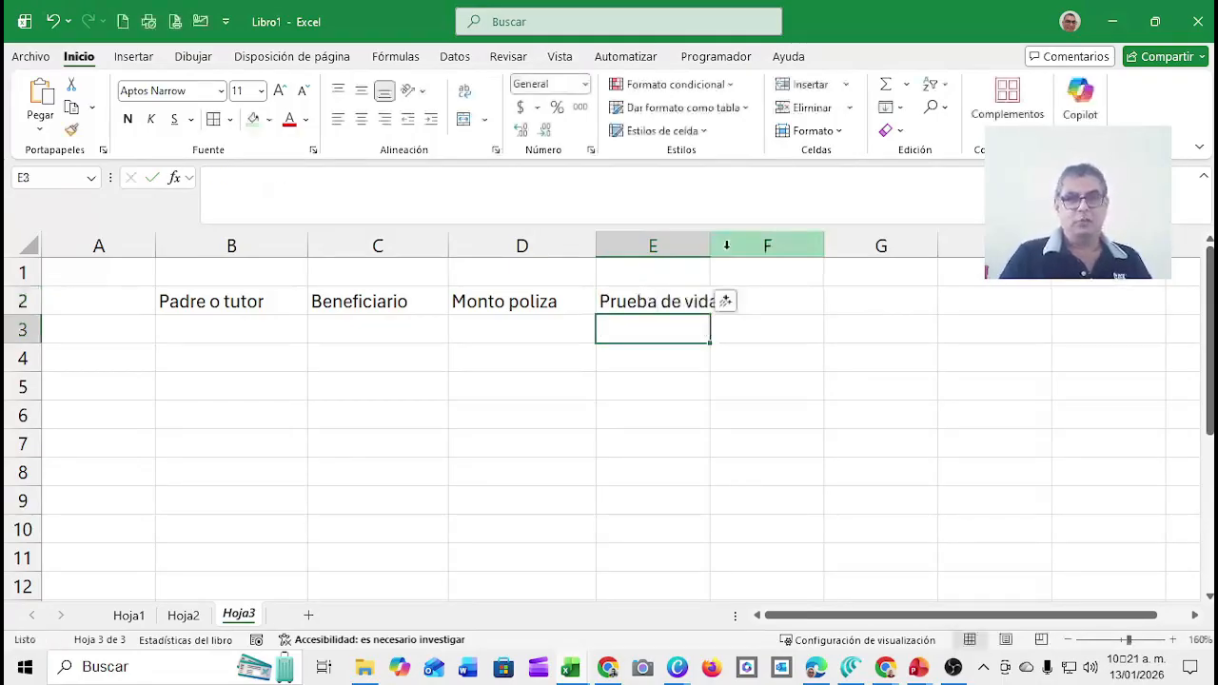
drag(714, 246, 743, 249)
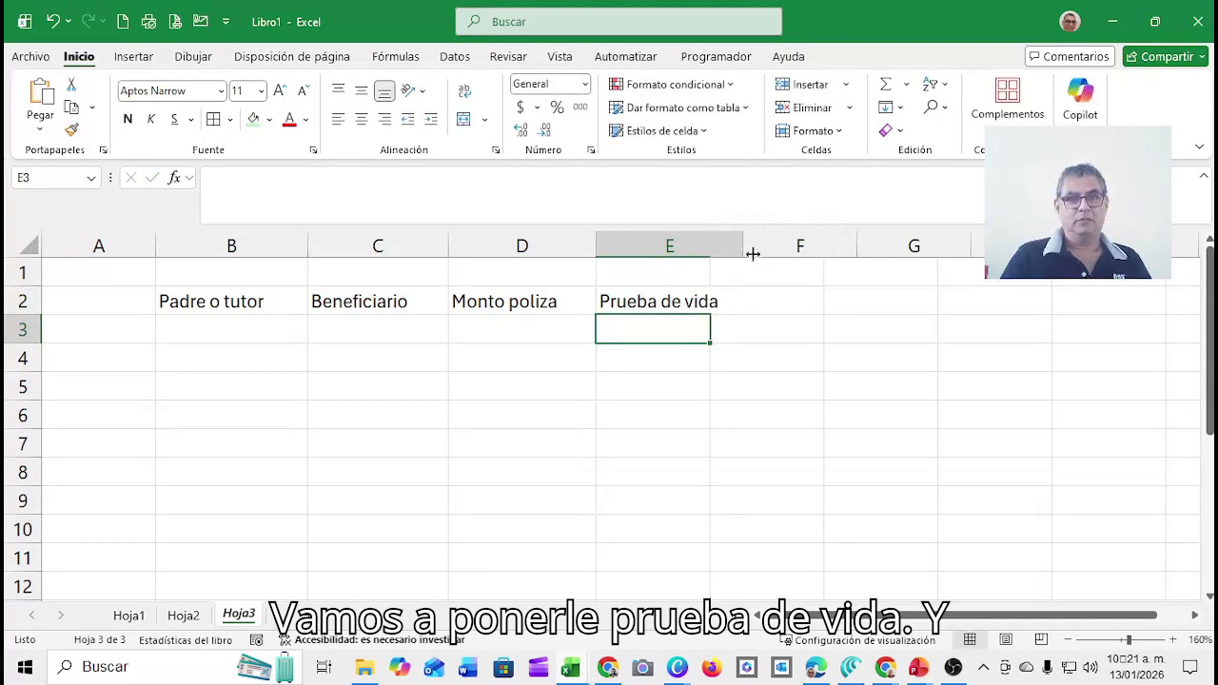
Enter the header "Fecha de nacimiento" in cell F2 and widen column F to fit it.
click(805, 299)
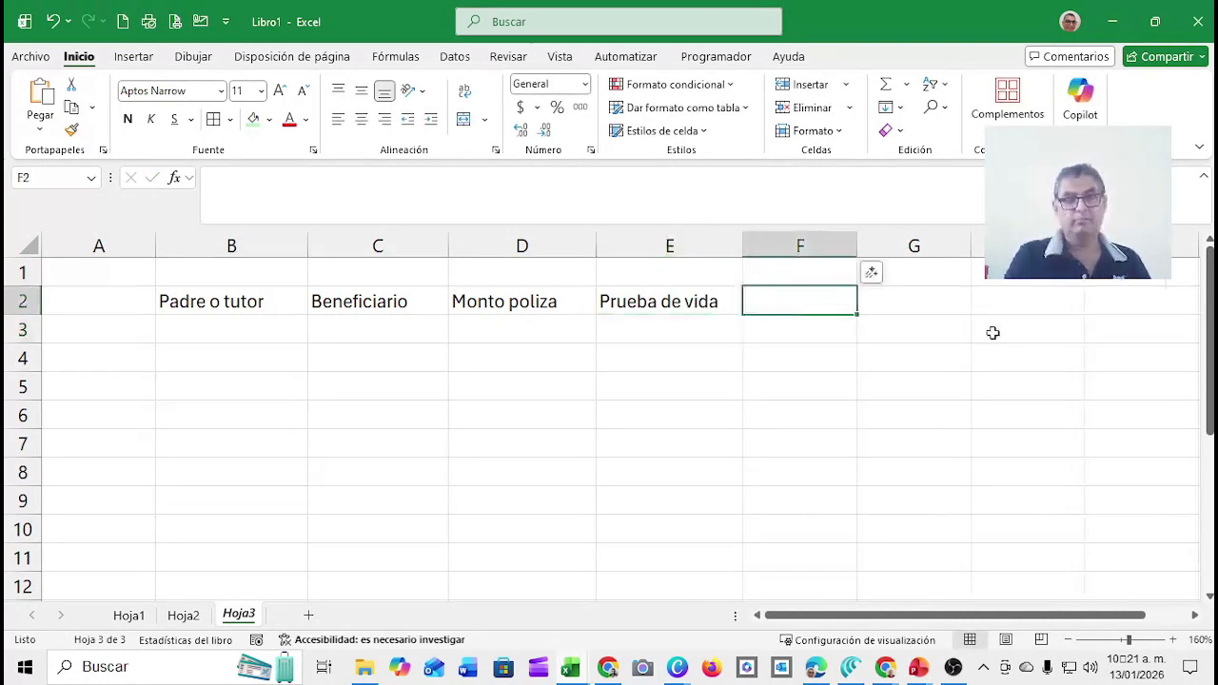
text(Fec)
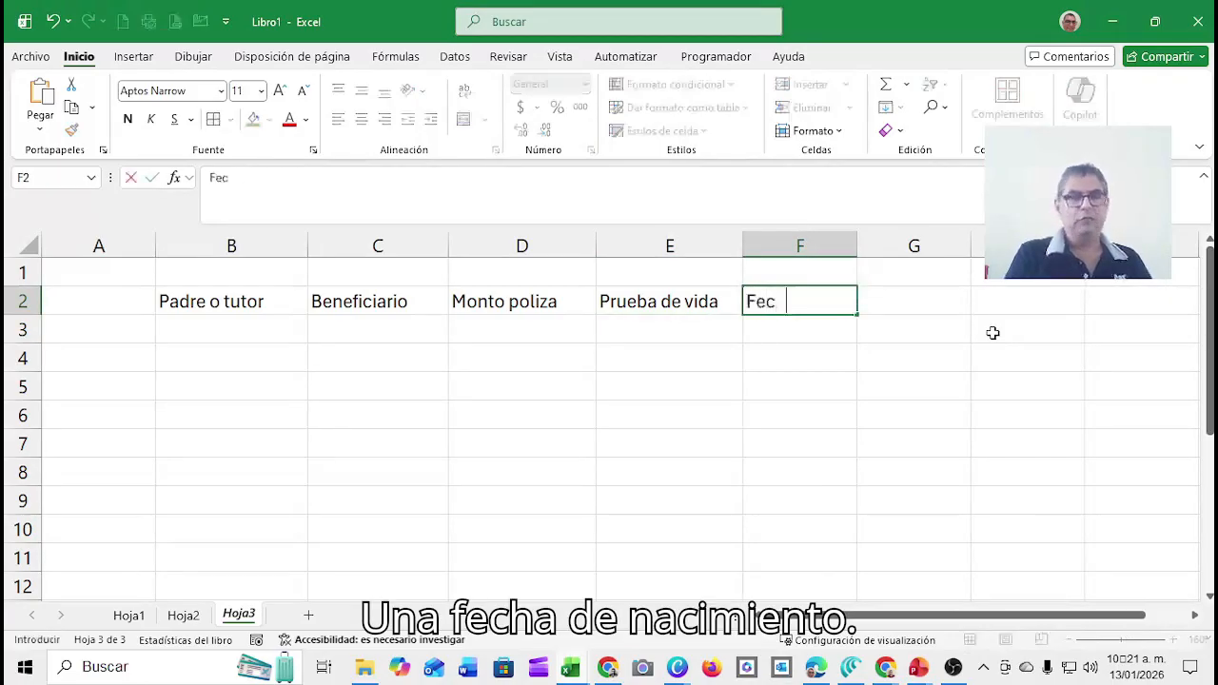
text(ha de nacimiento)
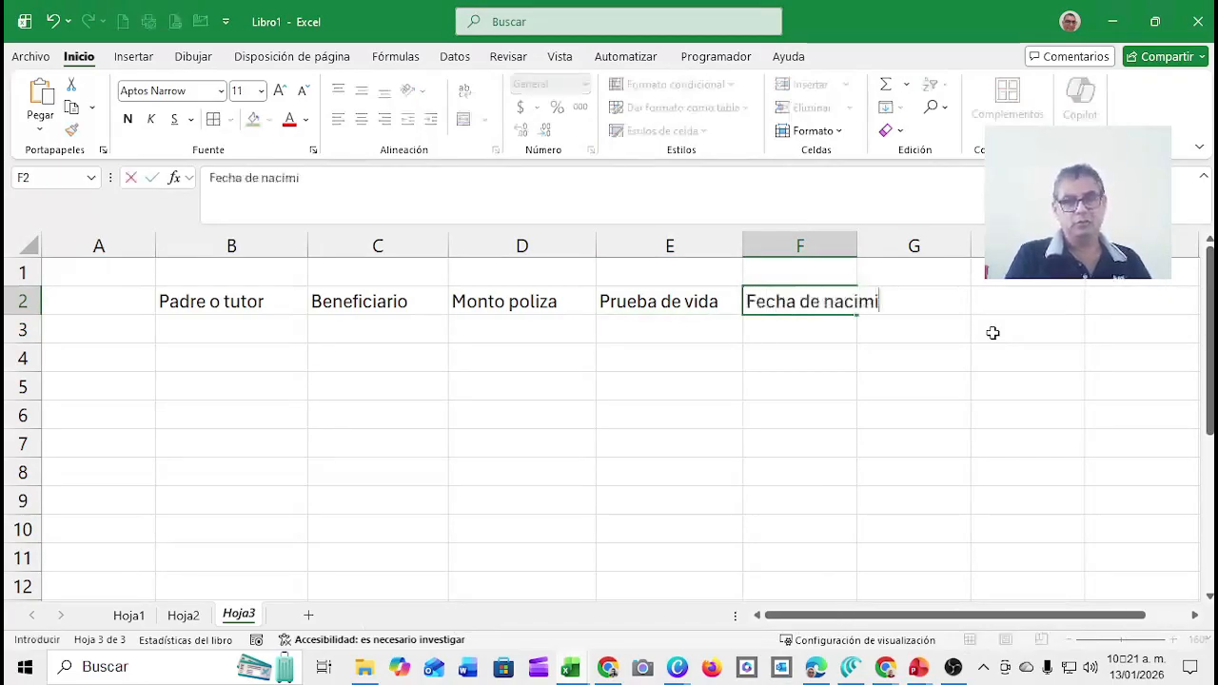
key(Return)
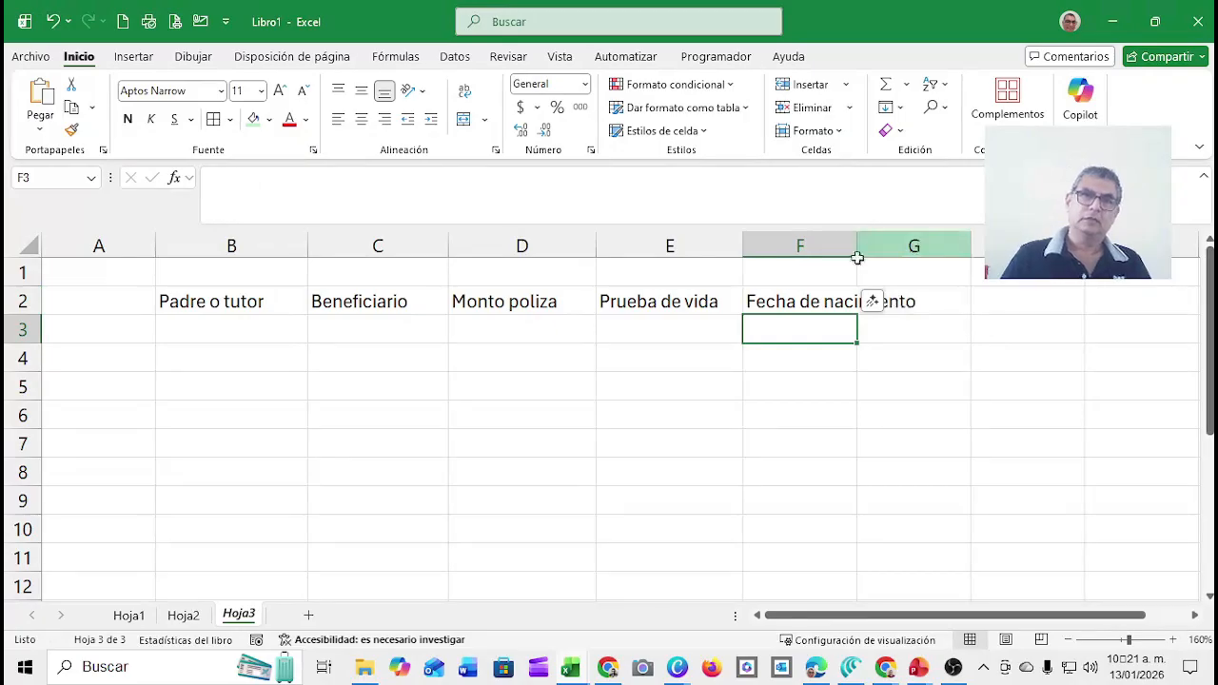
drag(857, 253, 931, 258)
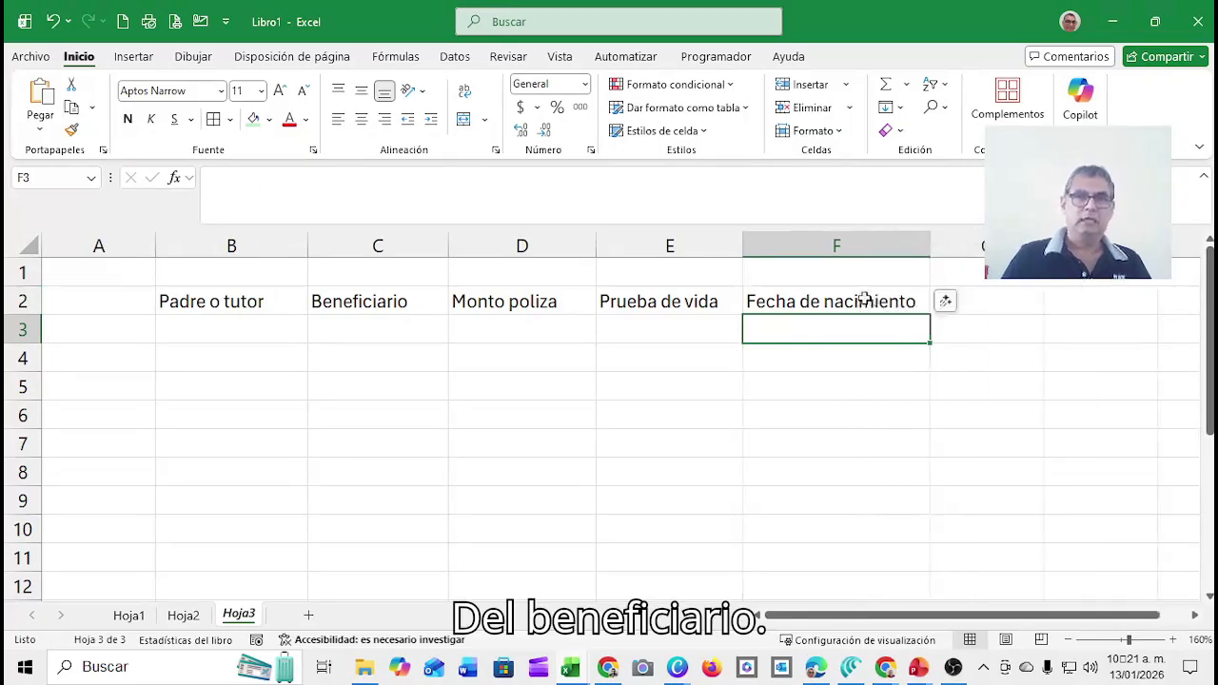
click(863, 300)
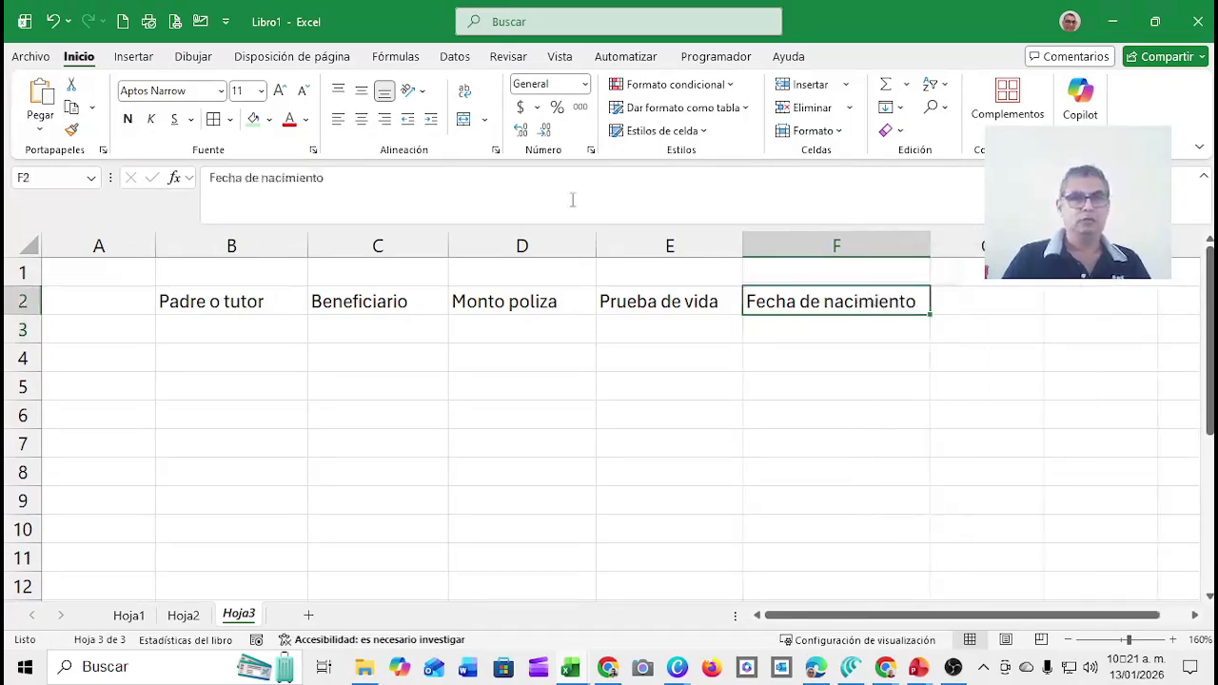
Widen column G slightly and enter the header "Pago de poliza" in cell G2.
click(987, 305)
drag(1044, 246, 1068, 246)
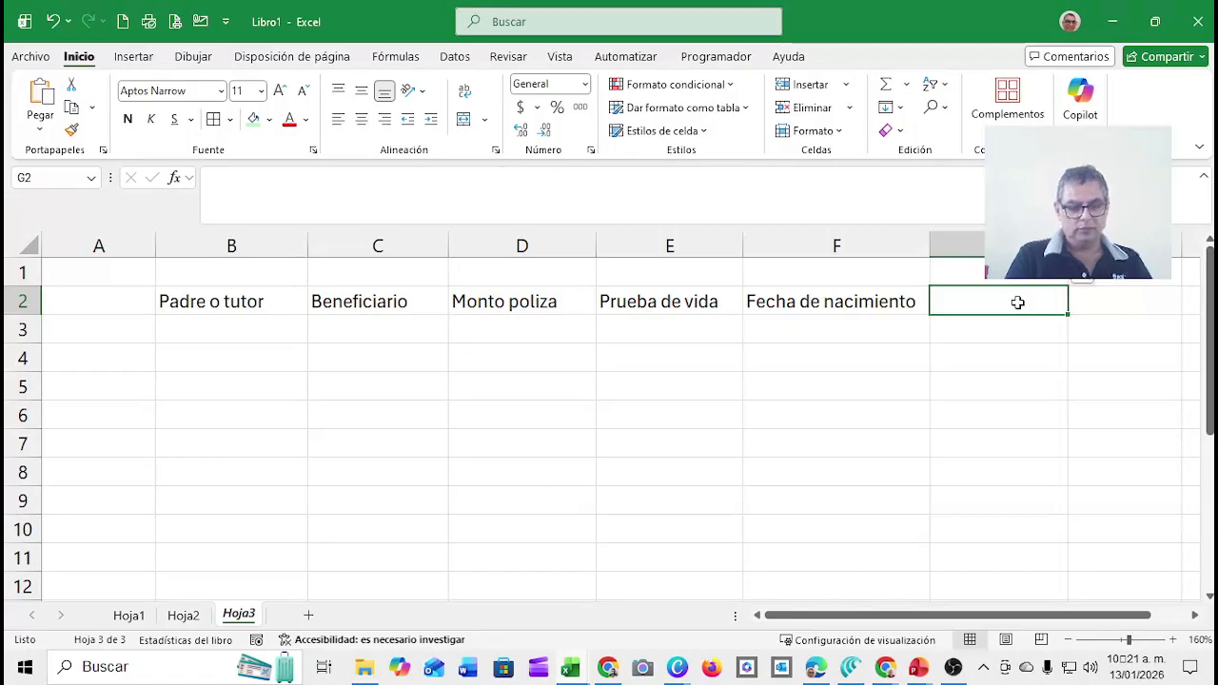
text(Pago de)
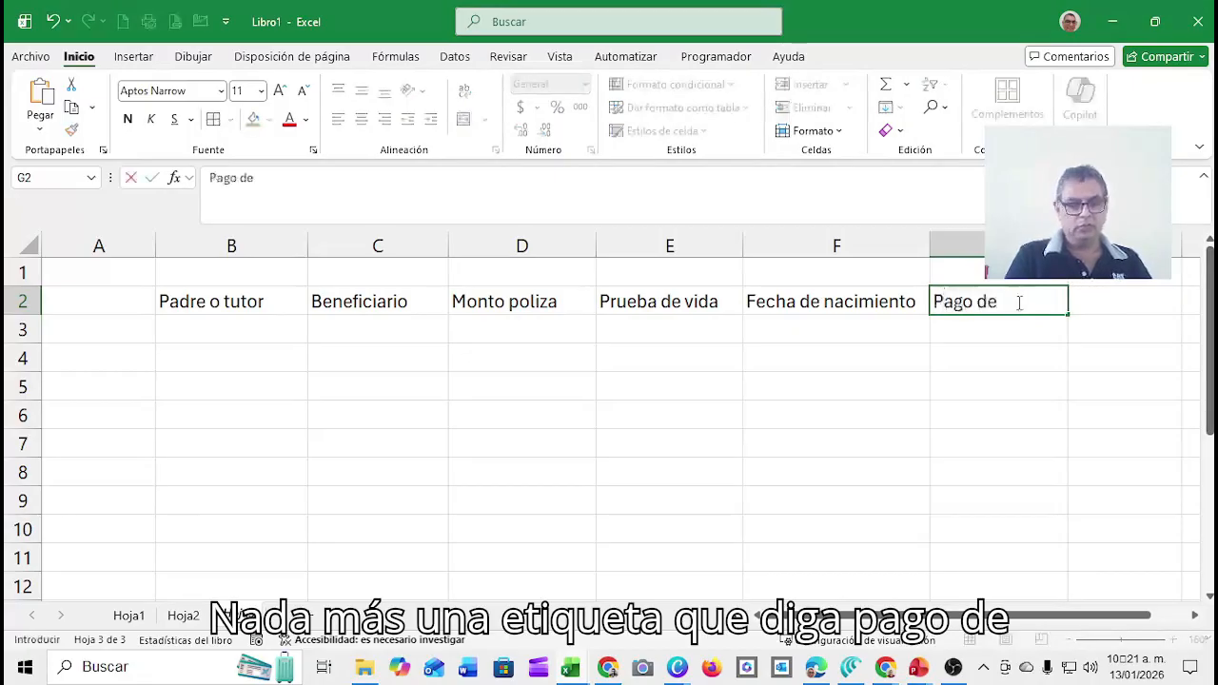
text( poli)
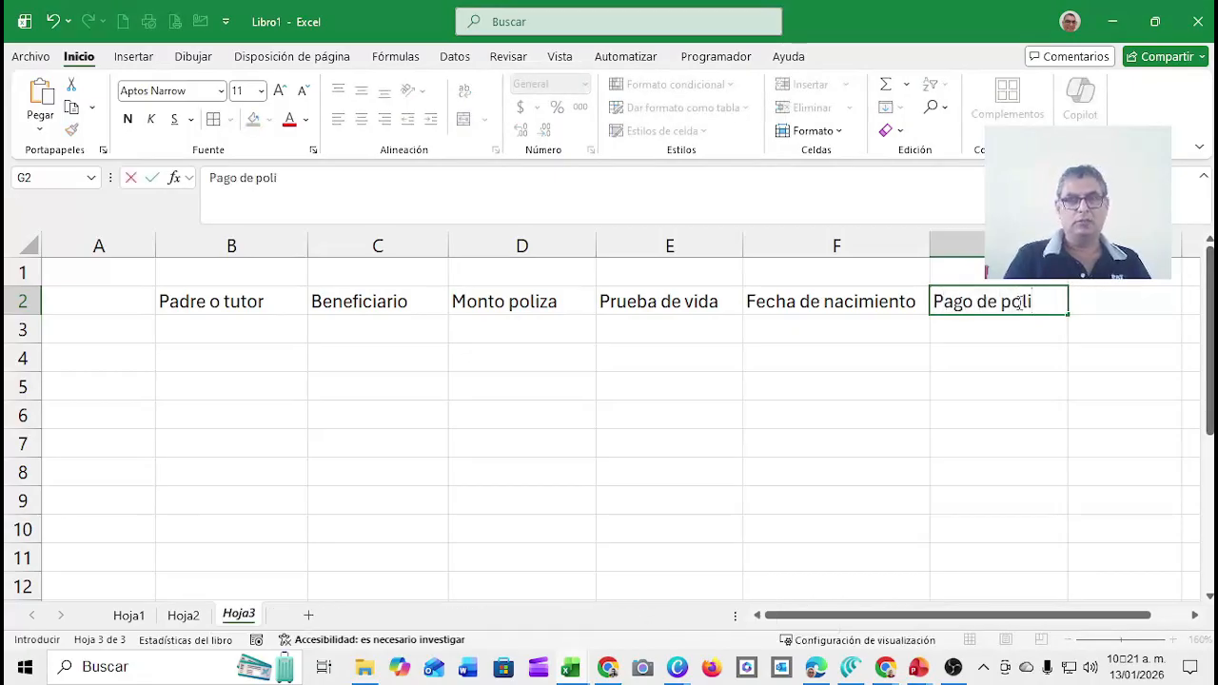
text(za)
key(Return)
Enter the first parent or guardian's name in cell B3 under Padre o tutor.
key(Left)
key(Left)
key(Left)
key(Left)
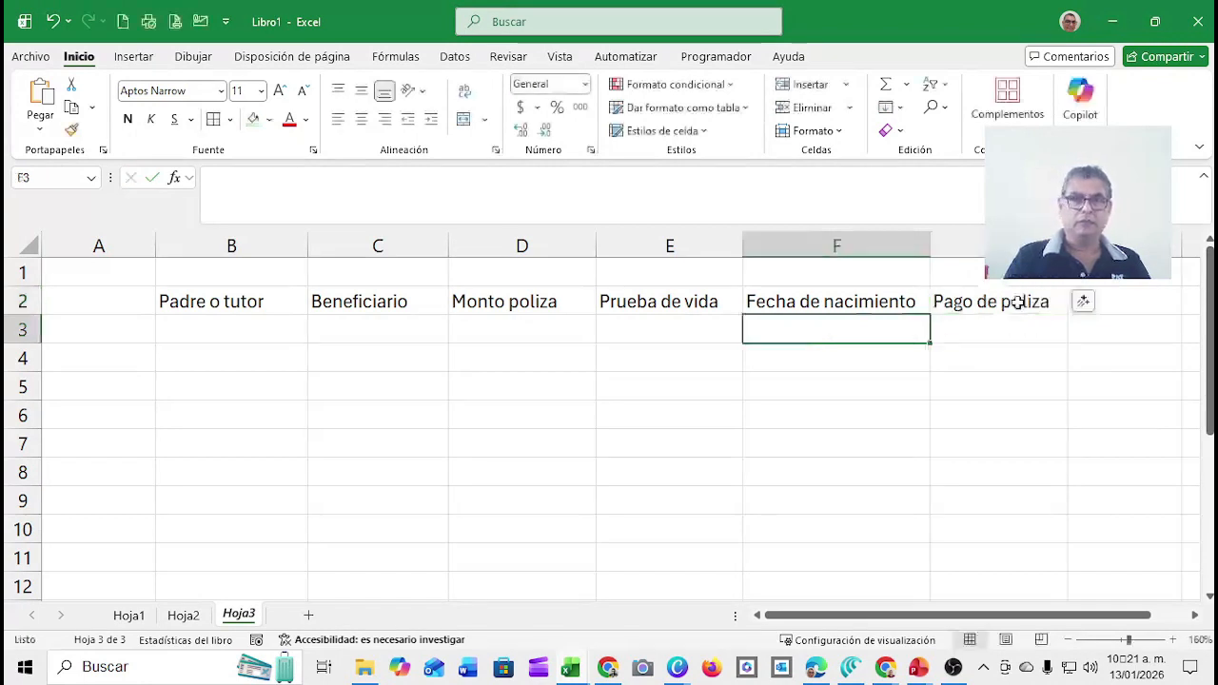
key(Left)
key(Left)
key(Right)
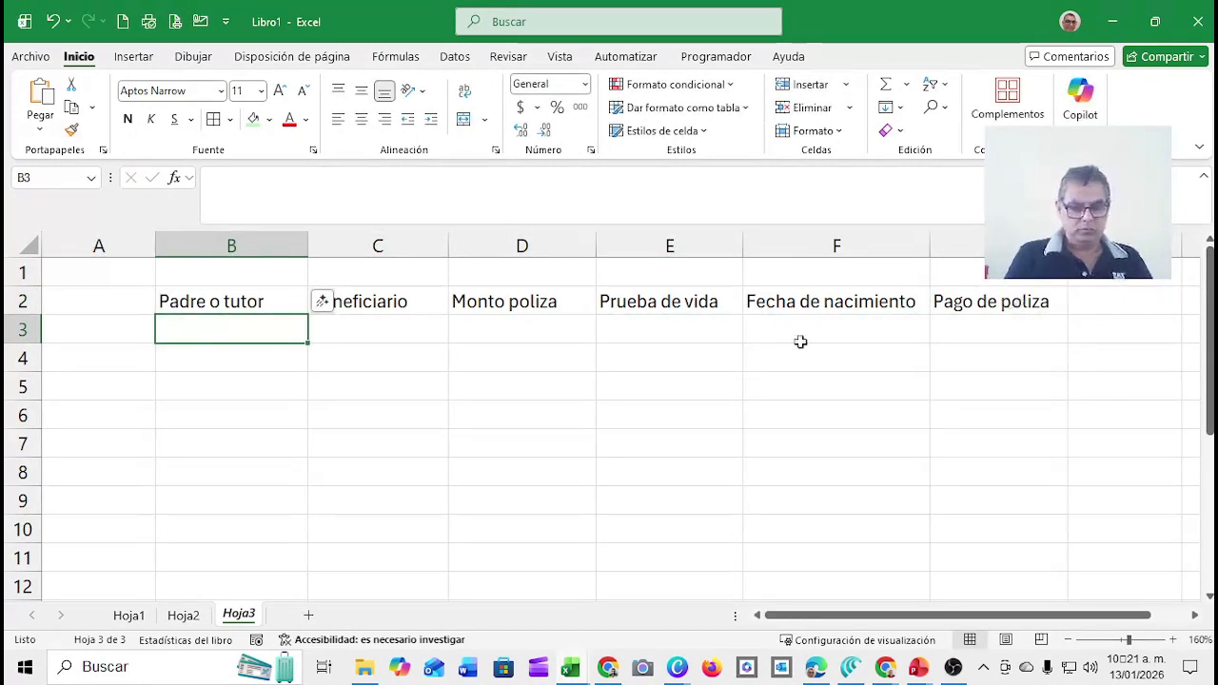
text(Larissa)
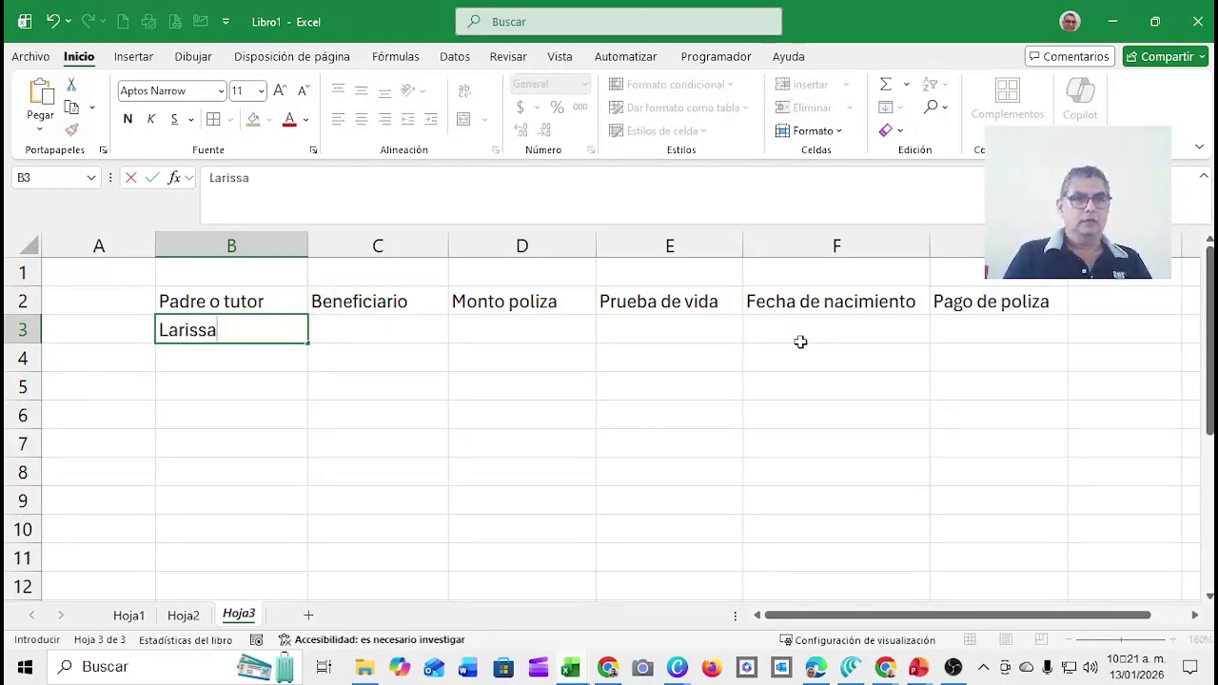
text( N.)
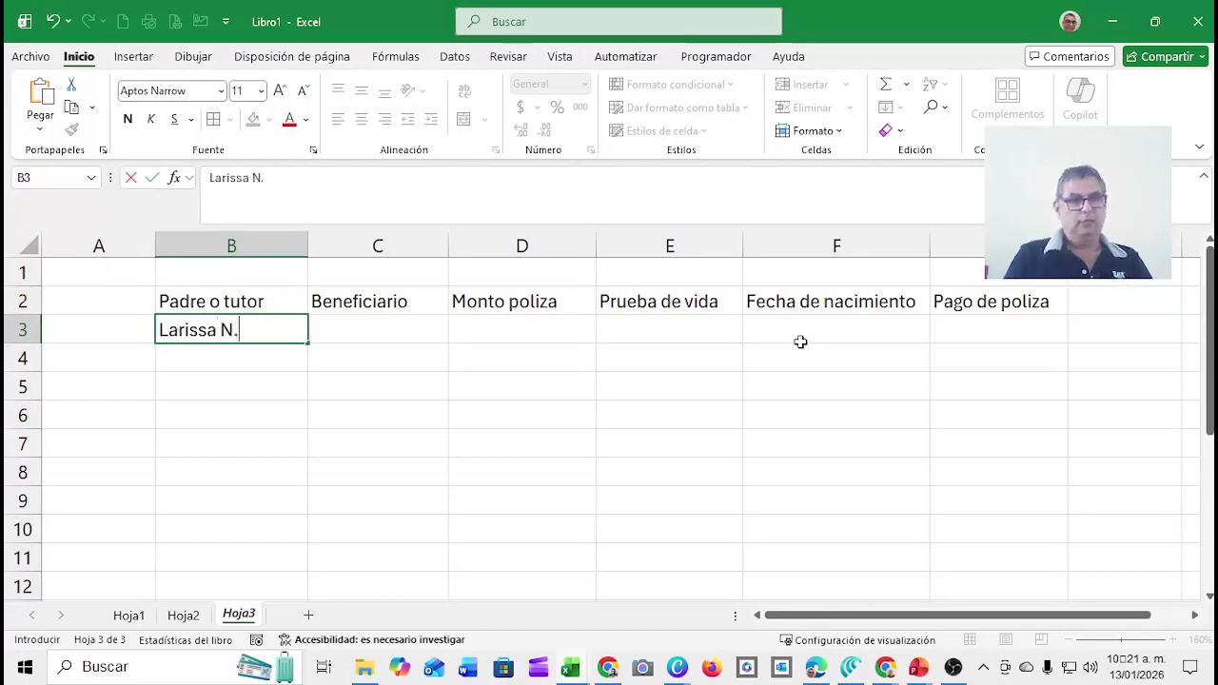
key(Return)
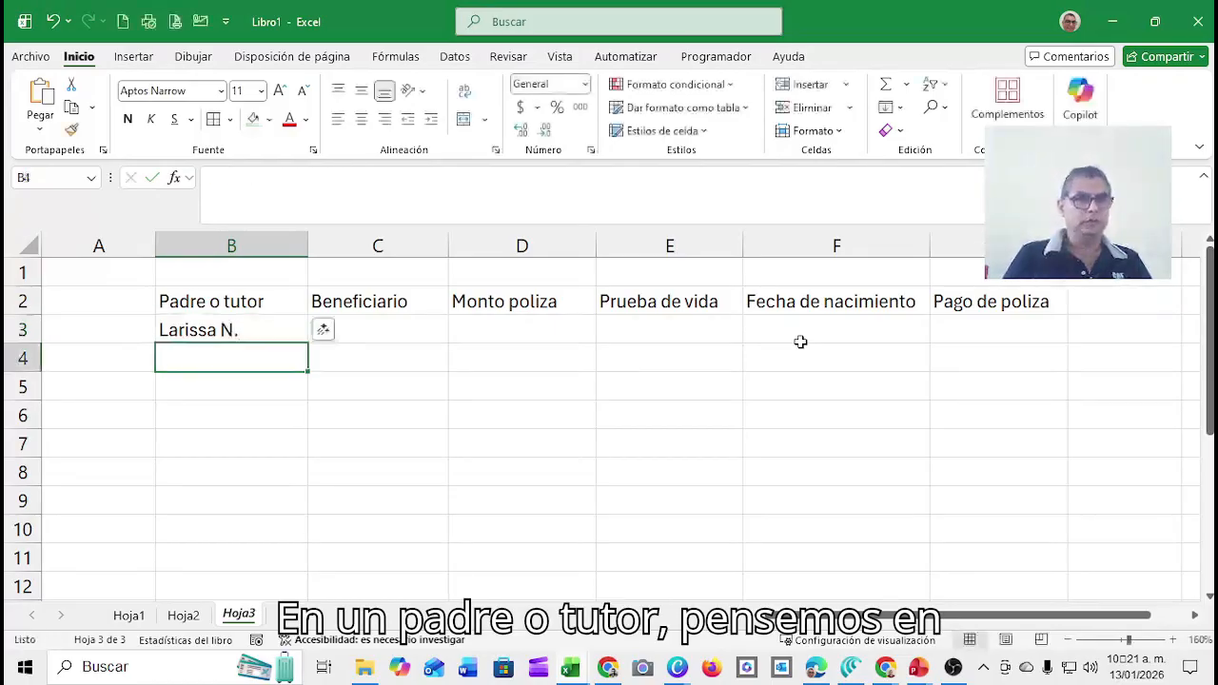
Enter the first beneficiary's name in cell C3 under Beneficiario.
key(Up)
key(Right)
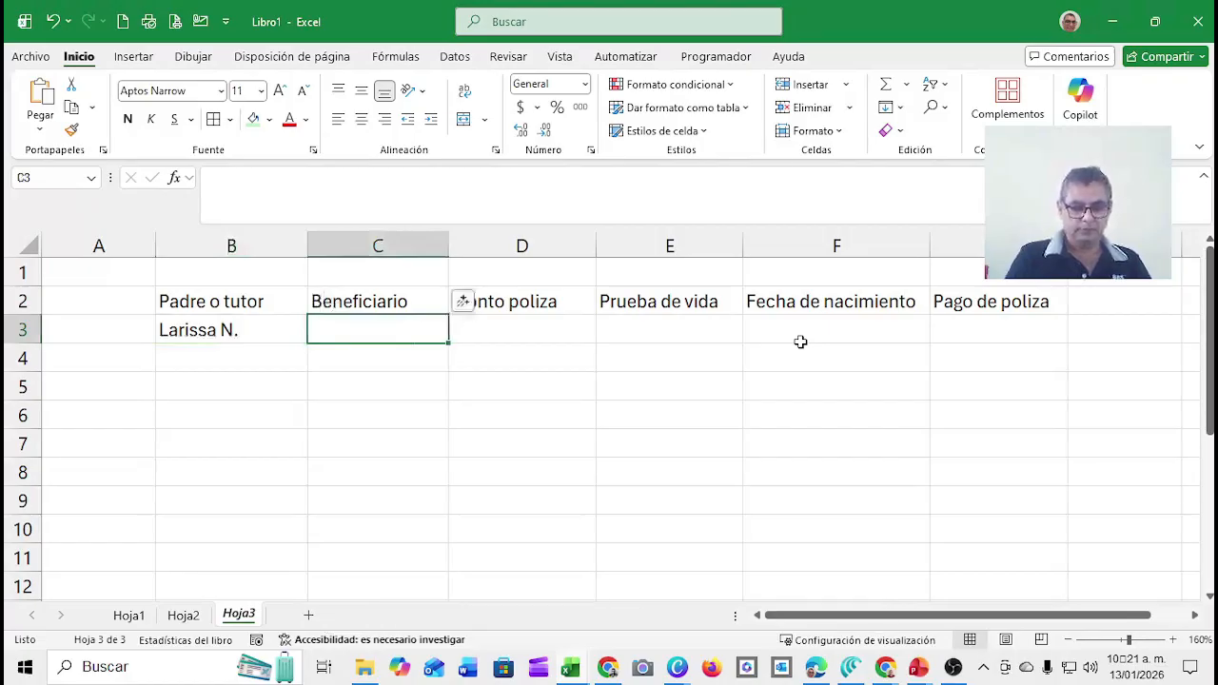
text(Li)
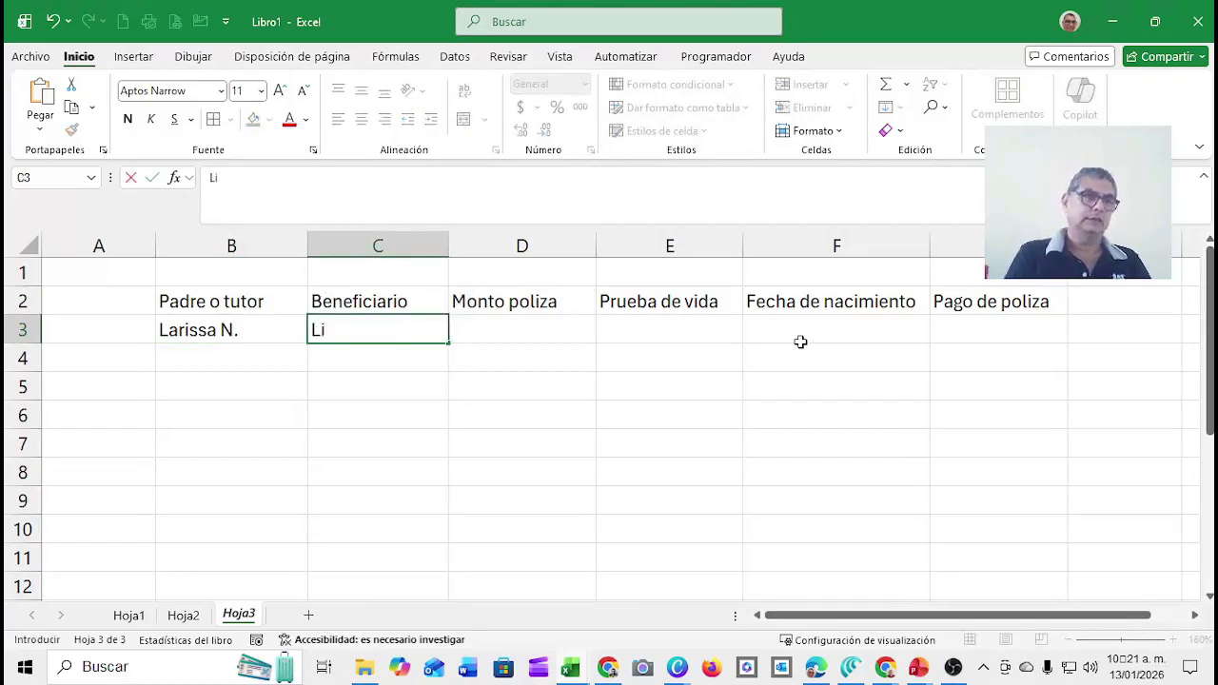
text(sa)
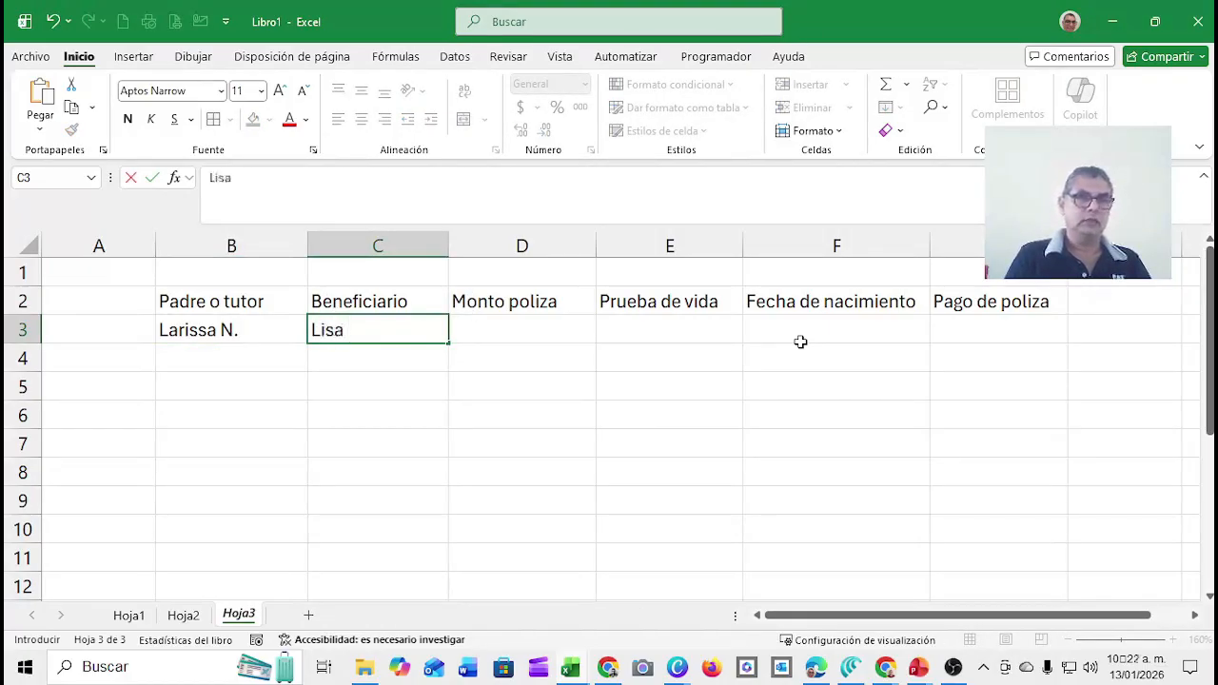
text( M)
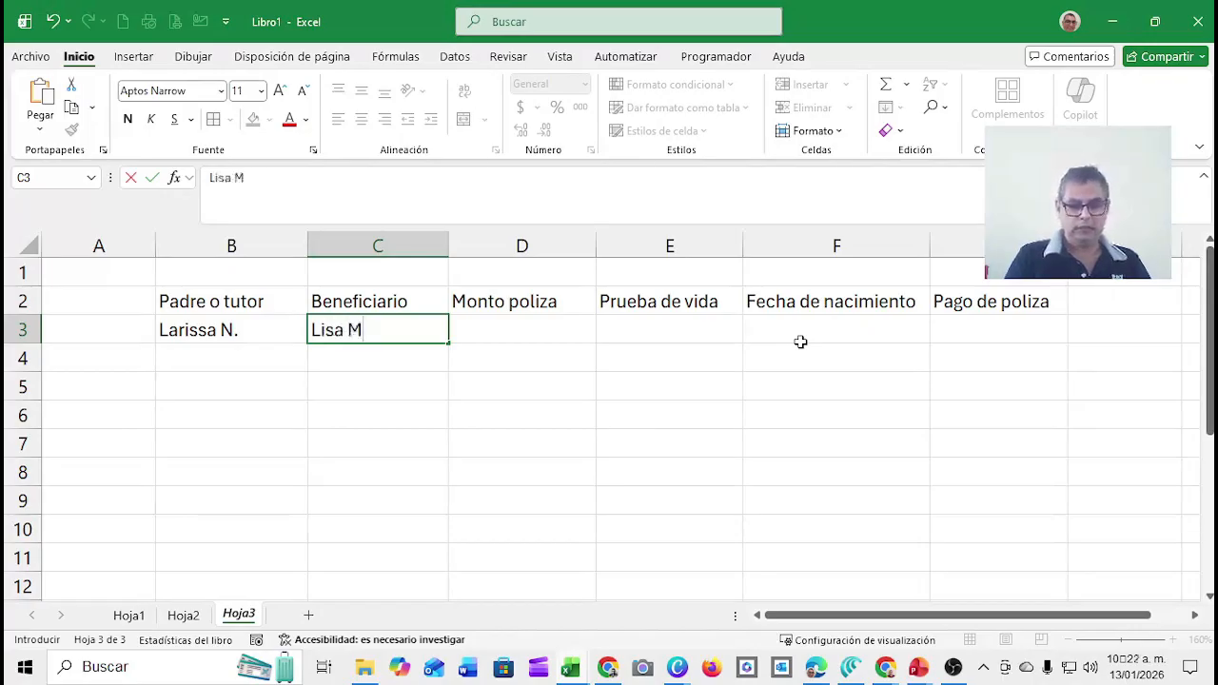
text(.)
key(Return)
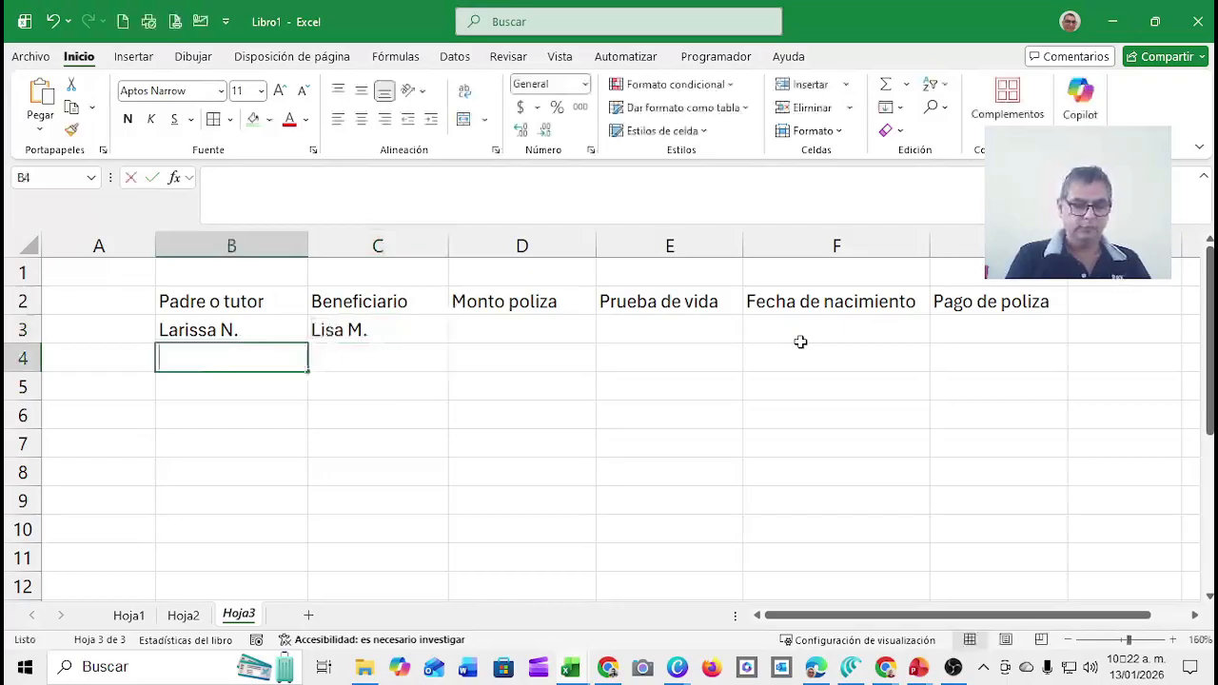
Enter the second record's guardian name in cell B4 and beneficiary name in cell C4.
text(John)
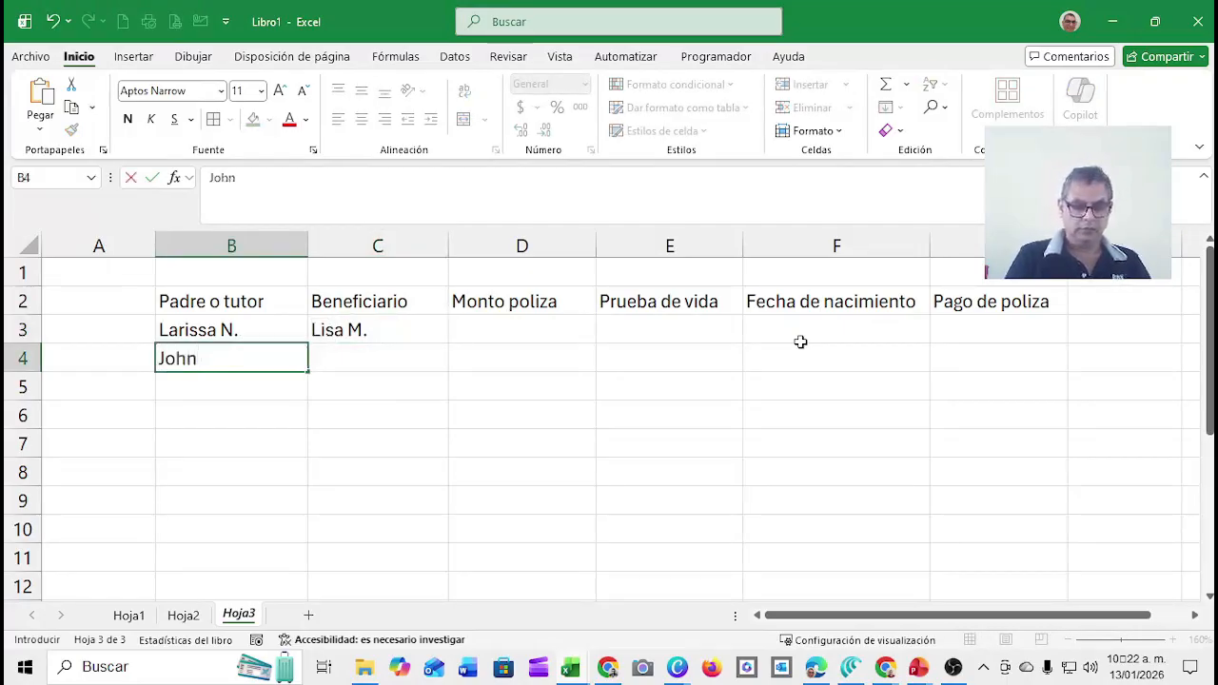
text( M.)
key(Tab)
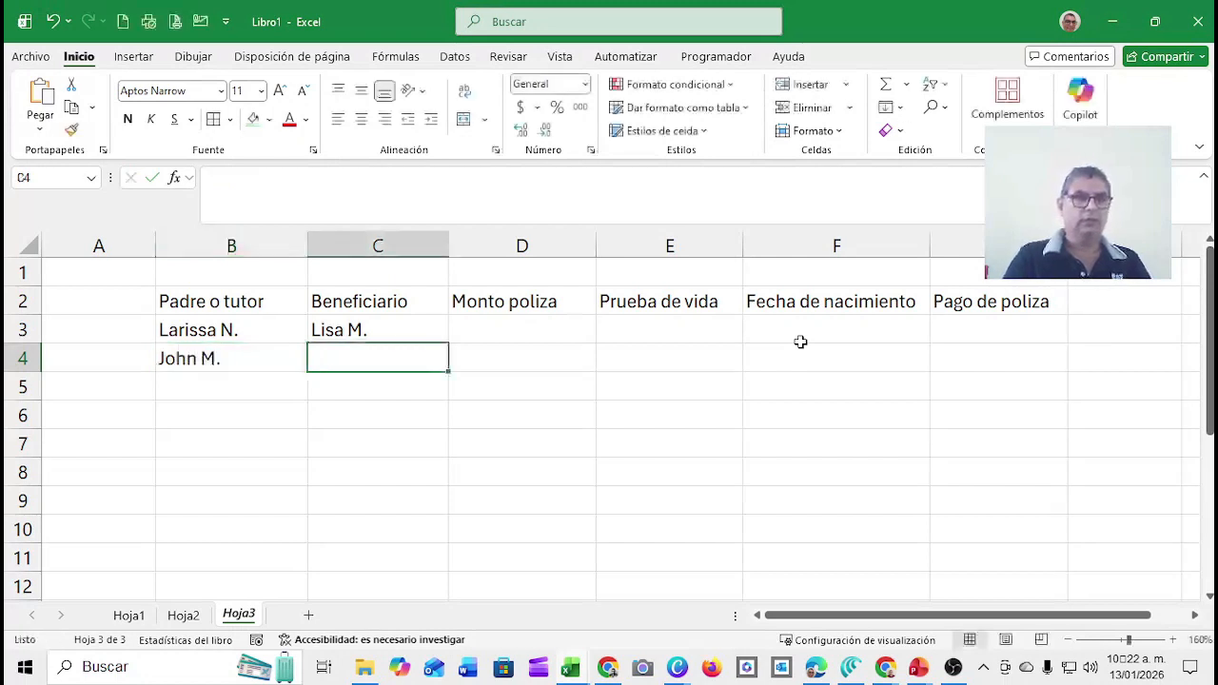
text(Karl)
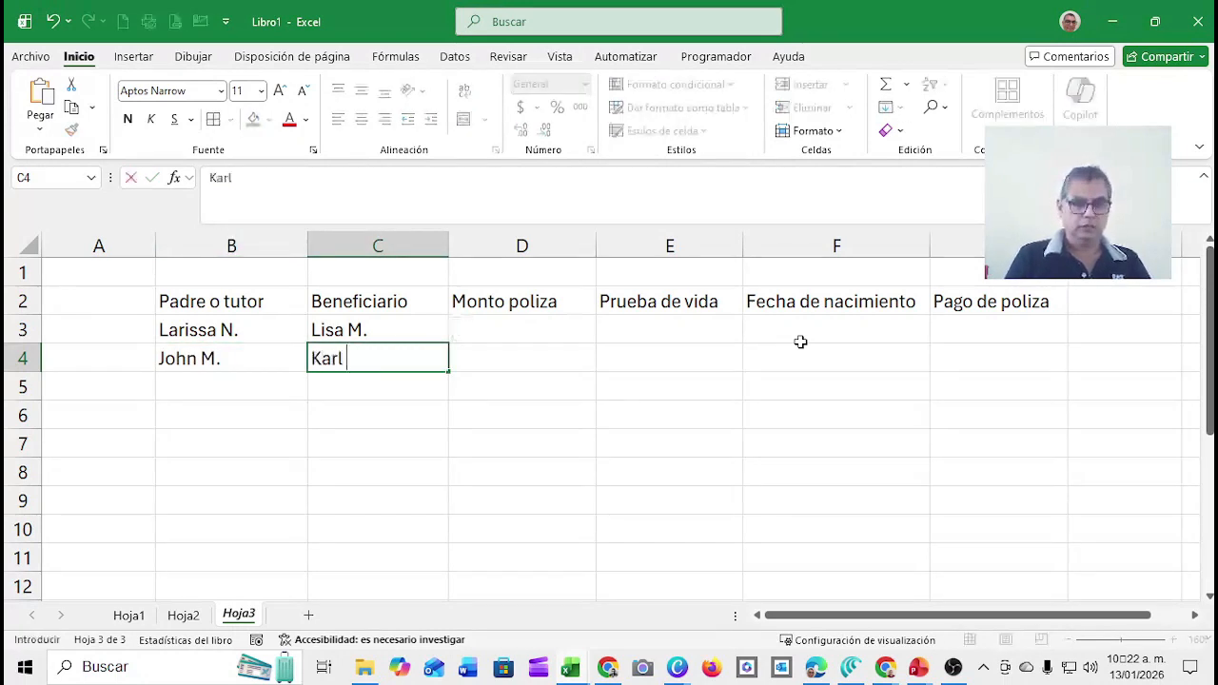
text( K.)
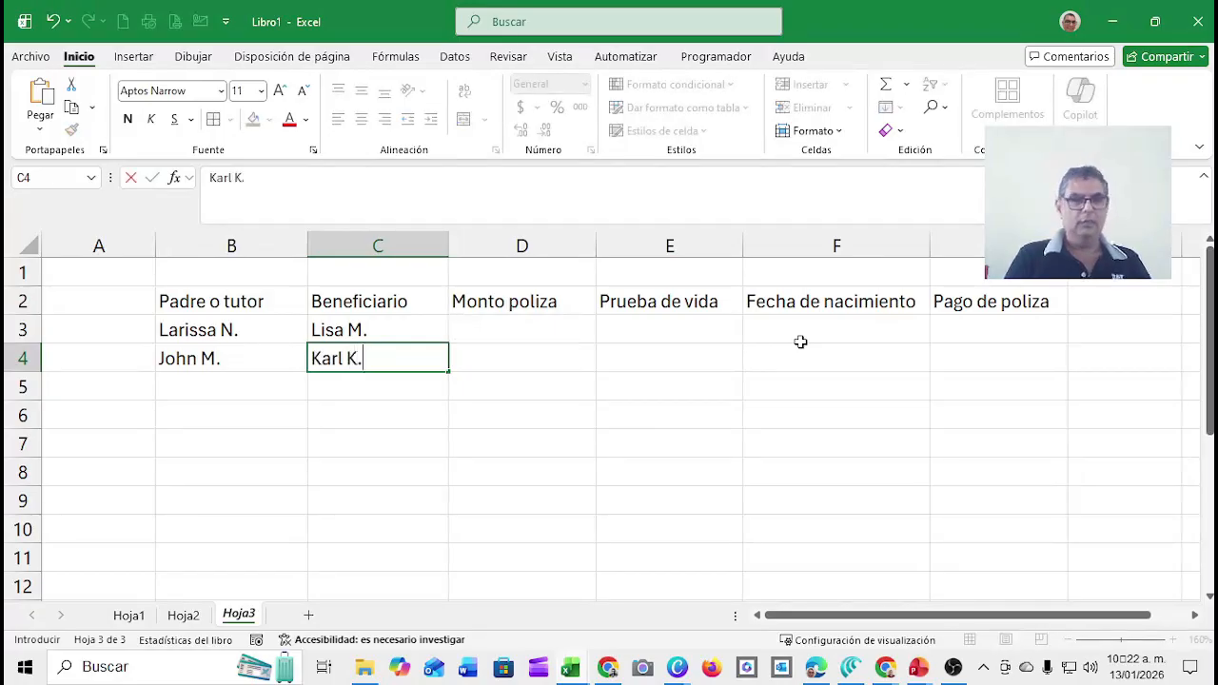
key(Return)
key(Left)
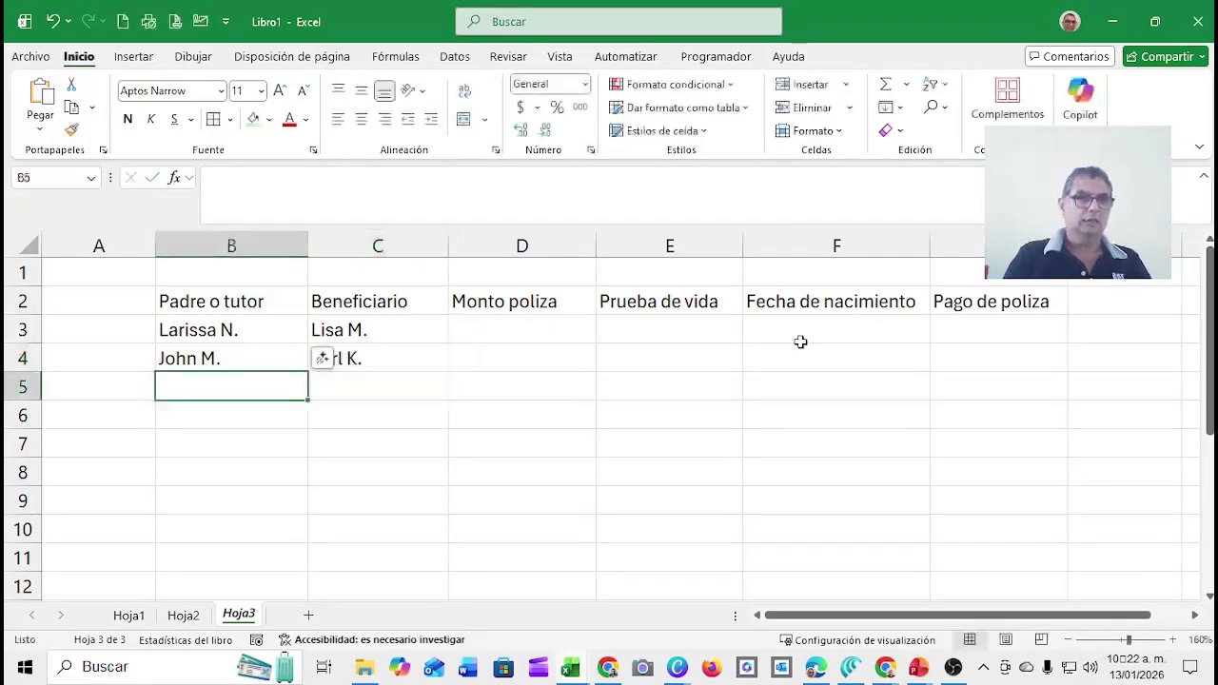
Enter the third record's guardian name in cell B5 and beneficiary name in cell C5.
text(Peter)
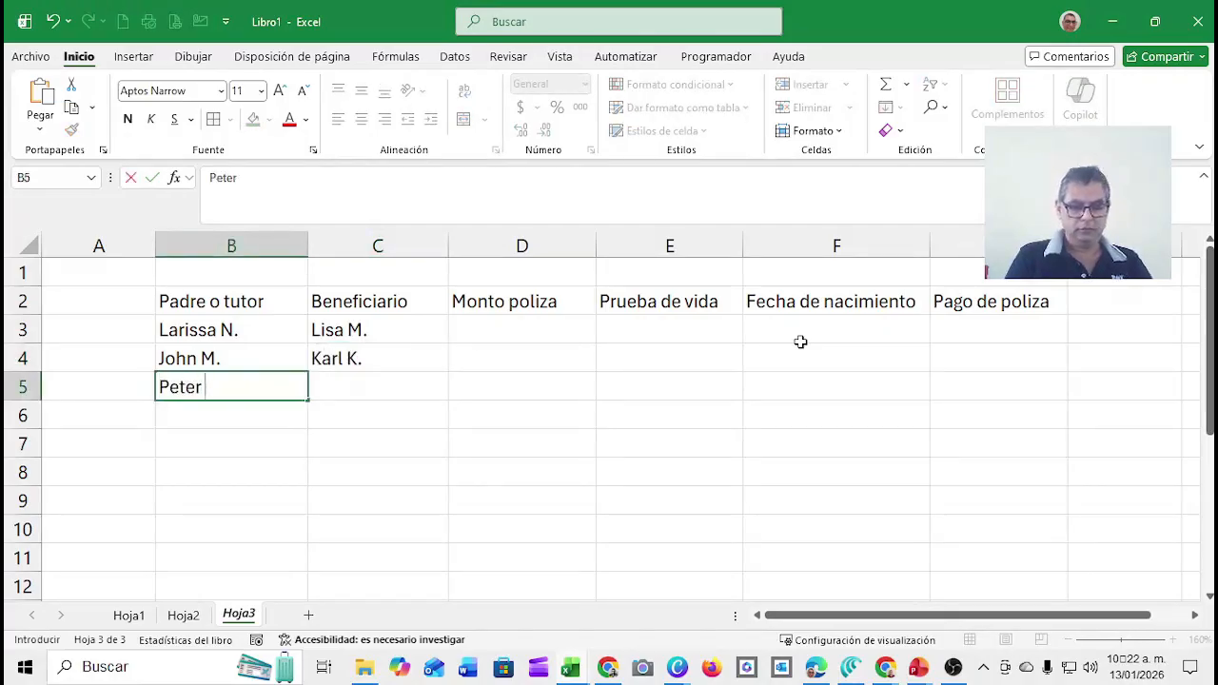
text( J.)
key(Return)
key(Up)
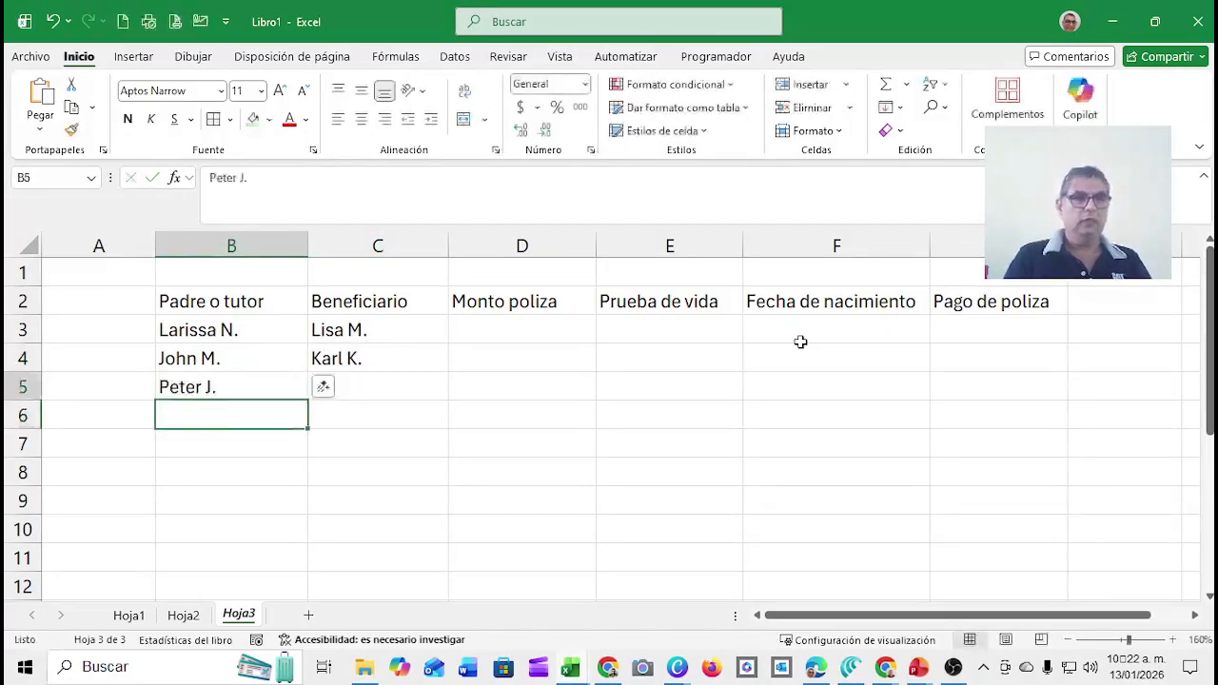
key(Right)
text(J)
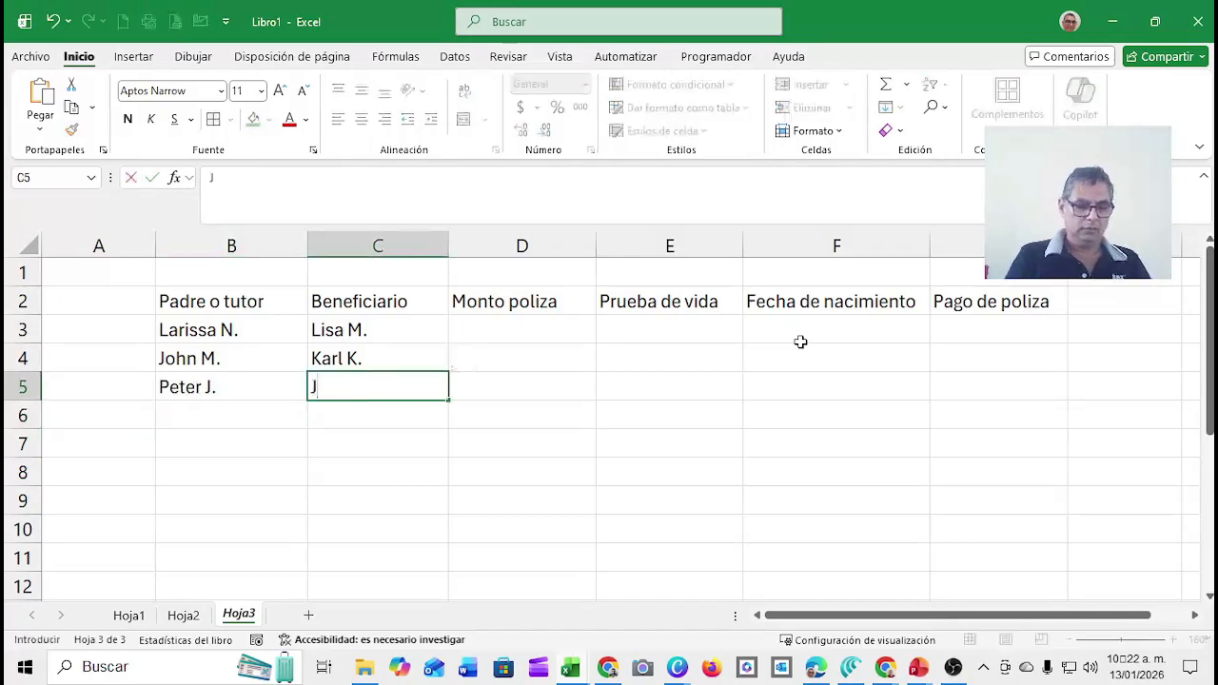
text(ean)
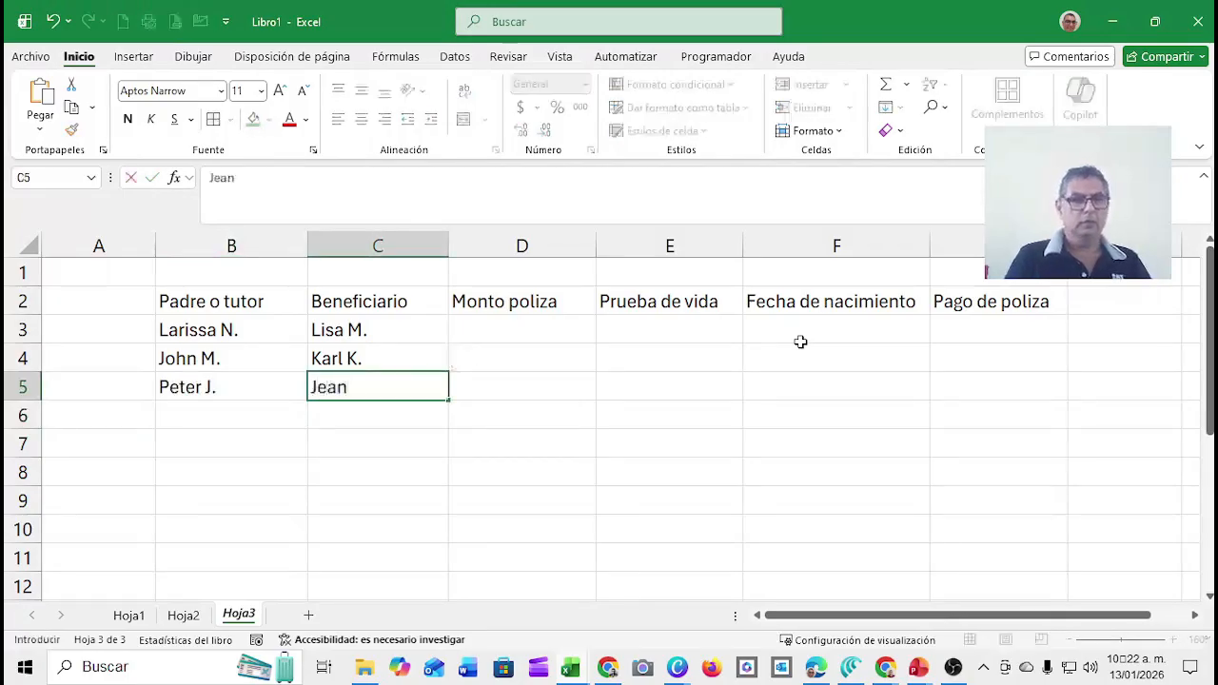
text( L.)
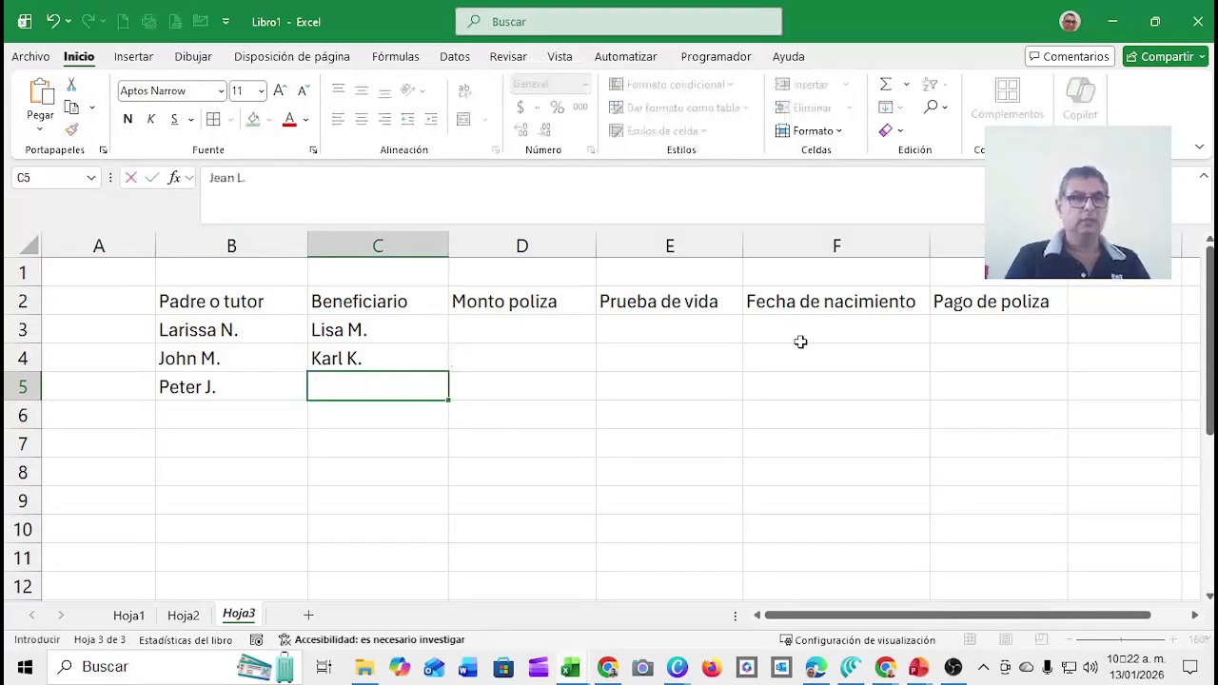
key(Return)
key(Left)
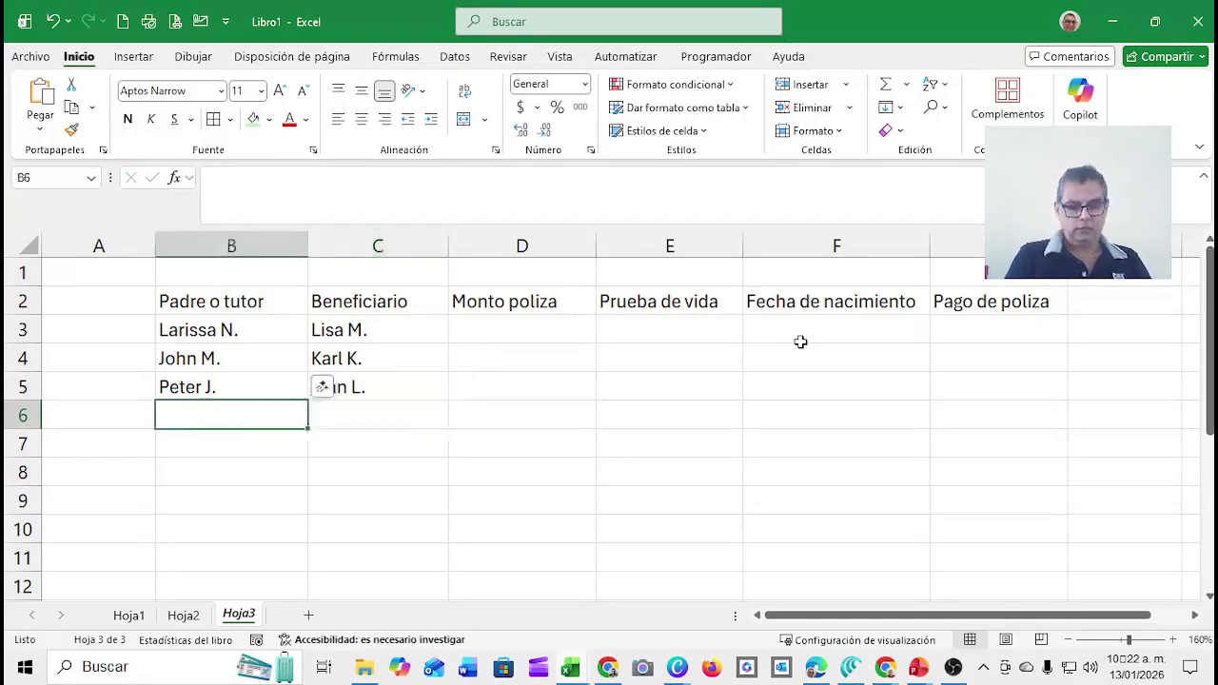
Enter the fourth record's guardian name in cell B6 and beneficiary name with initial in cell C6.
text(O)
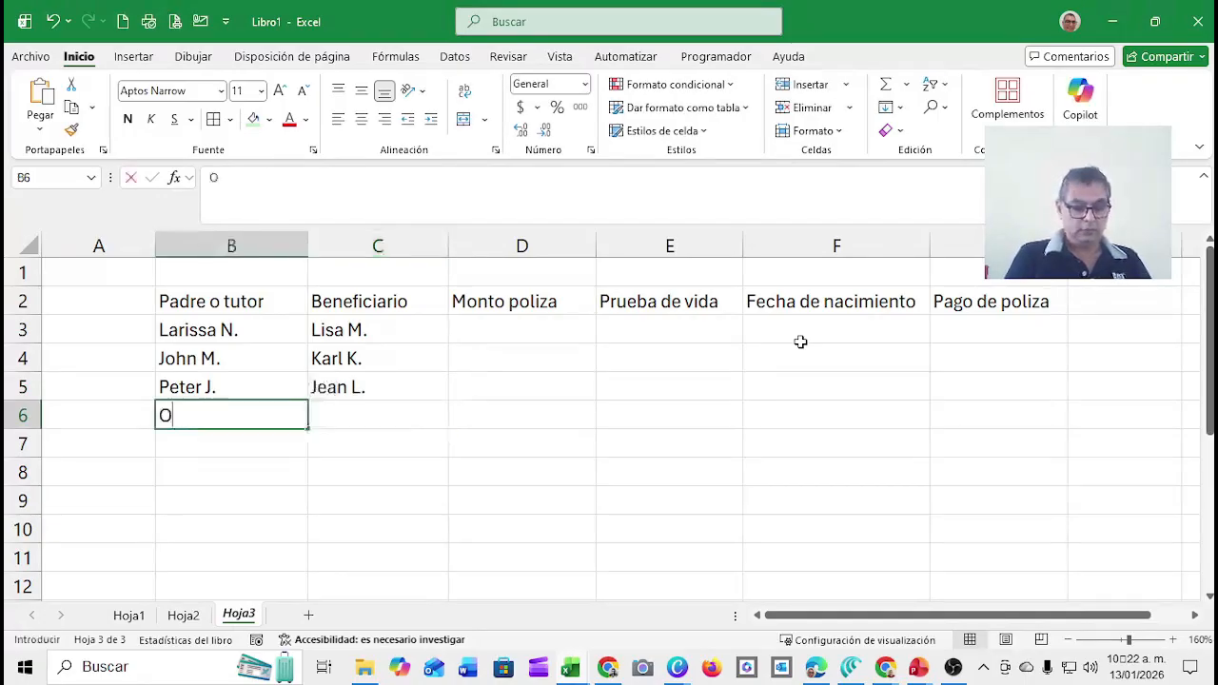
text(scar L.)
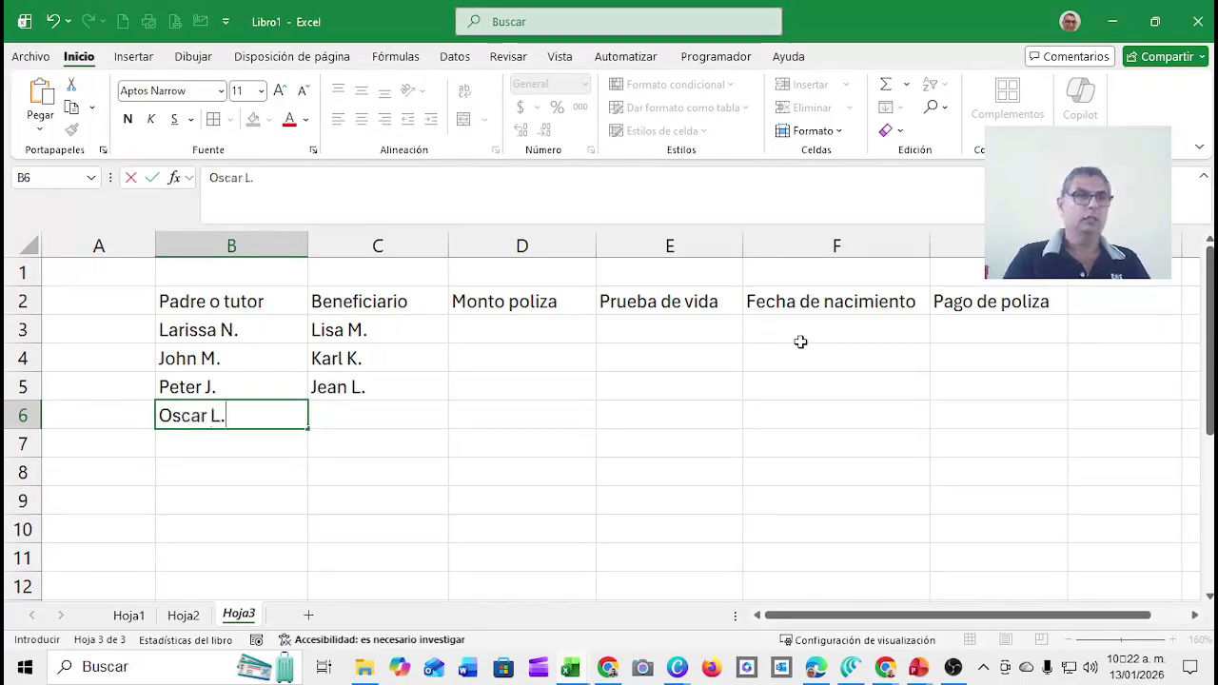
key(Tab)
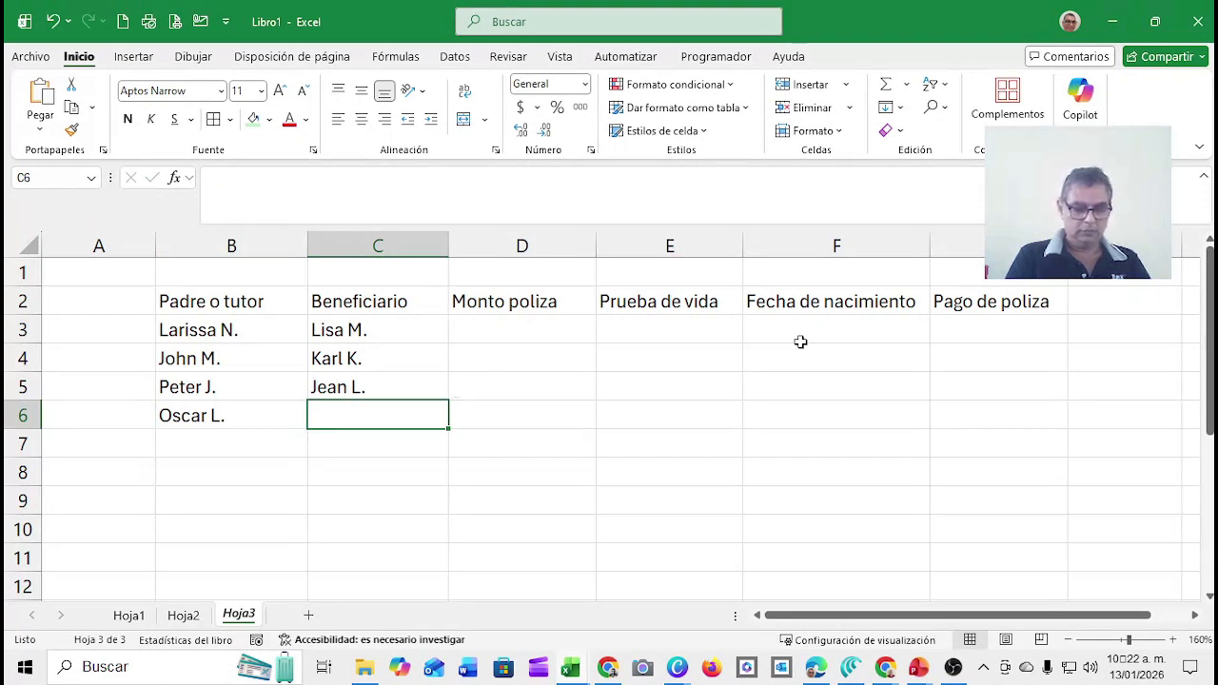
text(CLaus)
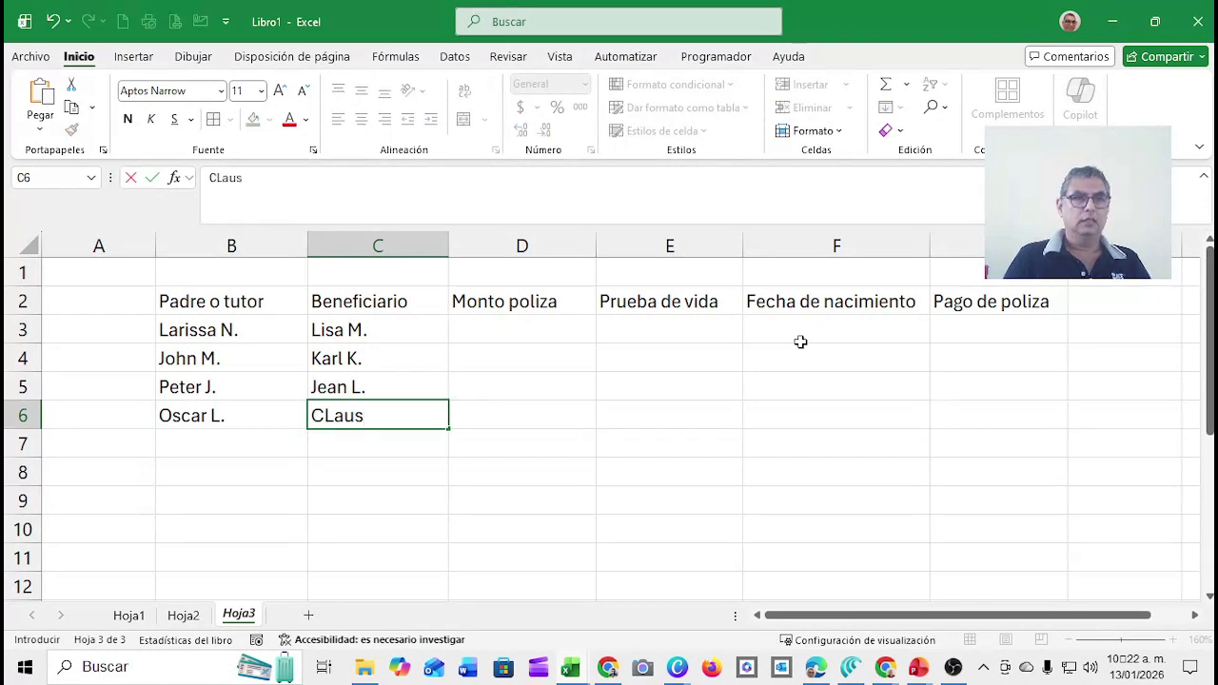
key(Left)
key(Left)
key(Right)
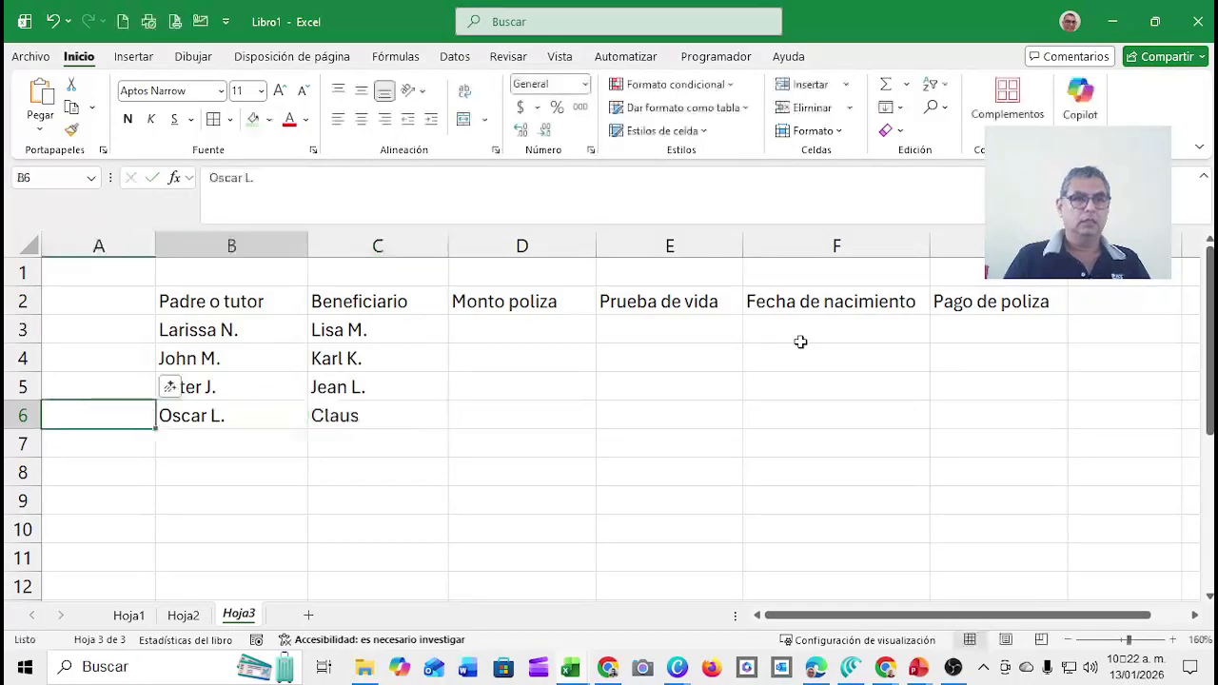
key(Right)
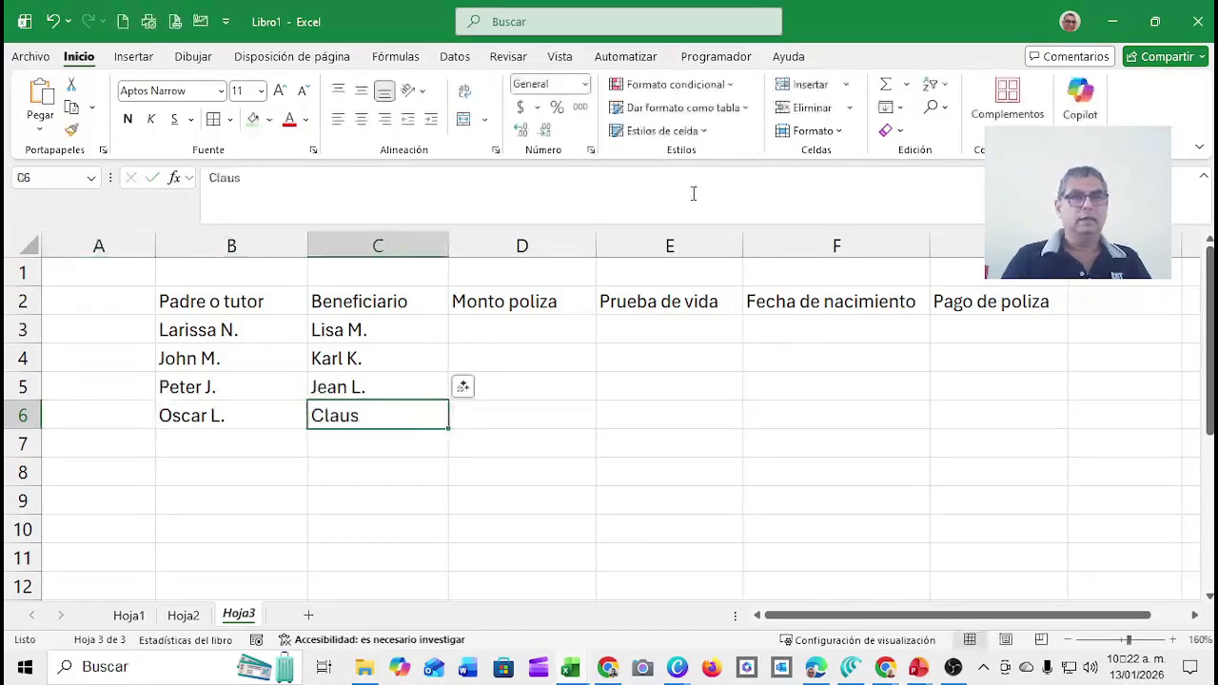
click(681, 185)
text(J.)
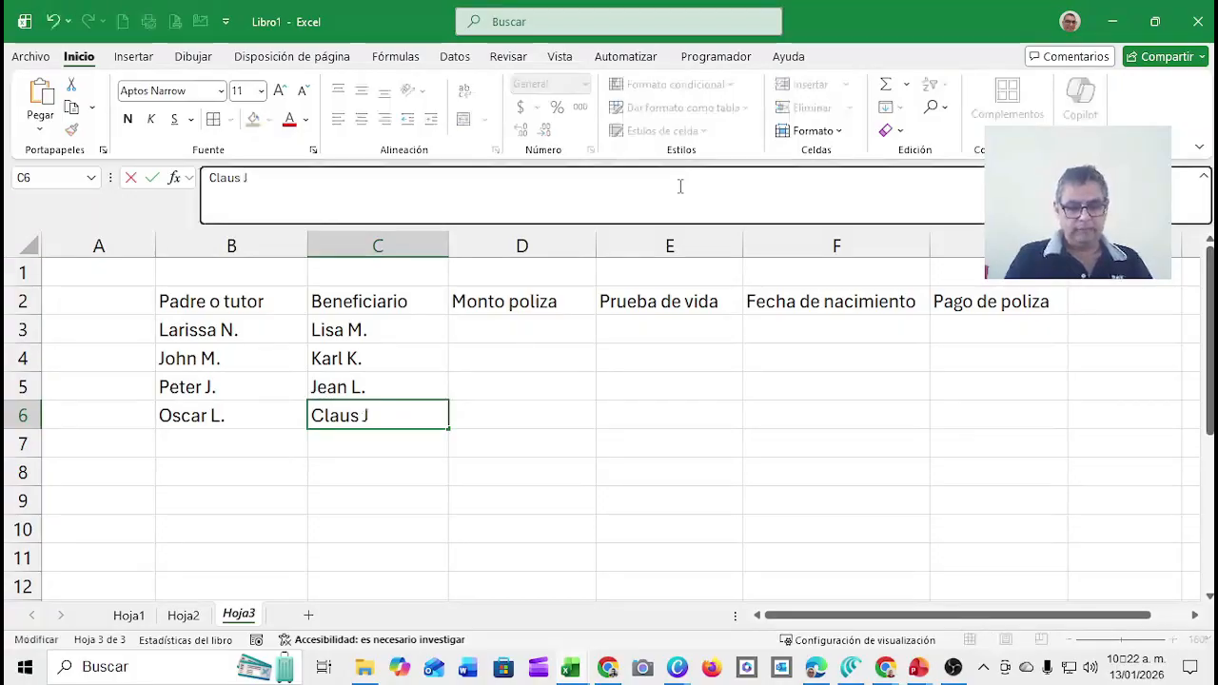
key(Return)
Change the header in cell D2 to "Monto poliza USD" and widen column D slightly to fit it.
key(Up)
key(Up)
key(Up)
key(Up)
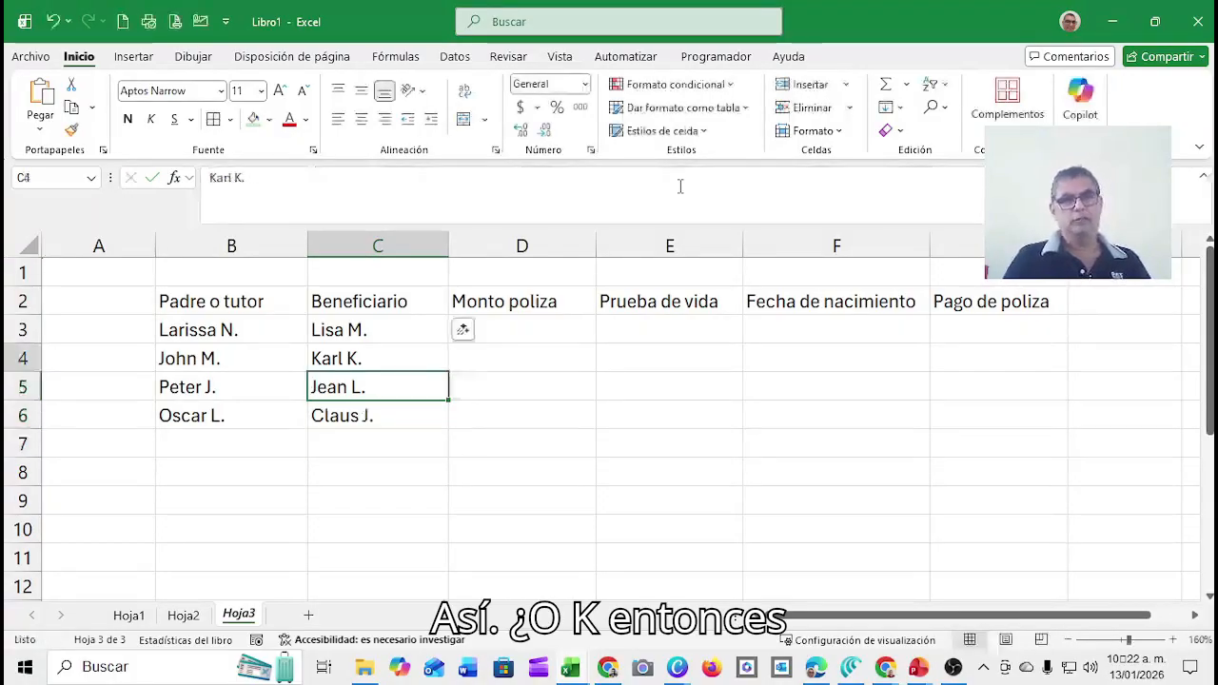
key(Right)
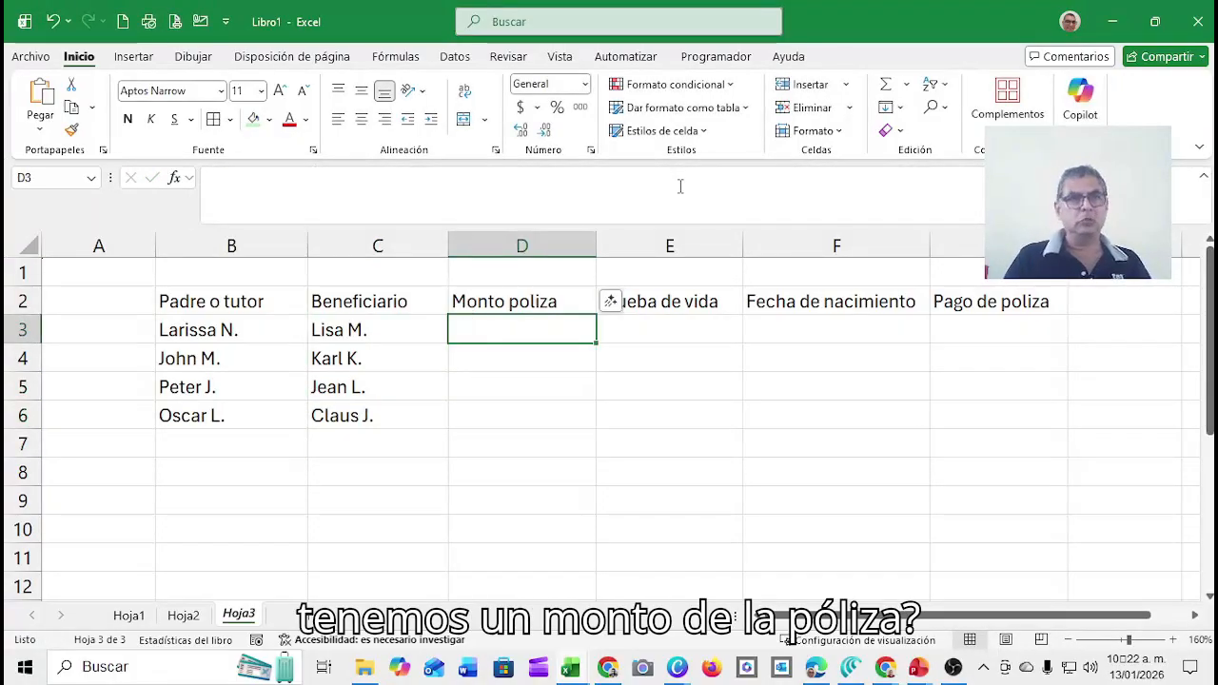
key(Up)
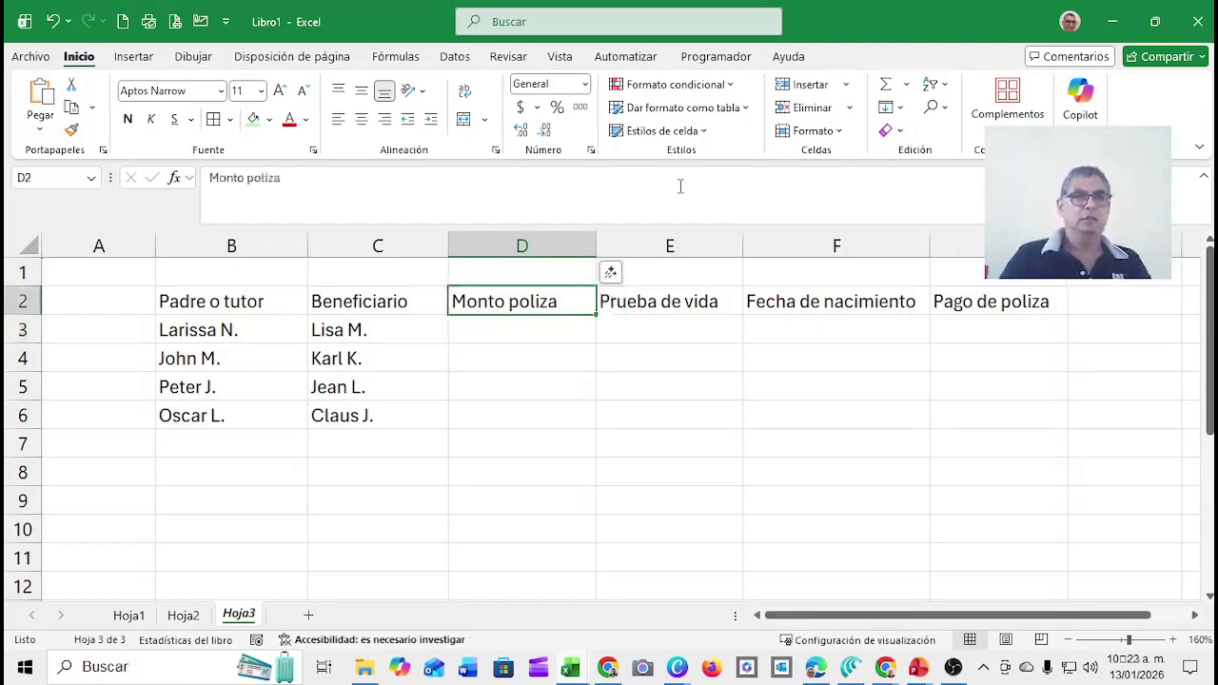
click(578, 197)
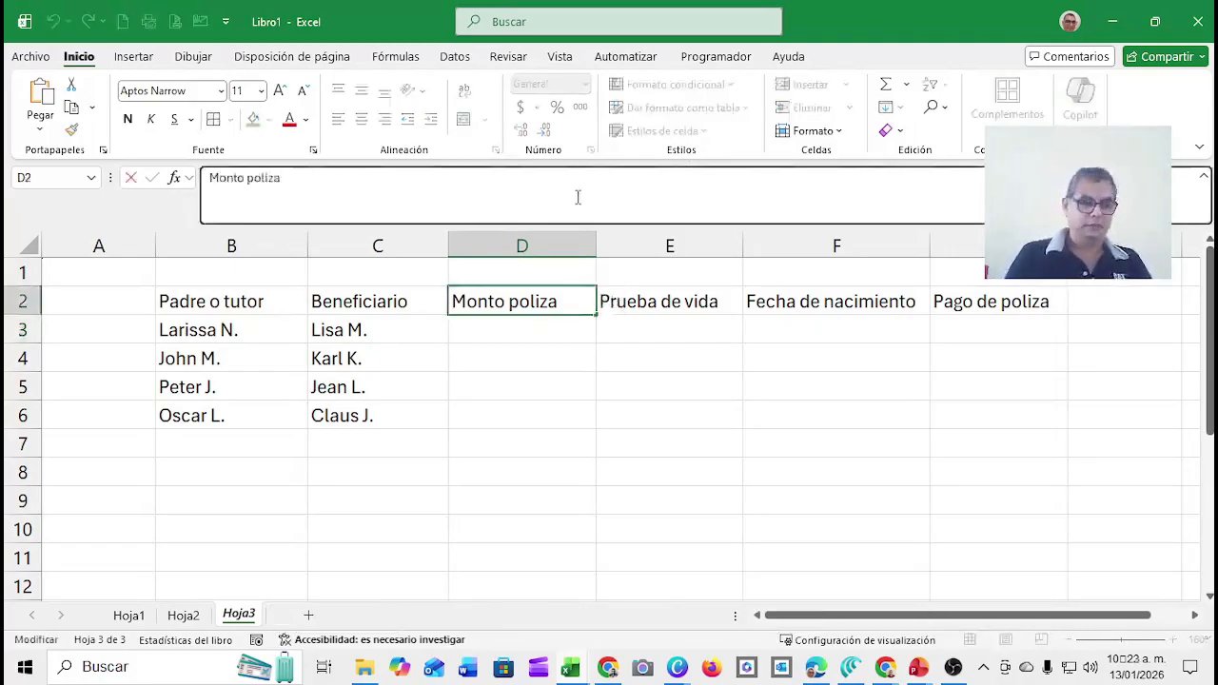
text(USD)
key(Return)
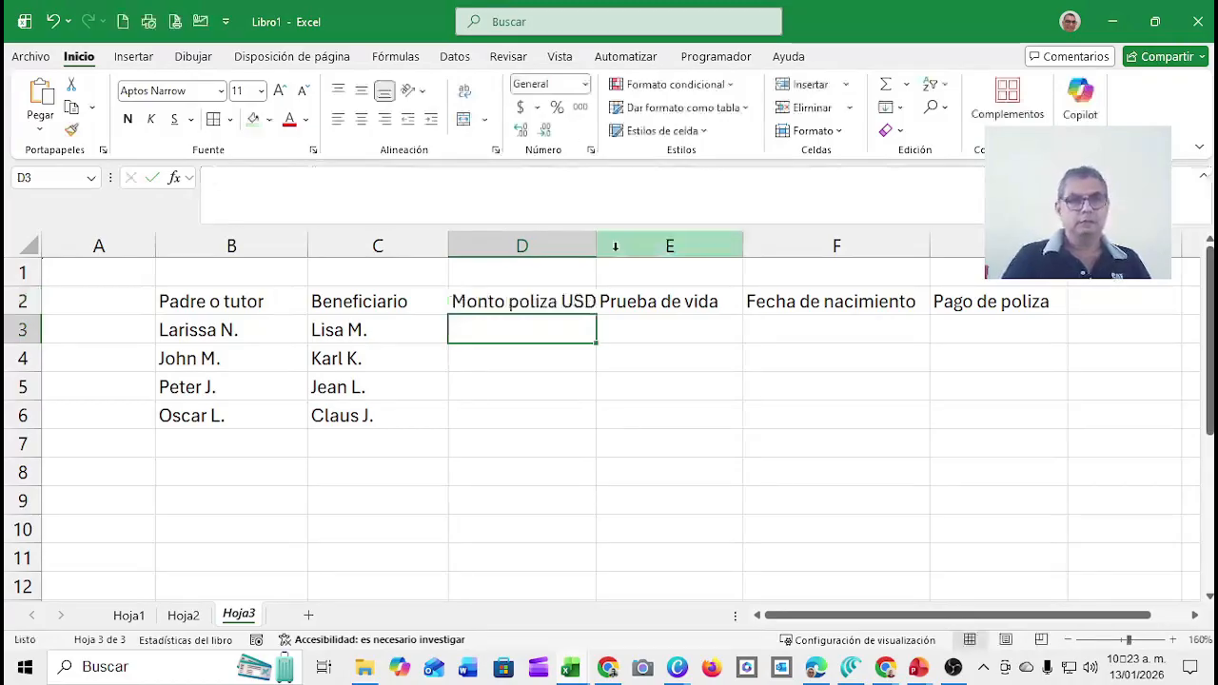
drag(602, 246, 612, 247)
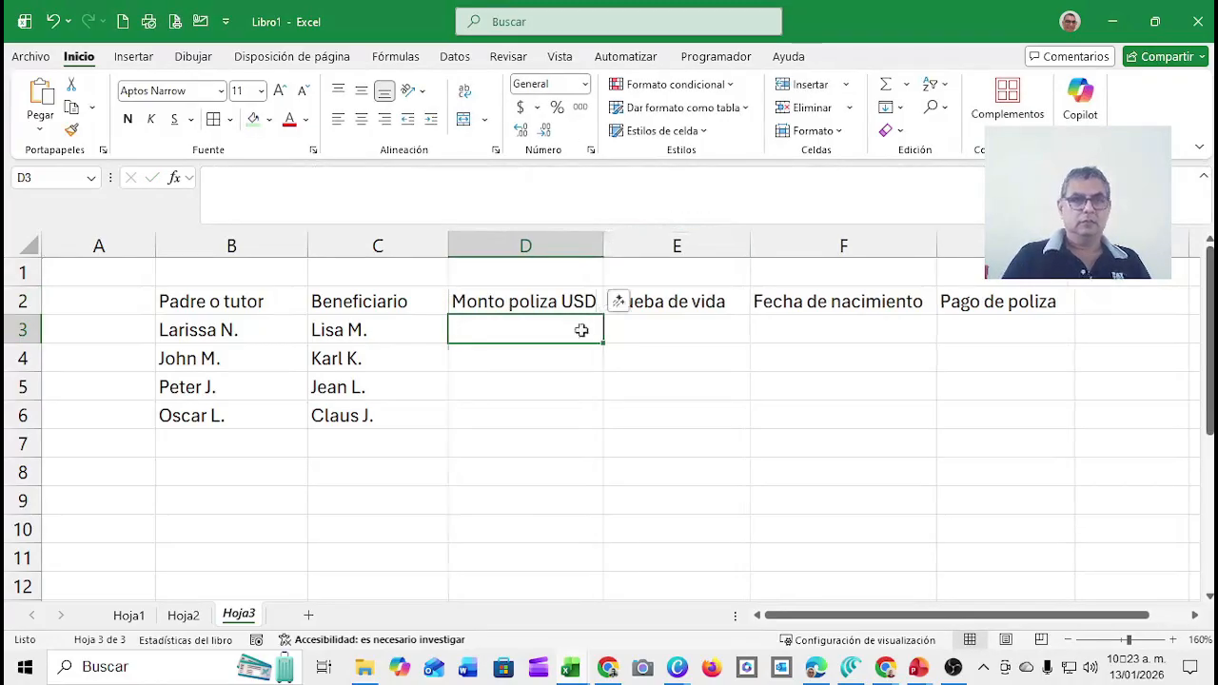
Enter 100000 as the first policy amount in cell D3.
text(1)
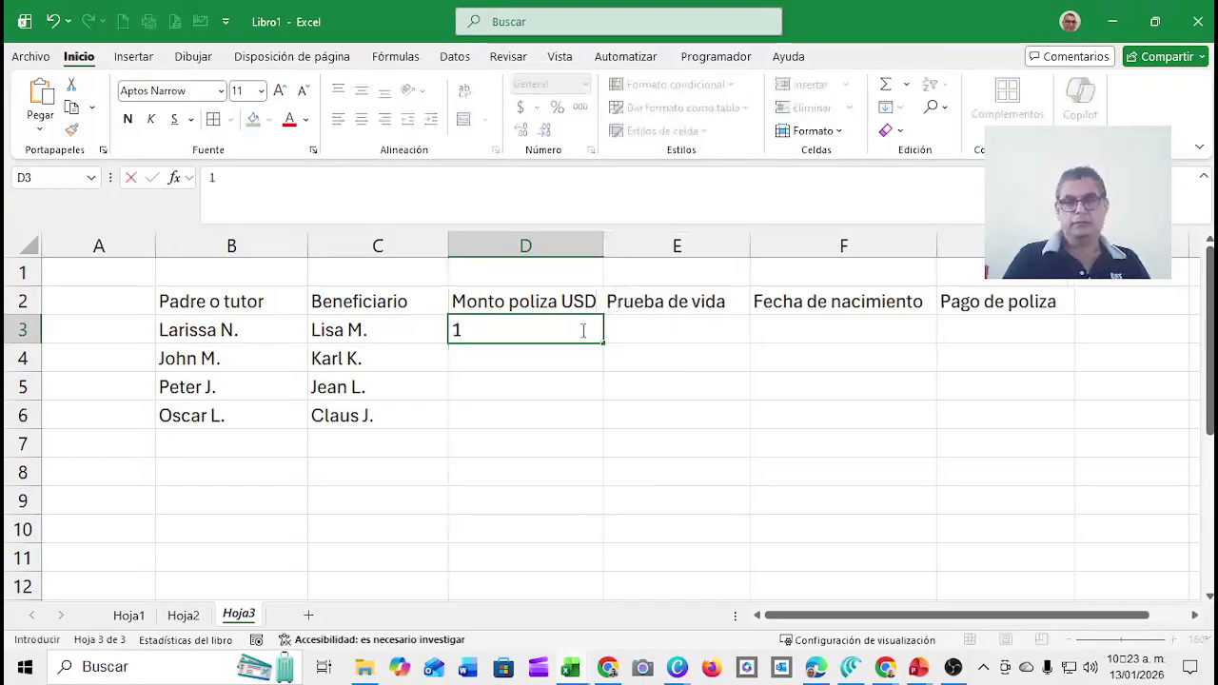
text(00)
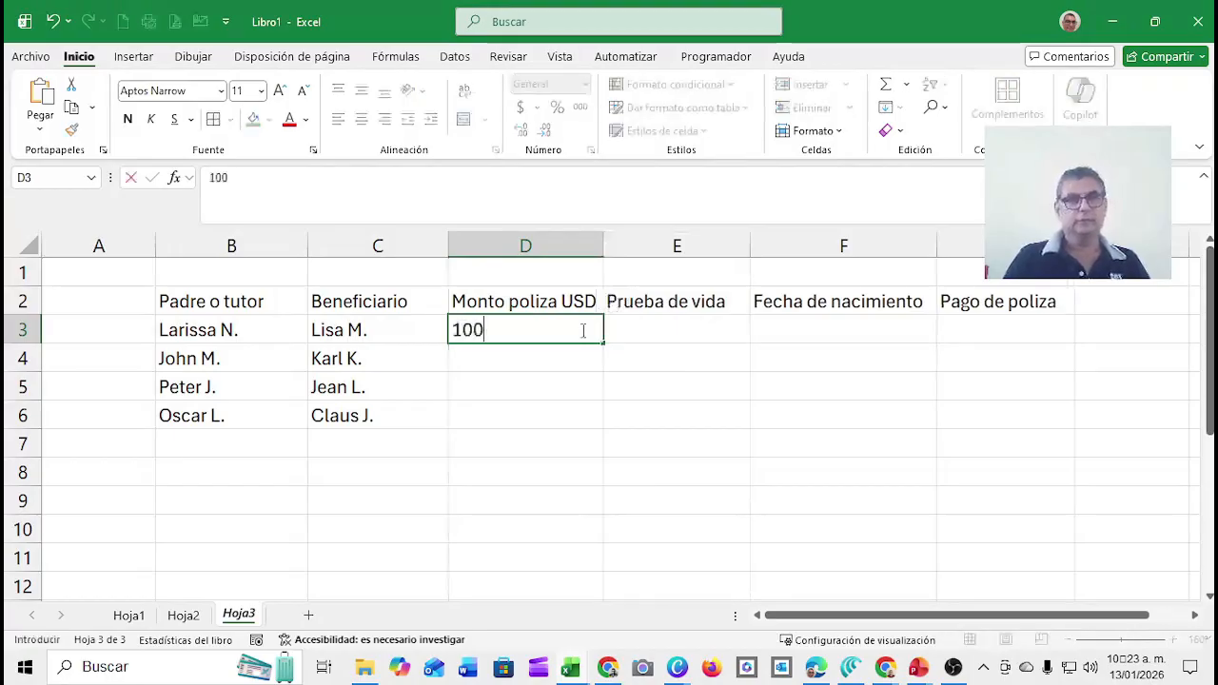
text(000)
key(Return)
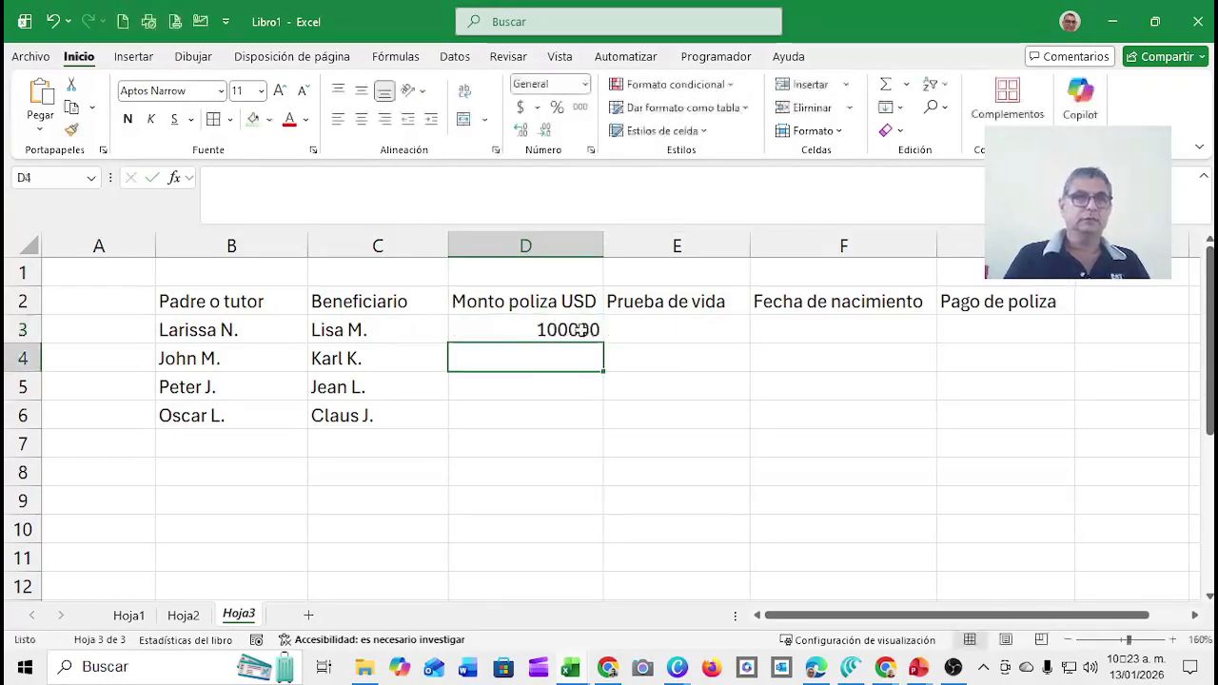
Enter the policy amounts 500000 in cell D4 and 250000 in cell D5.
text(50000)
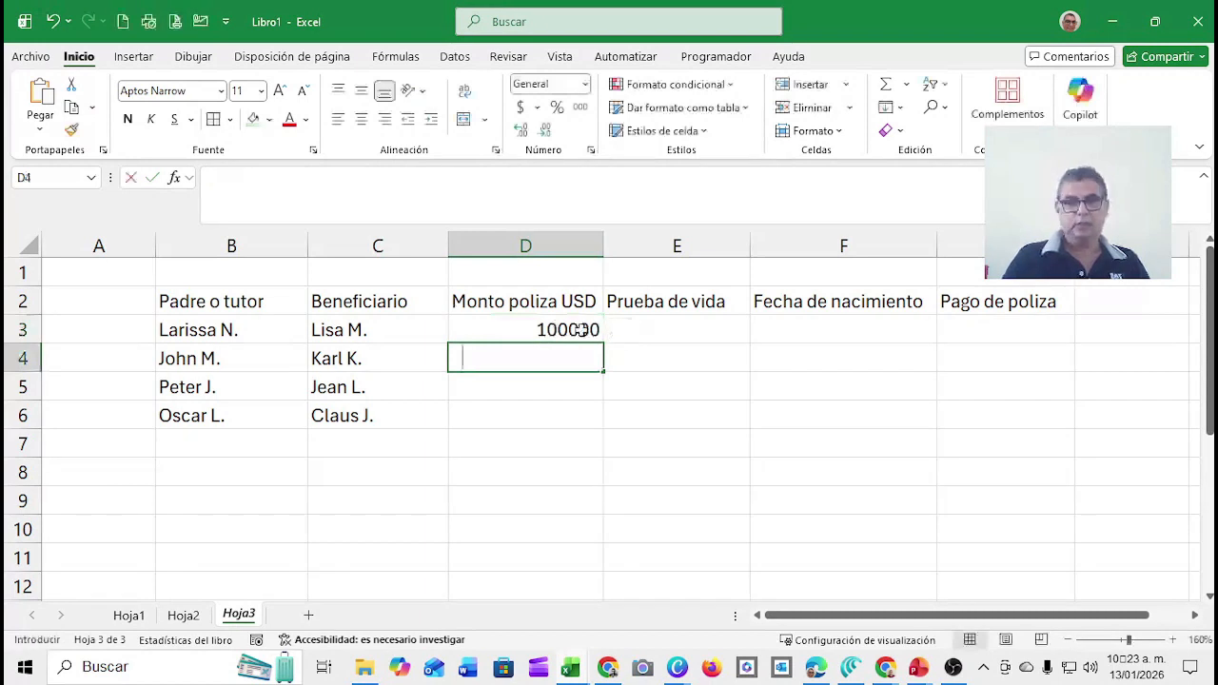
text(0)
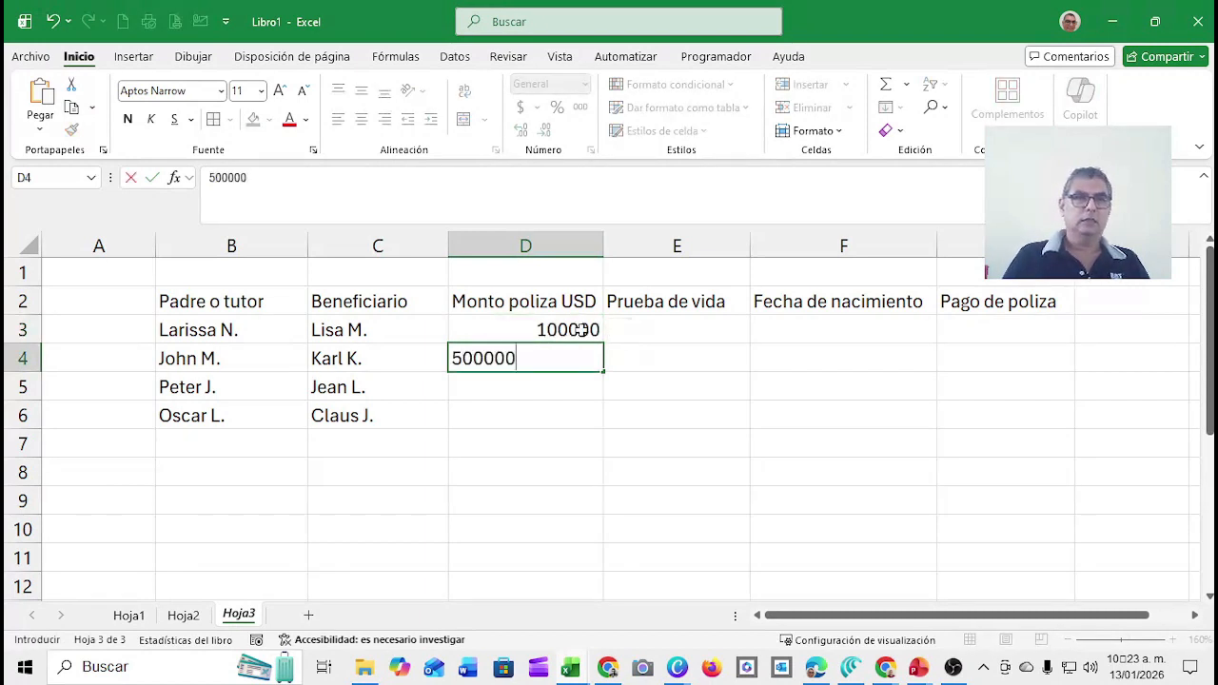
key(Return)
text(25)
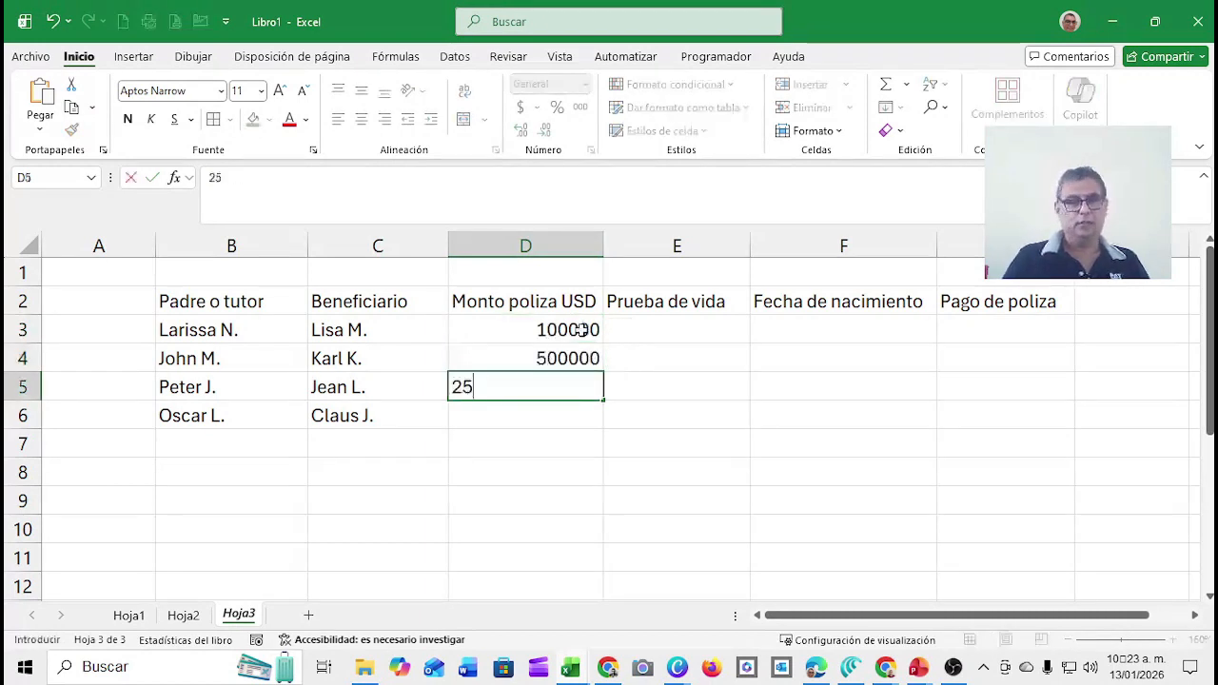
text(0000)
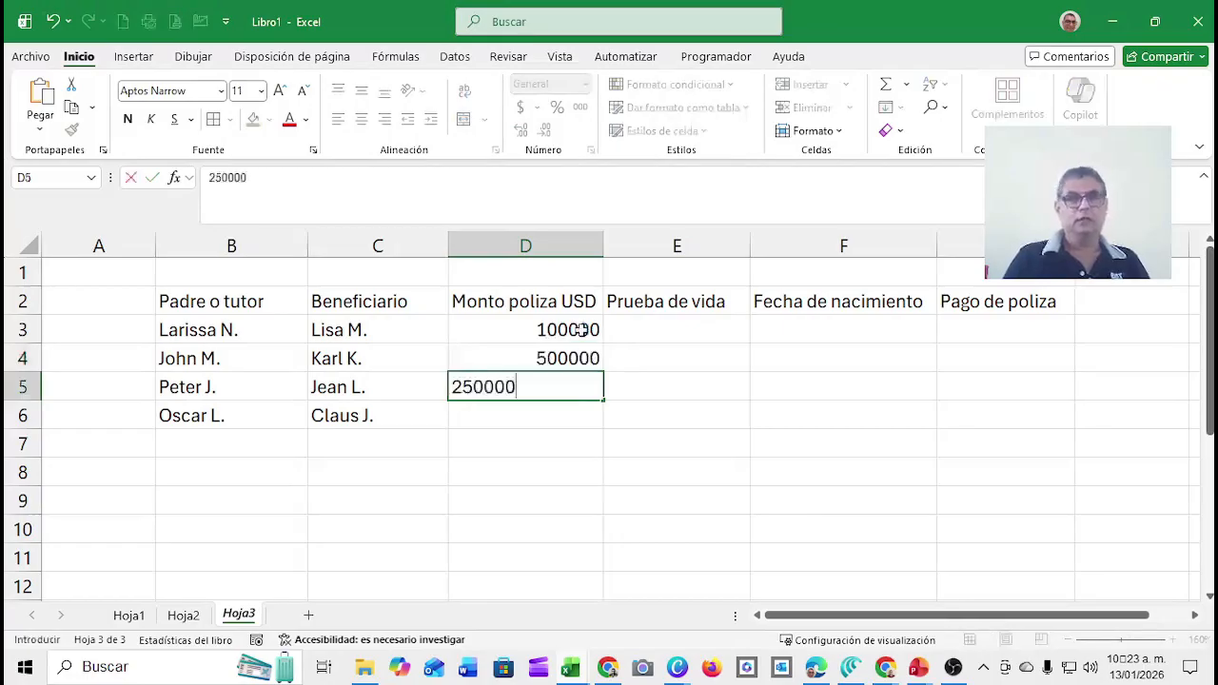
key(Return)
key(Up)
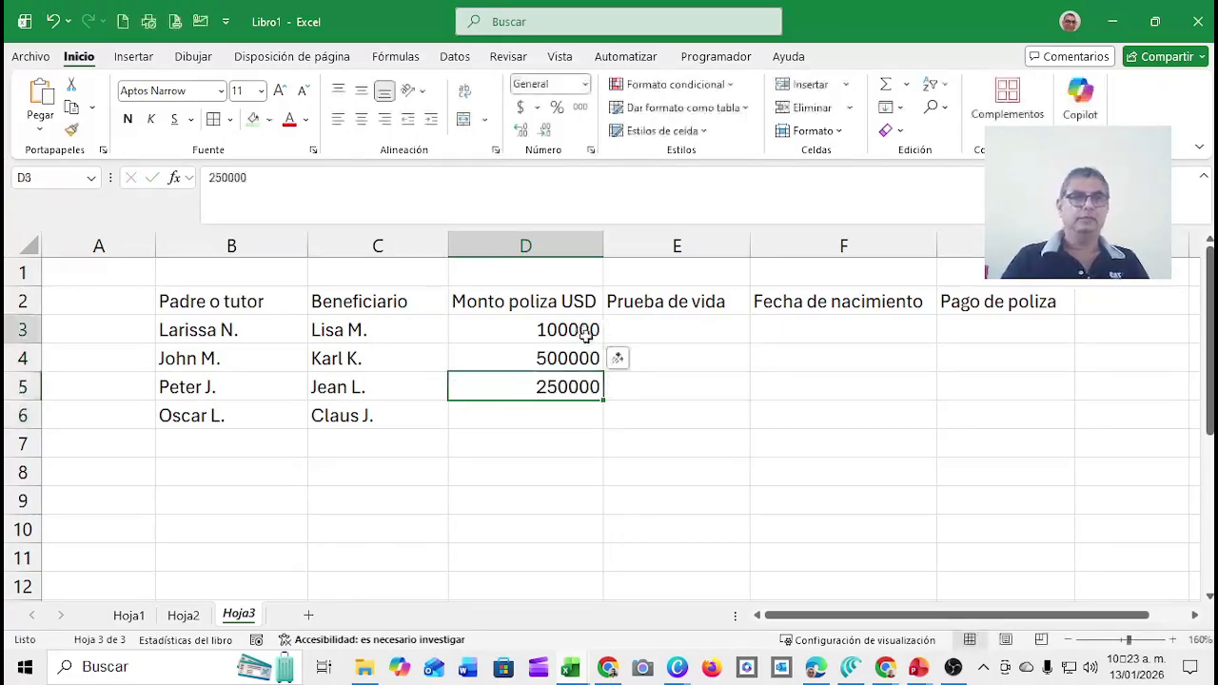
Set the first record's policy amount in cell D3 to 150000.
click(582, 332)
text(150)
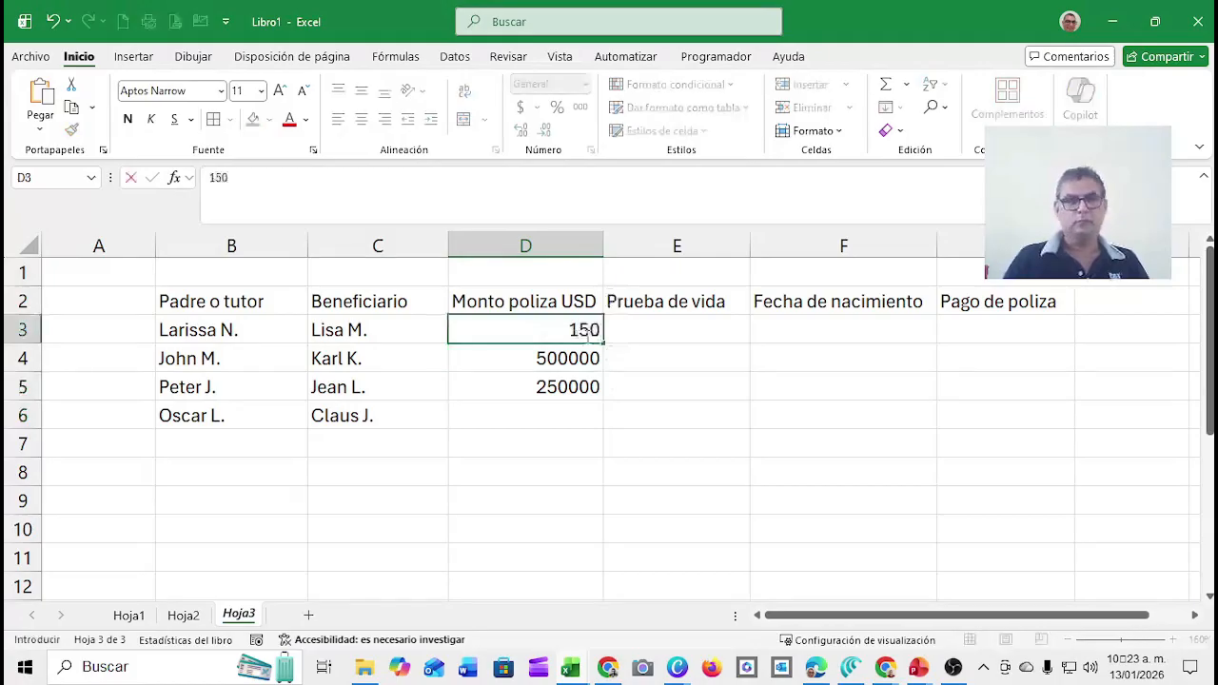
text(000)
key(Return)
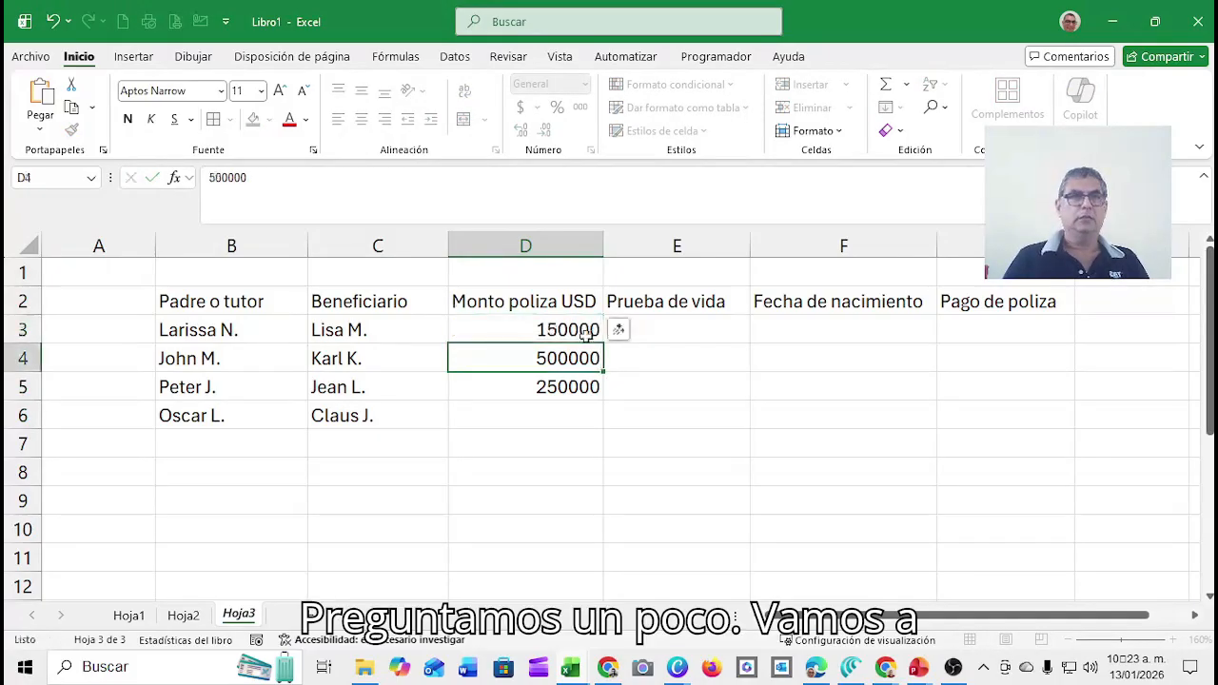
Enter 256000 as the fourth record's policy amount in cell D6.
drag(567, 330, 536, 413)
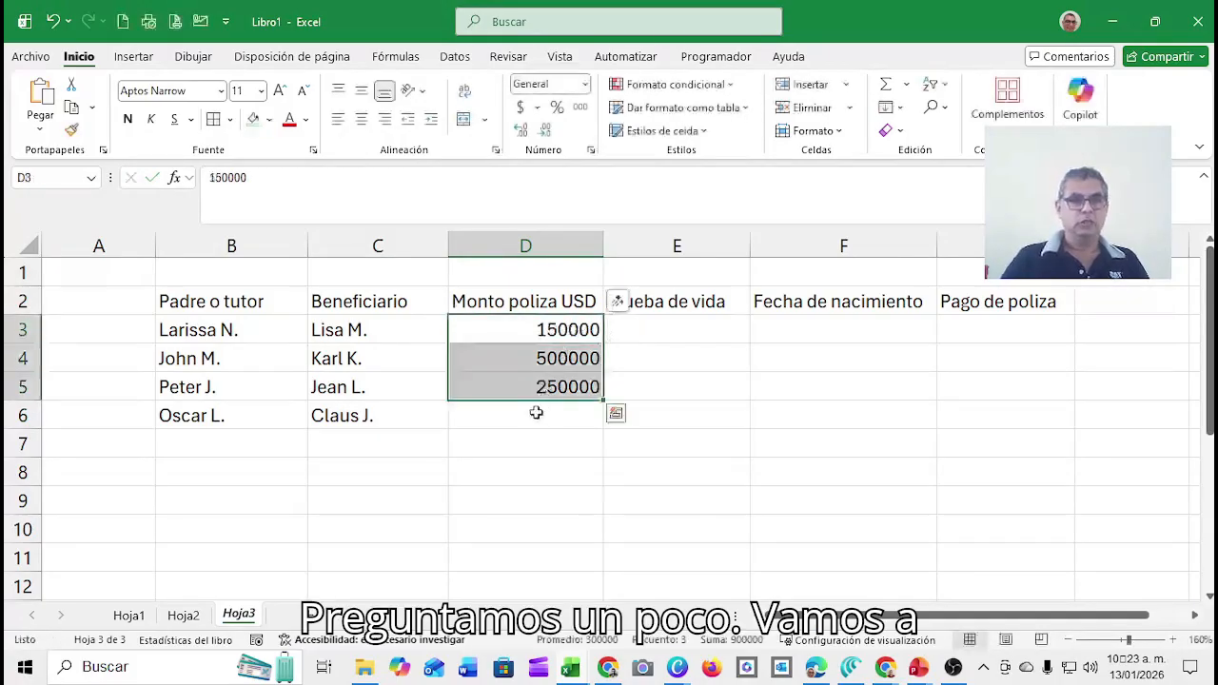
click(536, 413)
text(2)
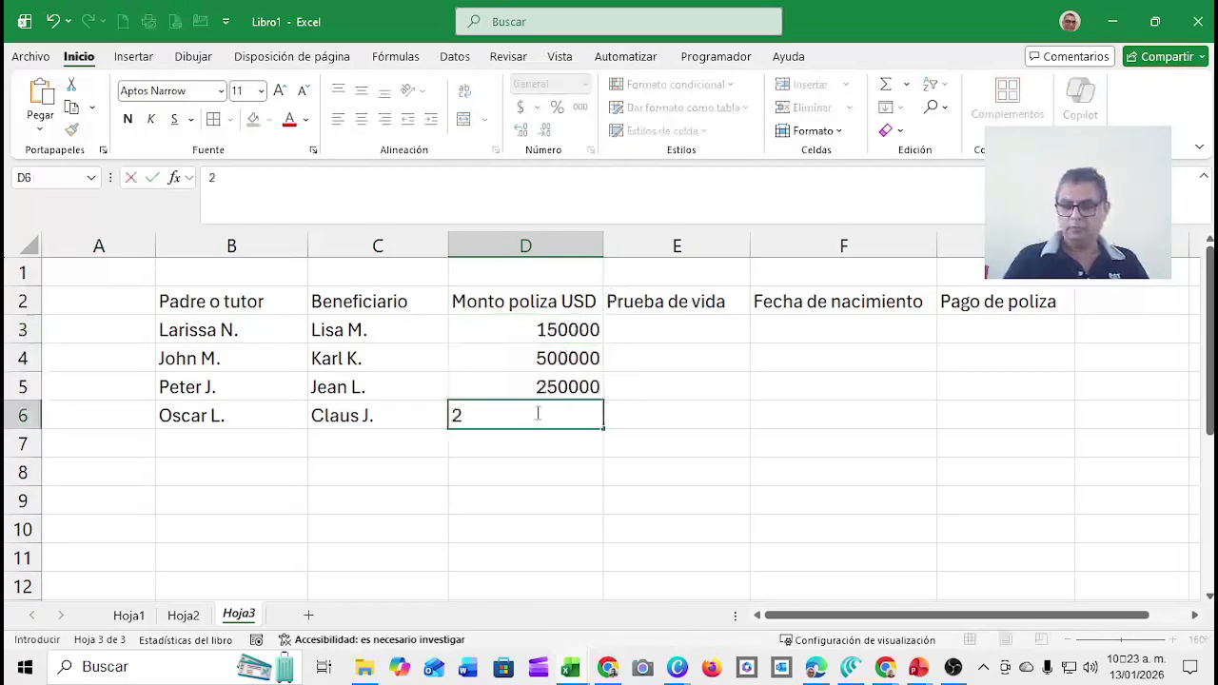
text(6000)
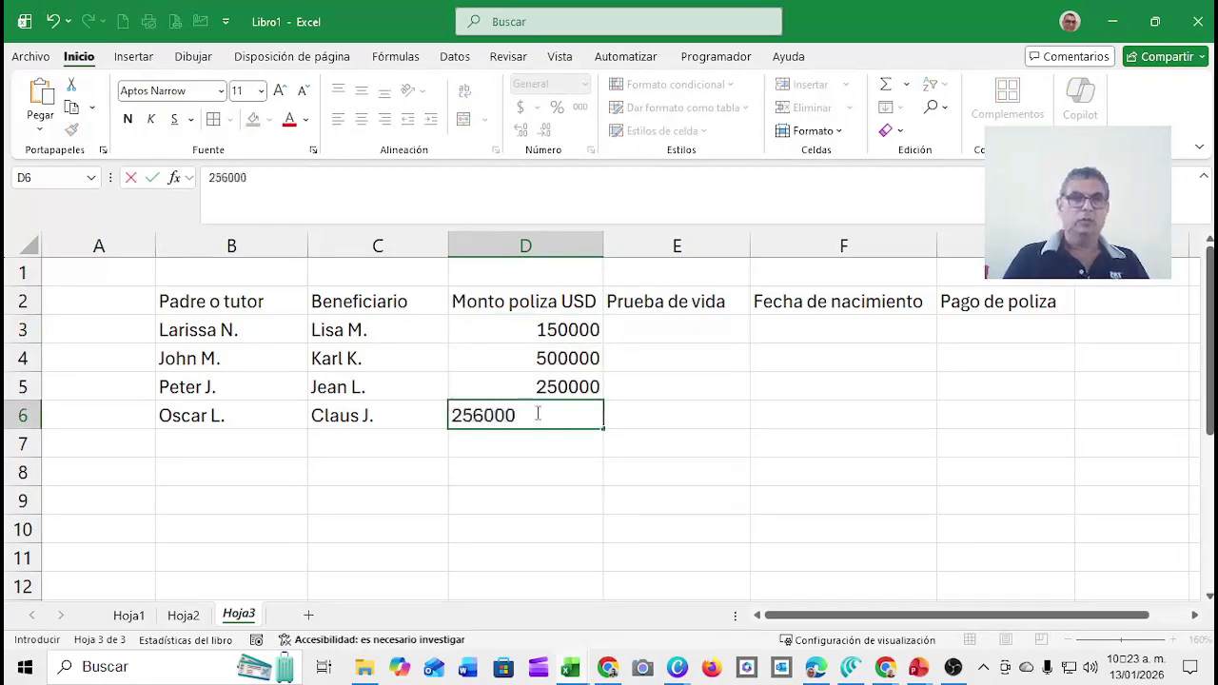
key(Return)
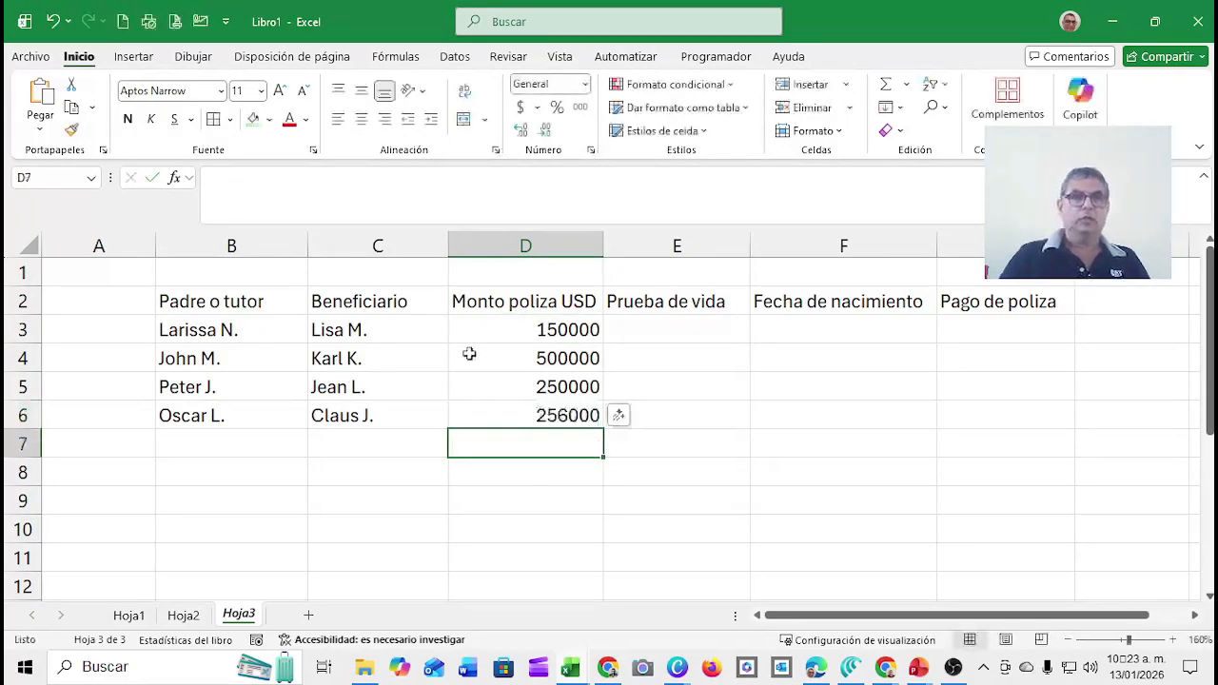
Apply the Moneda number format to the policy amounts in D3:D6 and widen column D slightly.
drag(468, 333, 467, 411)
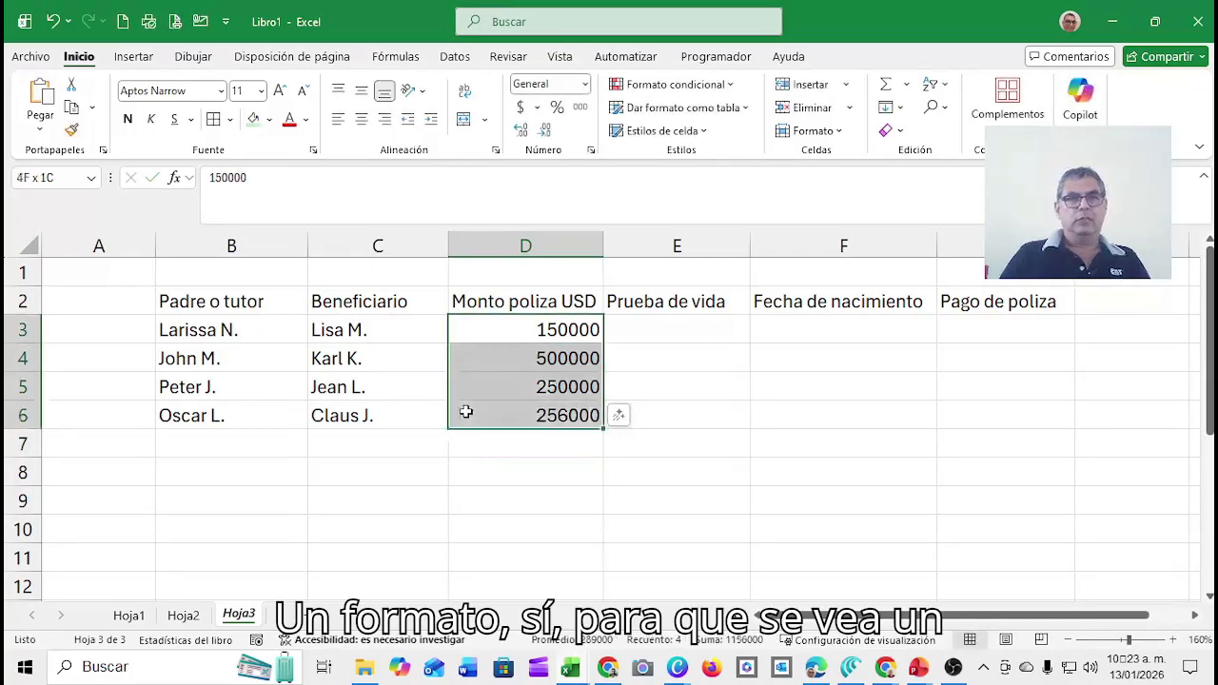
click(584, 84)
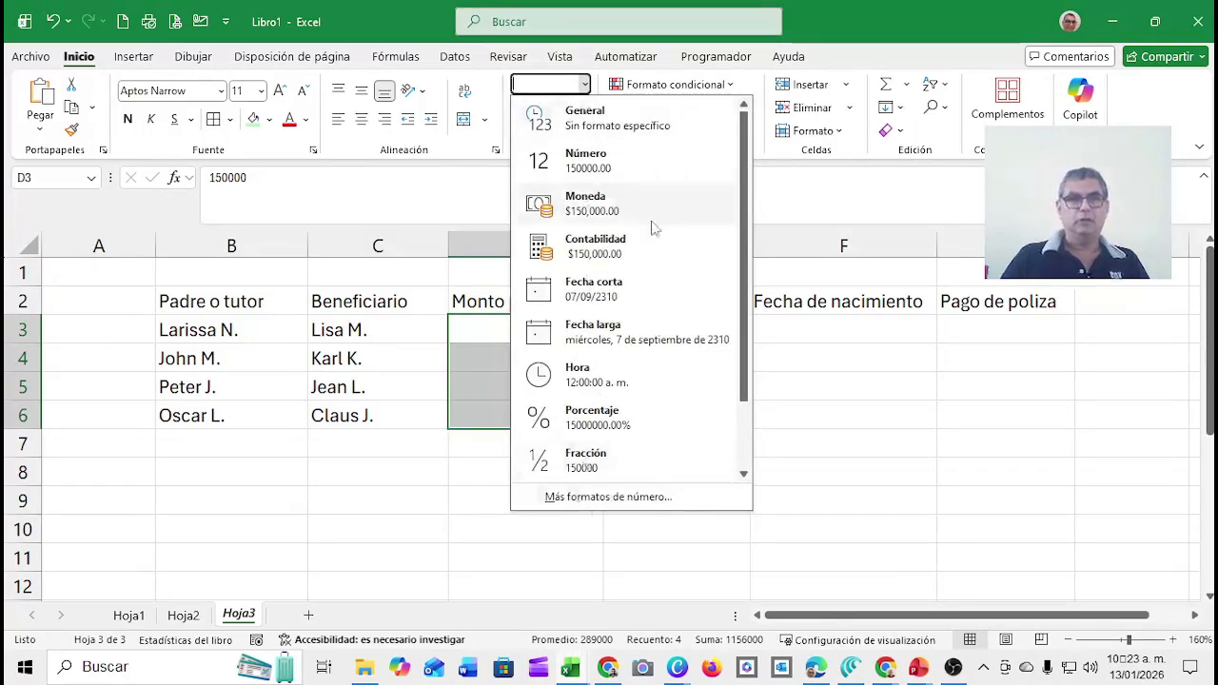
click(600, 214)
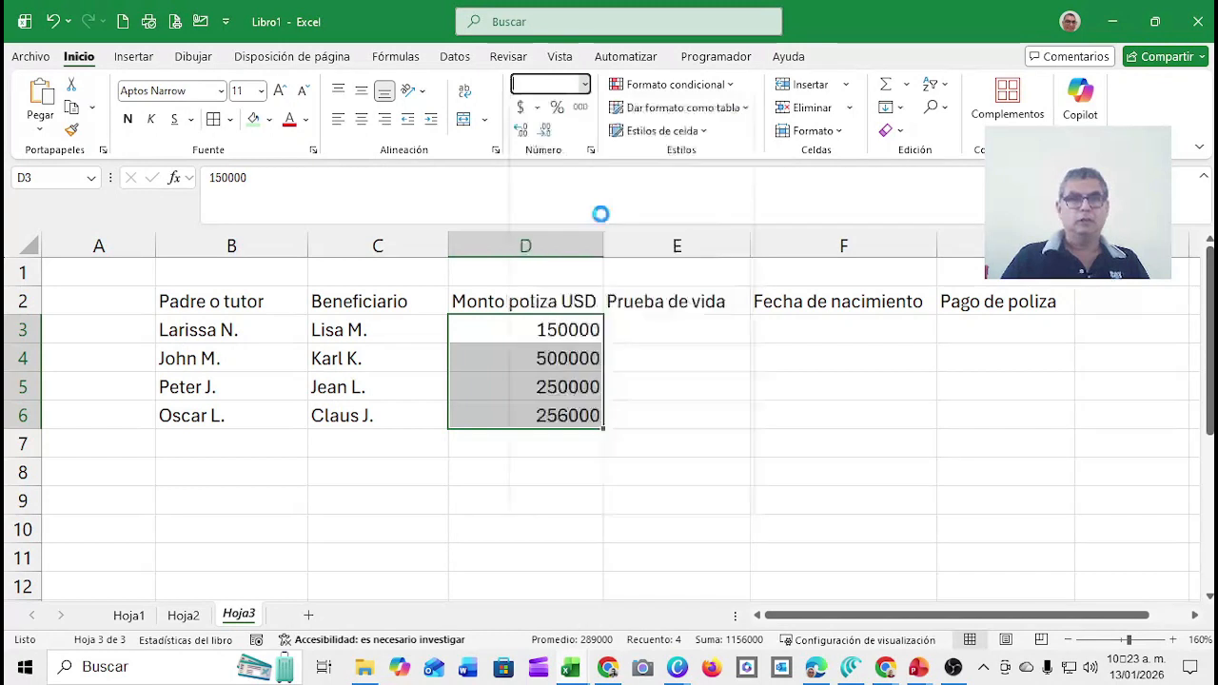
click(580, 384)
click(682, 333)
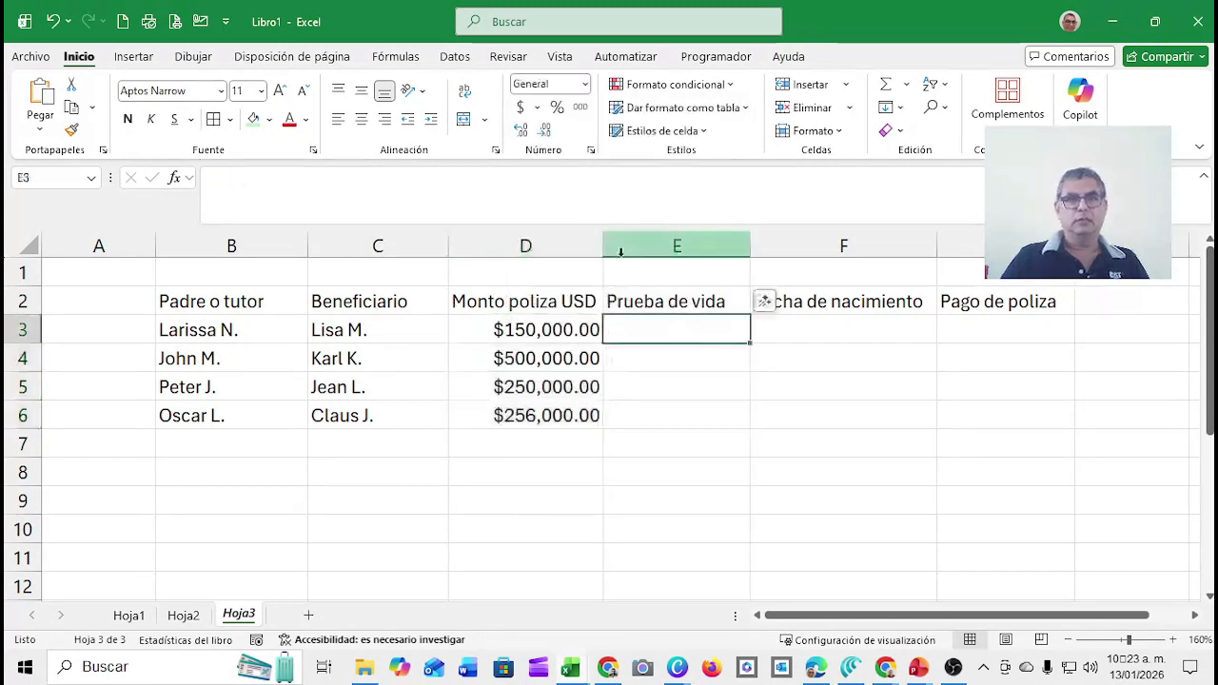
drag(606, 251, 611, 251)
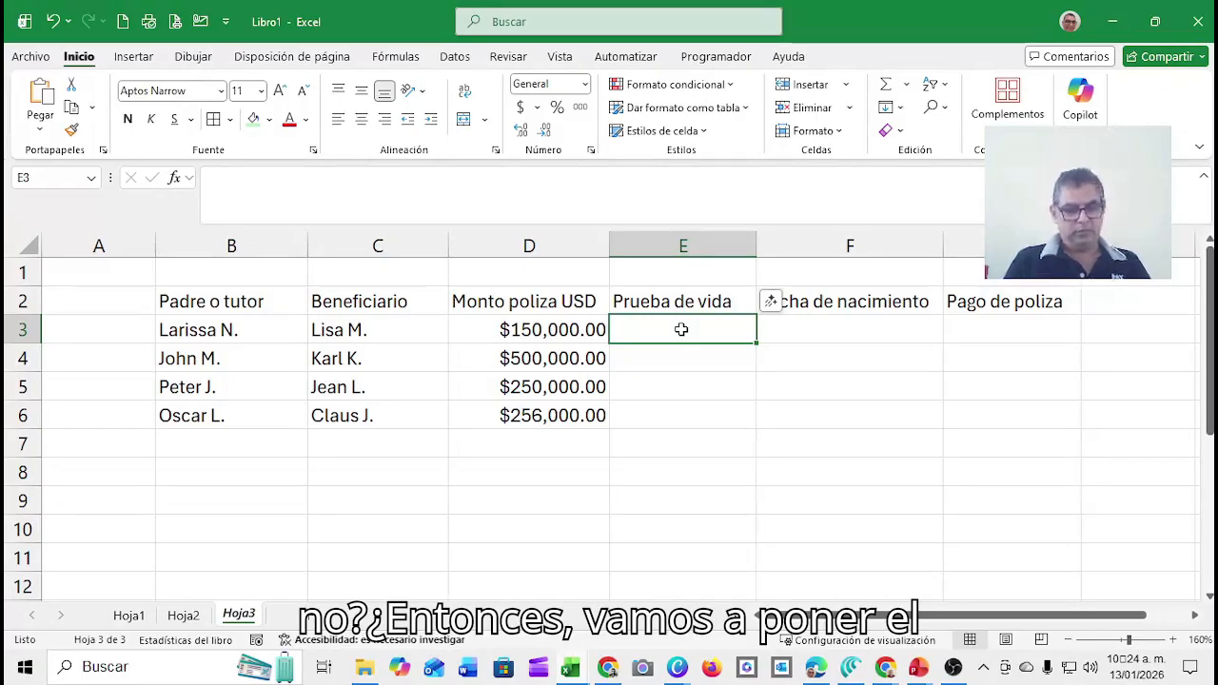
Fill the Prueba de vida column with "Vivo" in cells E3 to E5 and "Deceso" in cell E6.
text(Vivo)
key(ctrl+Return)
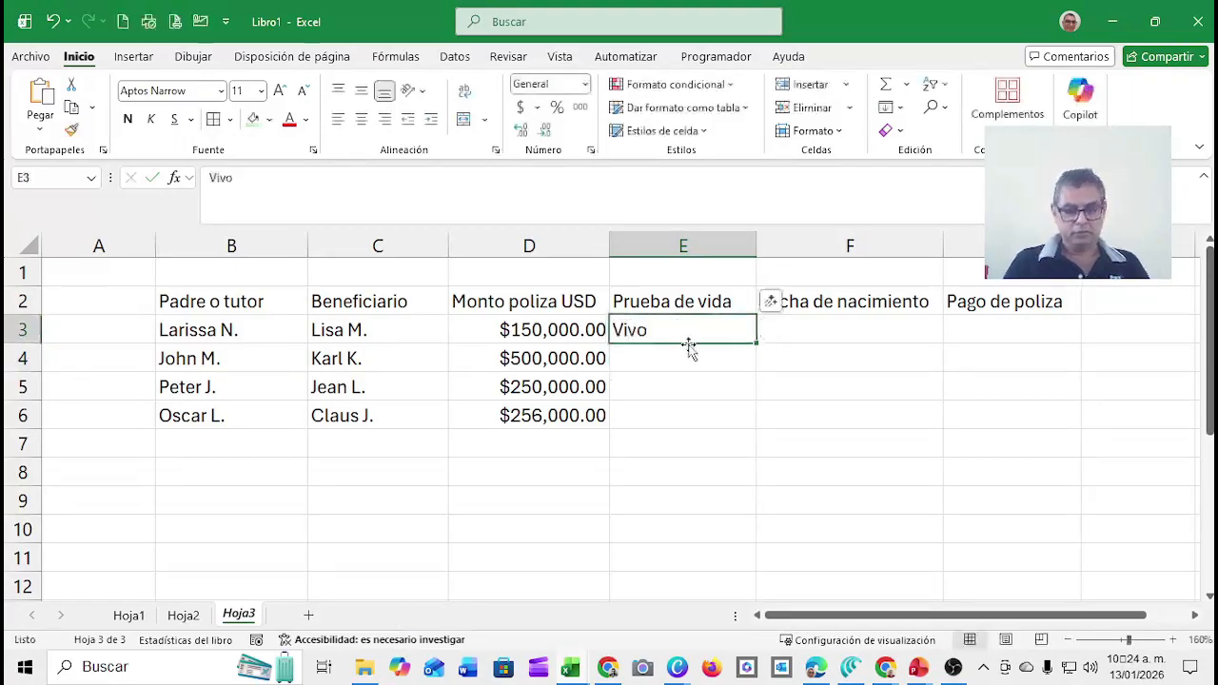
key(Return)
text(Vivo)
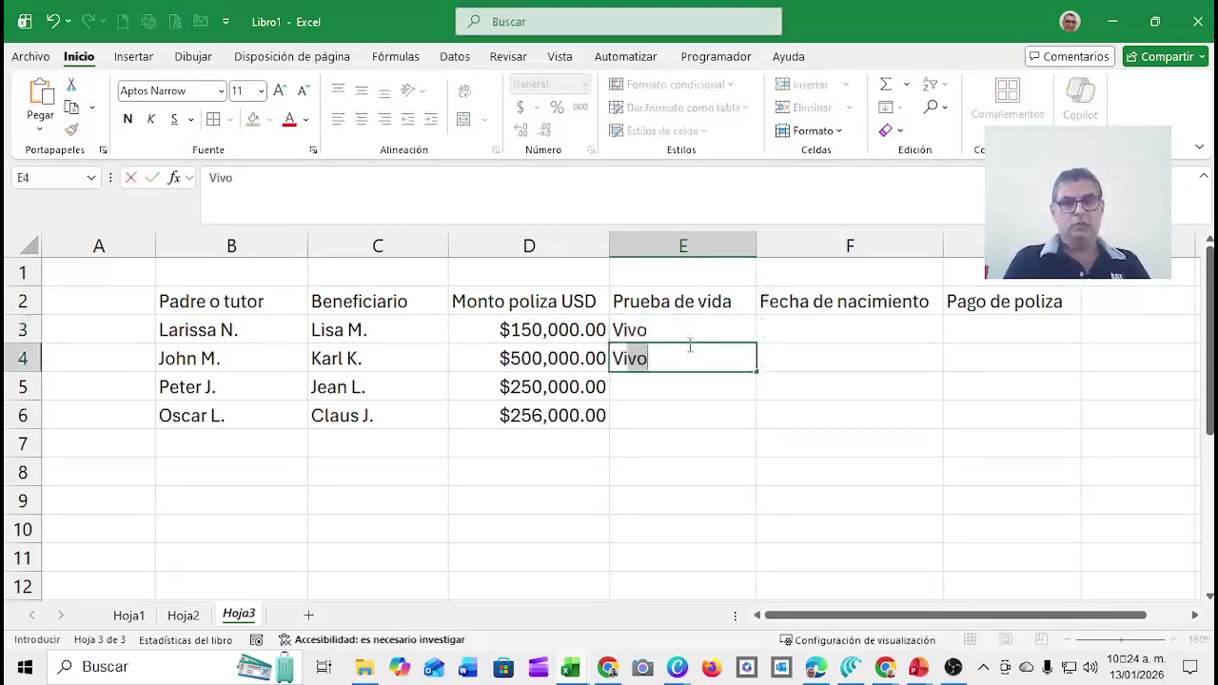
key(Return)
text(Vivo)
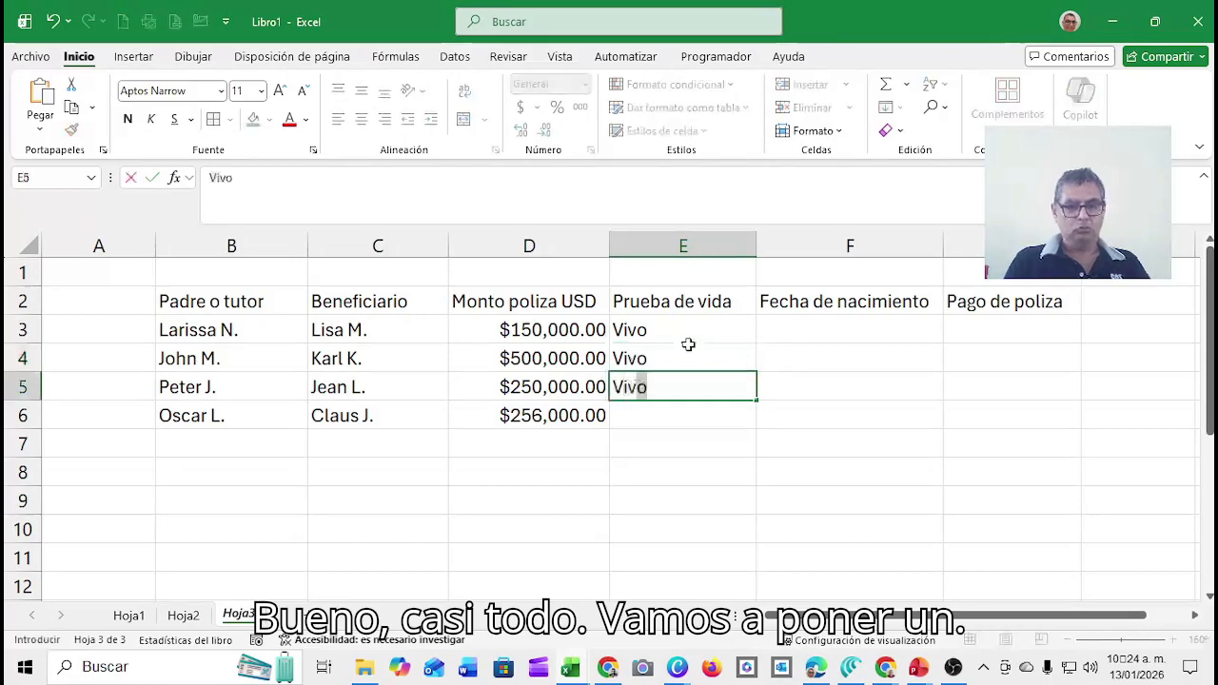
key(Return)
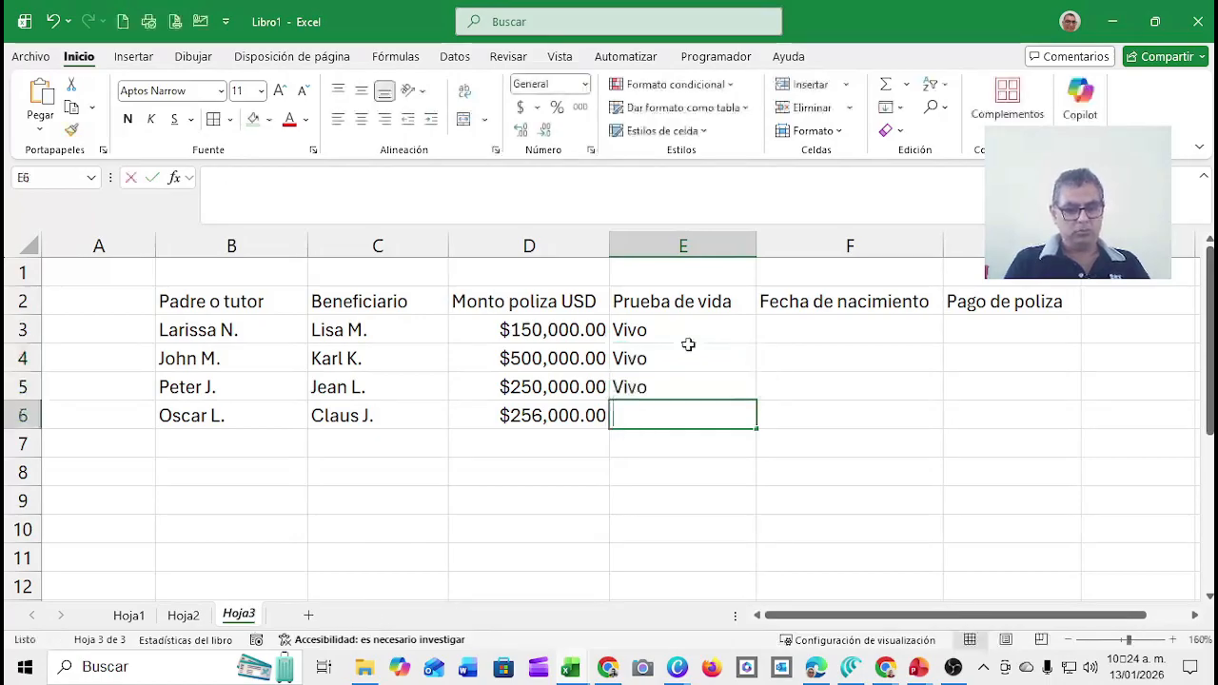
text(Deceso)
key(Return)
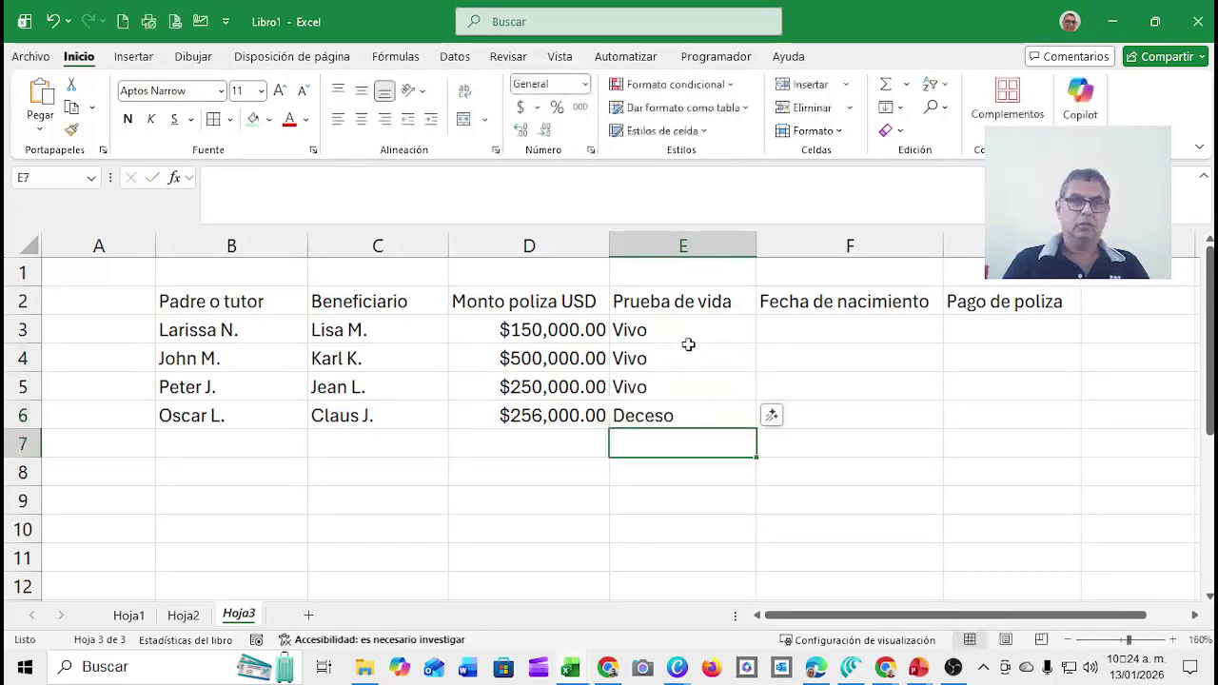
Enter the first record's birth date in cell F3 in day/month/year format.
key(Up)
key(Up)
key(Right)
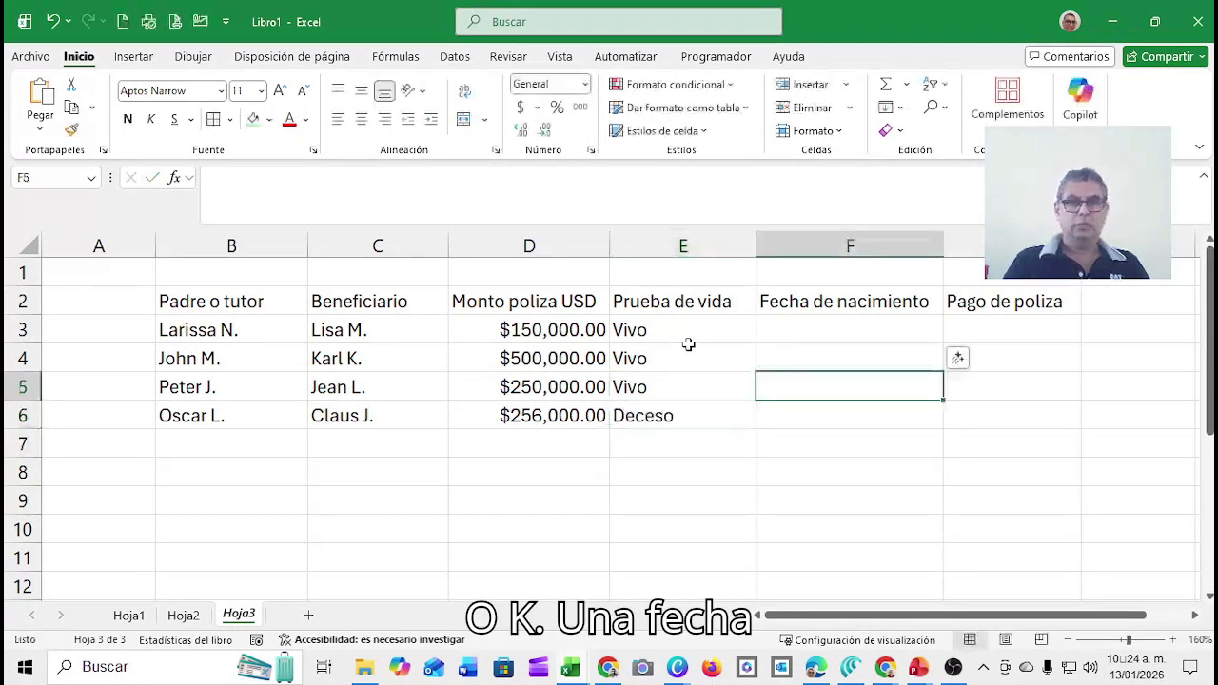
key(Up)
key(Up)
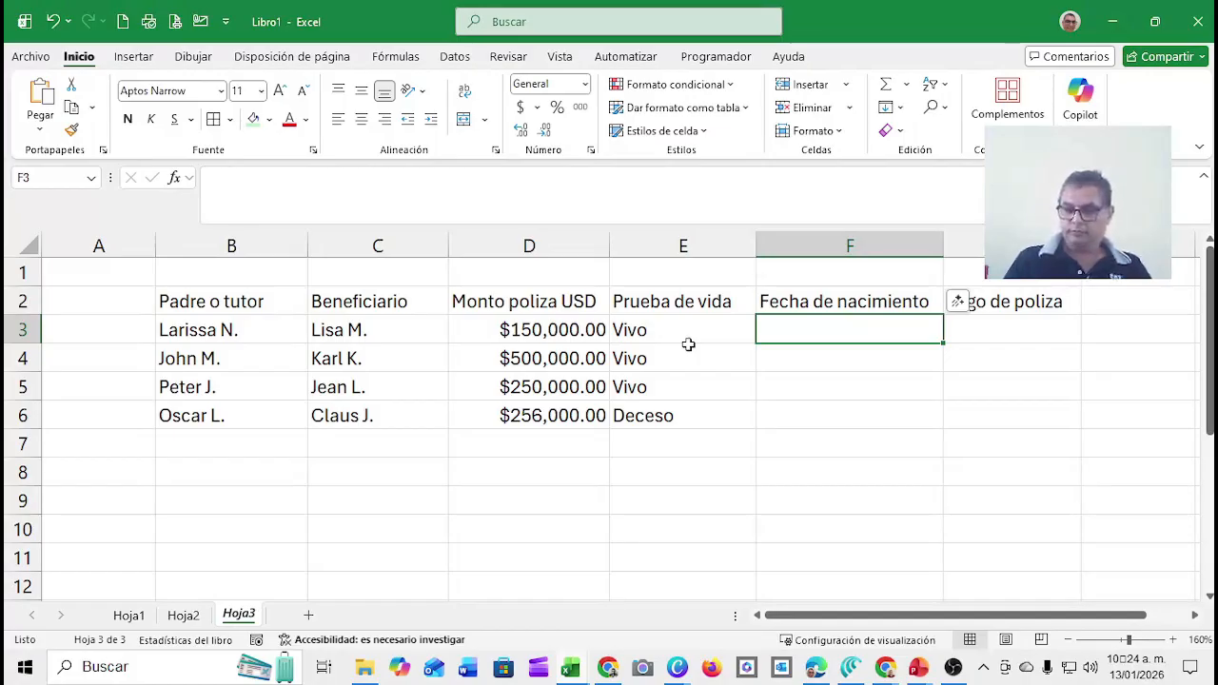
text(15)
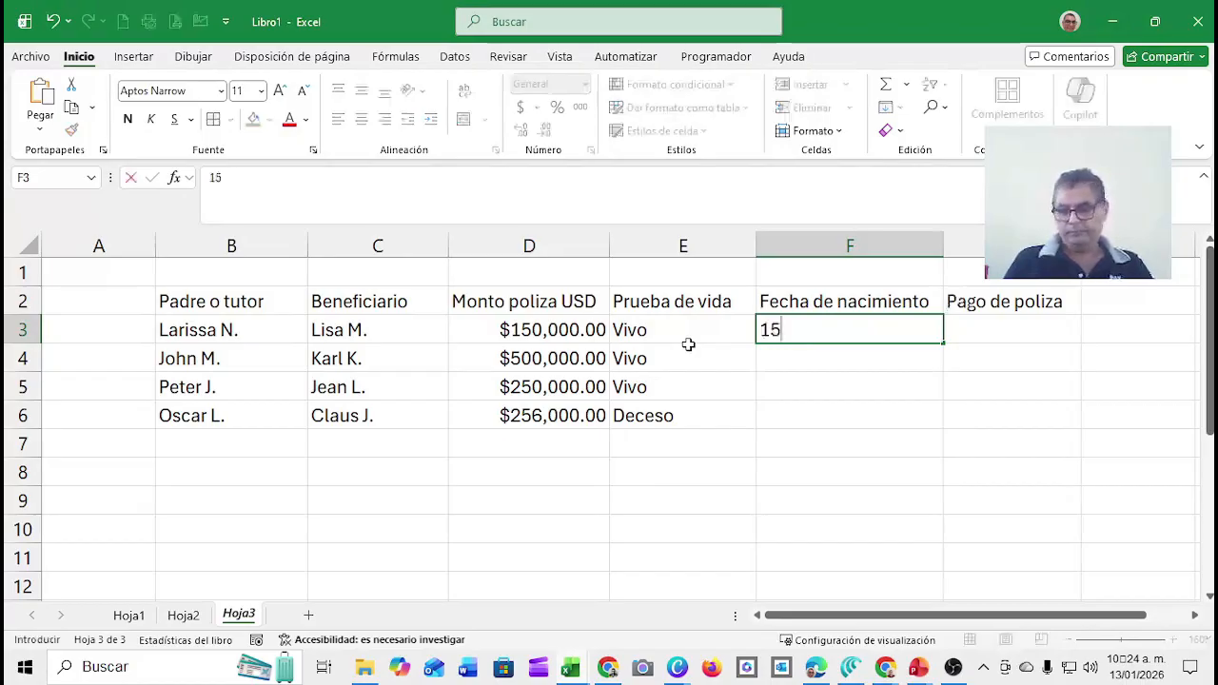
text(/)
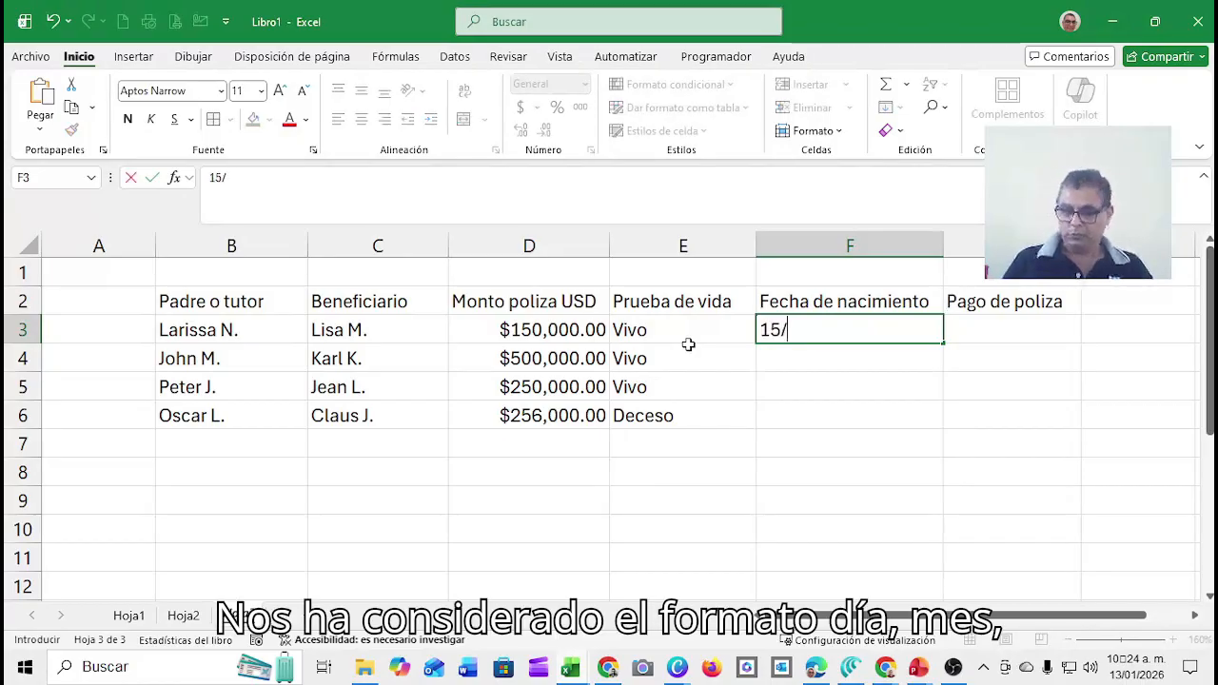
text(01/)
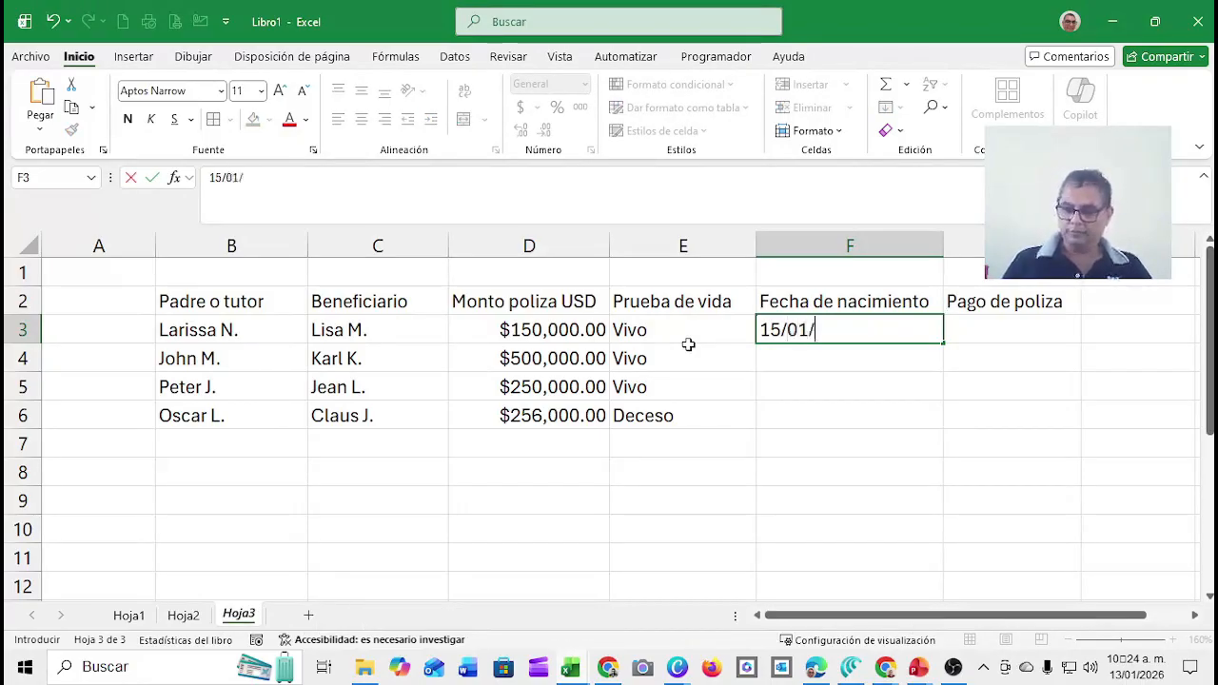
text(200)
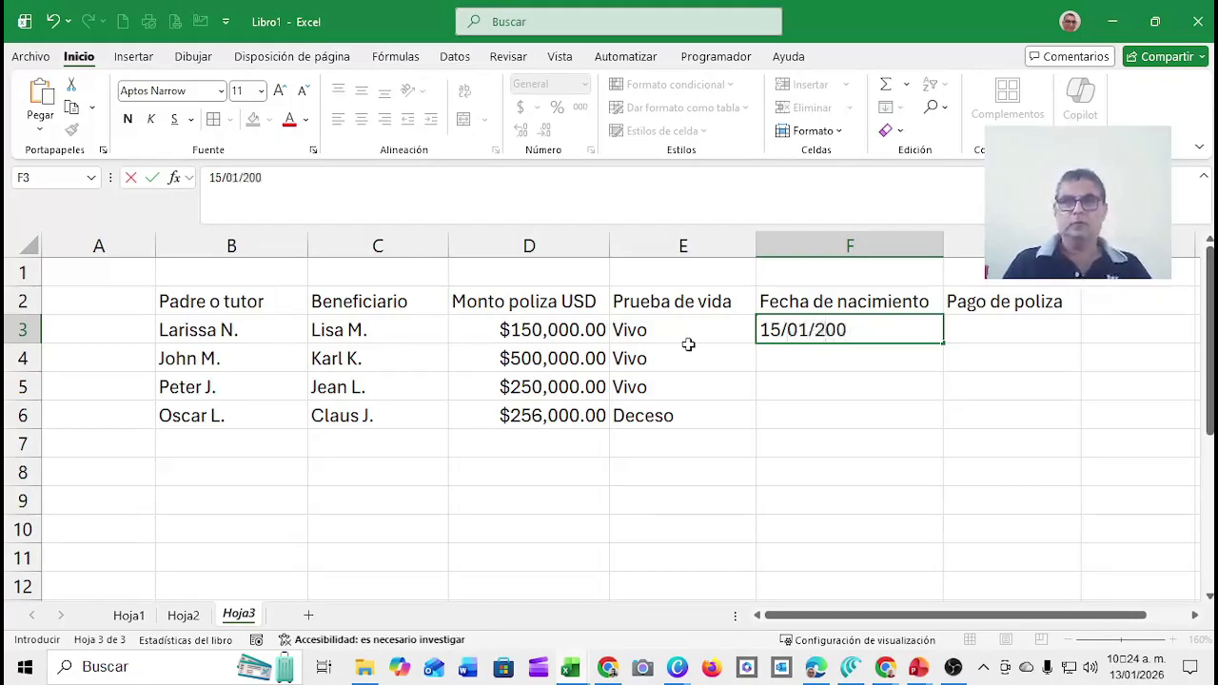
text(0)
key(Return)
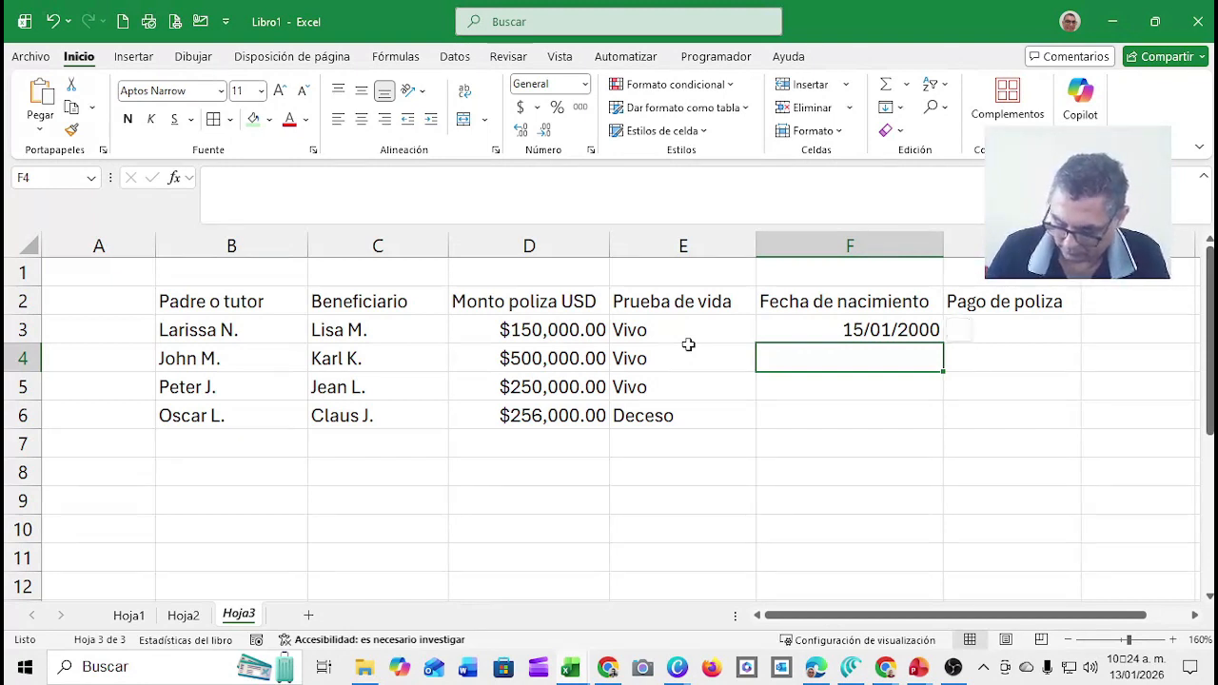
Enter the second record's birth date in cell F4, correcting the year before confirming the entry.
text(20/08/)
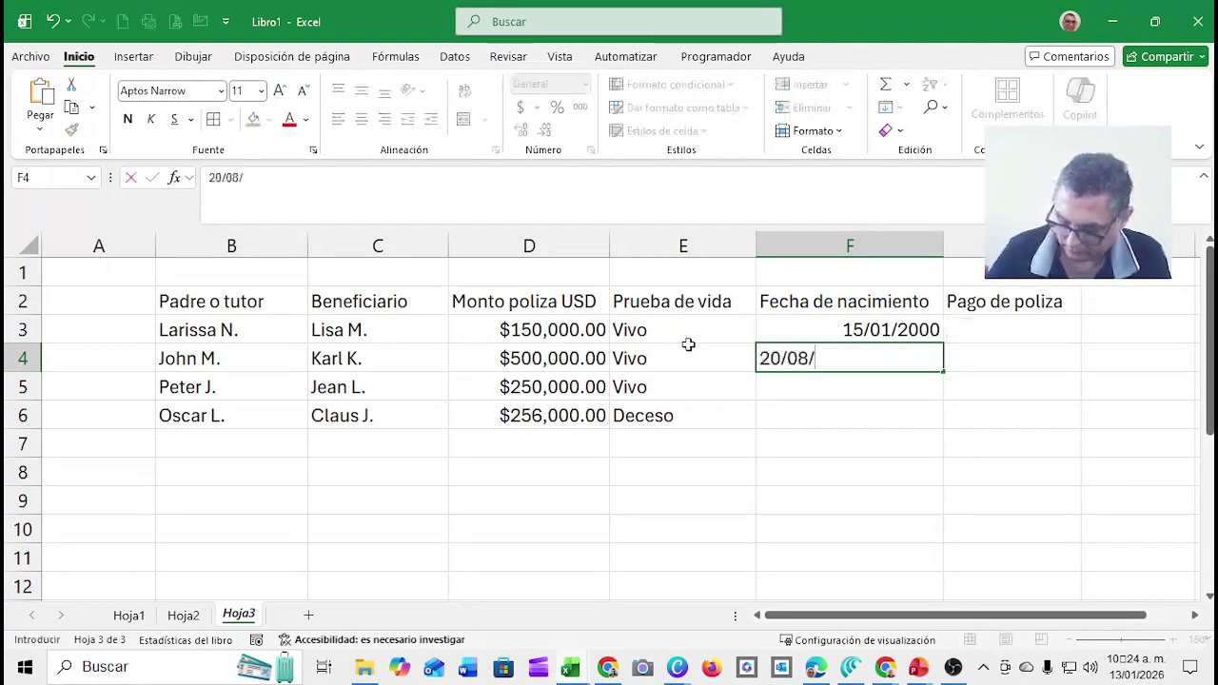
text(1998)
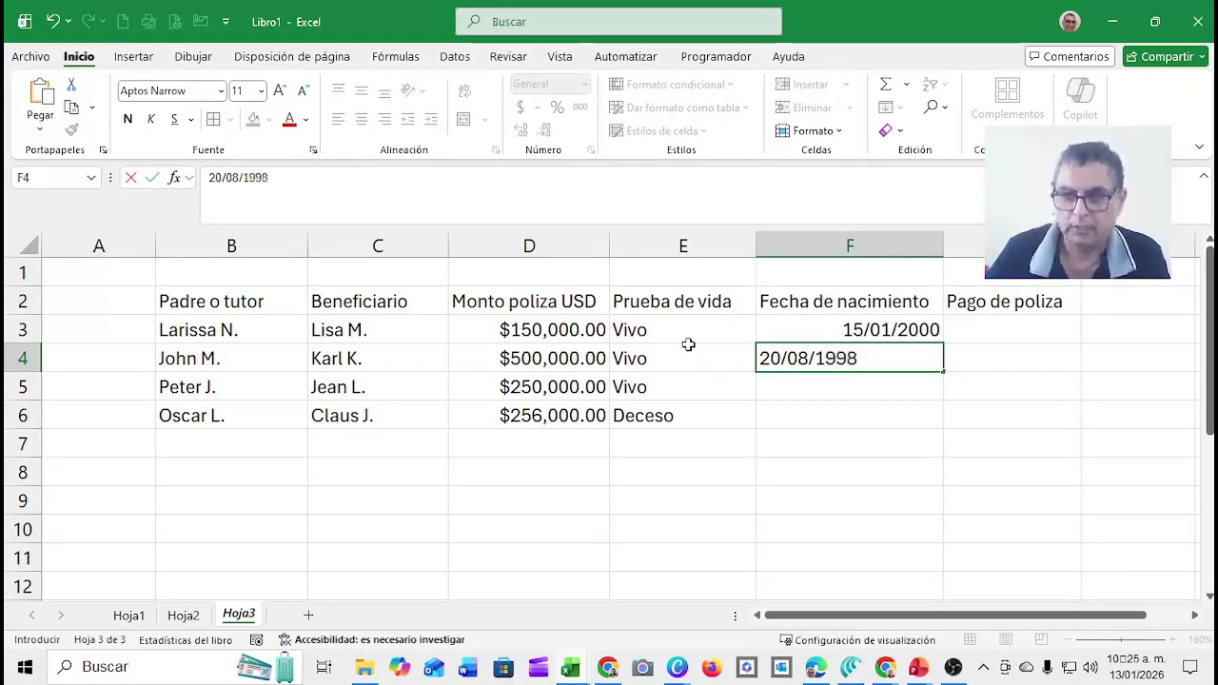
key(BackSpace)
key(BackSpace)
key(BackSpace)
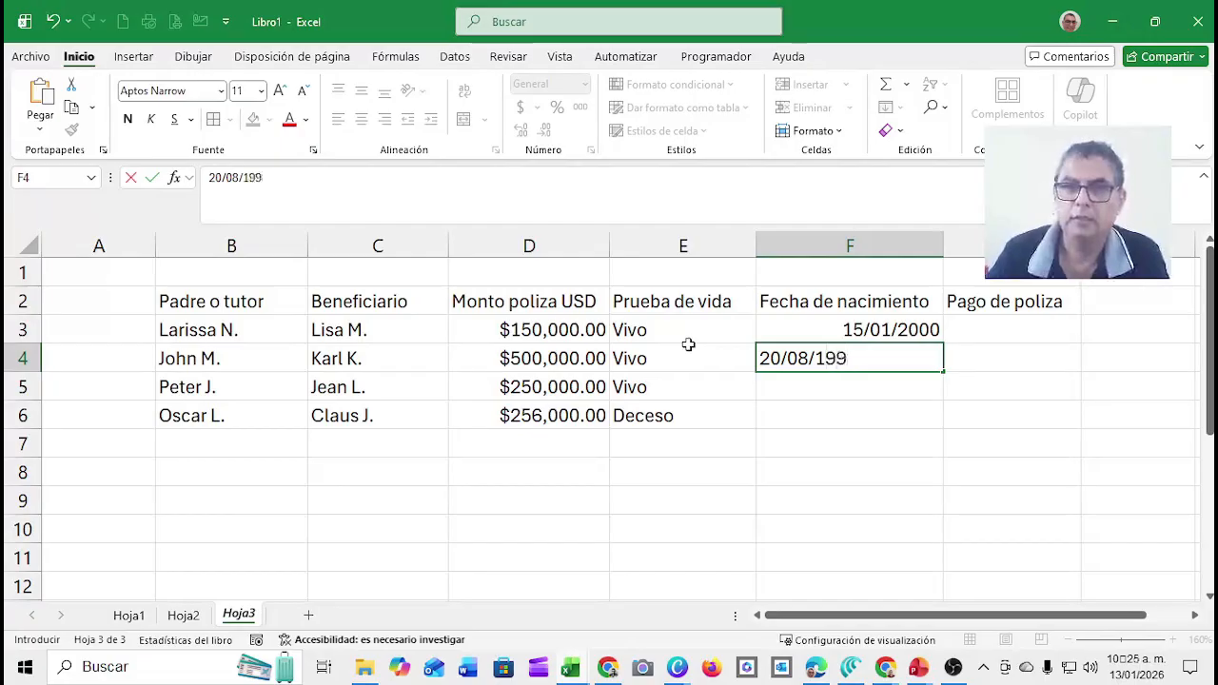
key(BackSpace)
text(2)
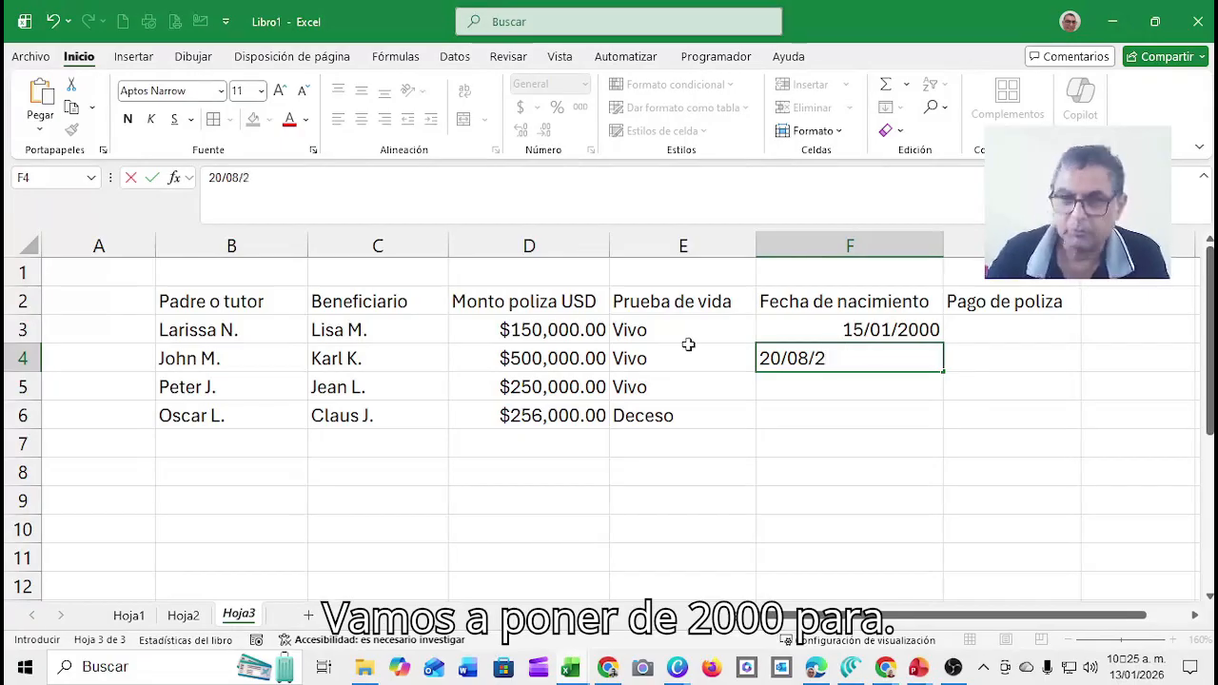
text(002)
key(Return)
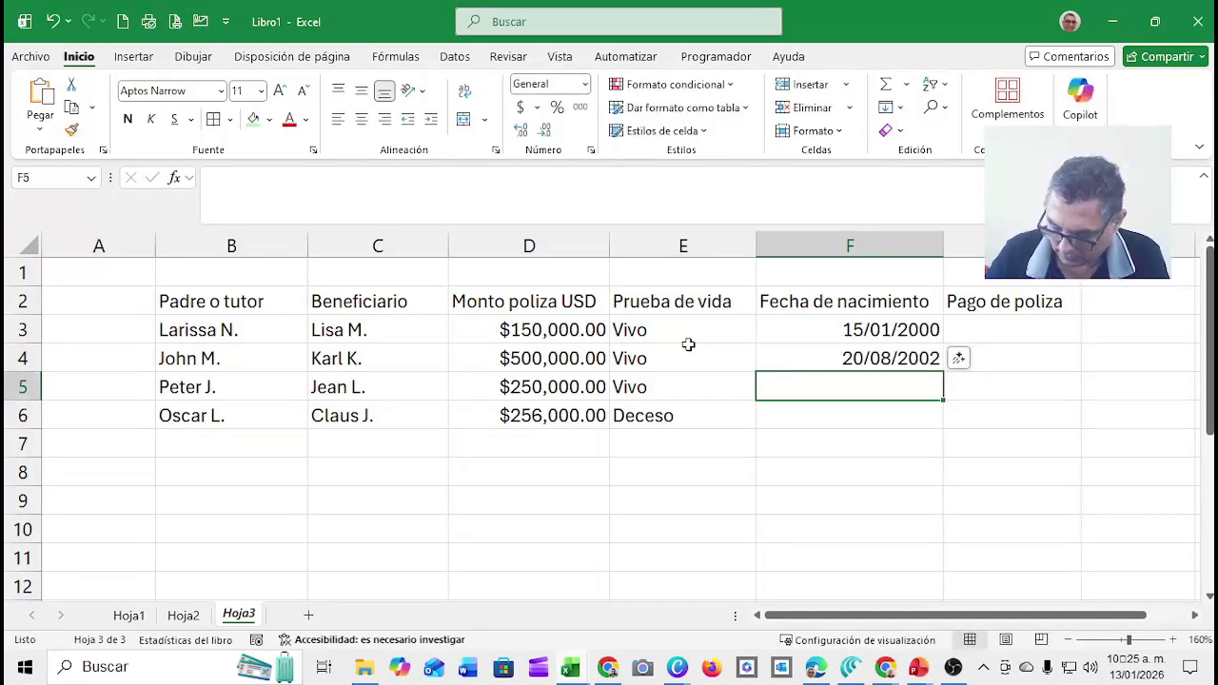
Enter the third record's birth date in cell F5 in day/month/year format.
text(05/)
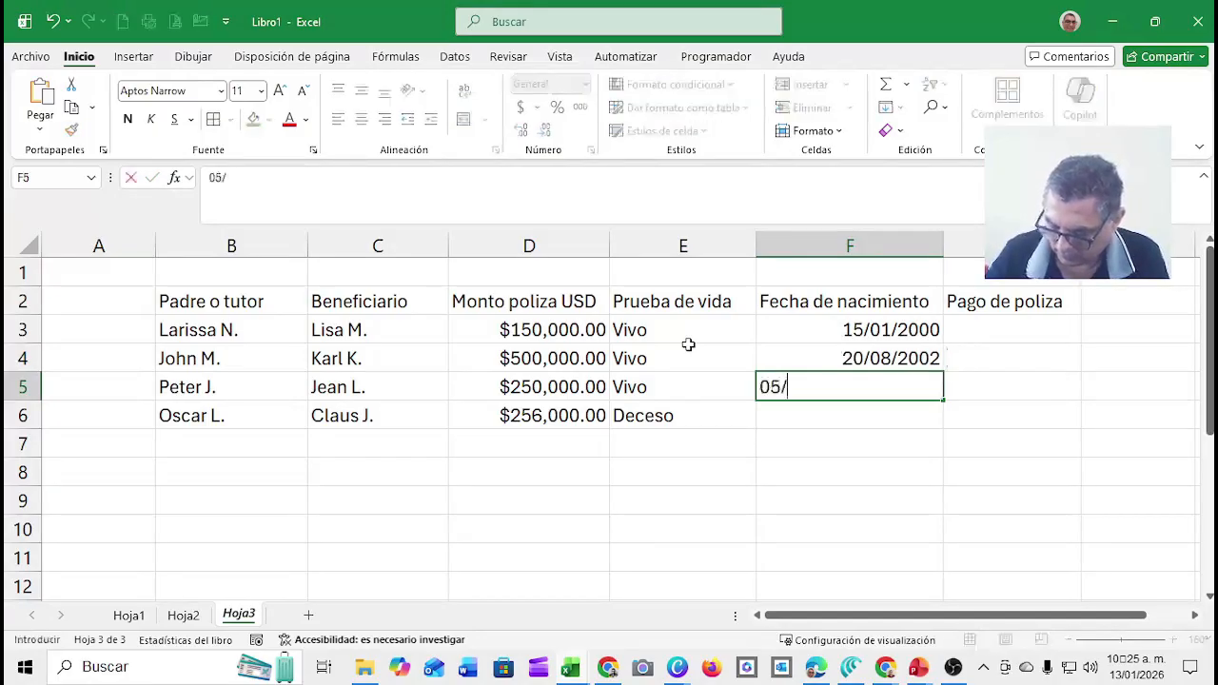
text(03/)
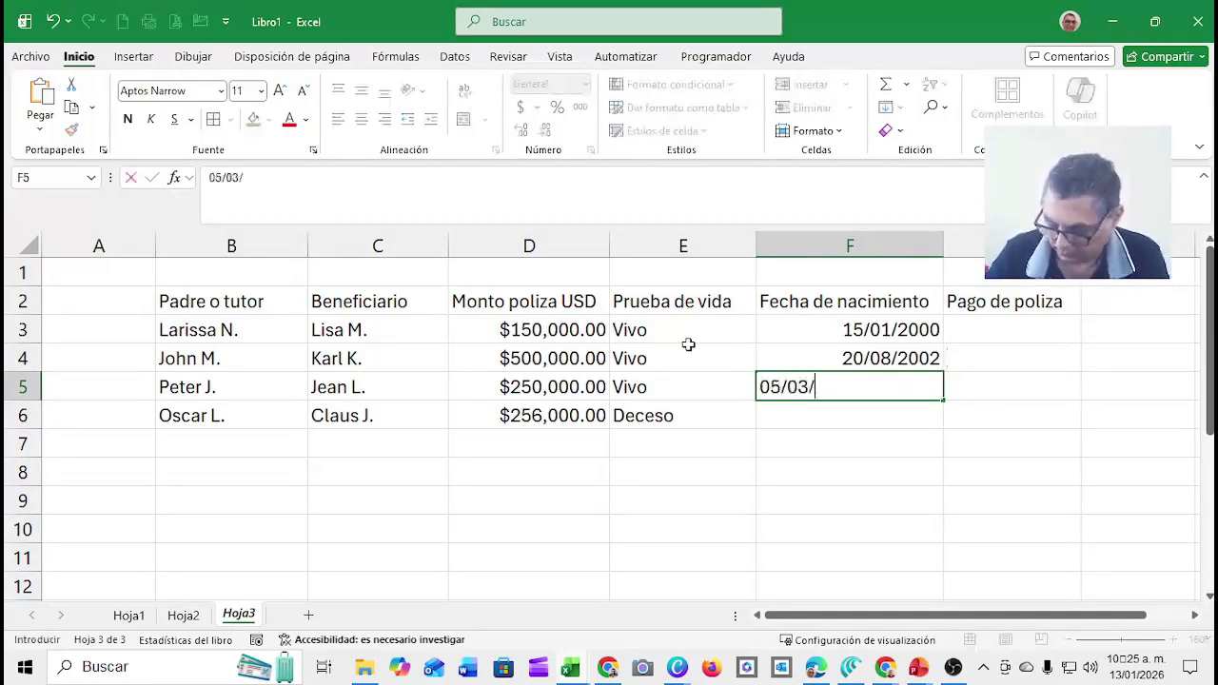
text(2)
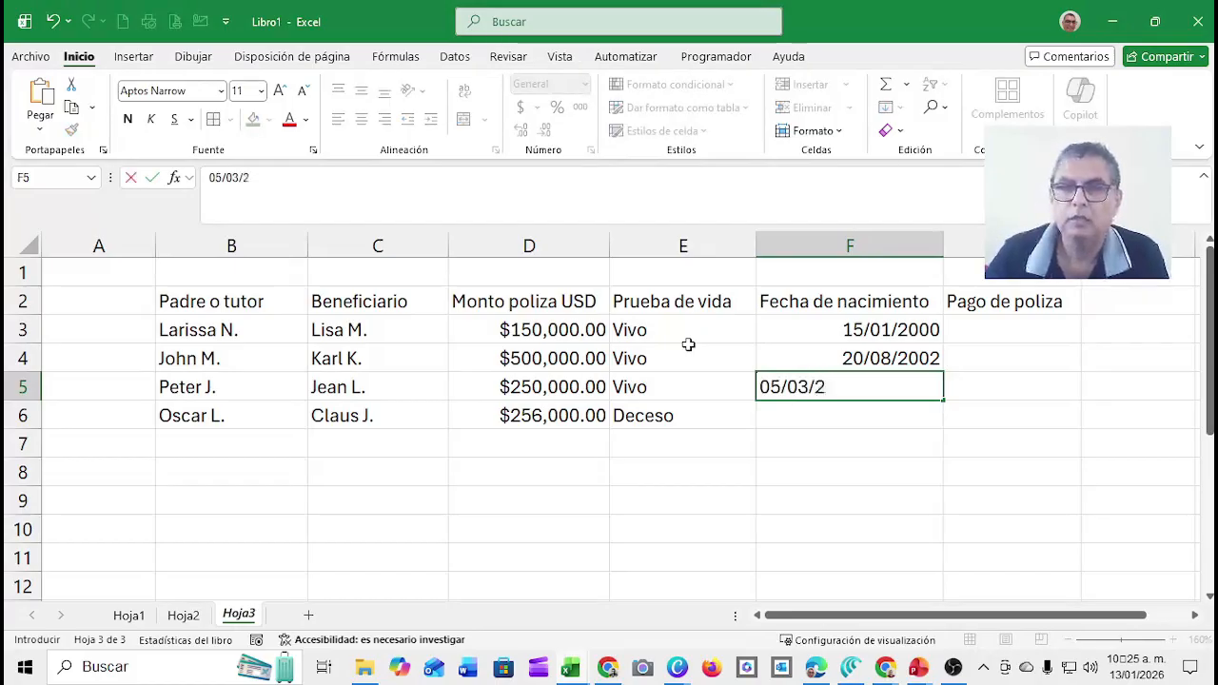
text(0)
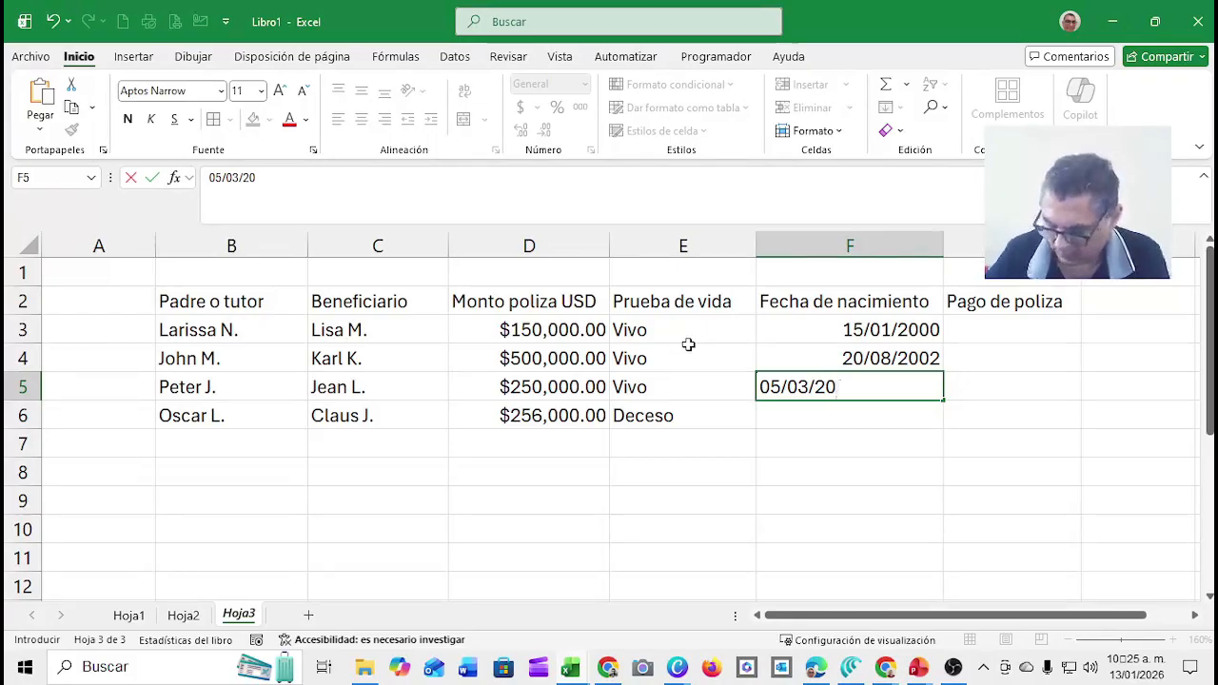
text(15)
key(Return)
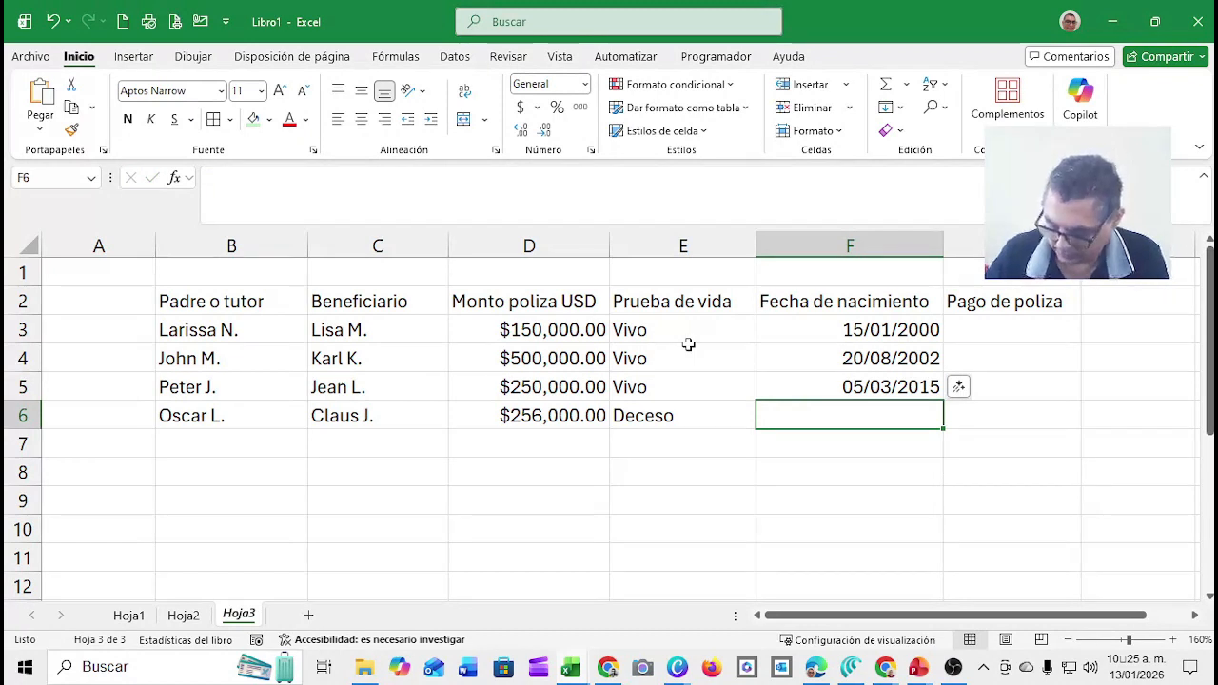
Enter the fourth record's birth date in cell F6 in day/month/year format, correcting the year before confirming.
text(01/)
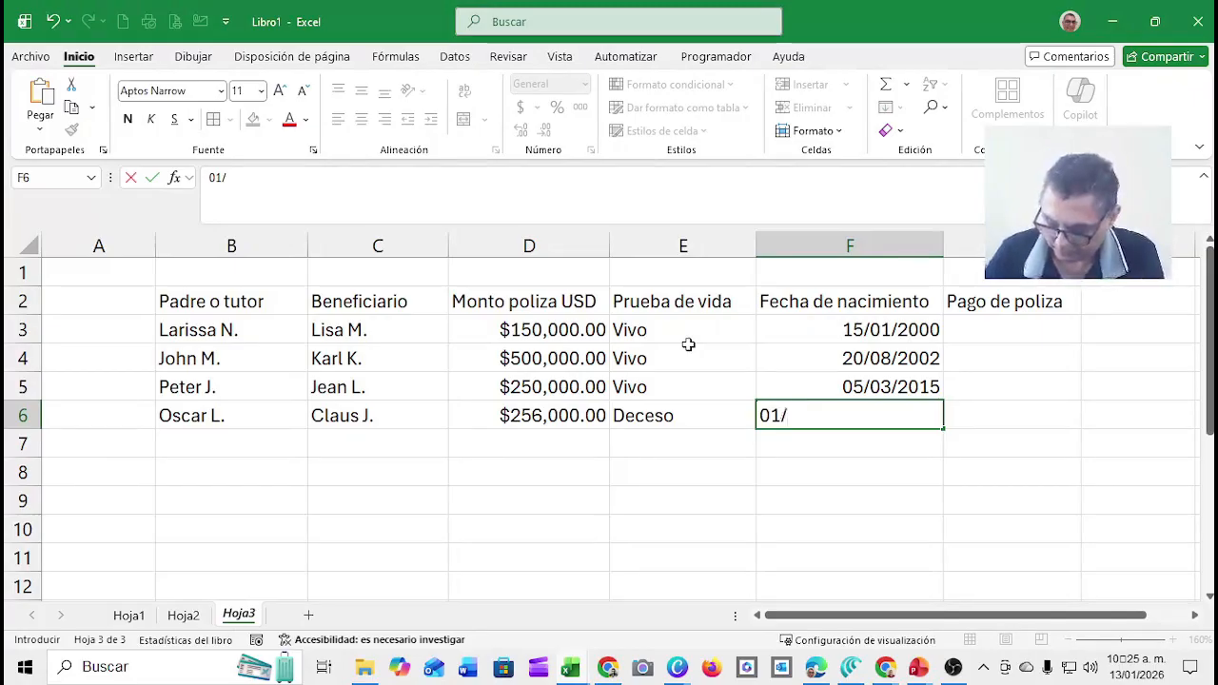
text(05/)
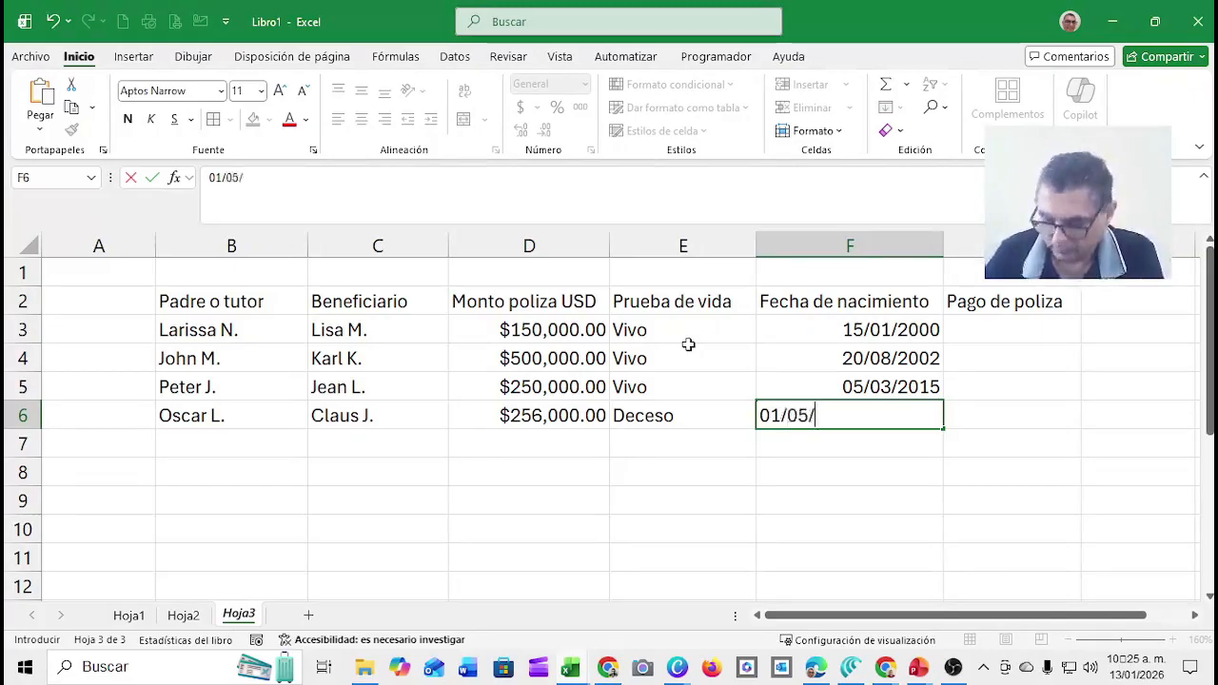
text(2)
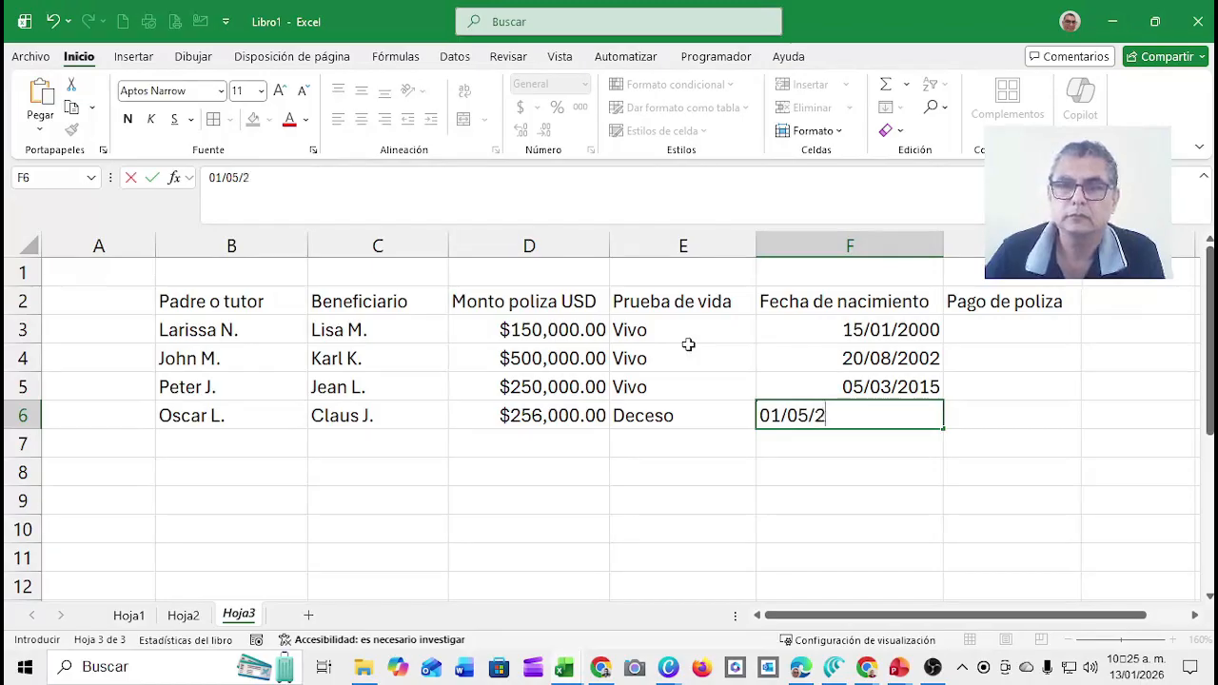
text(00)
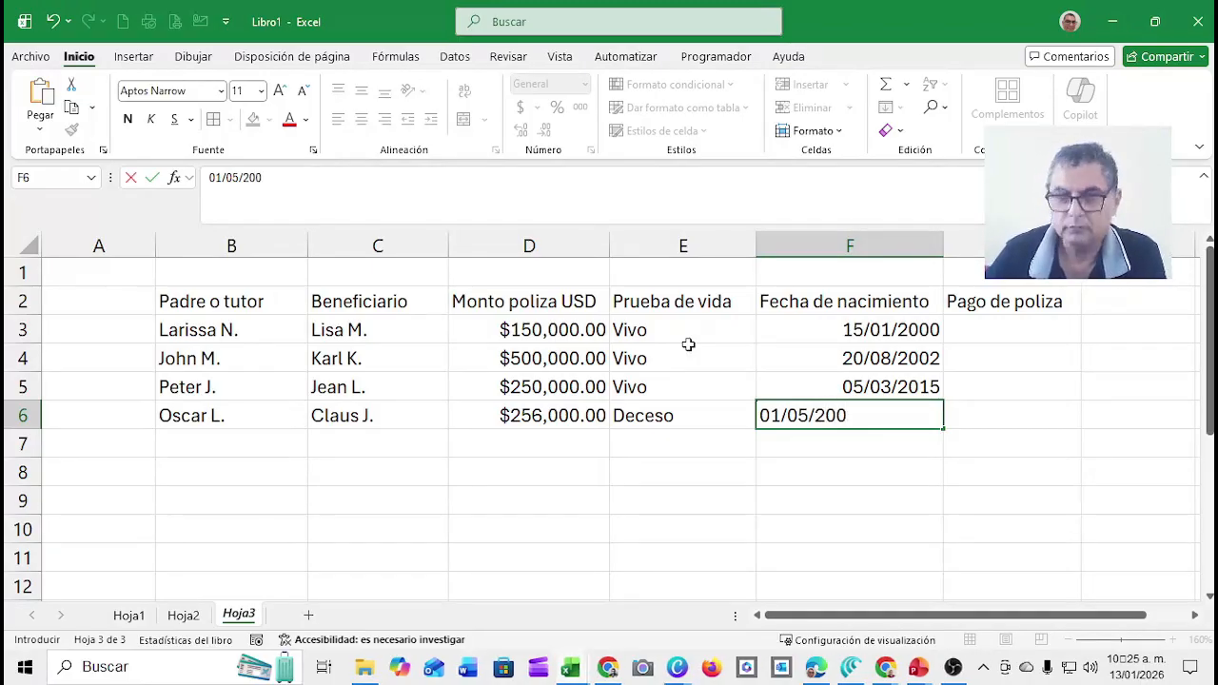
key(BackSpace)
text(18)
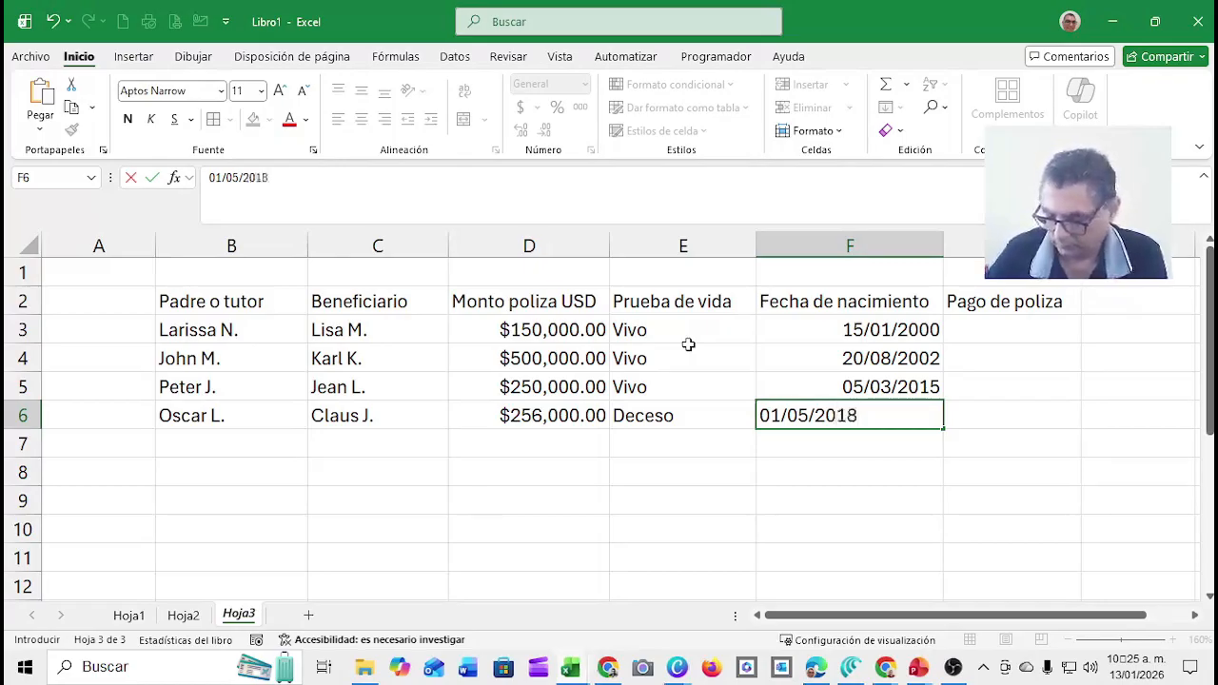
key(Return)
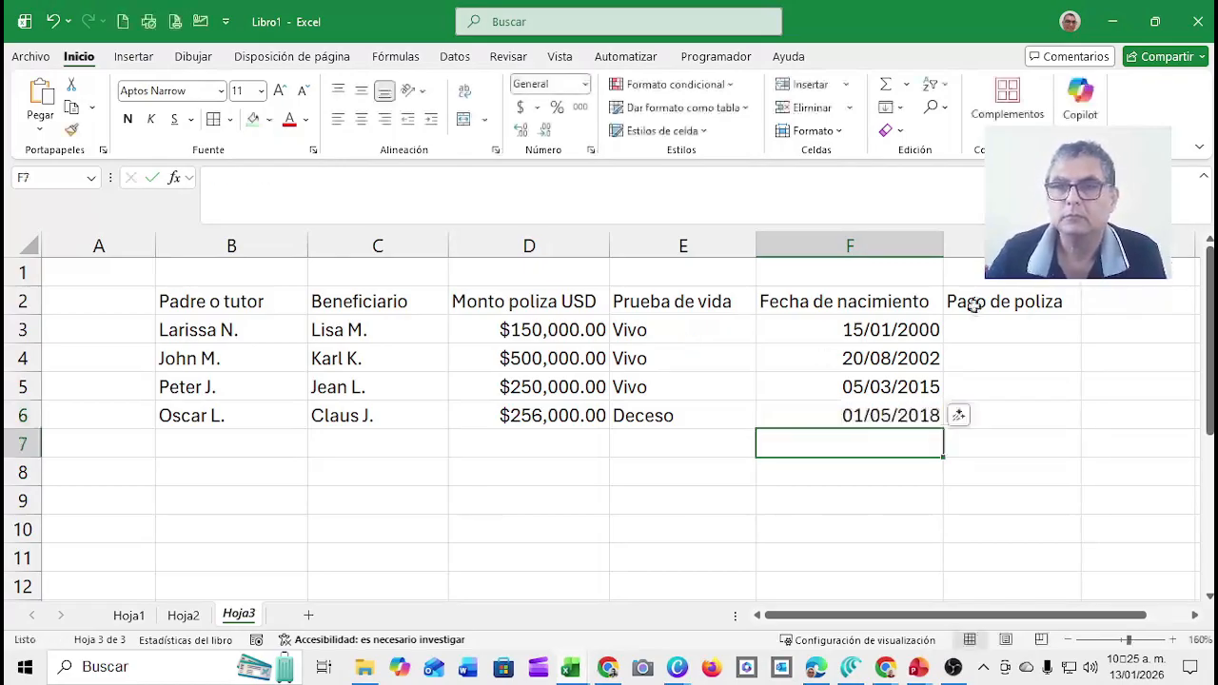
Insert a new empty column G between the Fecha de nacimiento and Pago de poliza columns.
click(1017, 325)
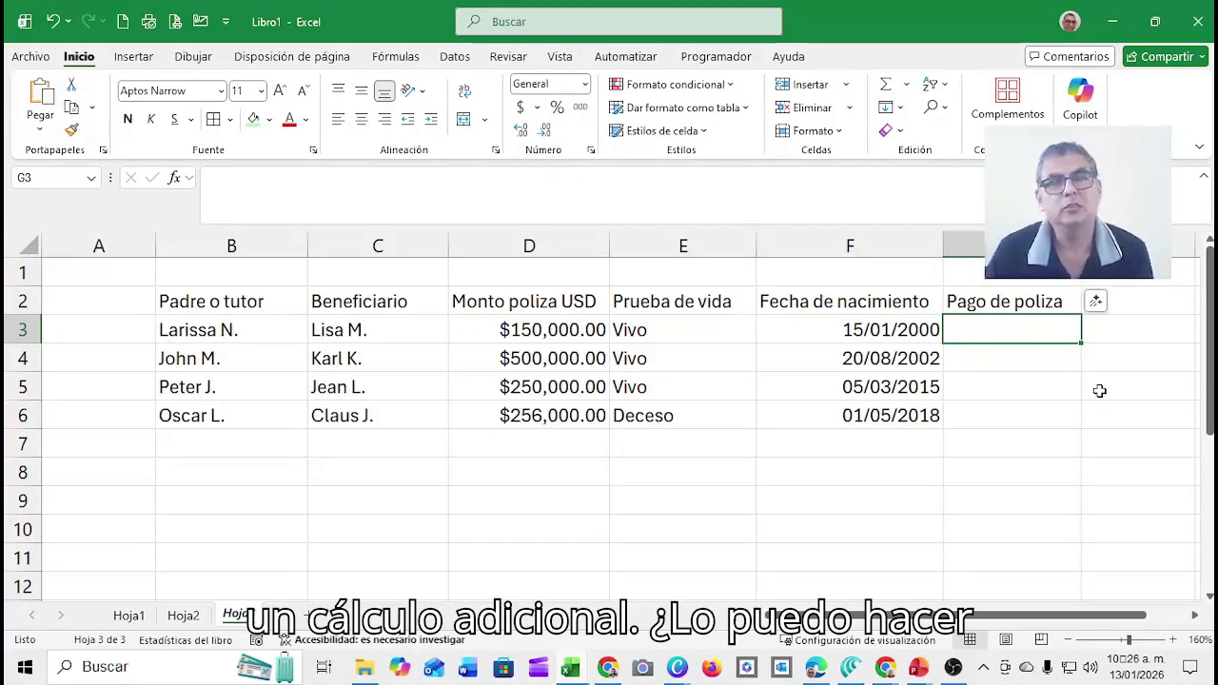
click(963, 251)
right_click(964, 253)
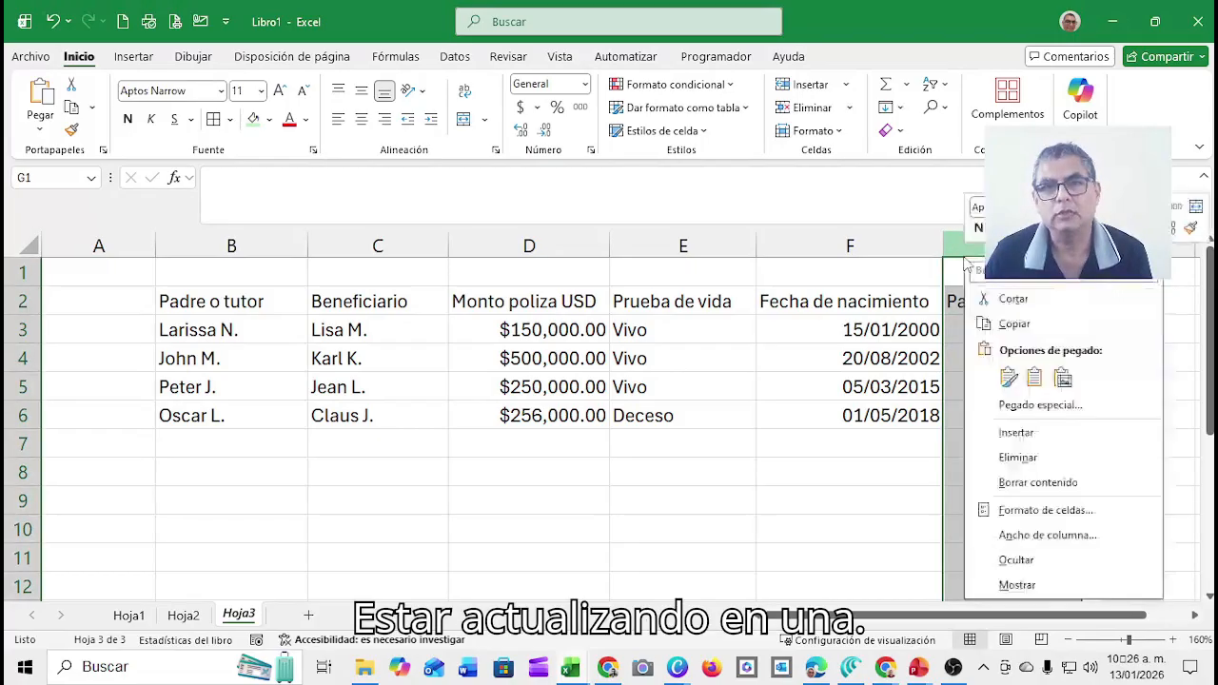
click(1013, 433)
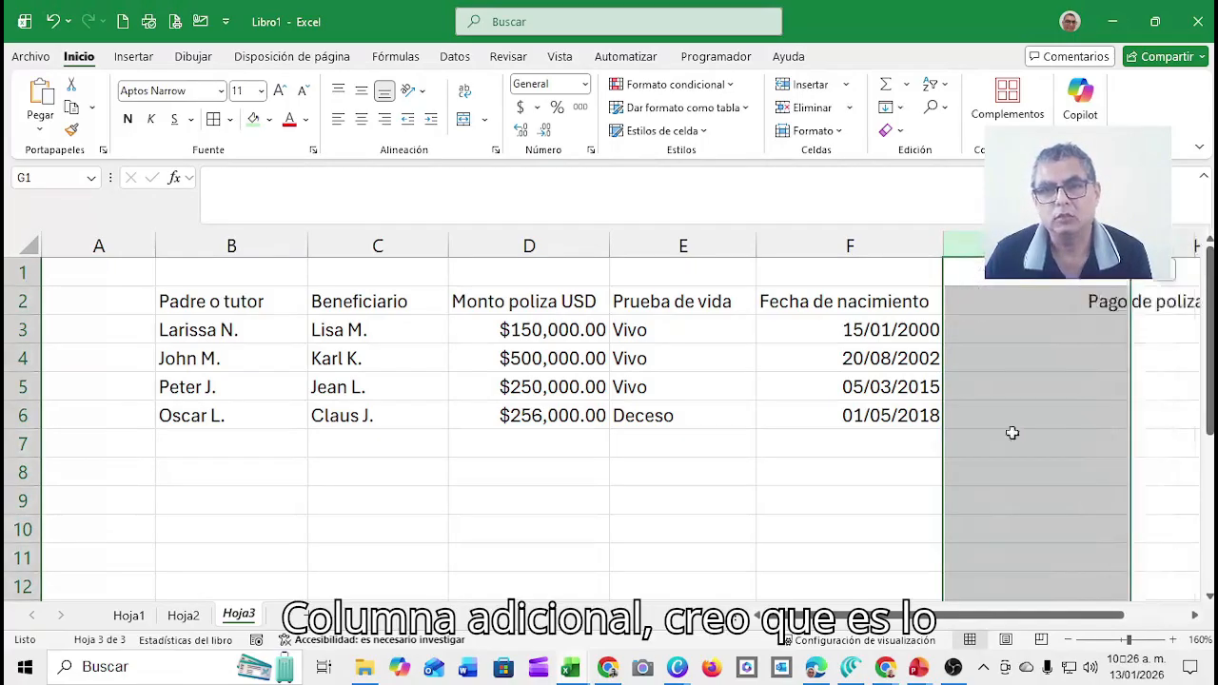
click(864, 391)
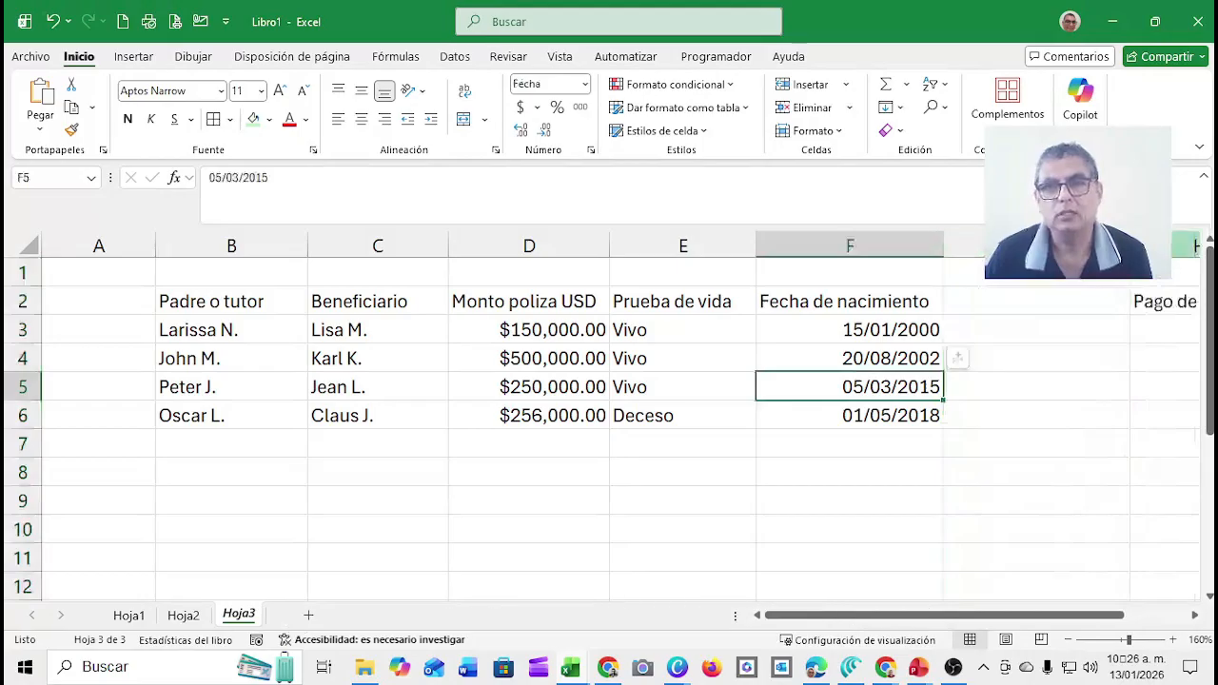
Enter the header "Edad" in cell G2 of the new column.
click(994, 307)
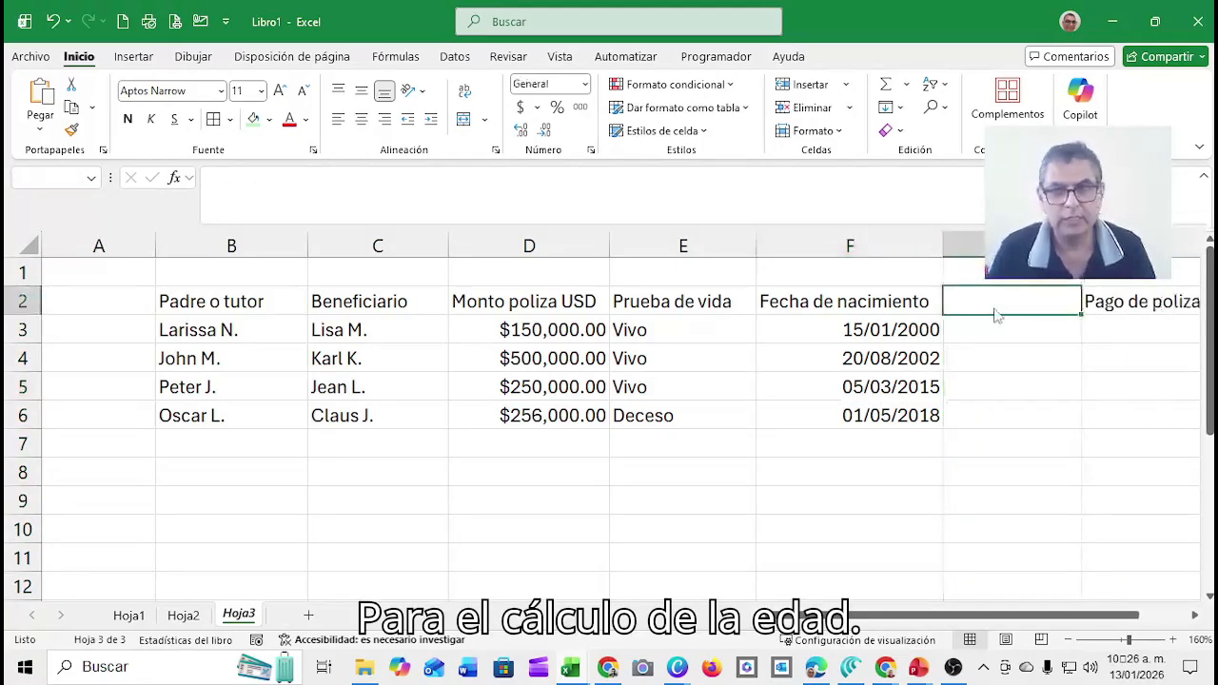
key(ctrl+e)
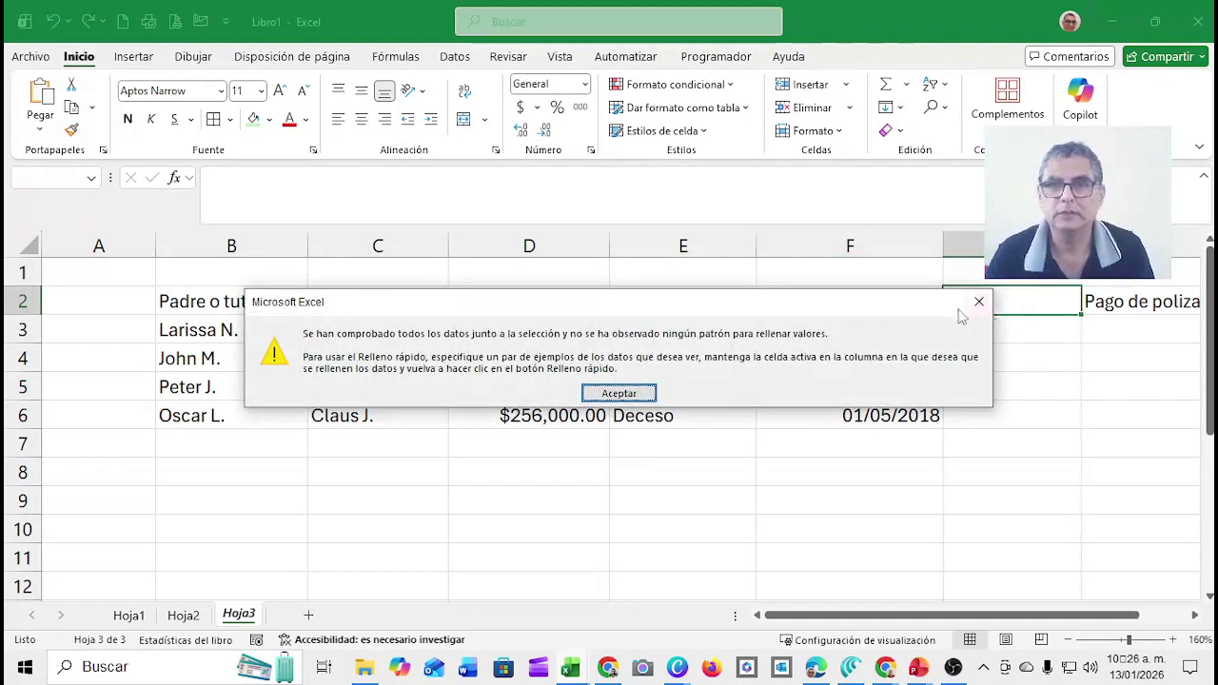
click(976, 303)
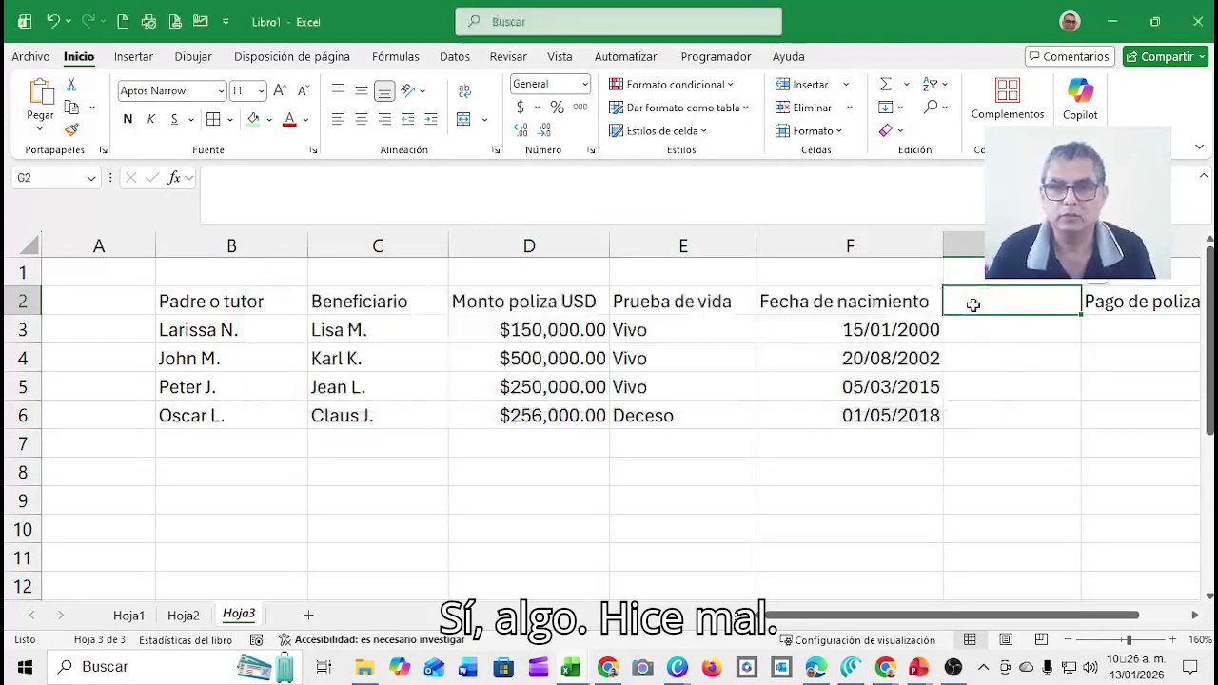
text(Edad)
key(Return)
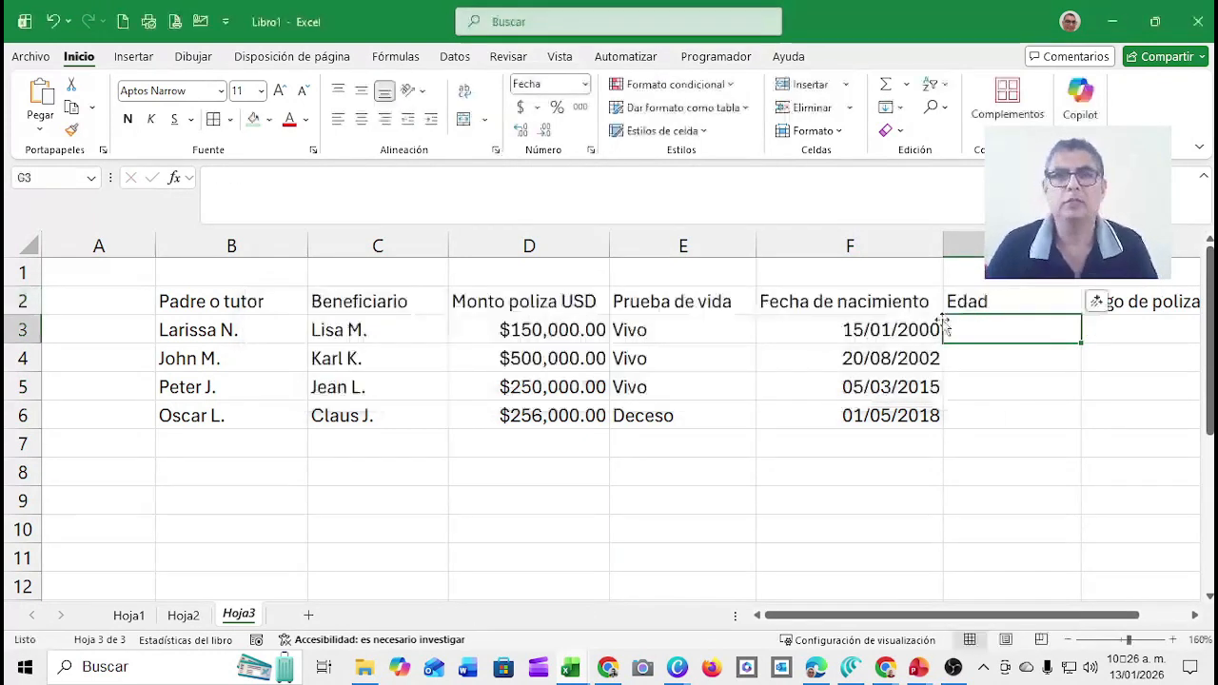
Fit columns B, C and E to their contents and widen the Monto poliza USD column slightly.
click(782, 365)
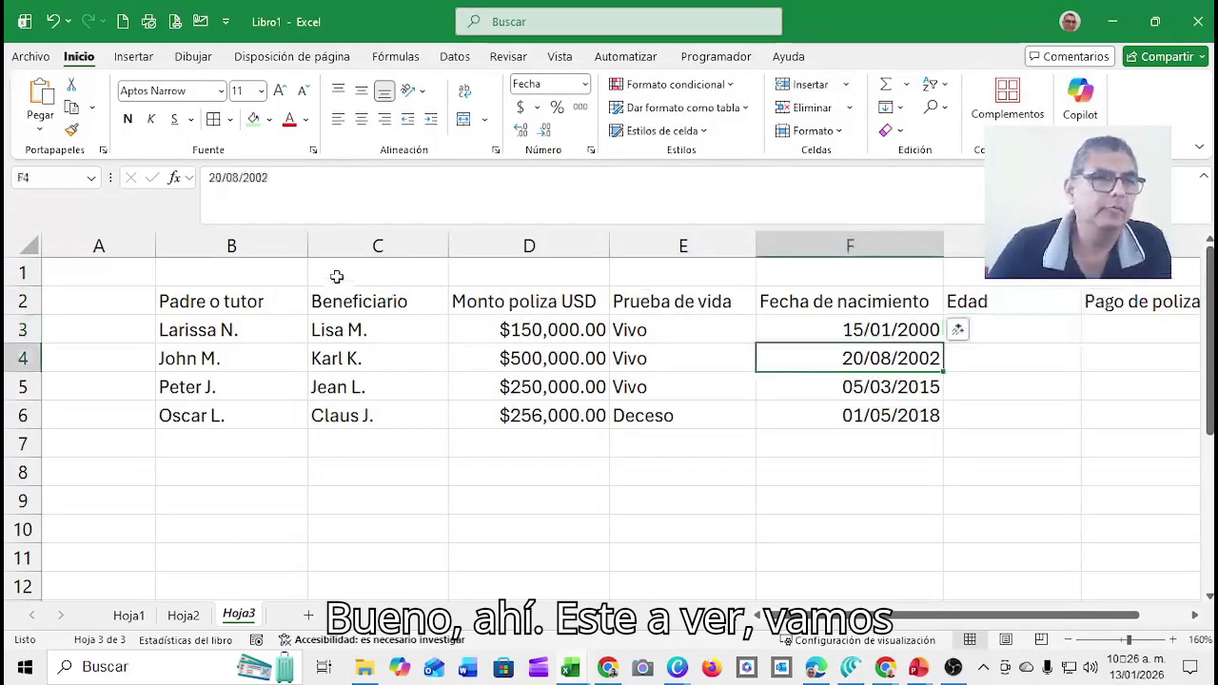
double_click(307, 250)
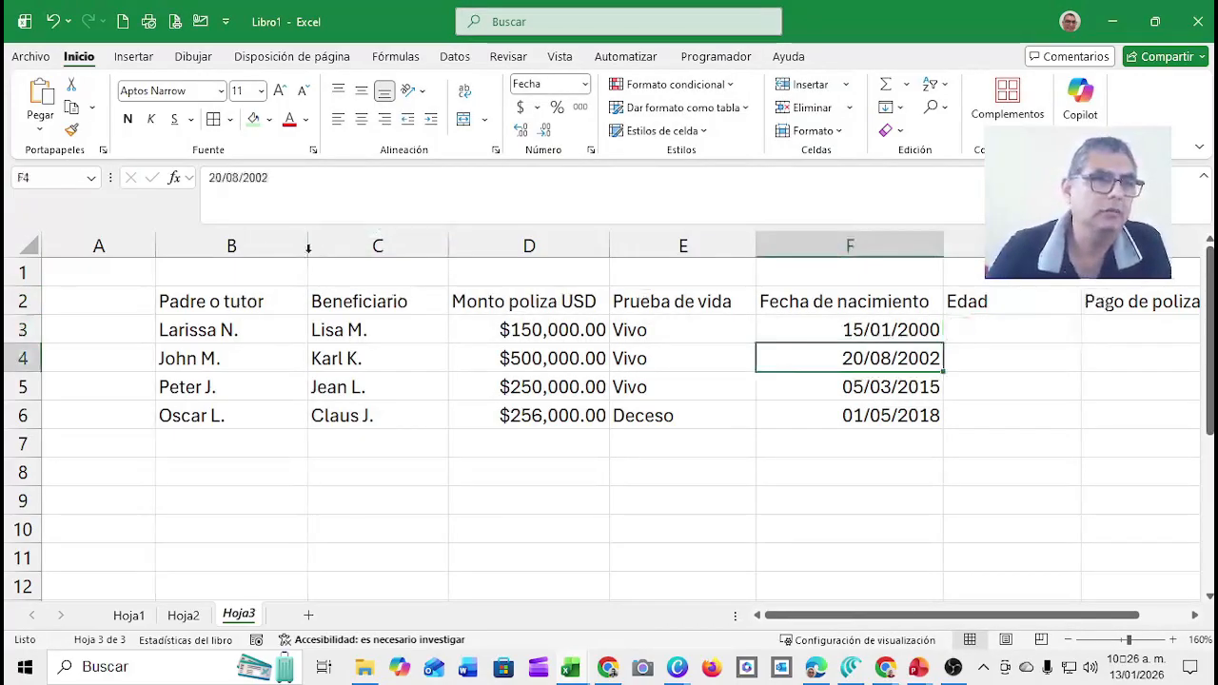
double_click(420, 249)
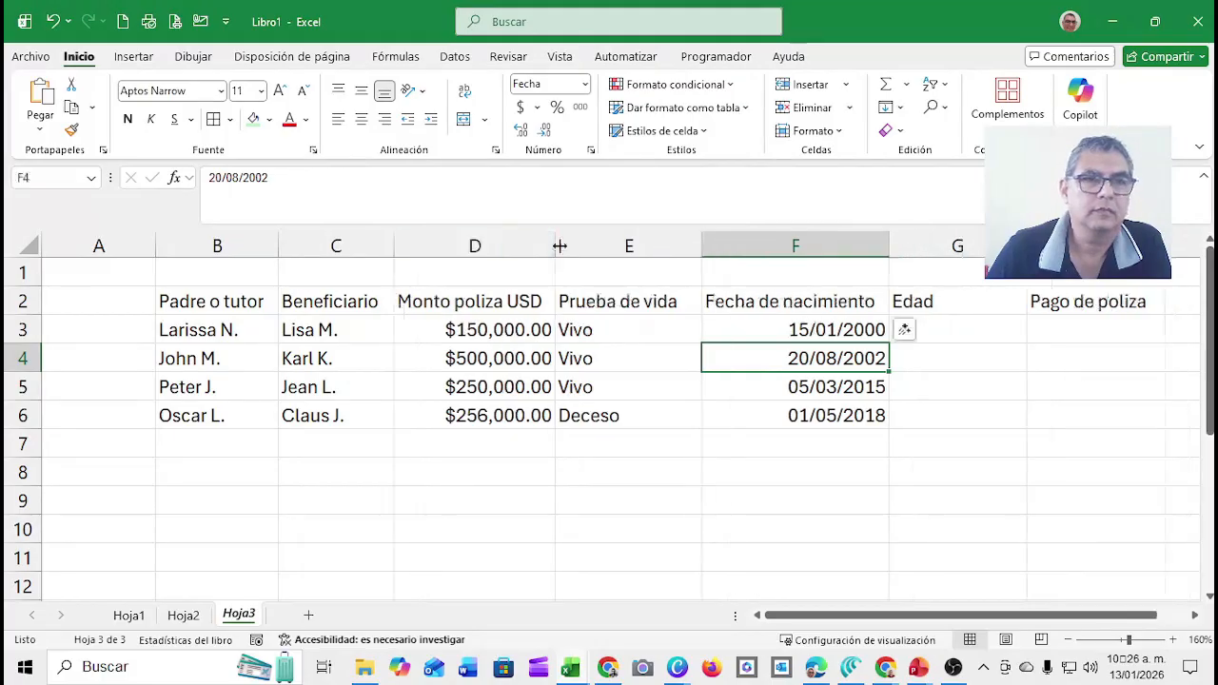
drag(558, 247, 560, 247)
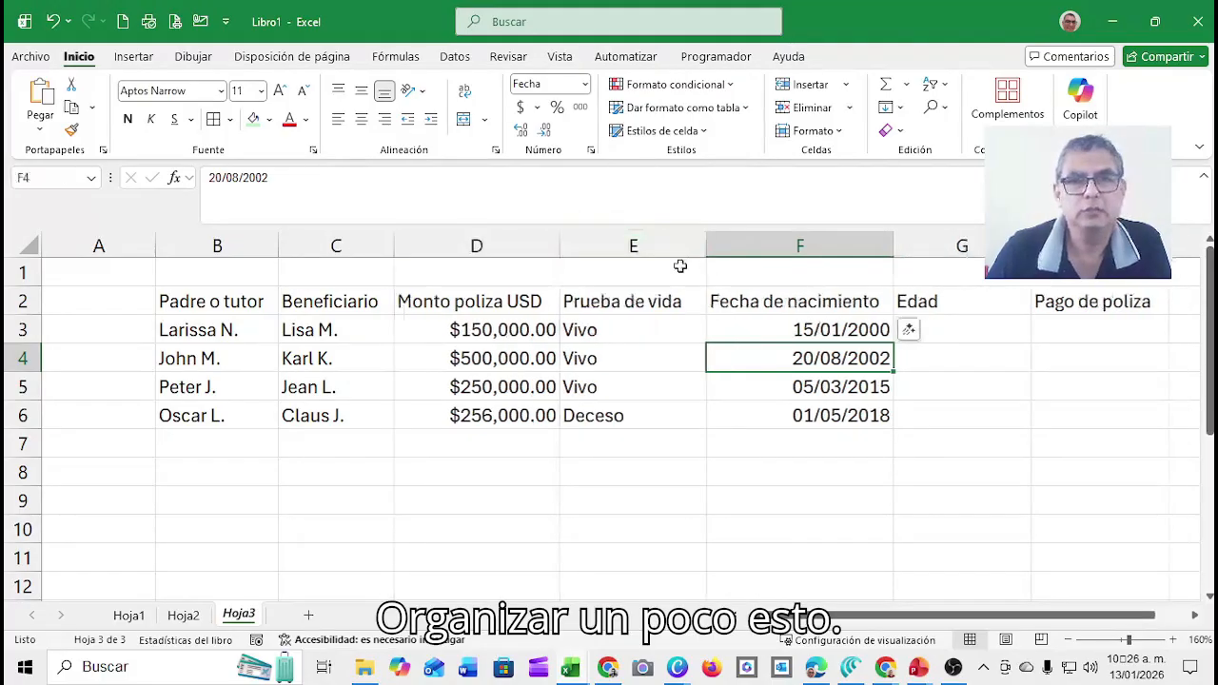
double_click(705, 247)
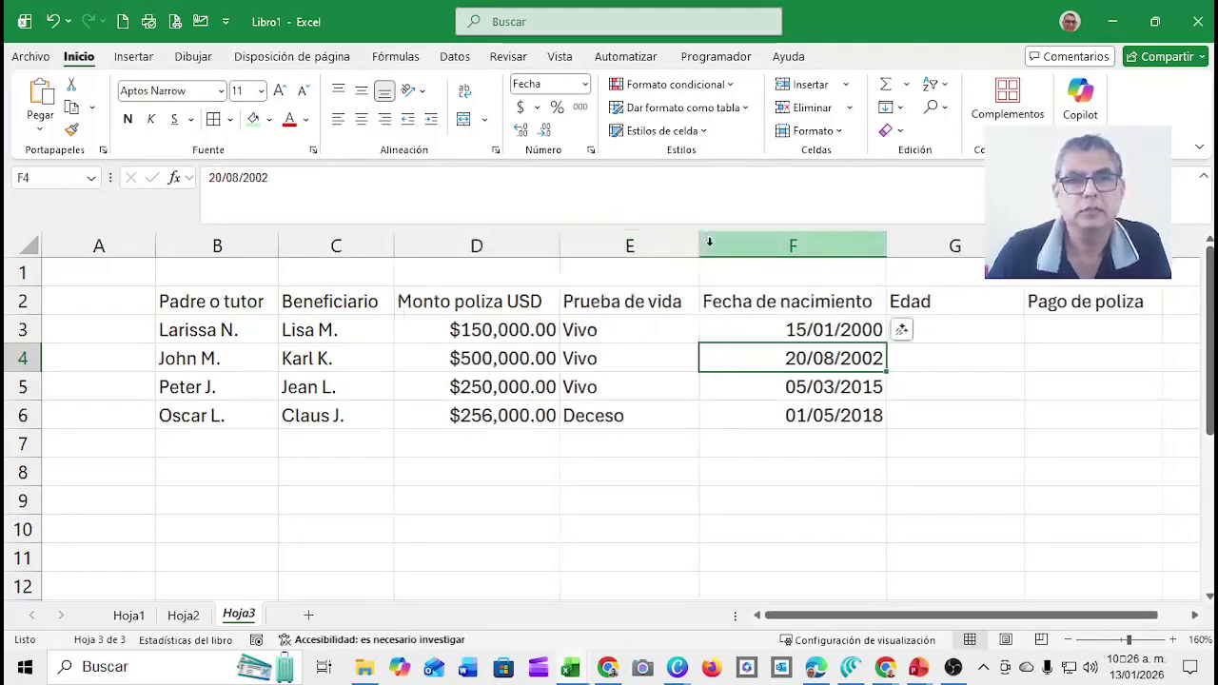
Wrap the text of the Fecha de nacimiento header and narrow column F so the header breaks onto two lines.
click(753, 300)
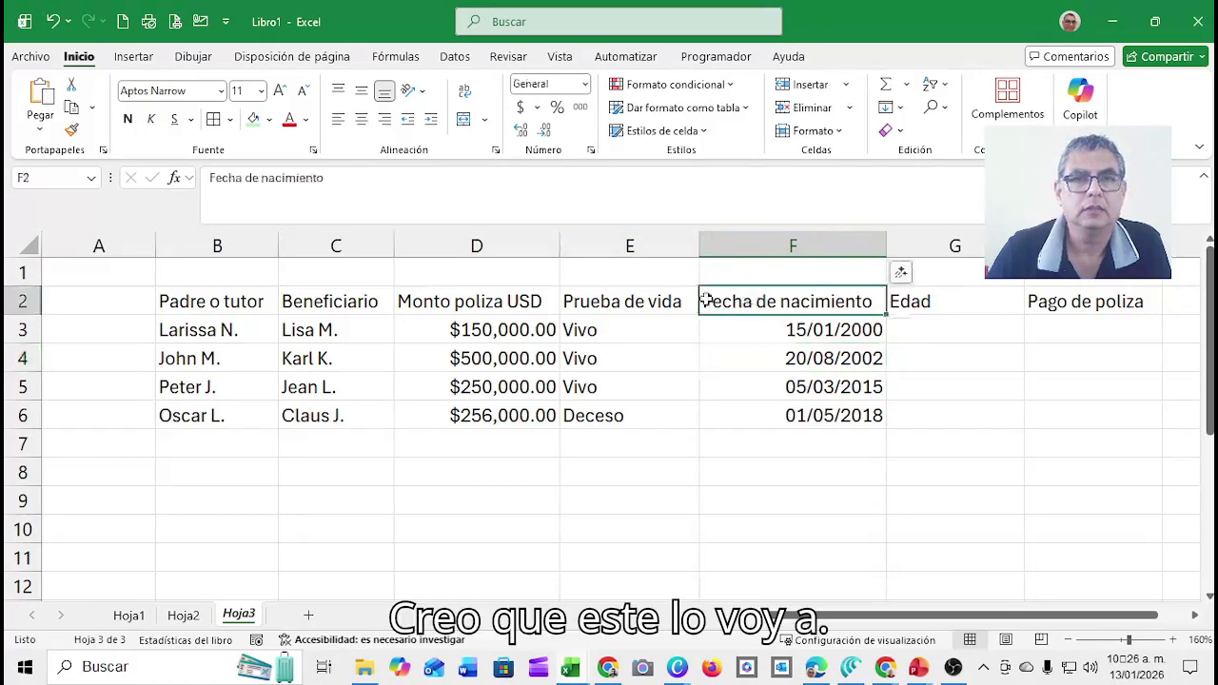
click(464, 93)
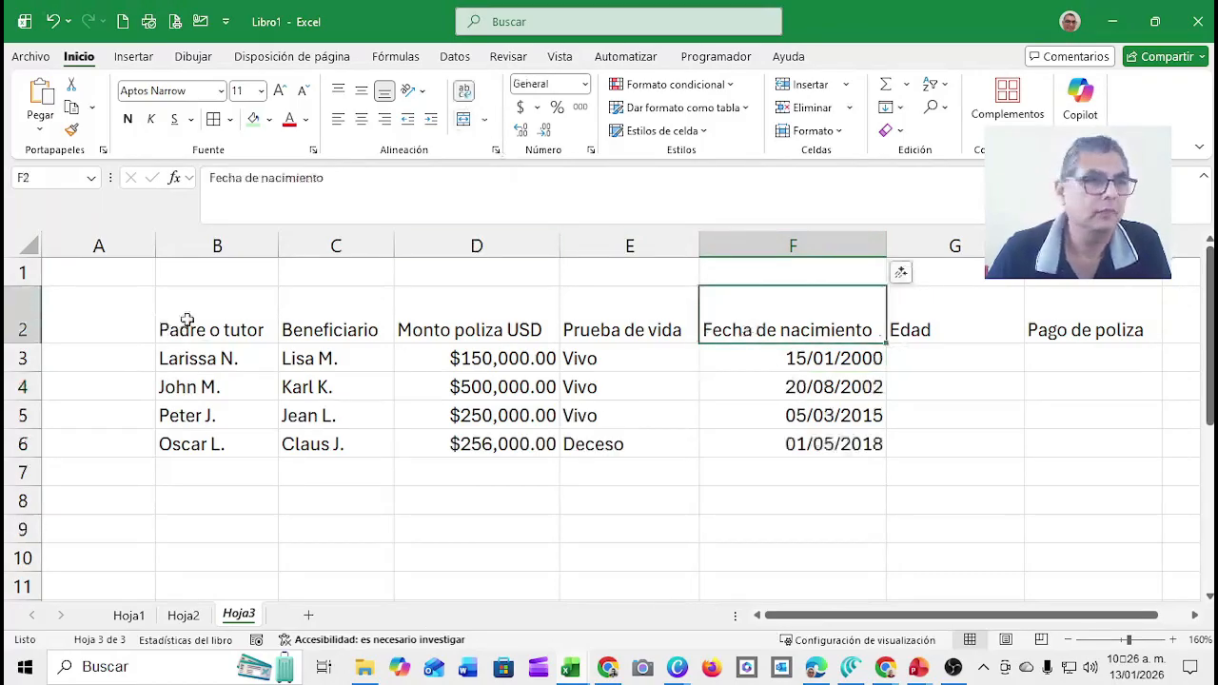
click(818, 273)
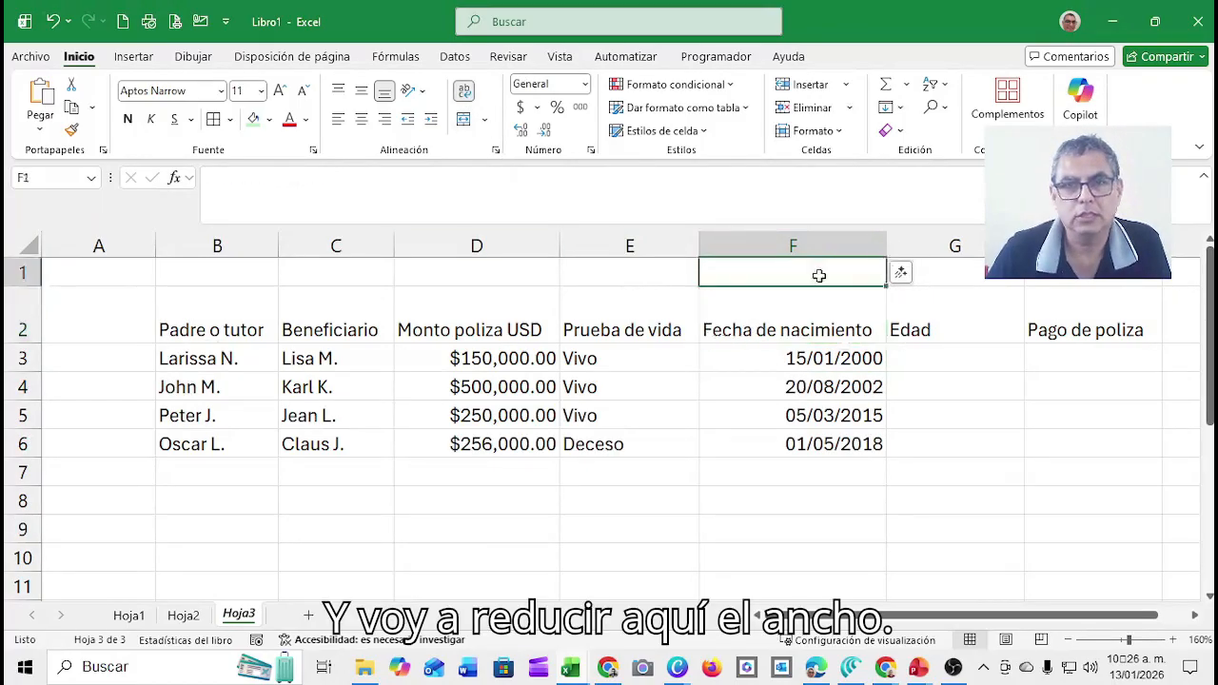
drag(886, 241, 831, 254)
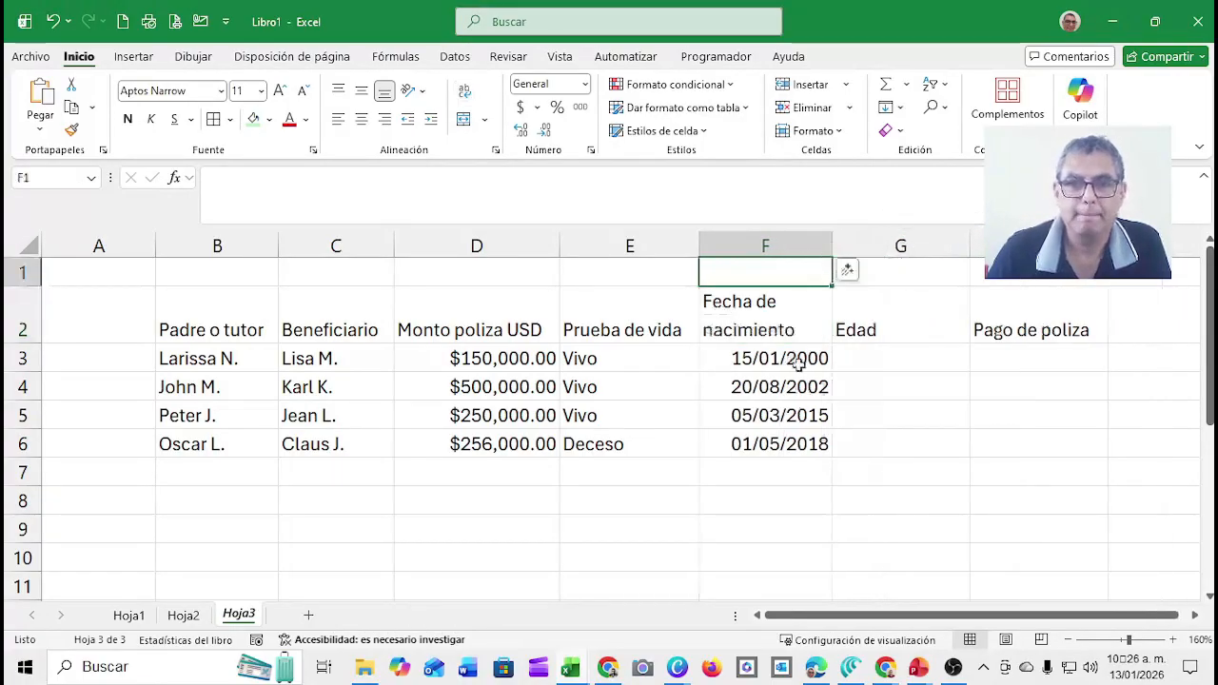
click(771, 386)
Apply all borders to the policy table range B2:H6.
drag(228, 319, 1006, 448)
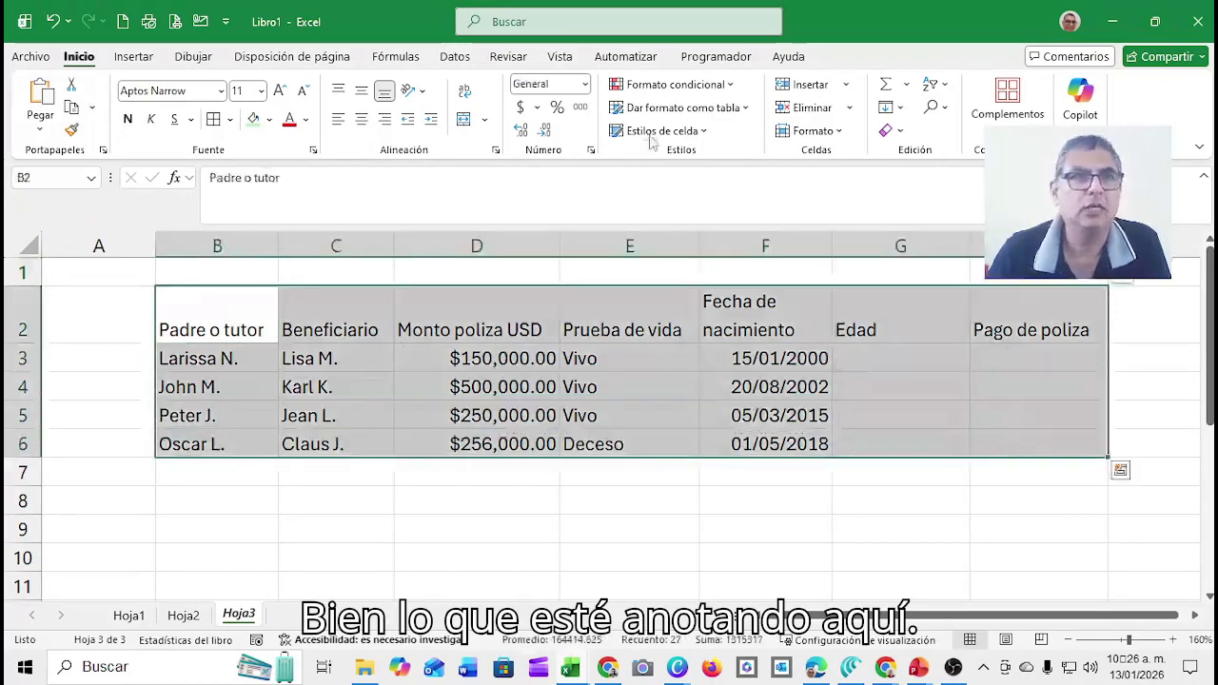
click(214, 123)
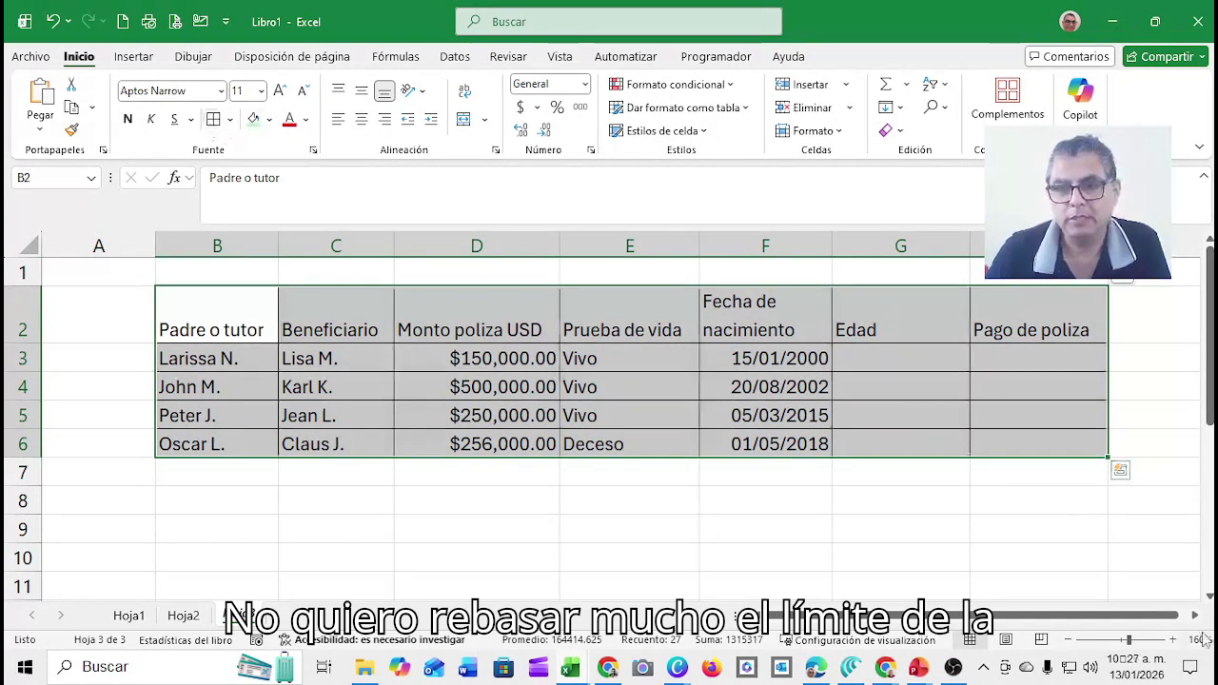
click(1197, 617)
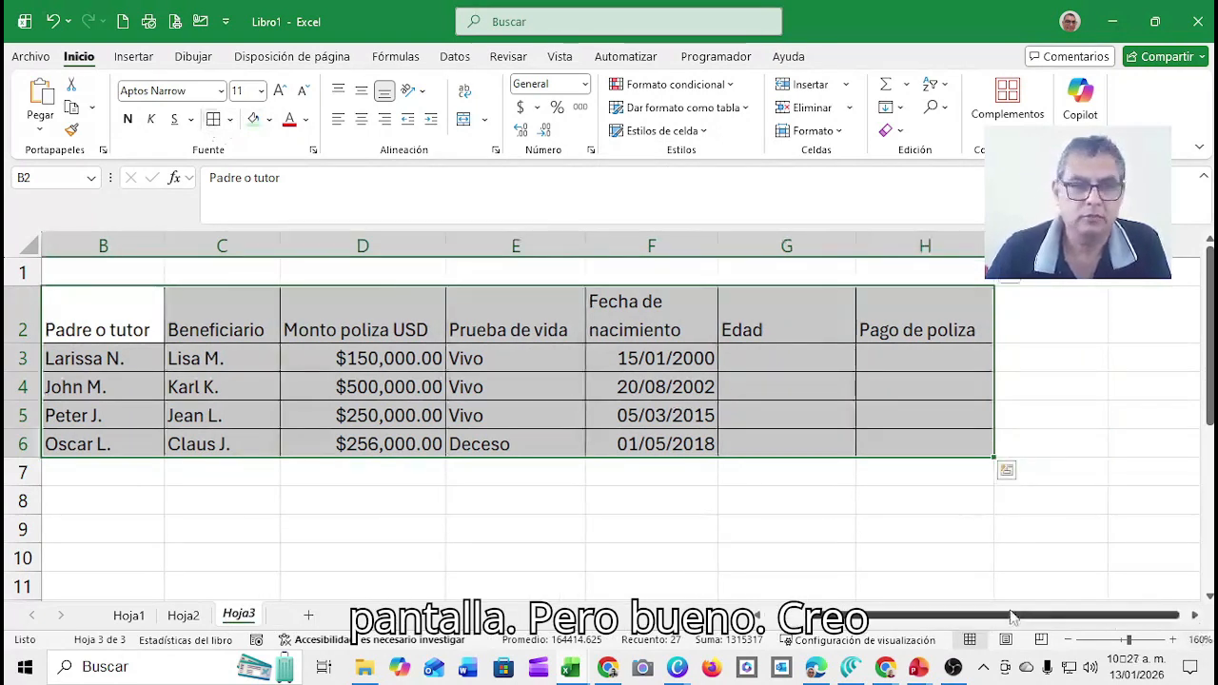
drag(1013, 618, 980, 618)
click(1032, 419)
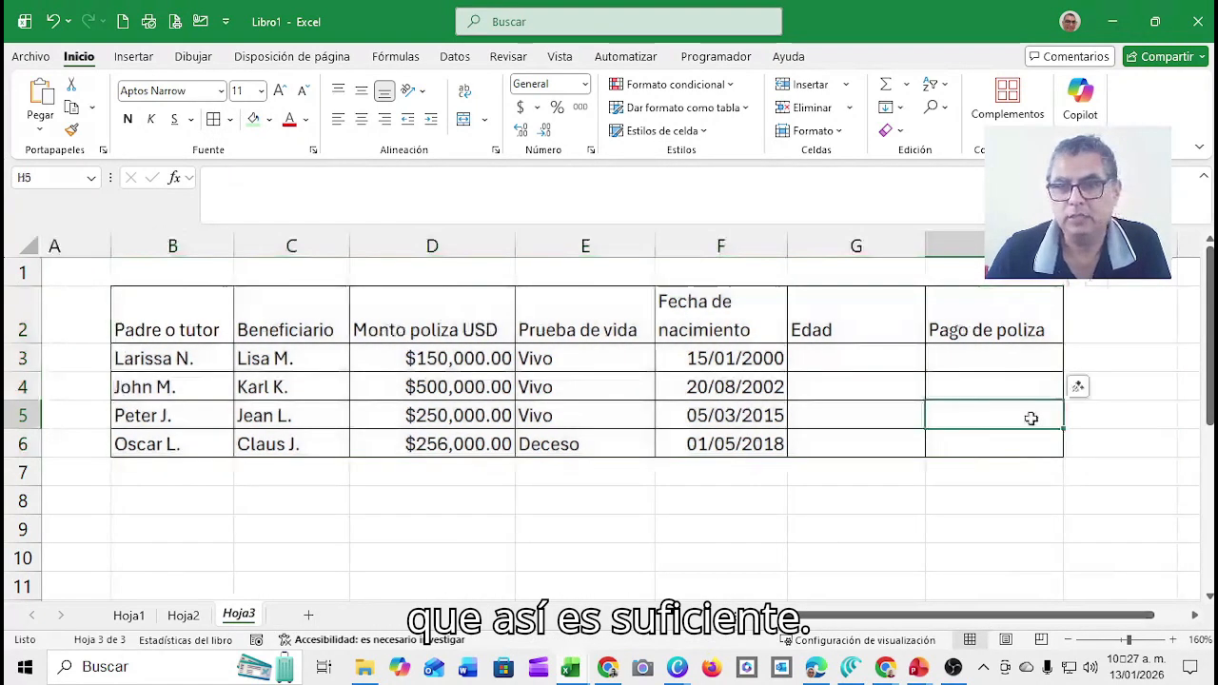
Narrow the Edad column slightly.
click(892, 356)
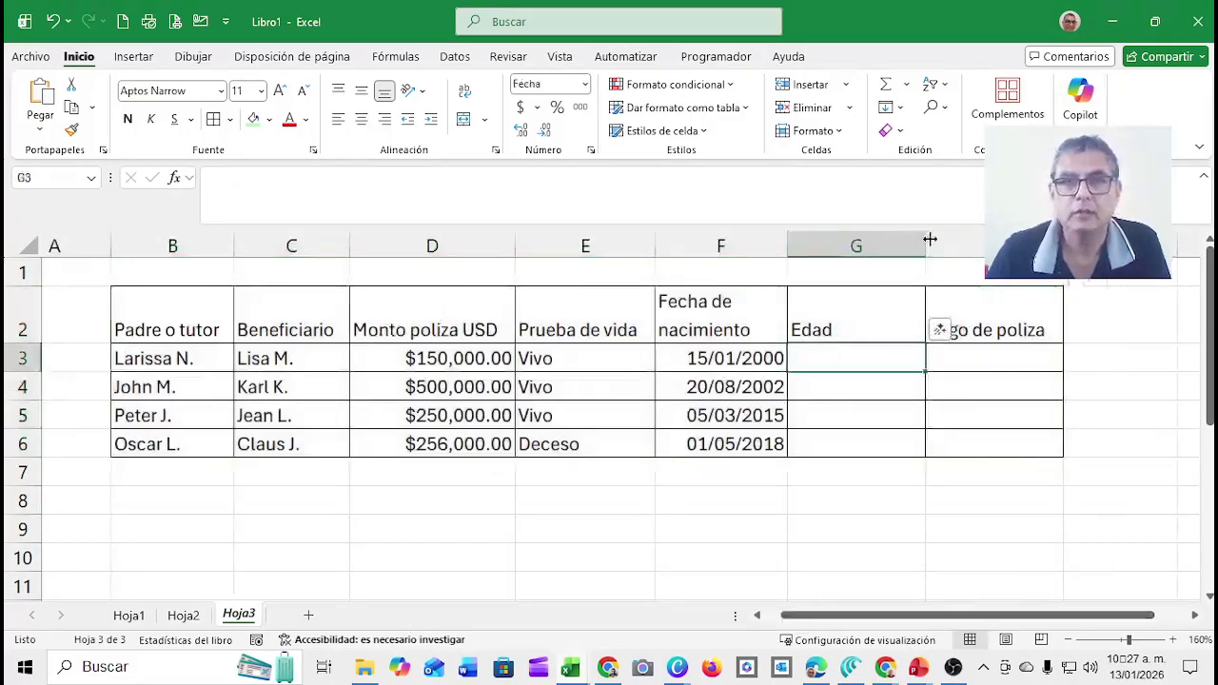
drag(930, 240, 896, 248)
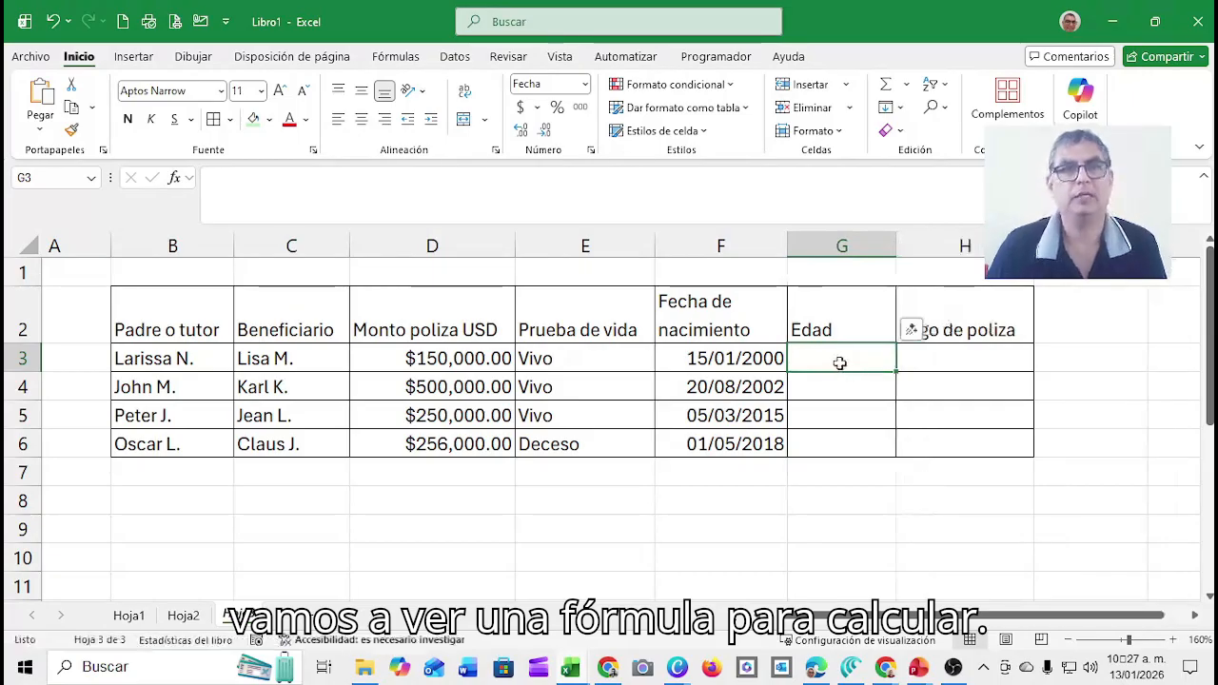
click(822, 496)
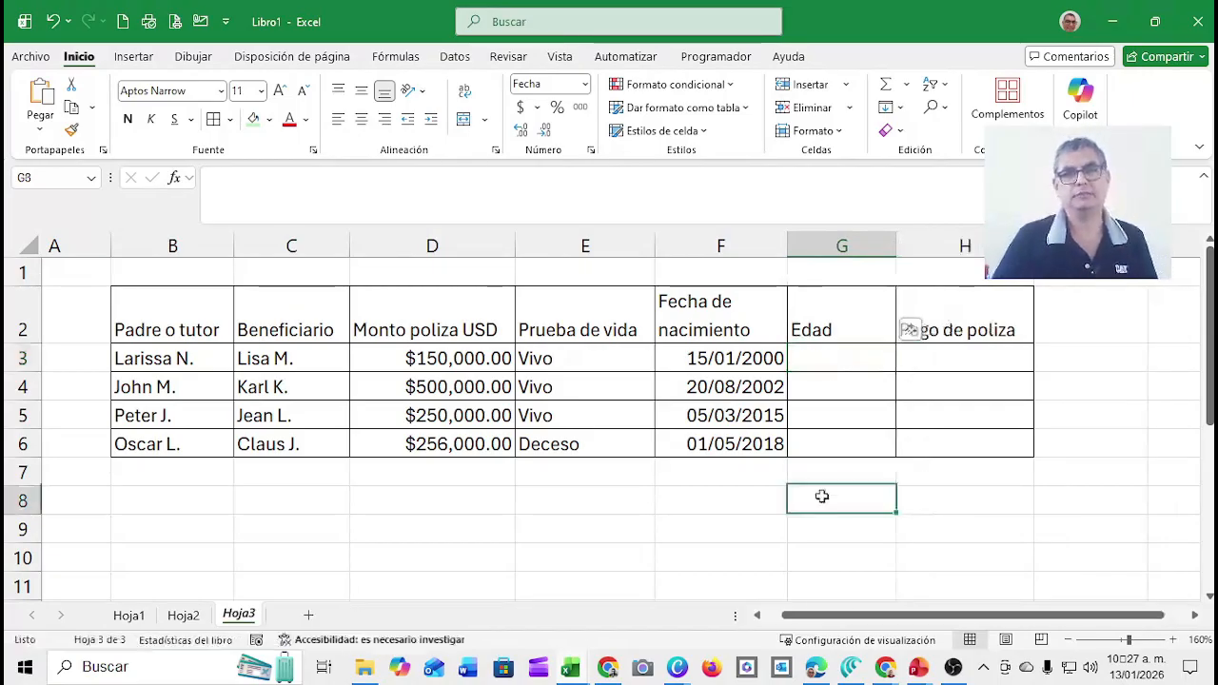
Insert the DIAS function from the Fecha y hora category into cell G3.
click(837, 363)
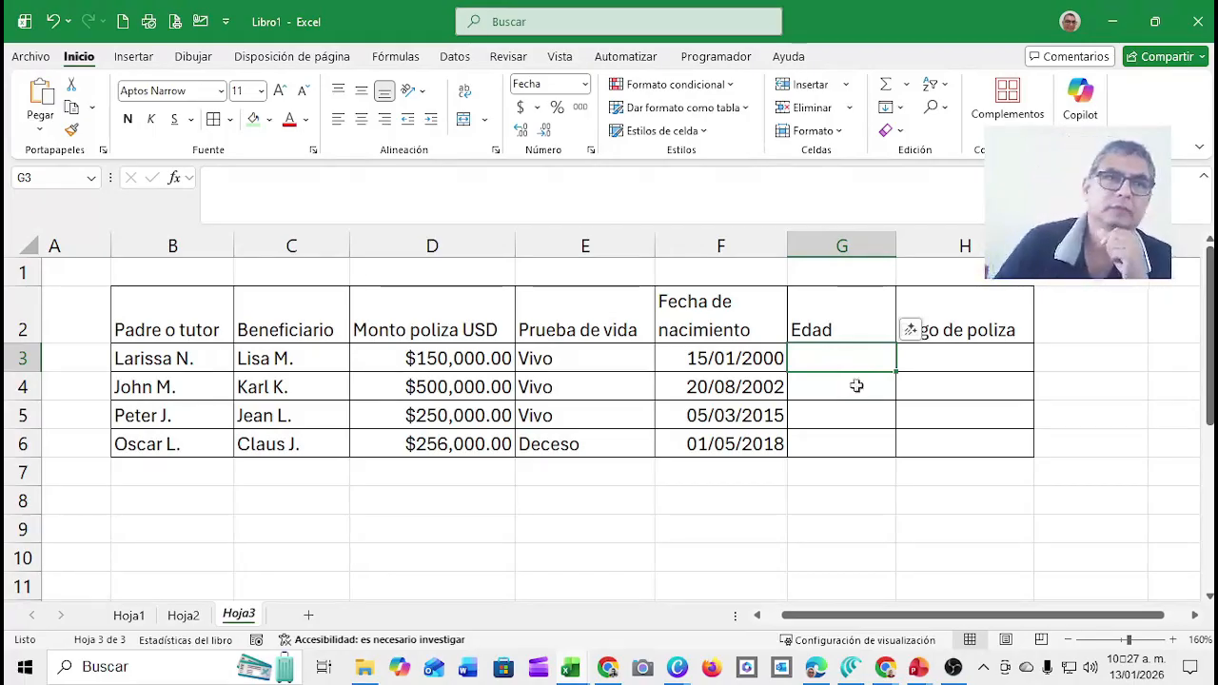
click(174, 178)
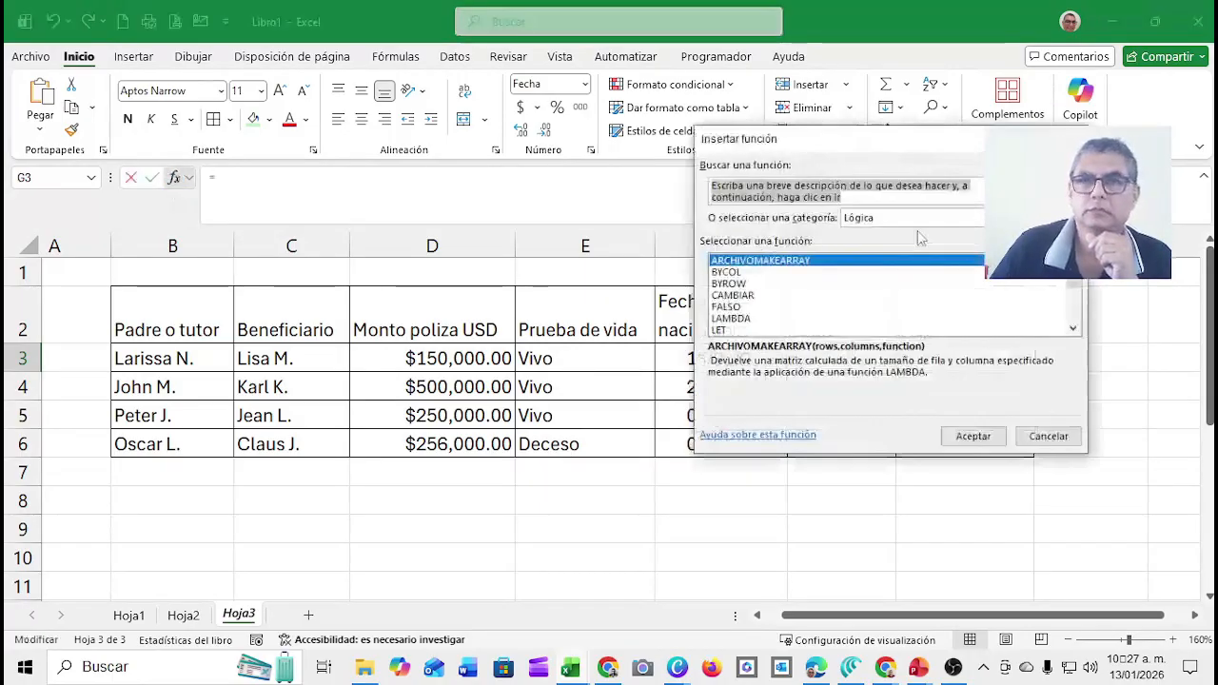
click(920, 219)
click(914, 268)
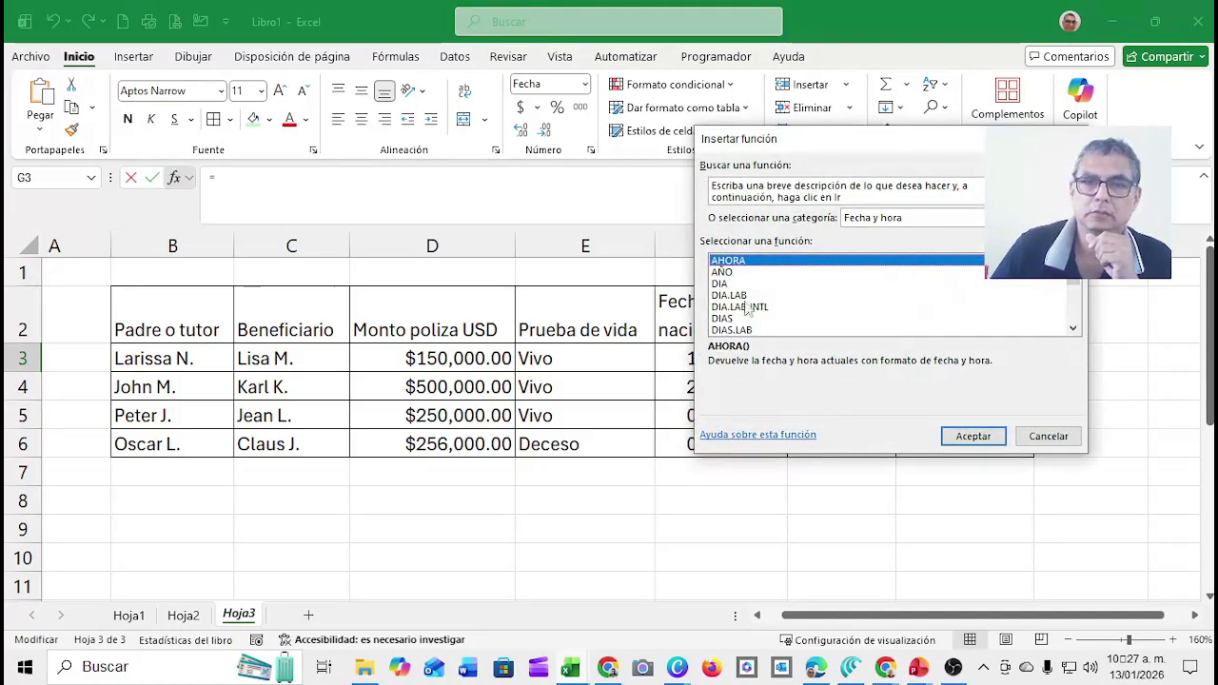
click(729, 320)
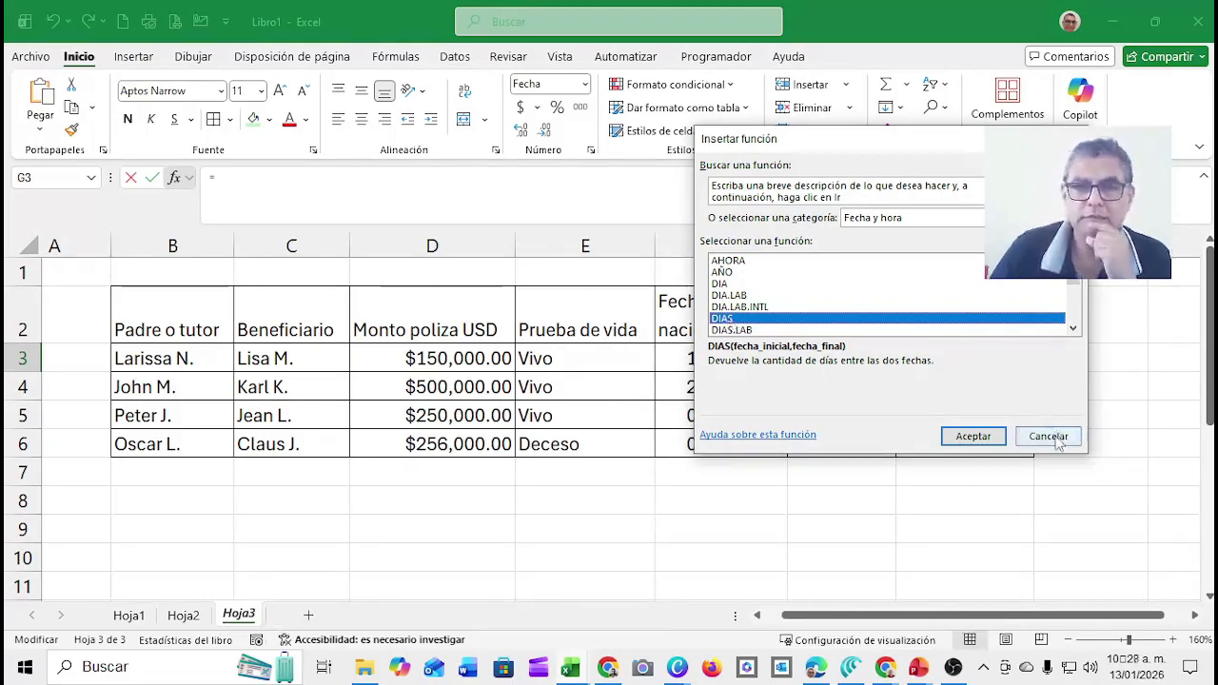
click(972, 438)
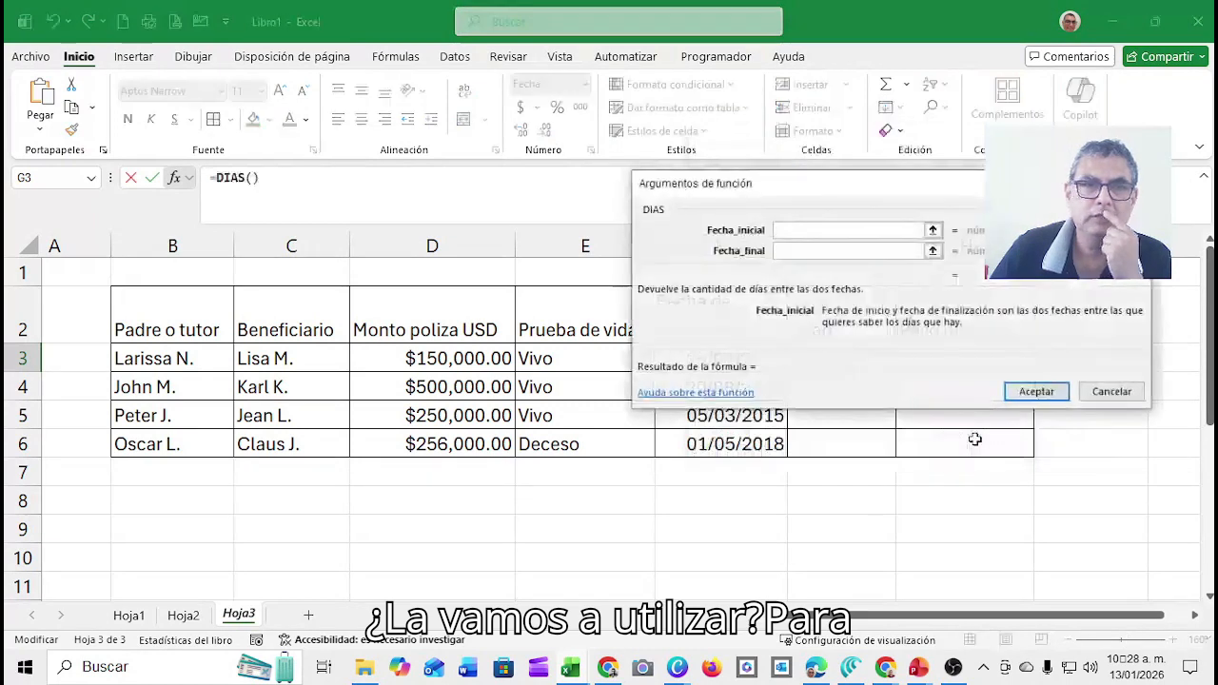
Set the DIAS arguments to F3 as Fecha_inicial and ahora() as Fecha_final, and accept the function.
click(933, 230)
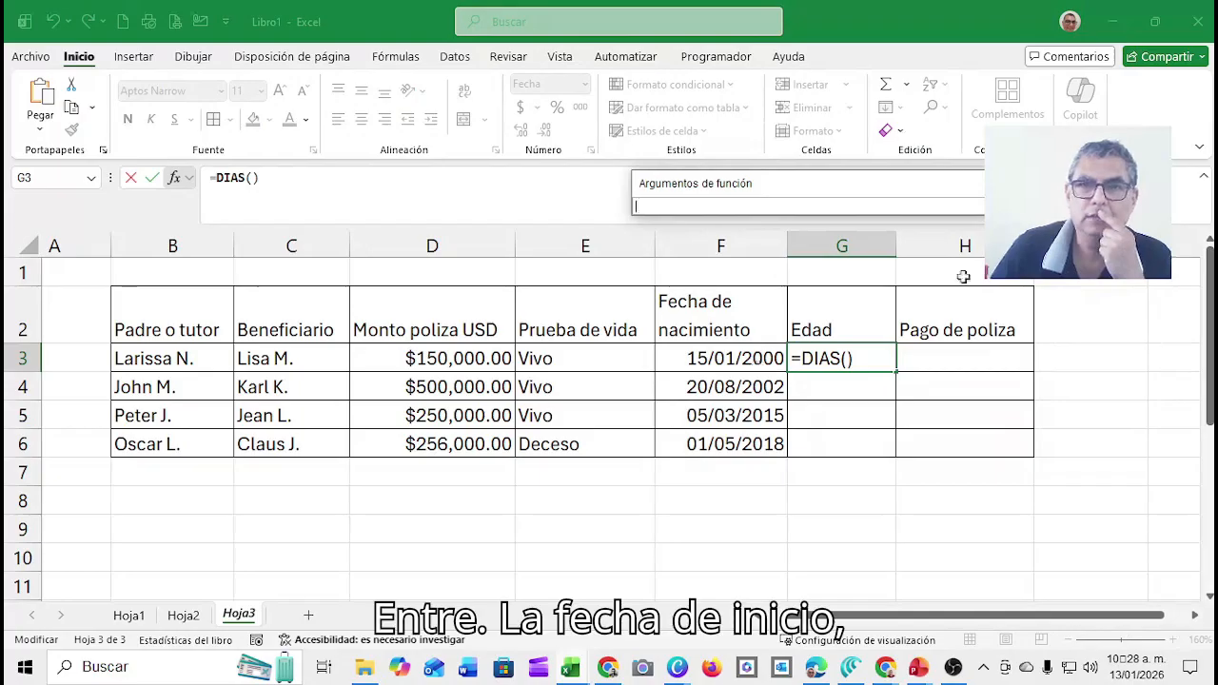
click(743, 360)
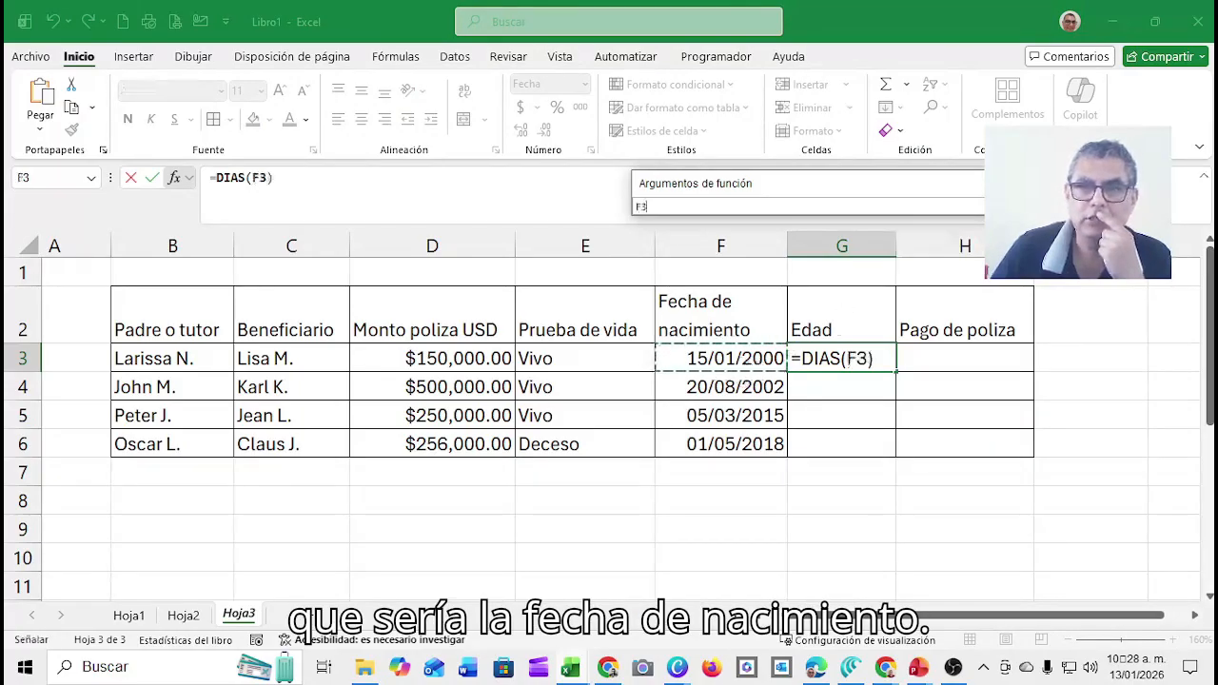
key(Return)
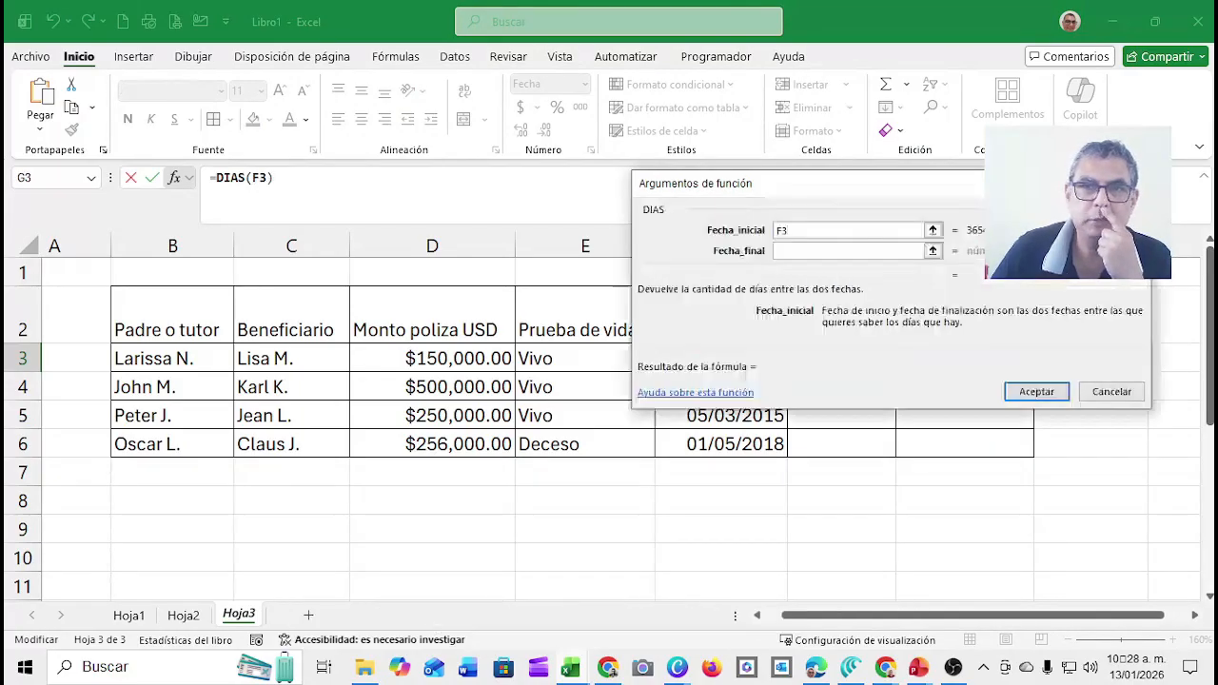
click(885, 247)
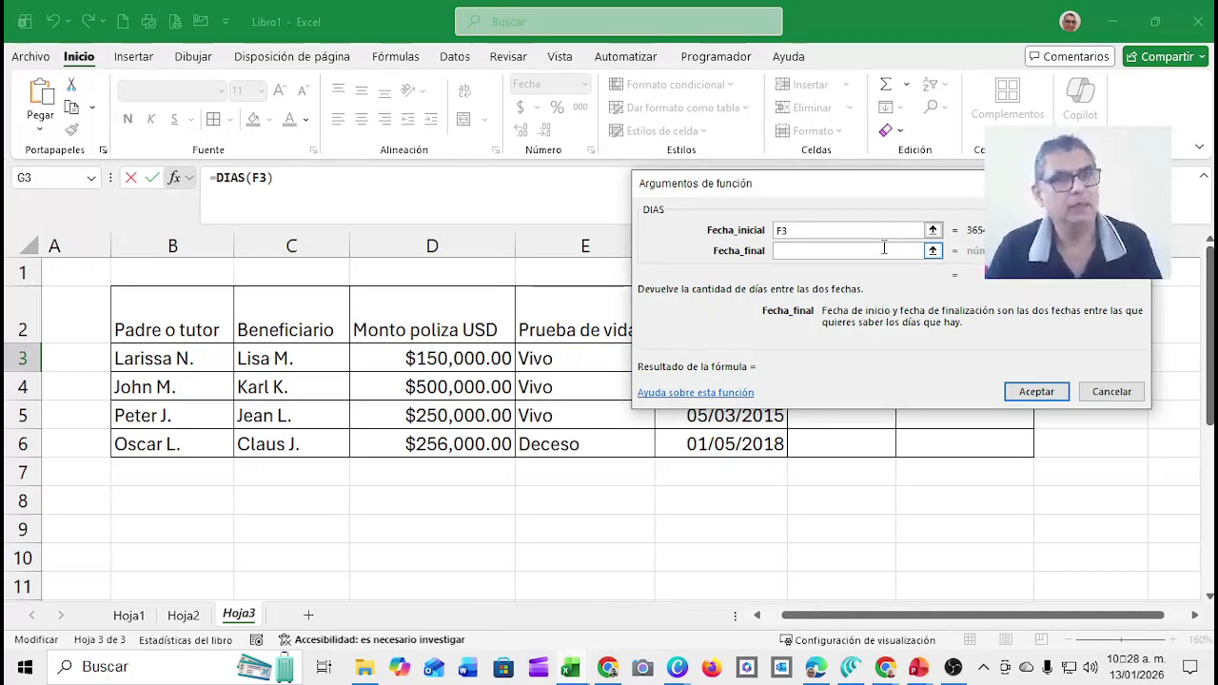
text(ahora)
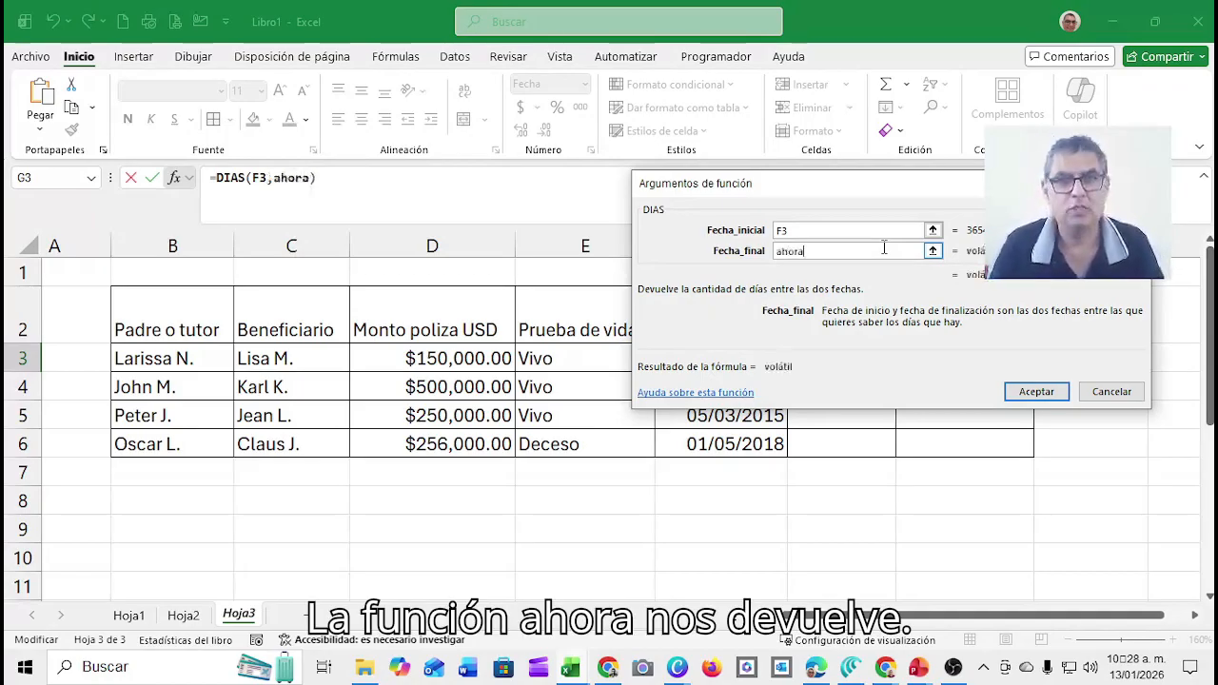
text(())
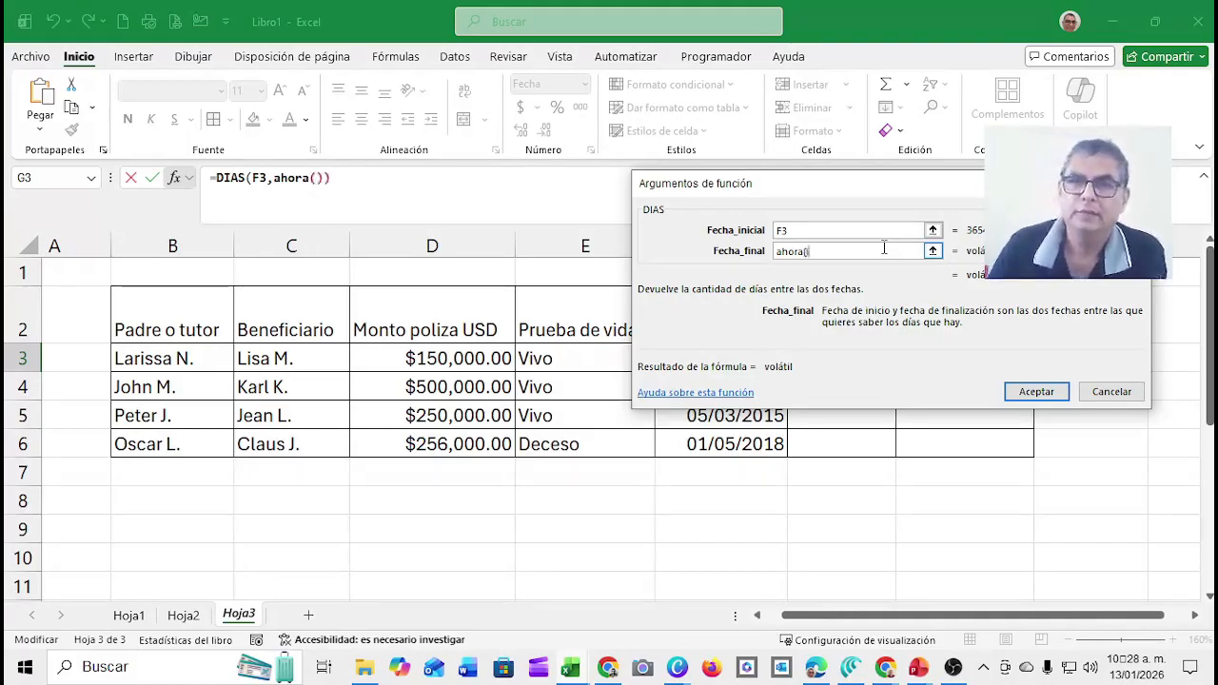
click(1038, 391)
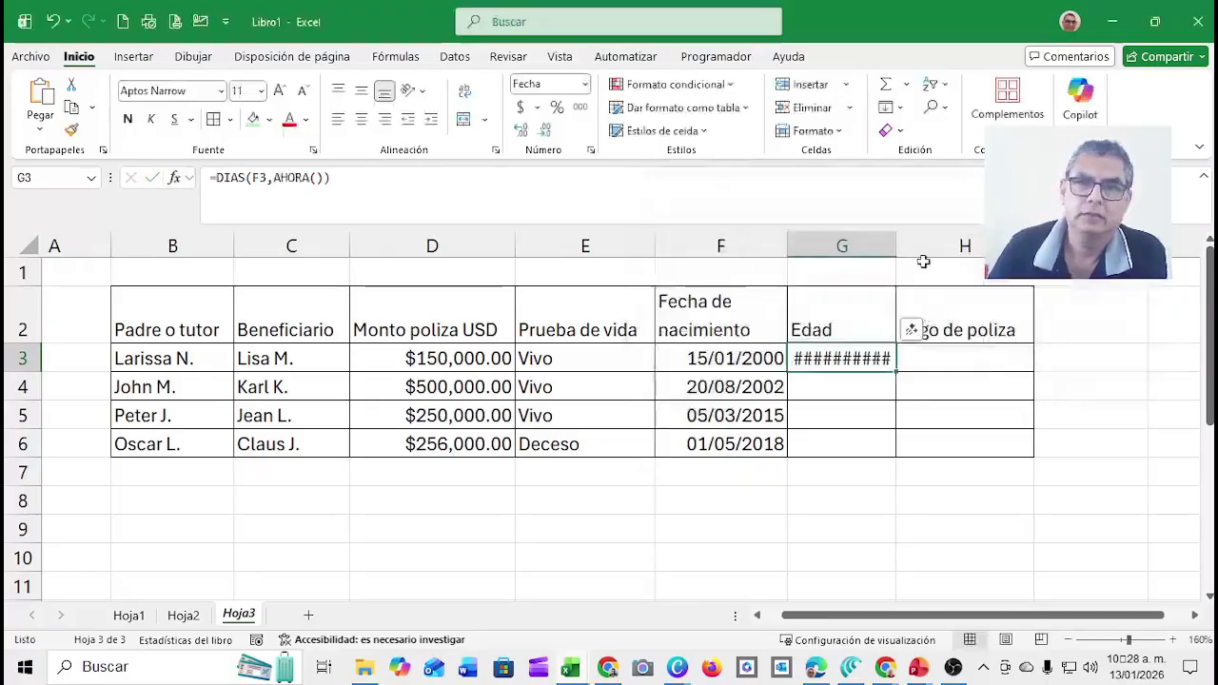
Apply the General number format to G3 and narrow the Edad column while leaving room for the number.
drag(896, 251, 842, 248)
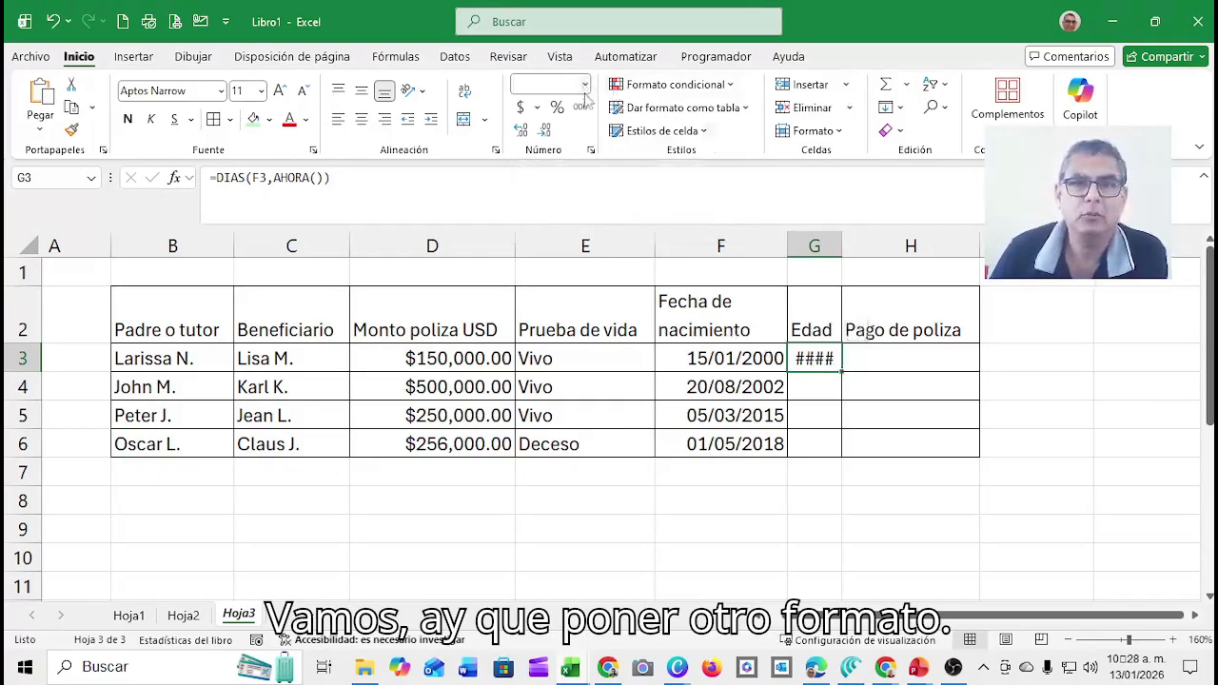
click(584, 86)
click(588, 126)
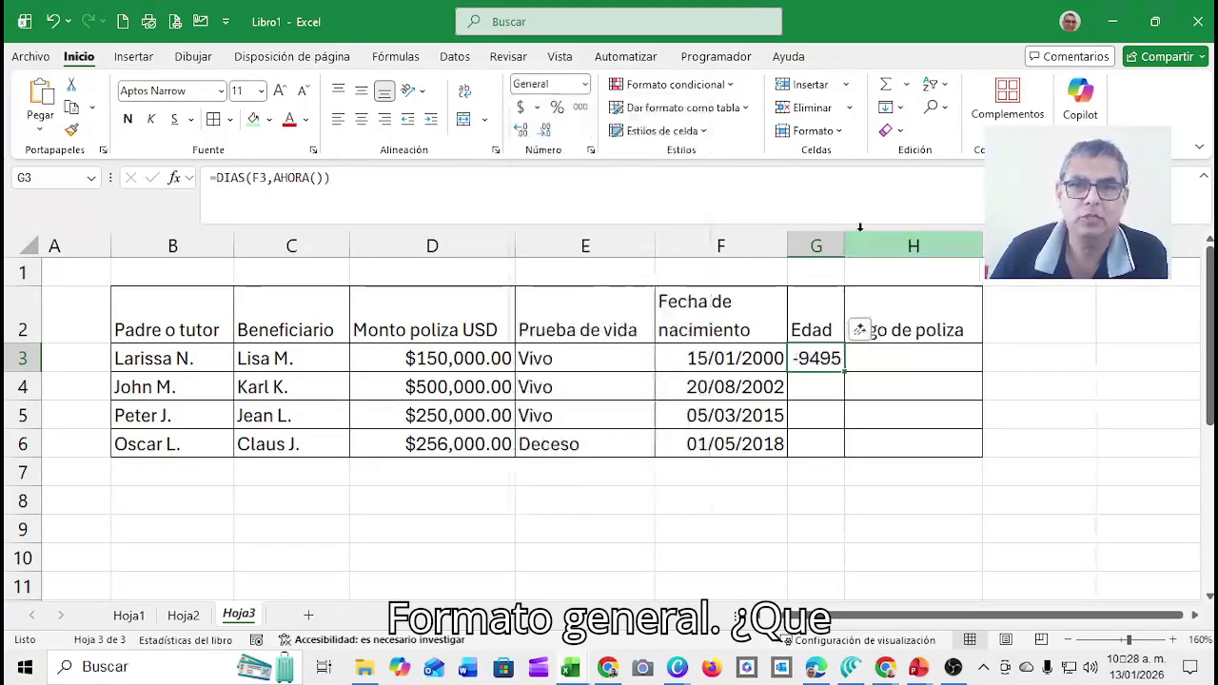
drag(844, 250, 859, 252)
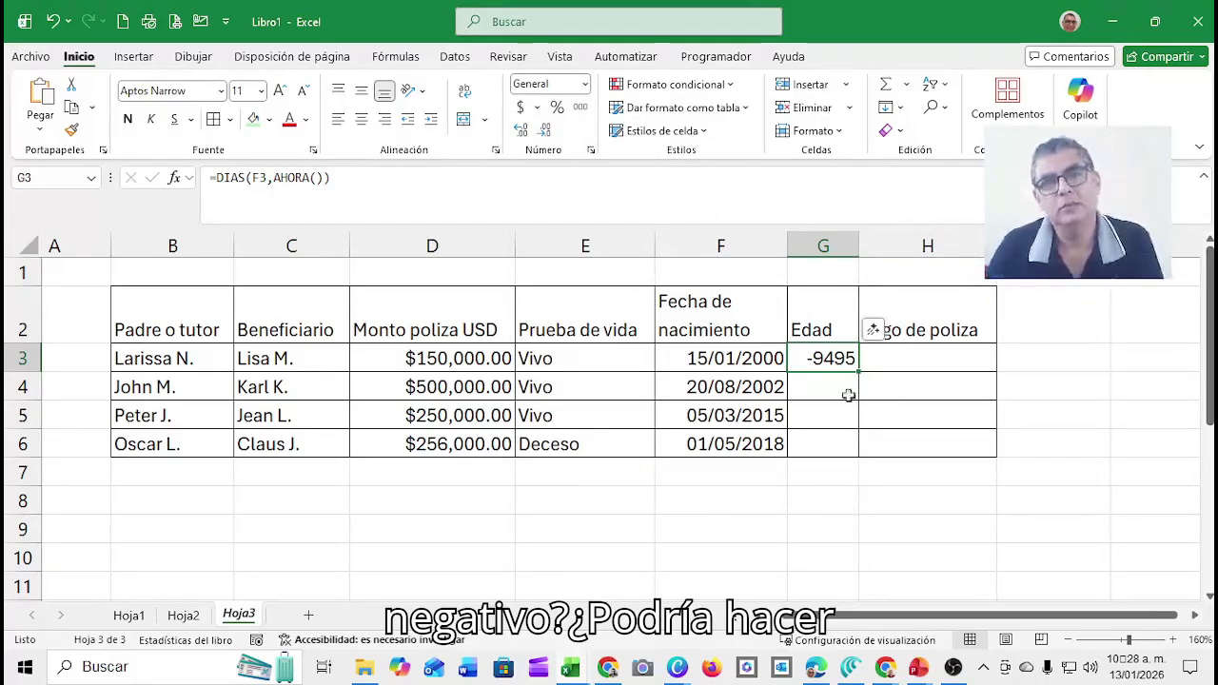
Remove the F3 argument and its comma from the DIAS formula in G3, leaving AHORA() as the initial date.
double_click(845, 367)
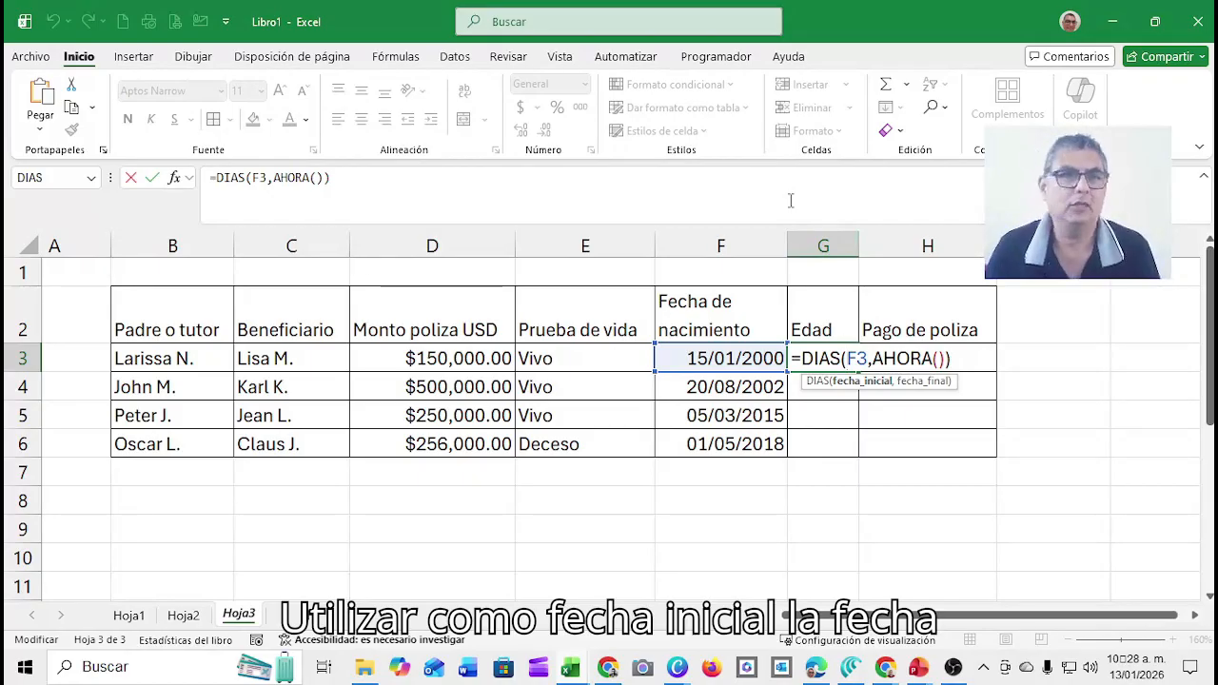
key(ctrl+Return)
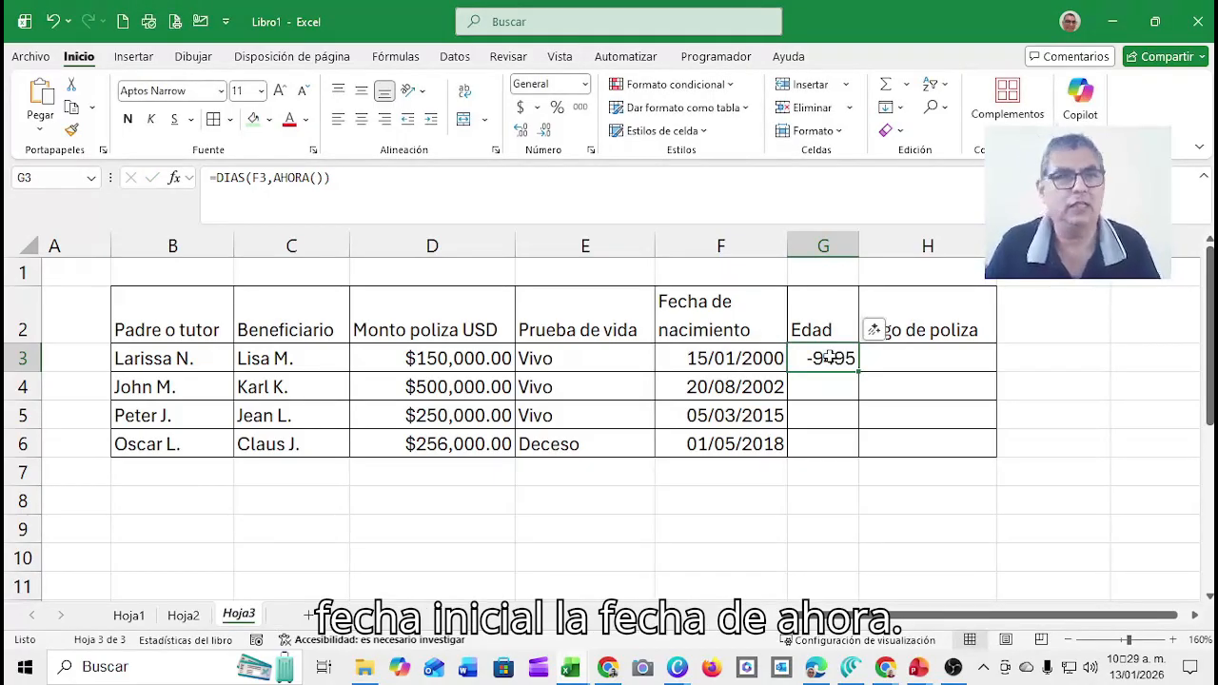
double_click(830, 358)
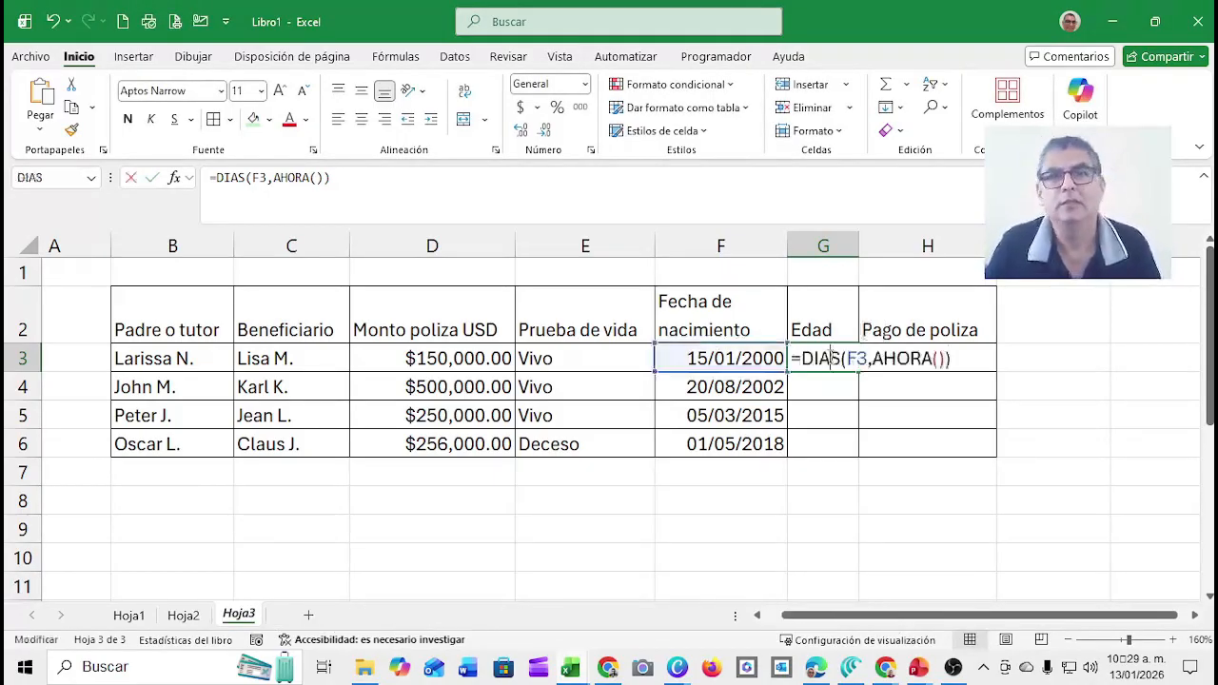
click(951, 360)
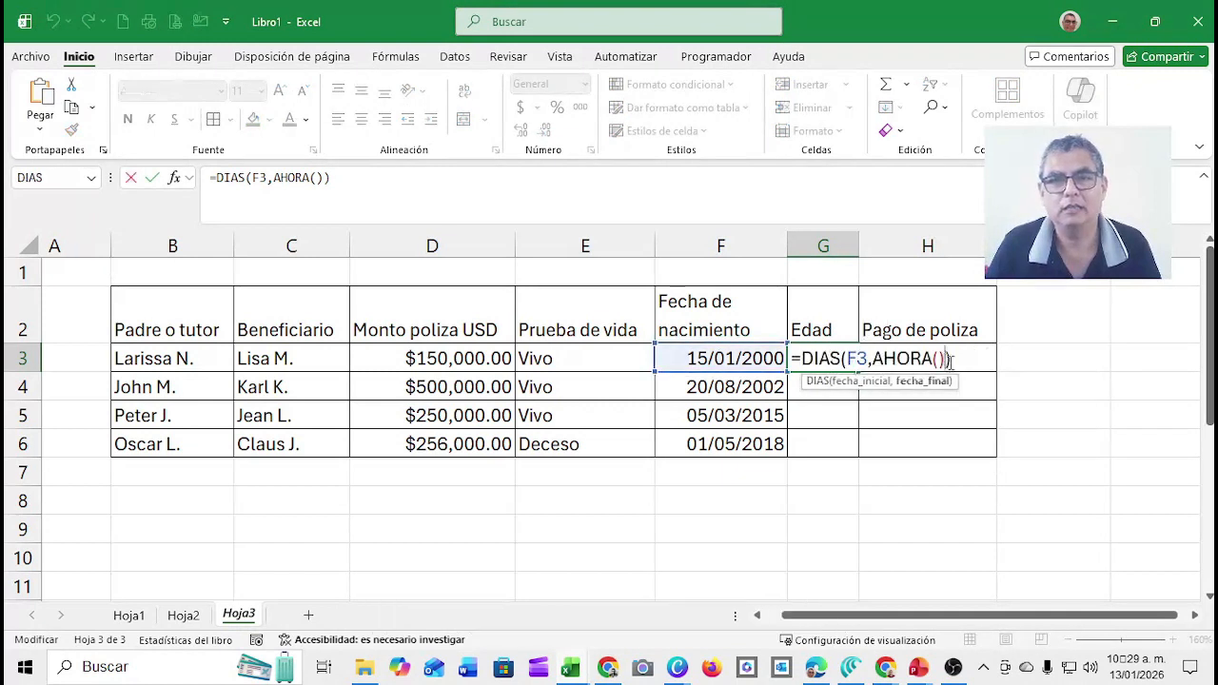
key(Left)
key(Left)
key(Left)
key(Left)
key(Left)
key(Left)
key(Left)
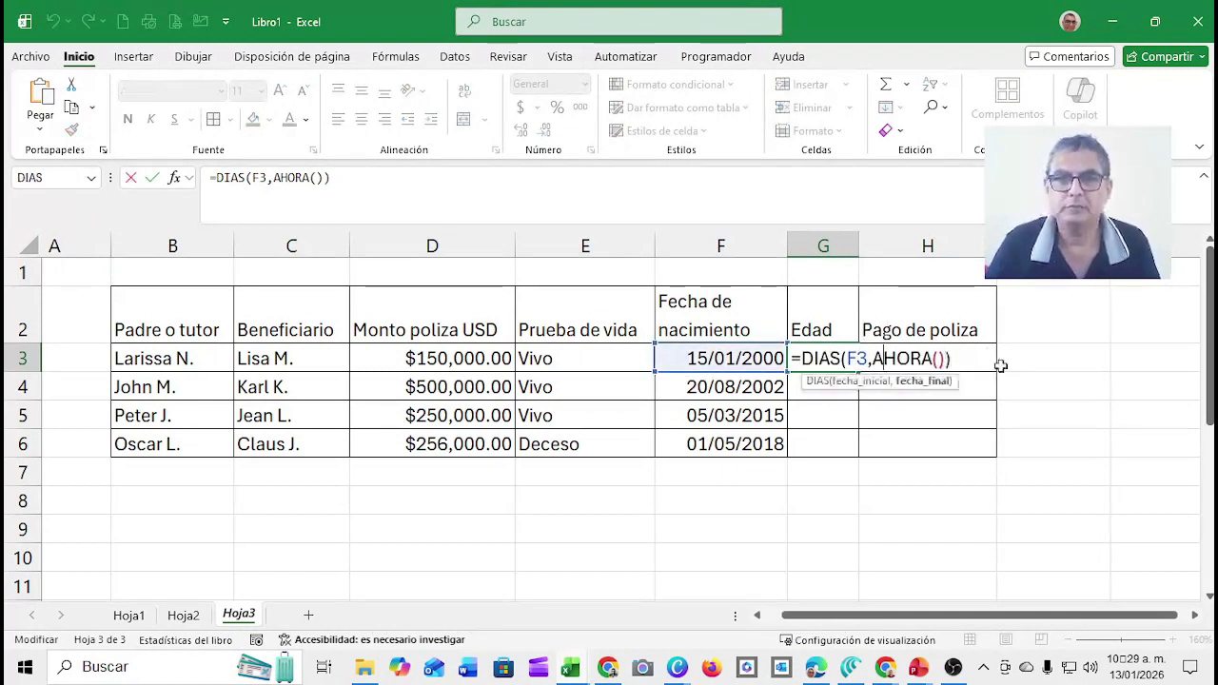
key(BackSpace)
key(BackSpace)
key(BackSpace)
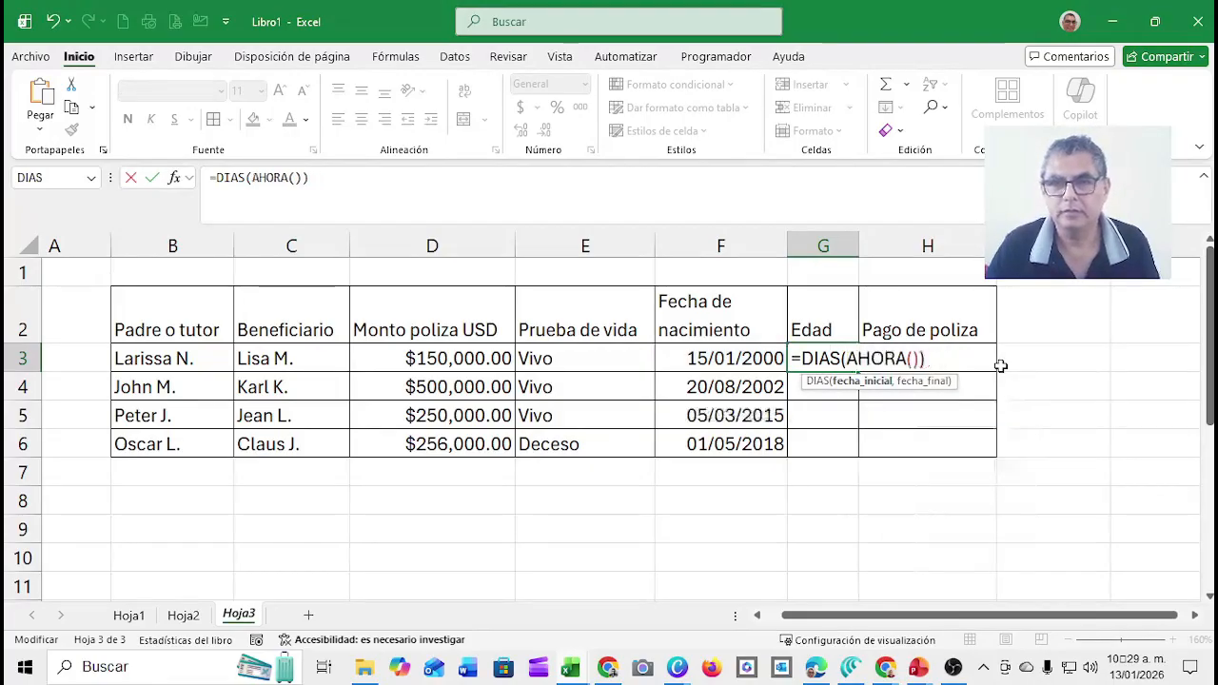
Add F3 as the final date after AHORA() so the G3 formula reads =DIAS(AHORA(),F3).
key(Right)
key(Right)
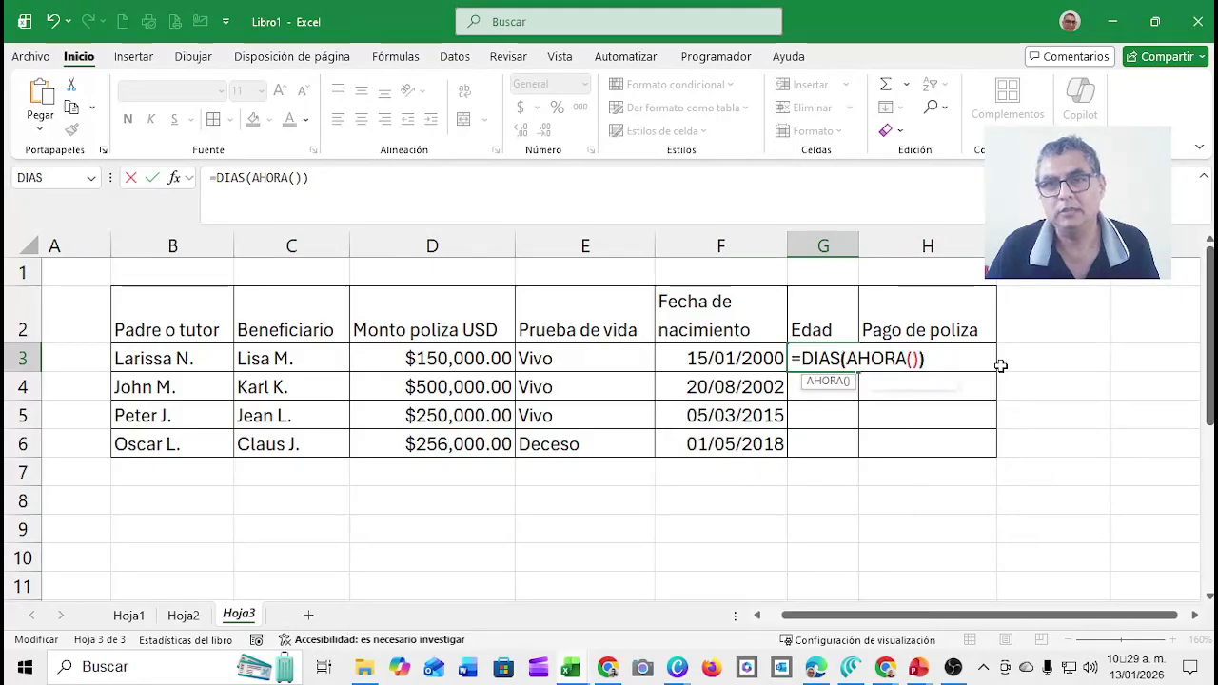
click(920, 359)
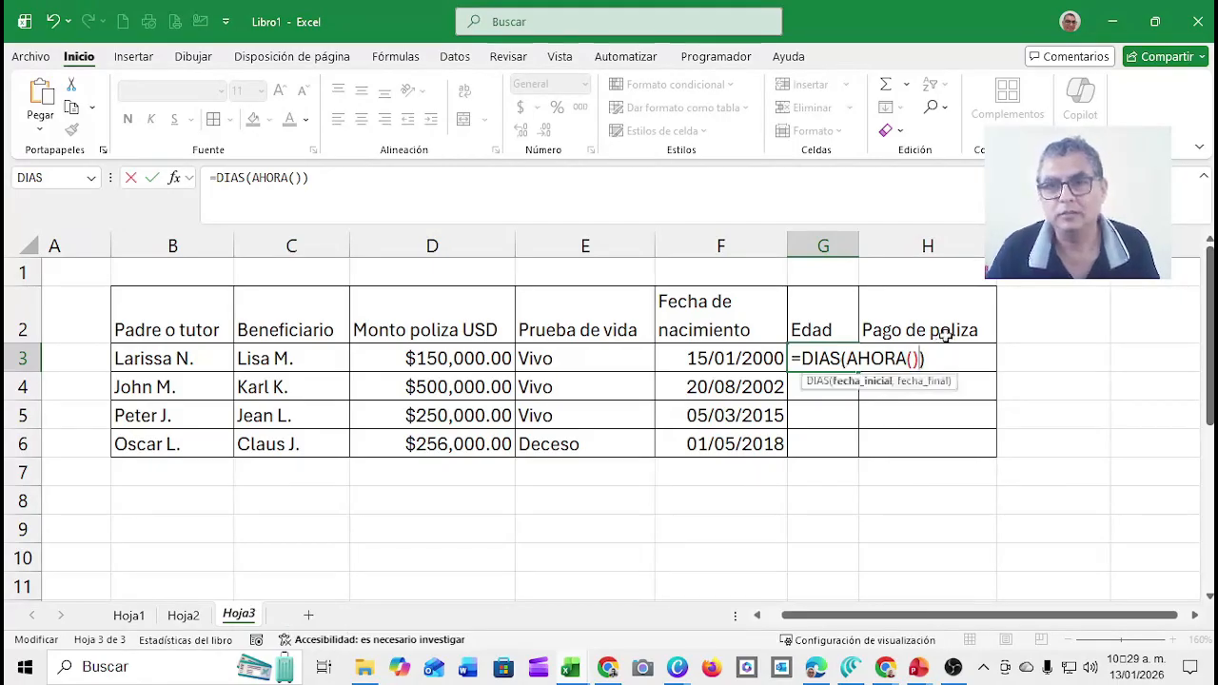
text(,)
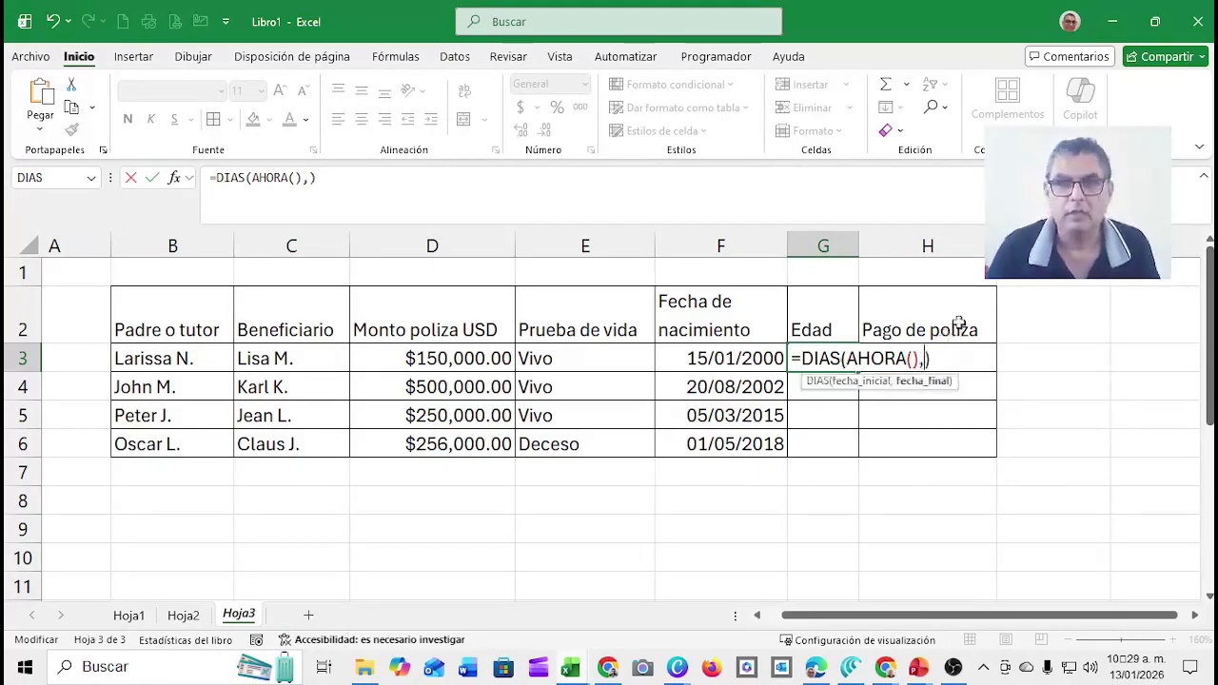
click(752, 356)
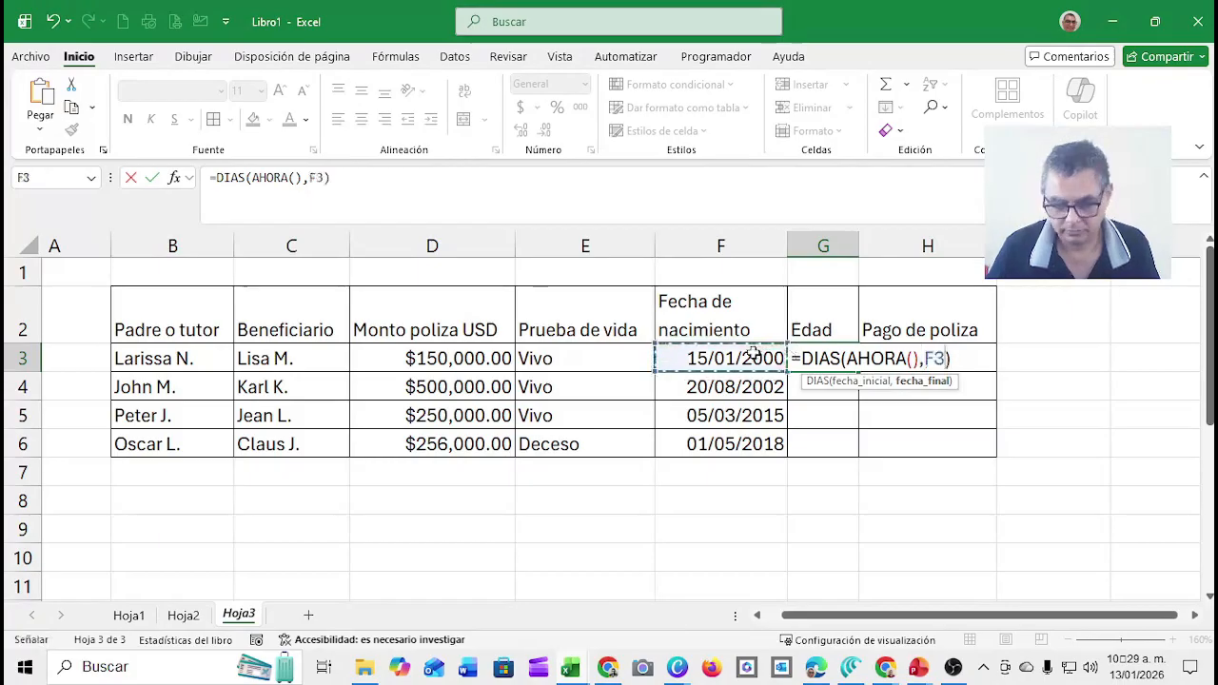
key(Return)
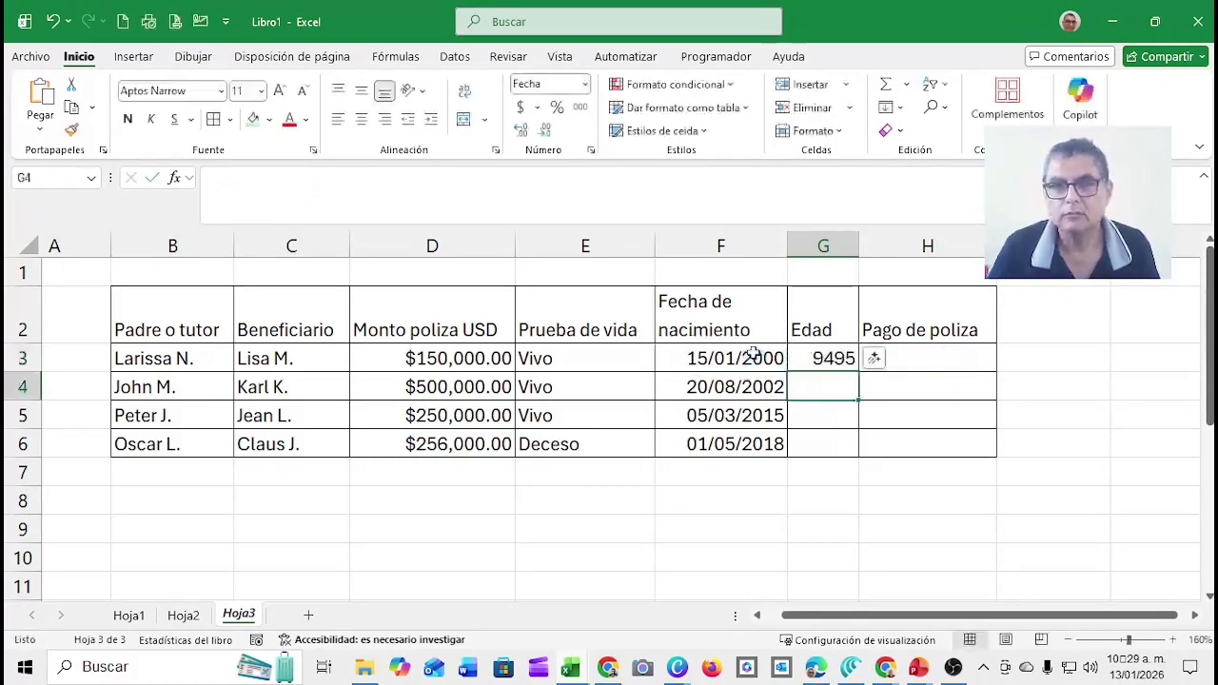
key(Up)
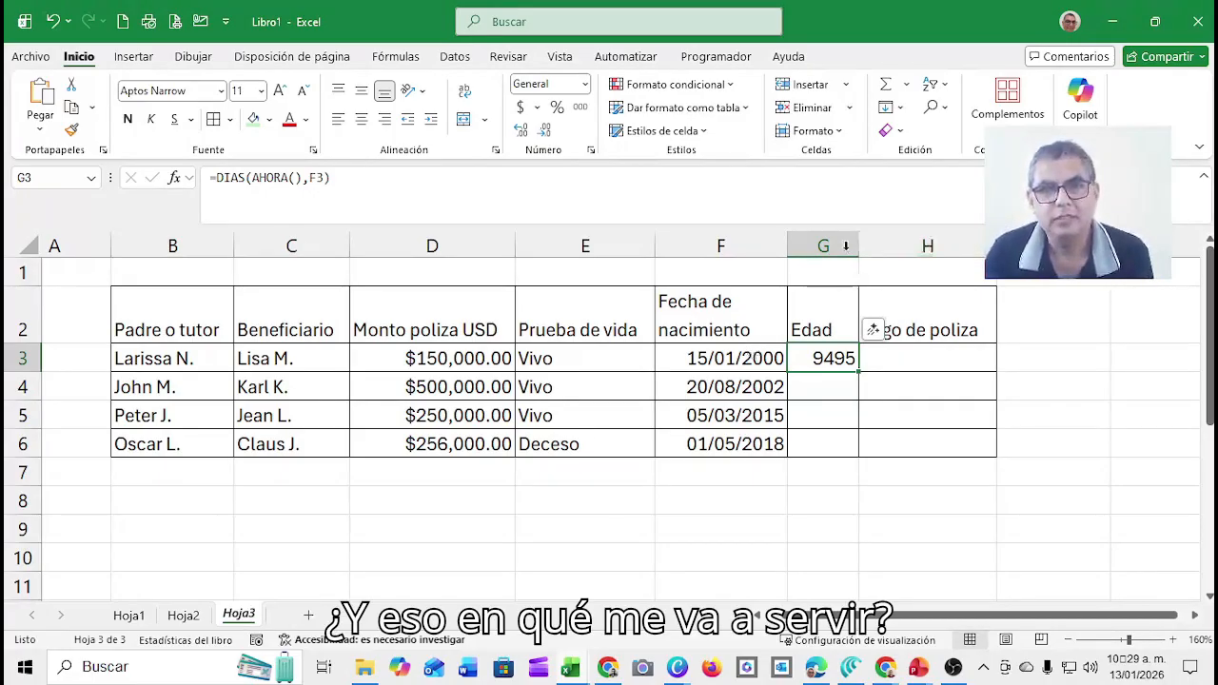
Widen the Edad column slightly and divide the G3 formula by 365 to convert the days to years.
drag(859, 245, 861, 245)
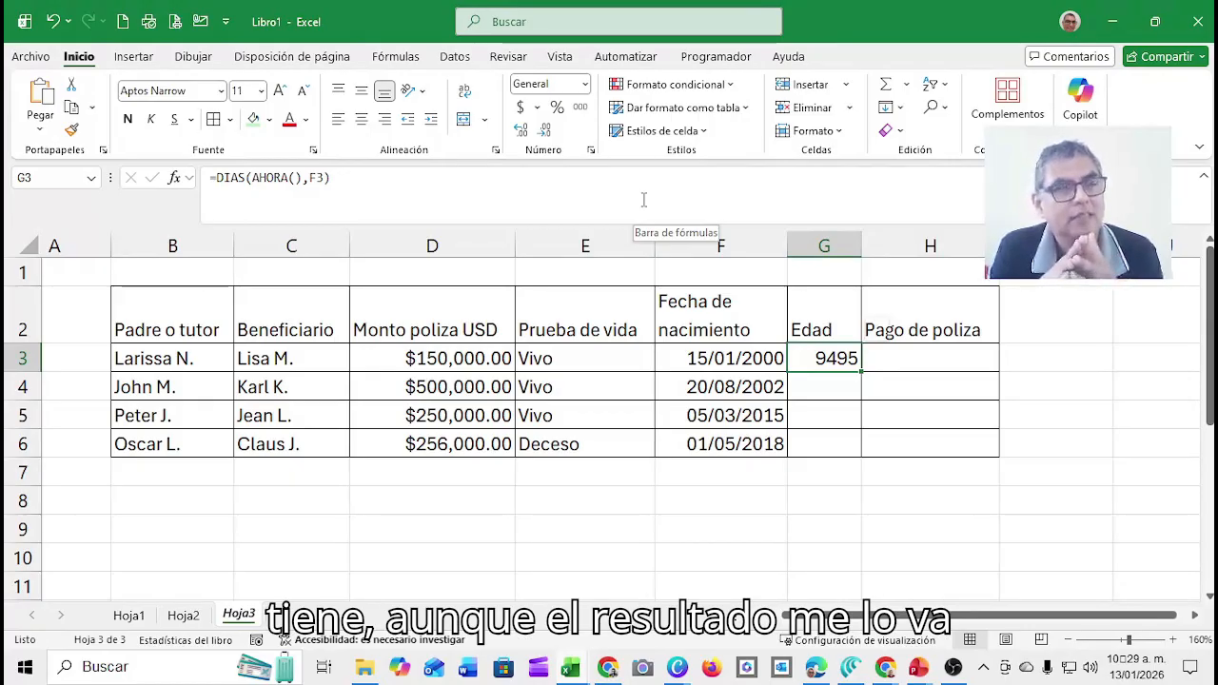
click(599, 186)
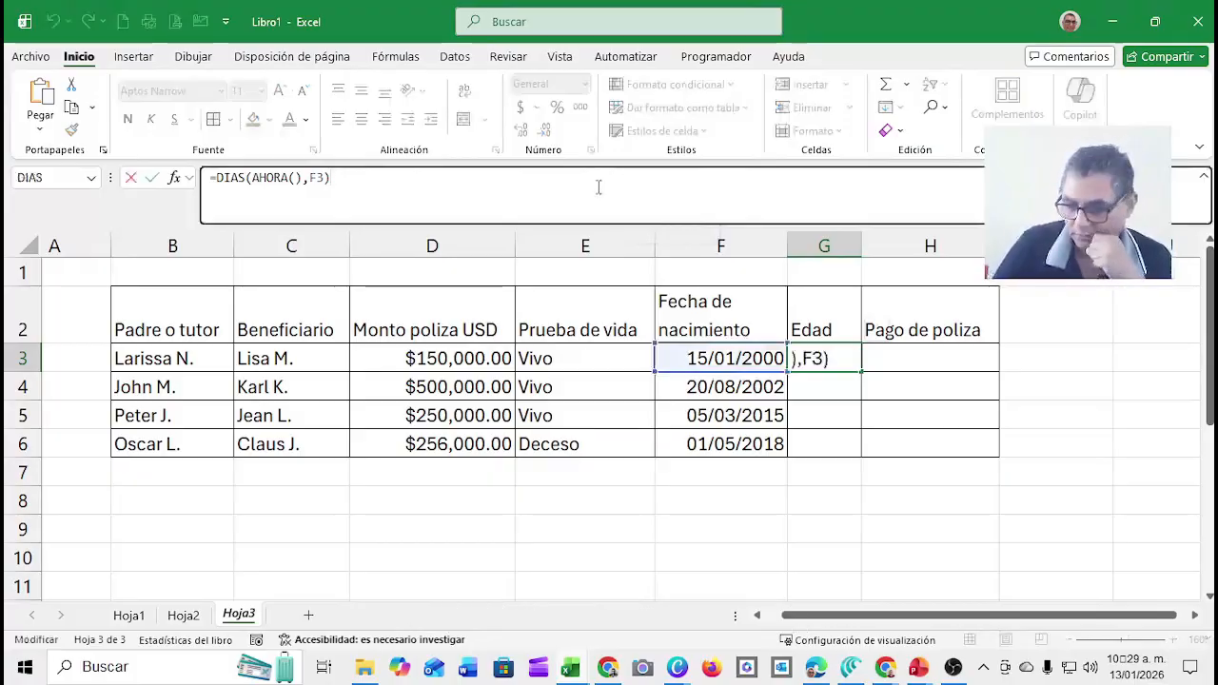
text(/365)
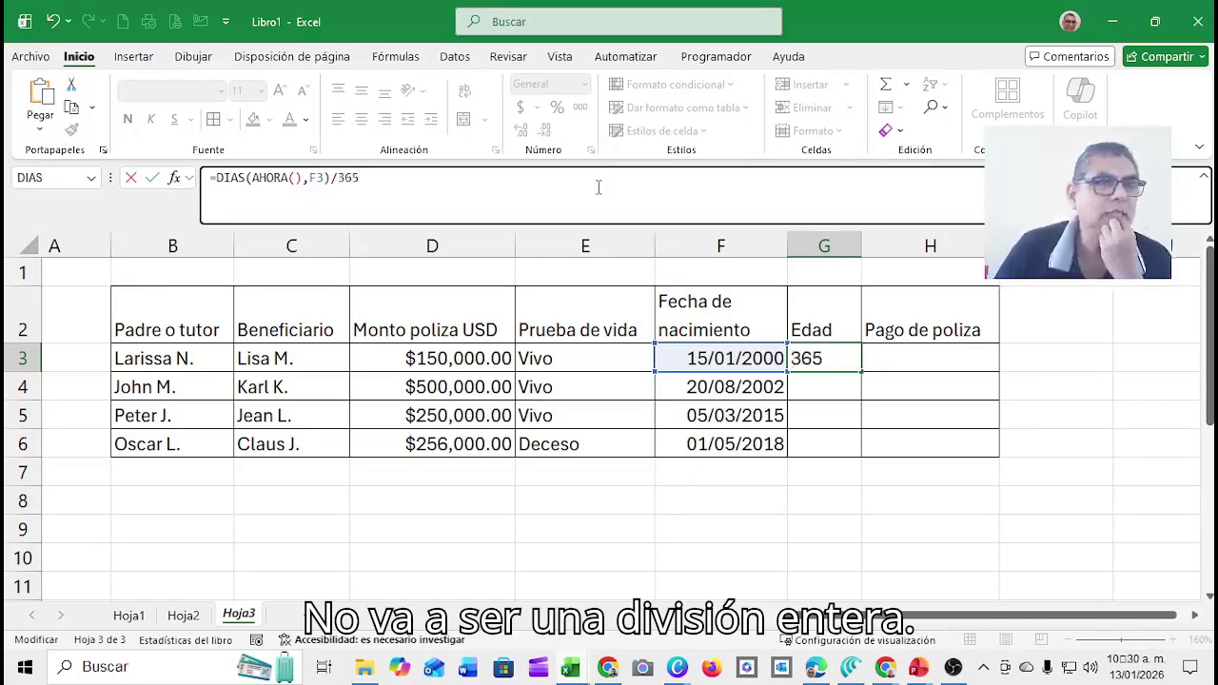
key(Return)
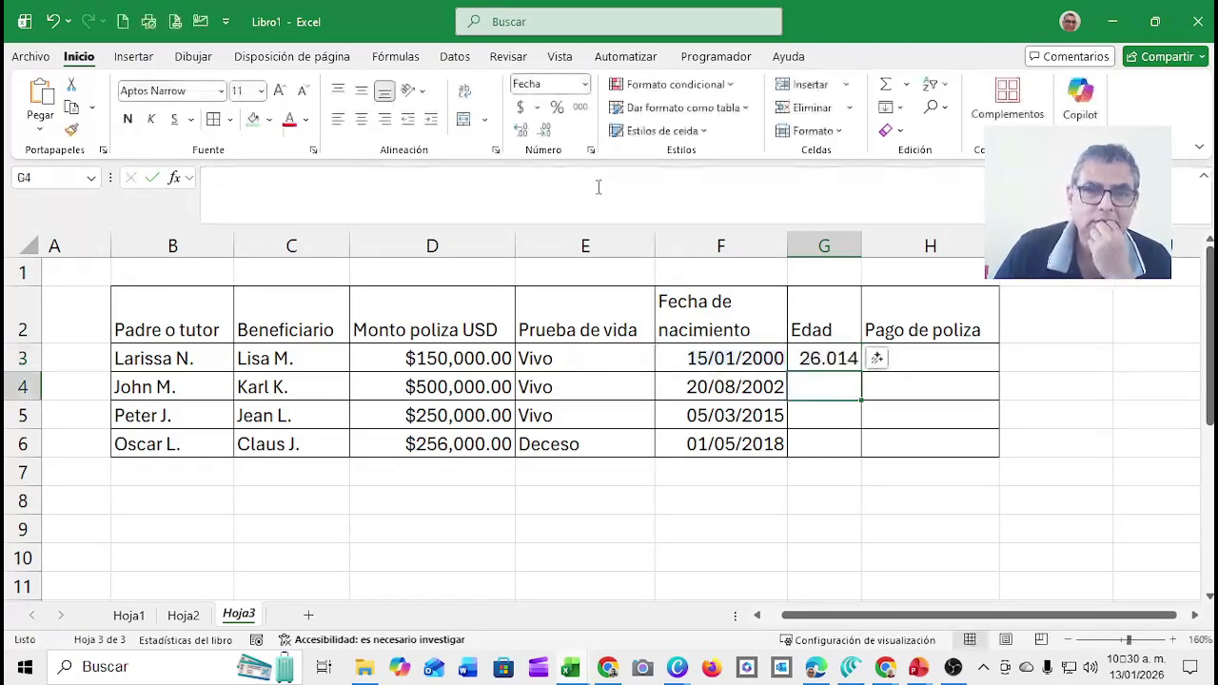
key(Up)
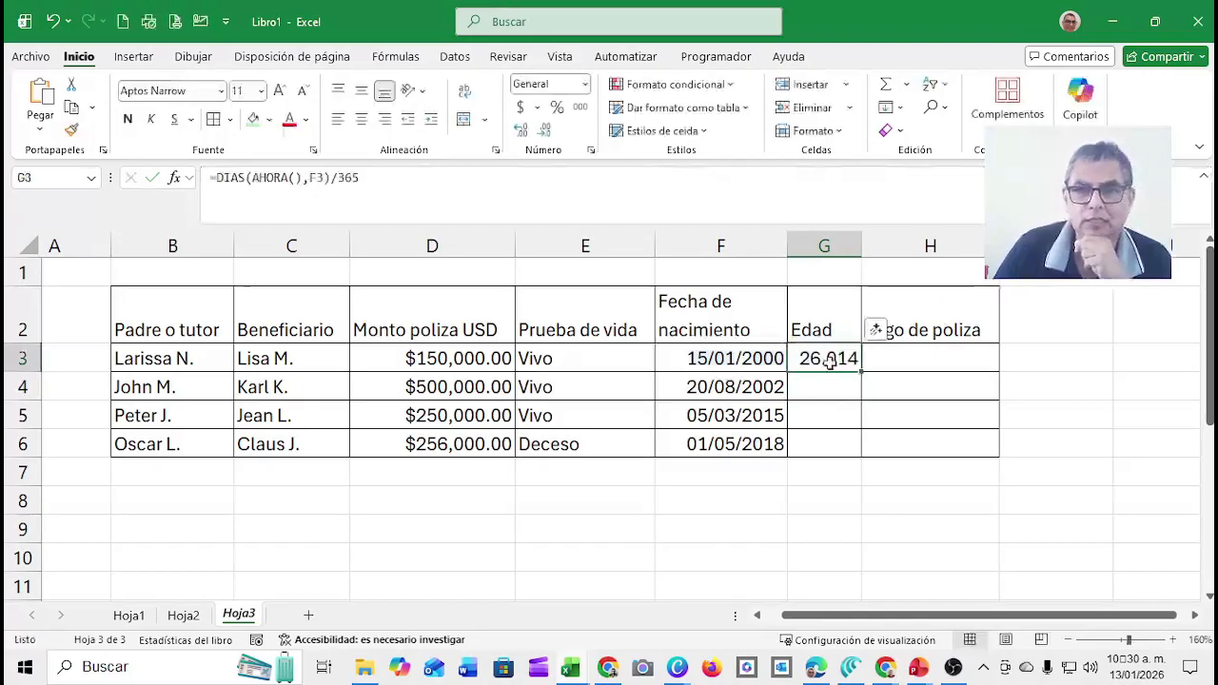
Fill the age formula from G3 down to G6 and check the copied formula in G4.
drag(859, 376, 850, 460)
click(811, 386)
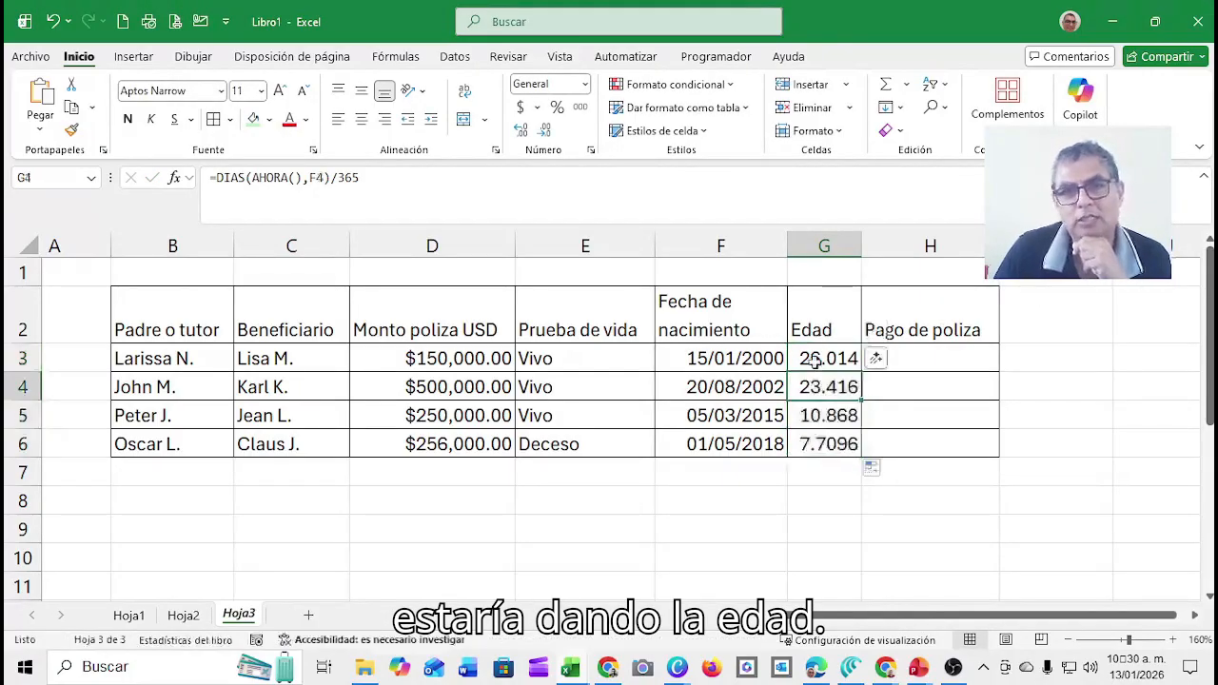
click(815, 358)
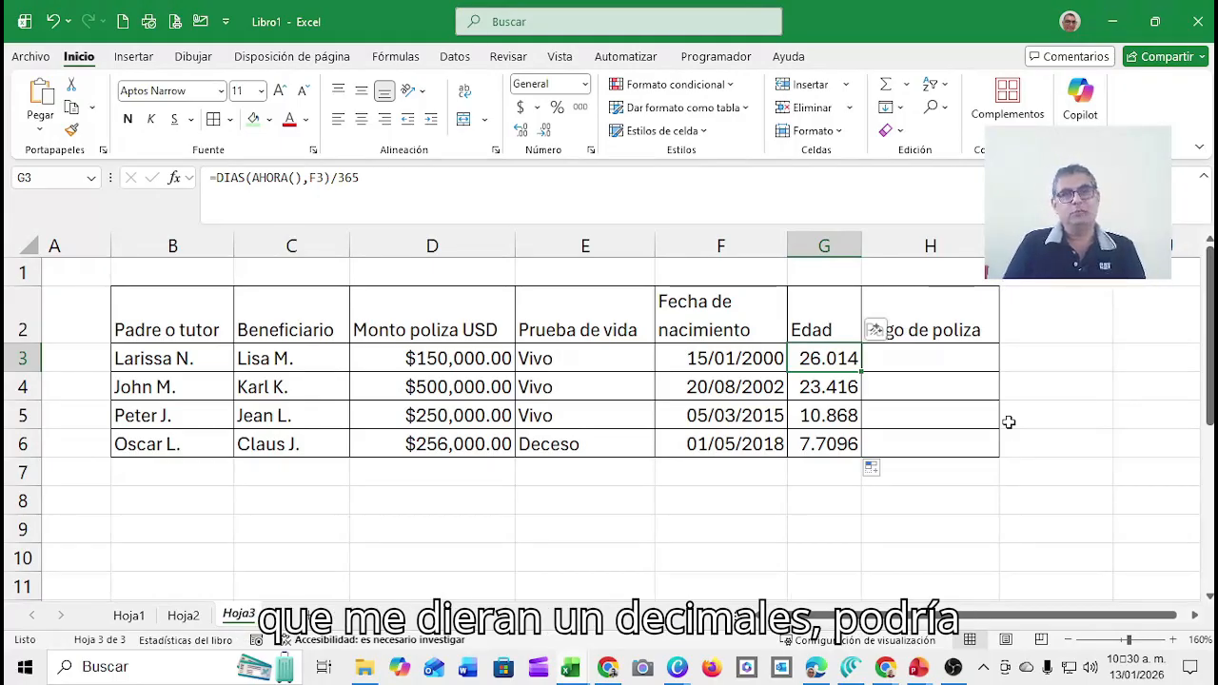
Review the age formula in G3 without changing it and widen the Edad column slightly to show more decimals.
click(838, 353)
double_click(839, 353)
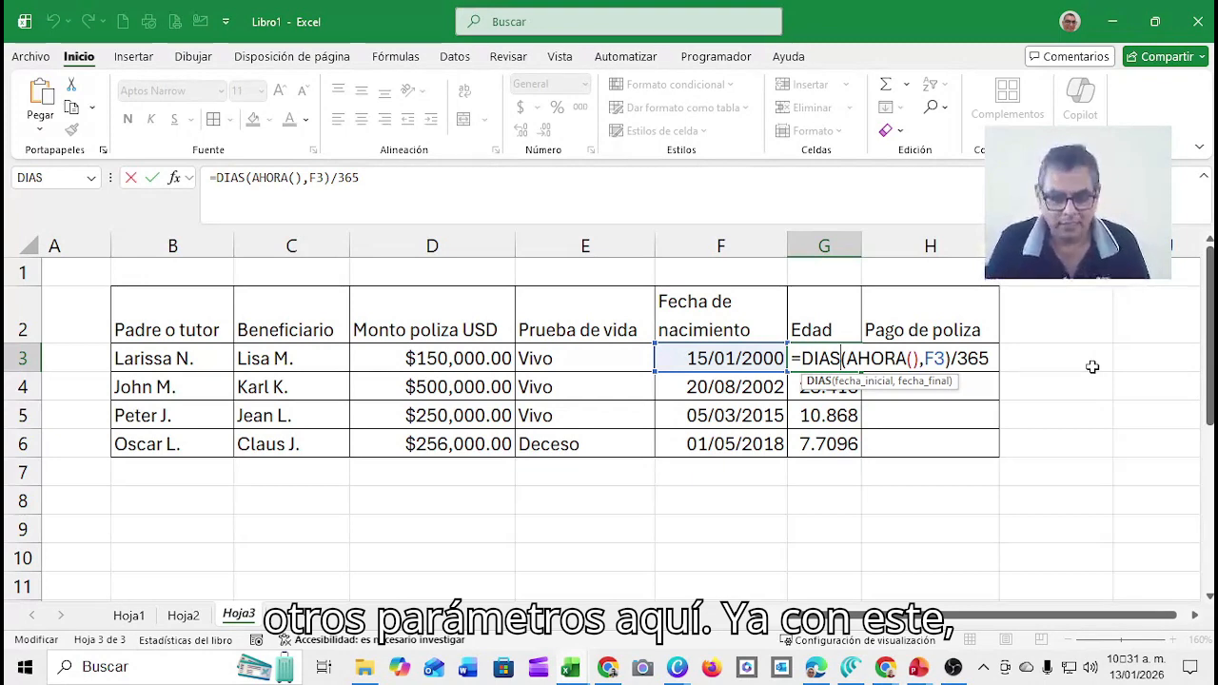
key(Return)
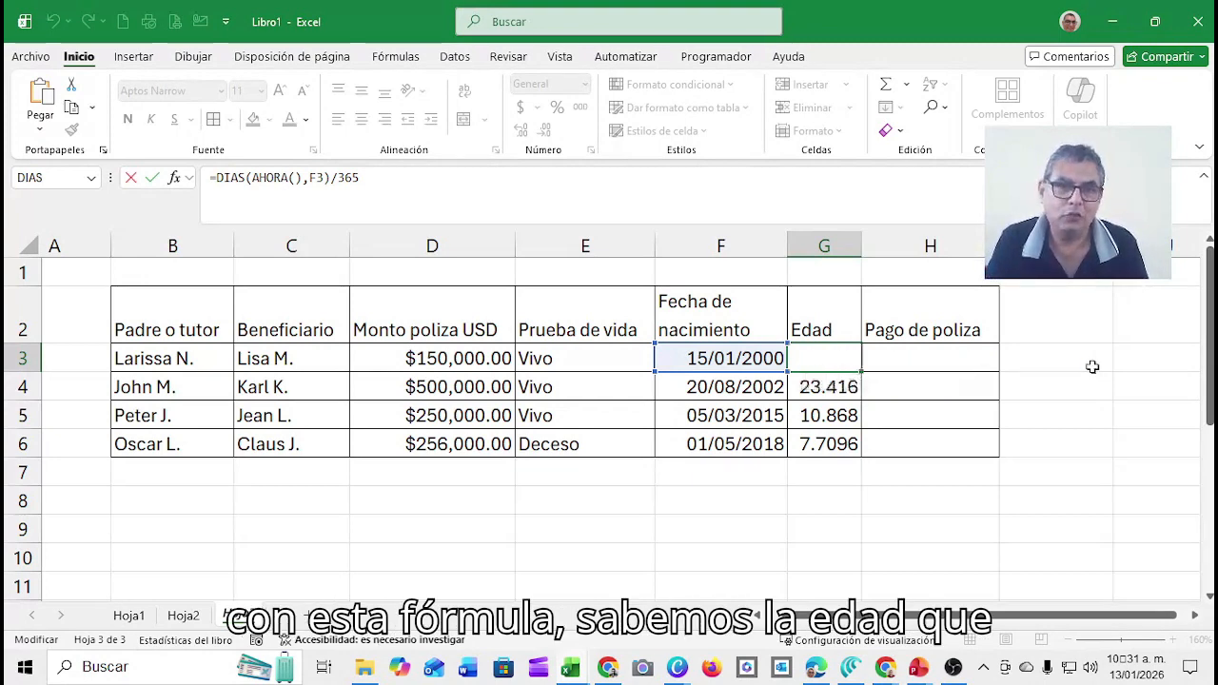
key(Up)
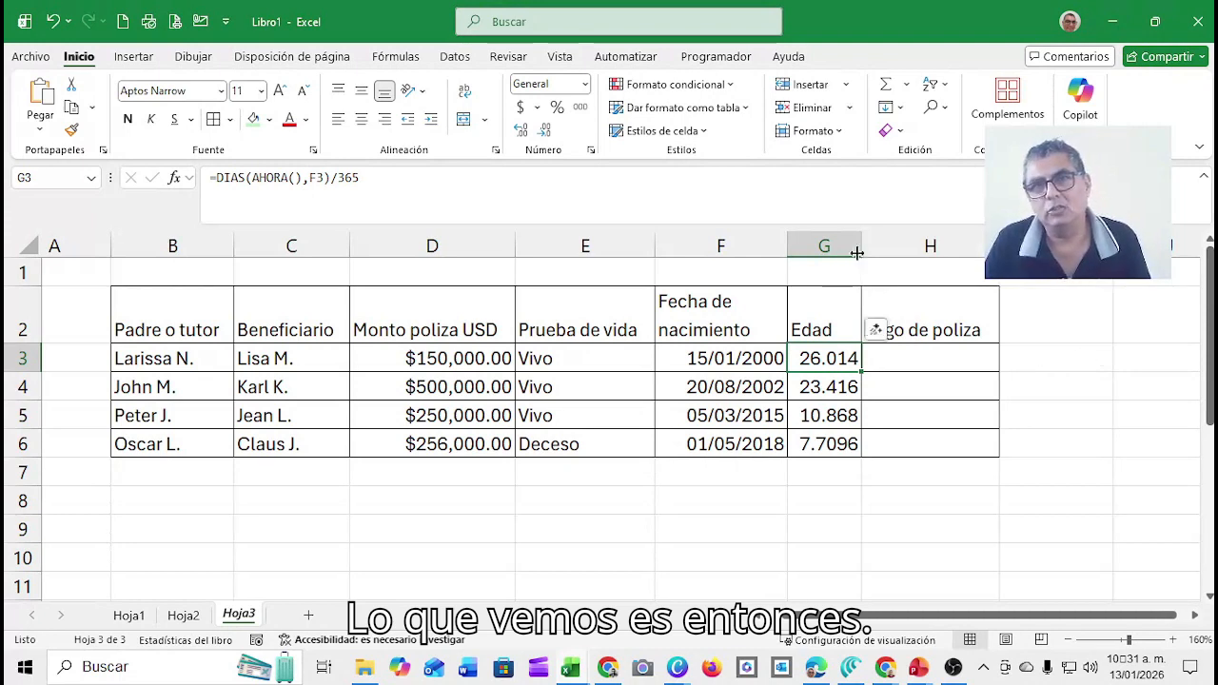
drag(858, 253, 876, 249)
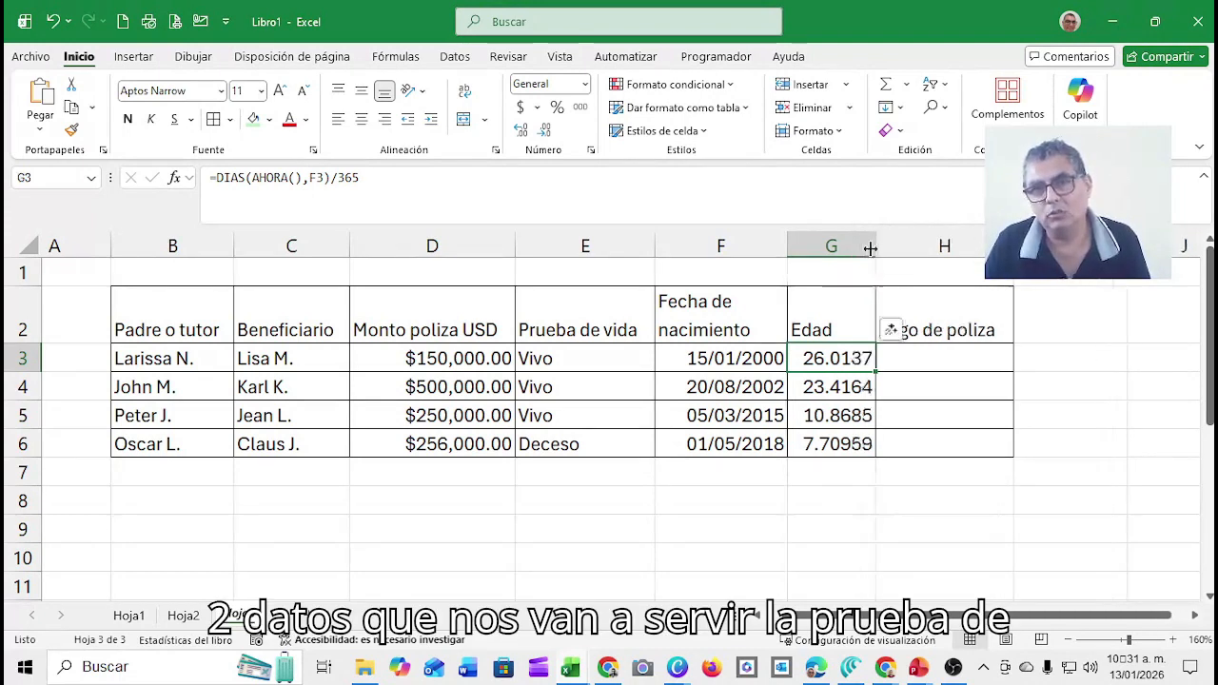
Fill the Prueba de vida cells E2:E6 and the Edad cells G2:G6 with light green.
click(571, 363)
drag(574, 318, 565, 454)
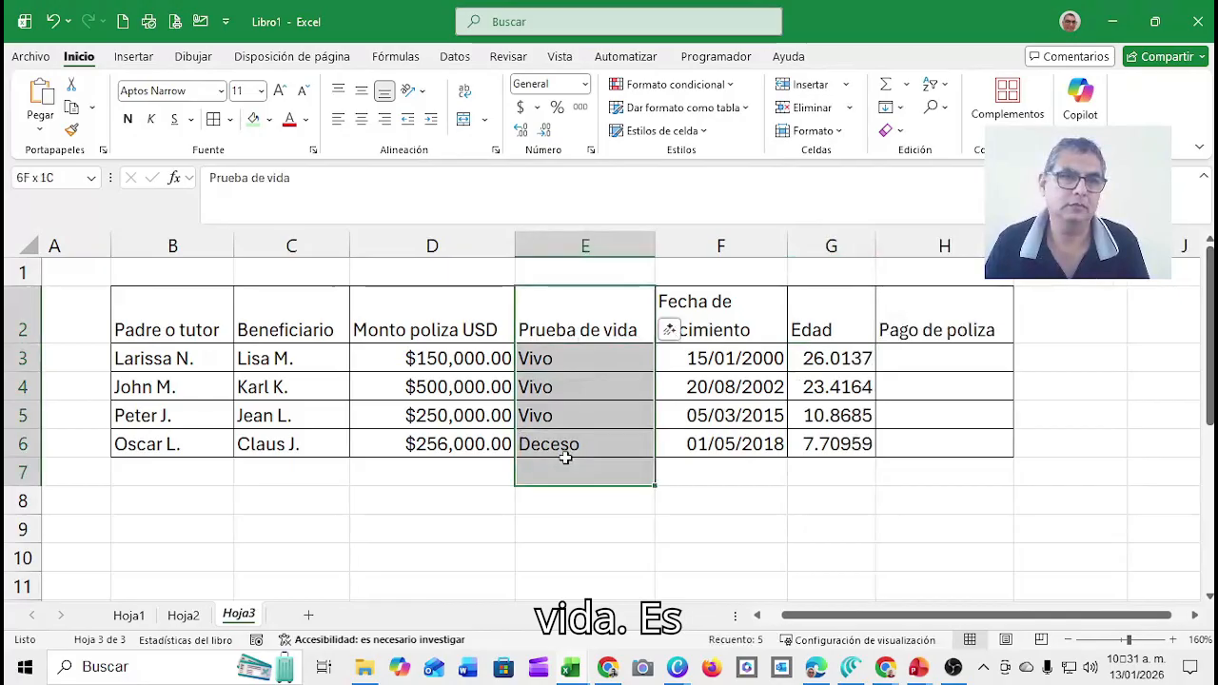
click(252, 119)
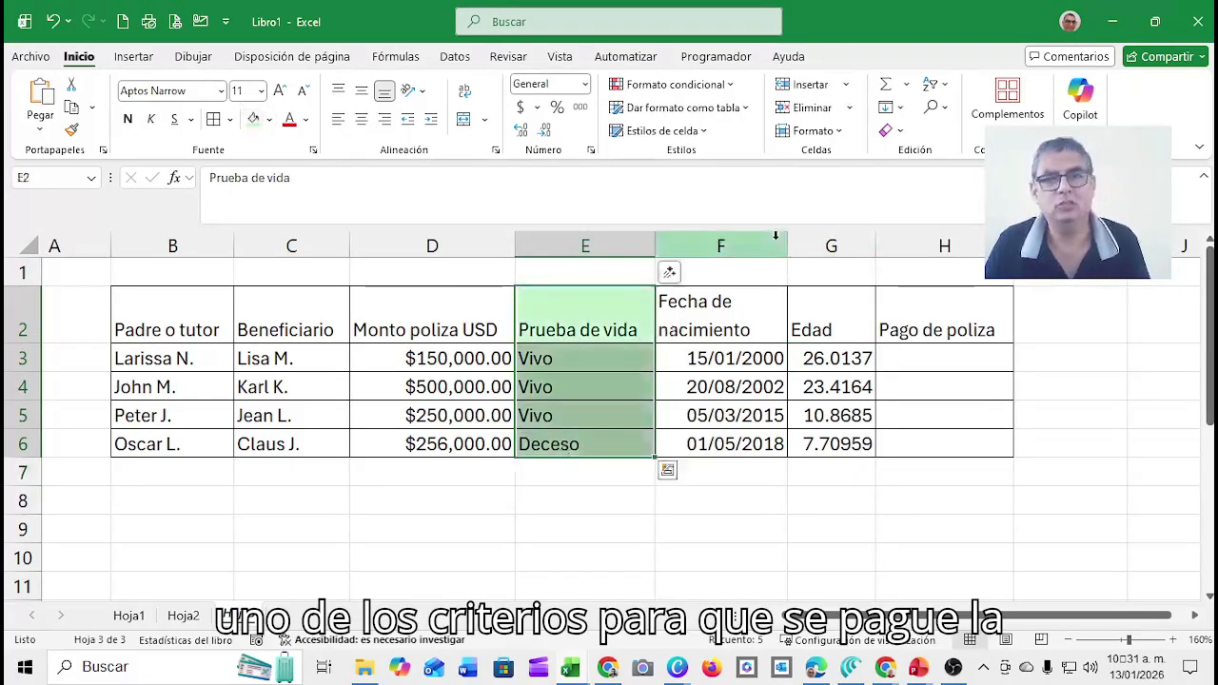
click(824, 281)
click(828, 318)
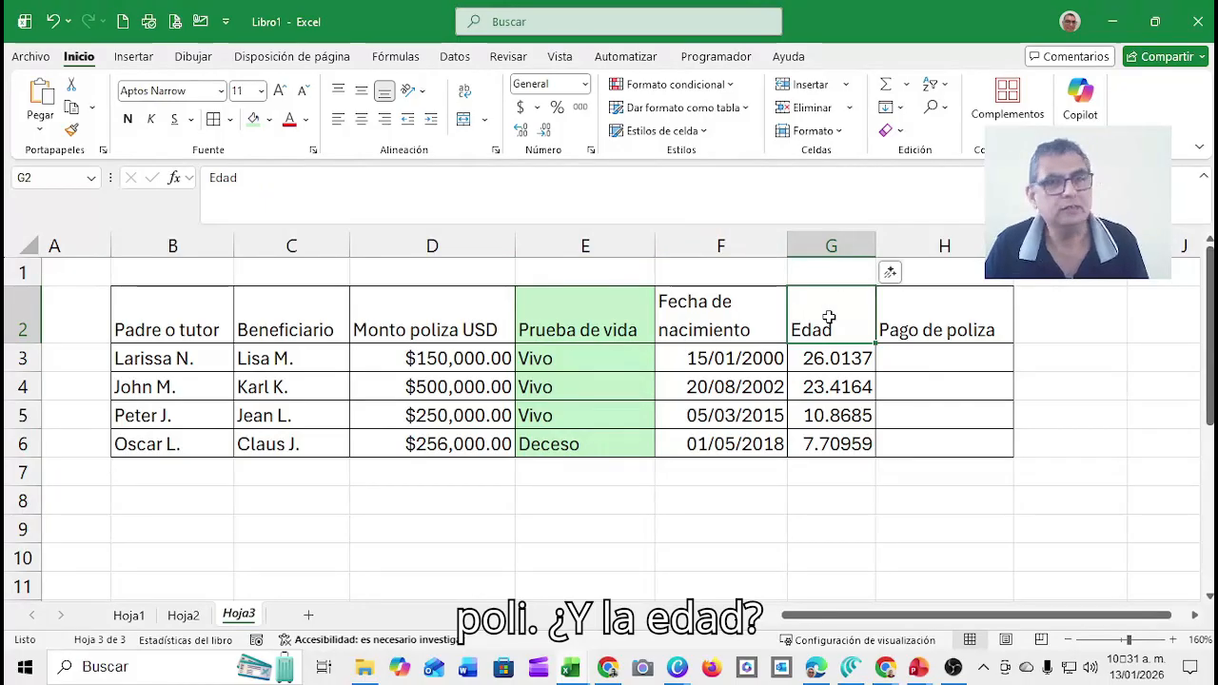
mouse_move(829, 318)
mouse_down()
mouse_move(837, 475)
mouse_move(824, 430)
mouse_up()
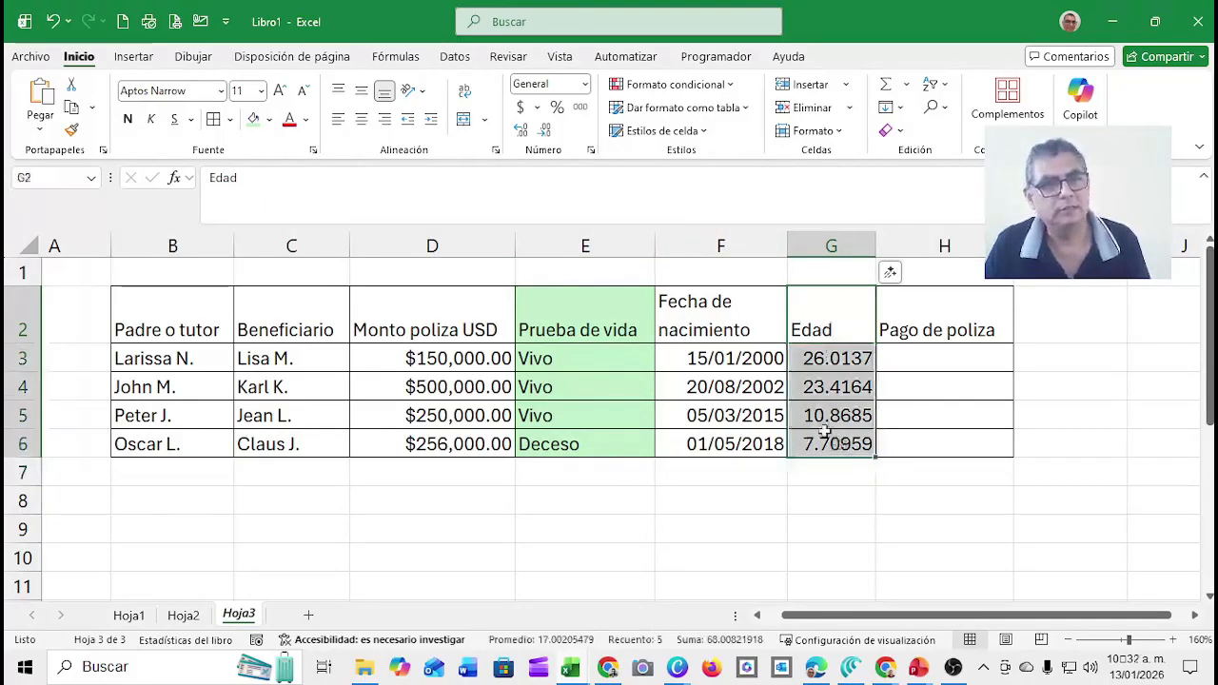
click(251, 122)
Examine the ages in G3 through G6 to compare each beneficiary with the 18-year limit.
click(925, 354)
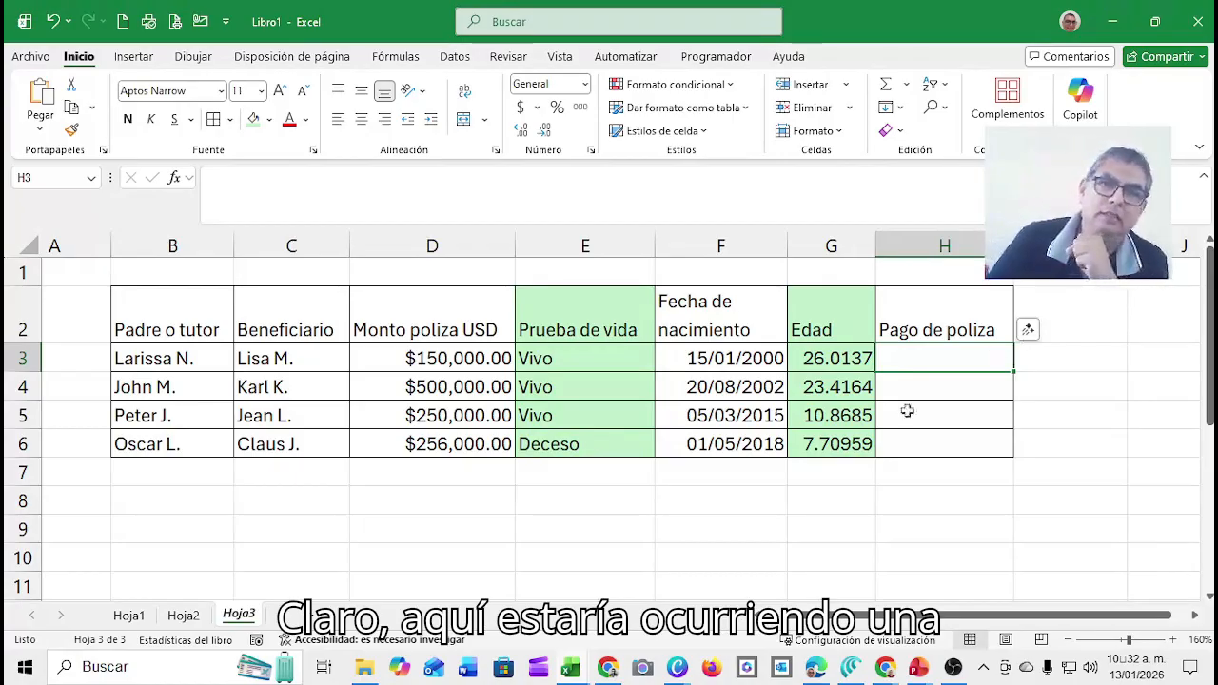
click(842, 377)
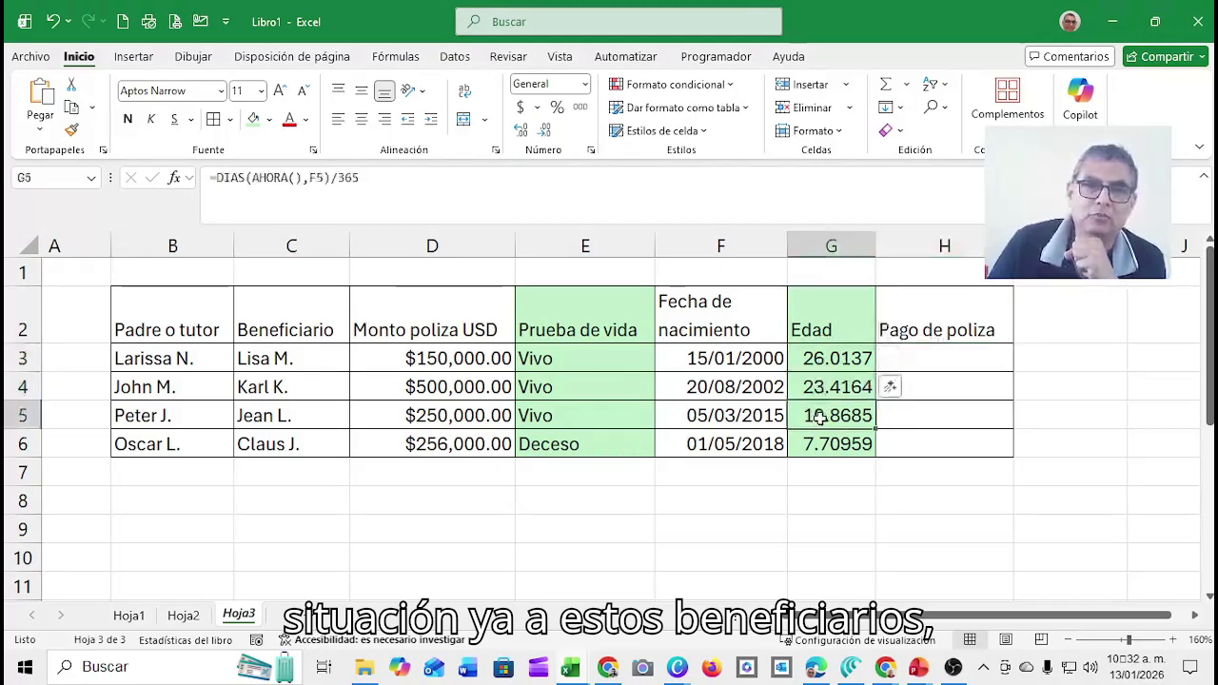
click(808, 368)
click(811, 381)
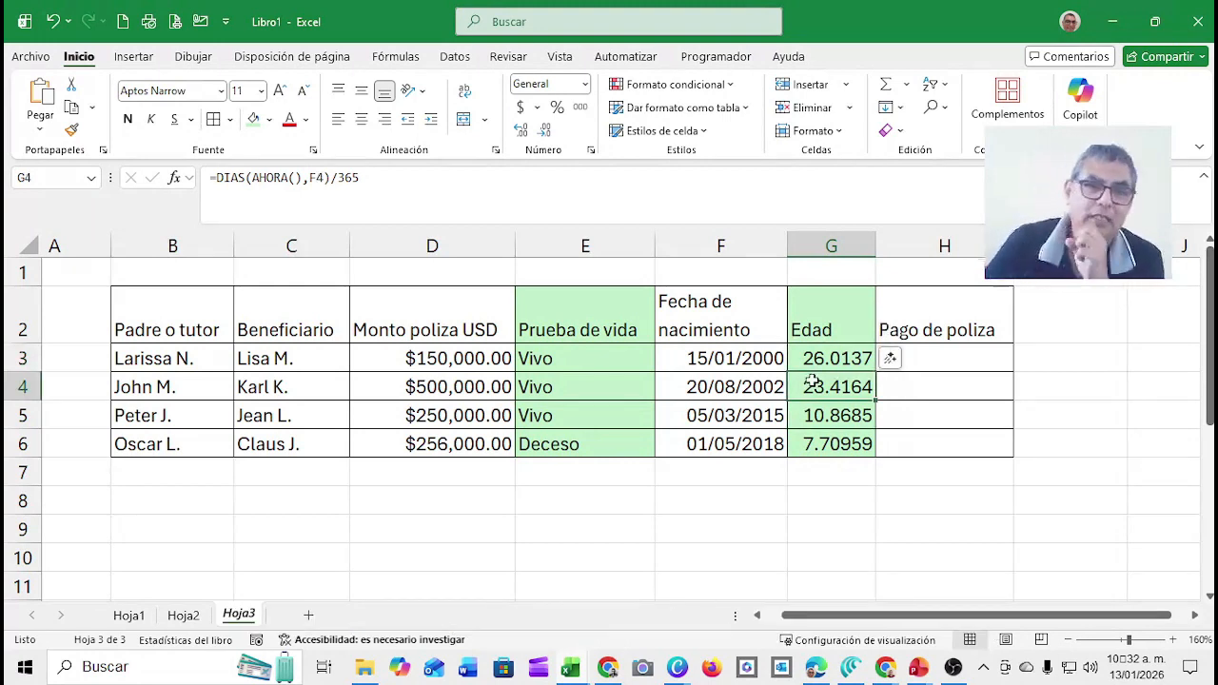
click(816, 417)
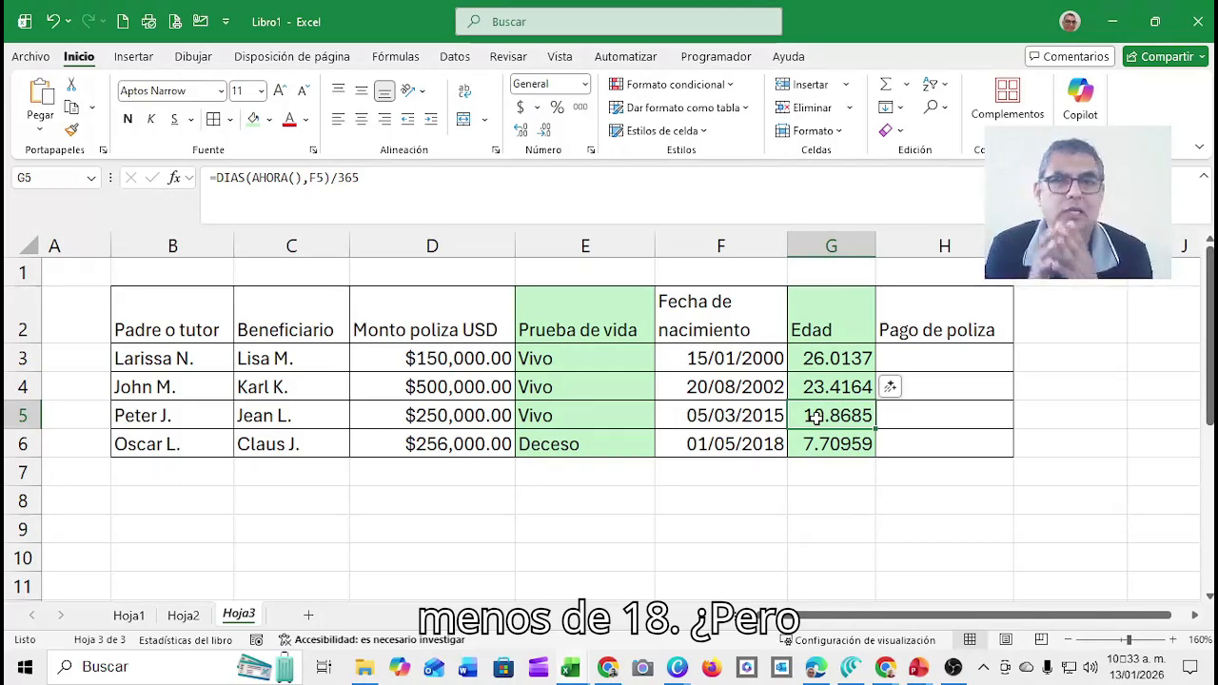
click(843, 439)
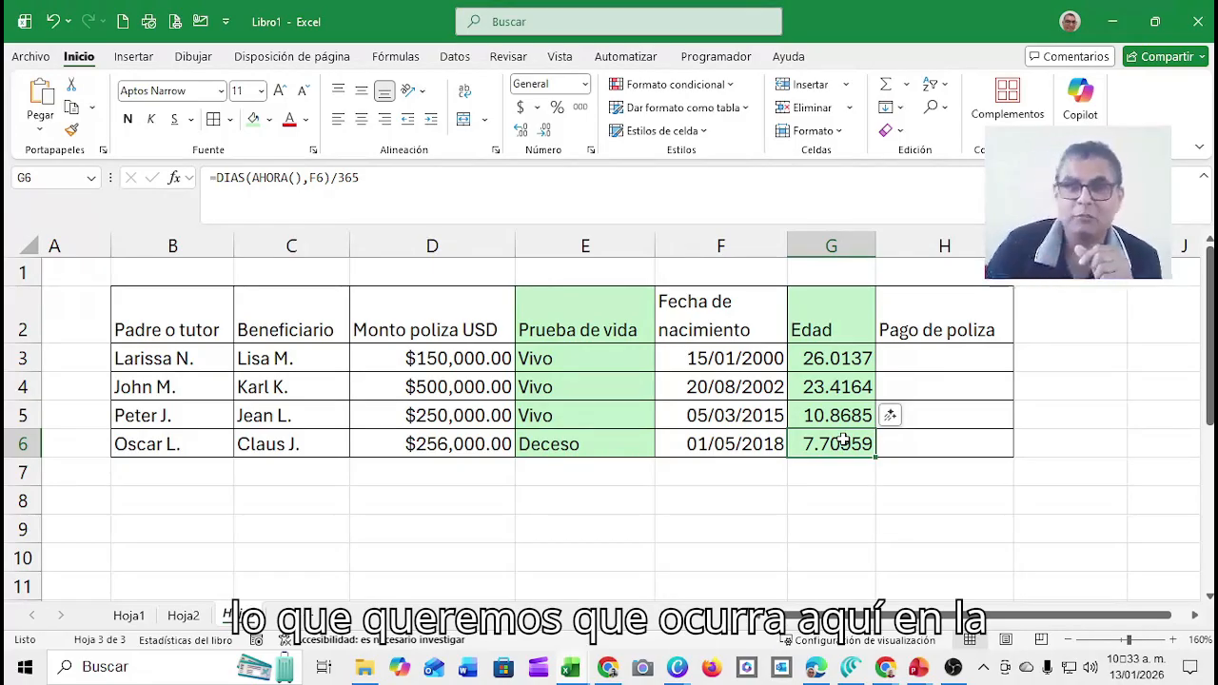
Fill the Pago de poliza column, H2:H6, with standard yellow.
click(975, 357)
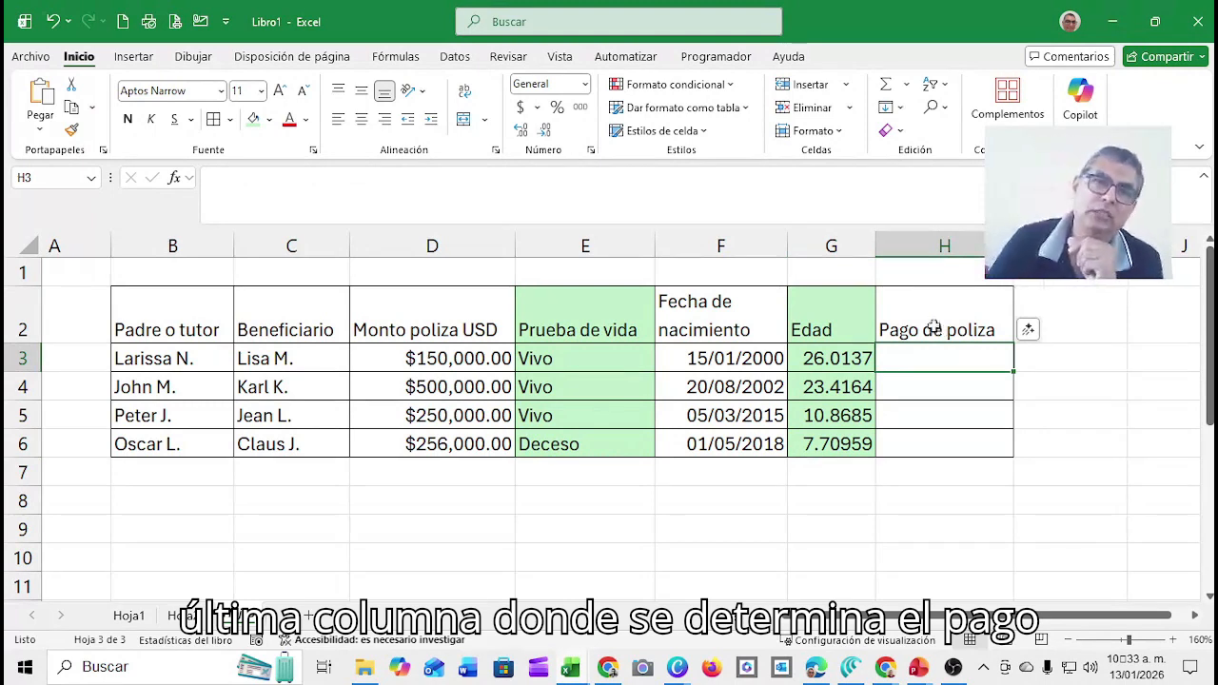
drag(935, 326, 927, 436)
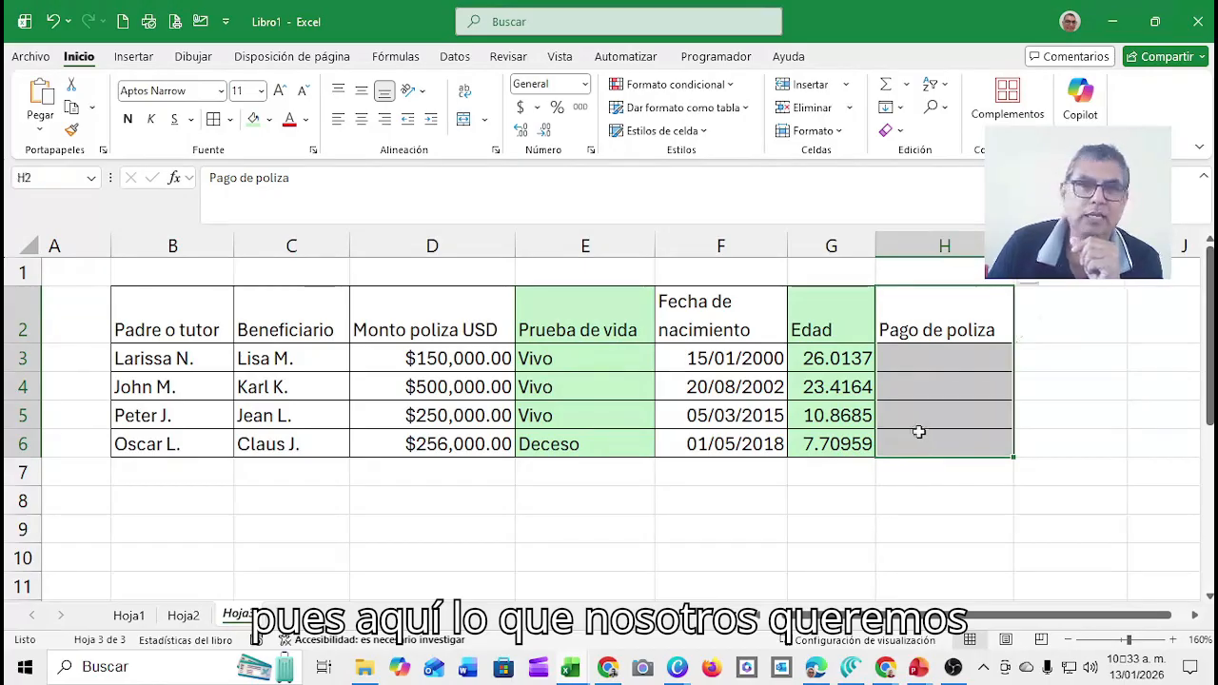
click(269, 120)
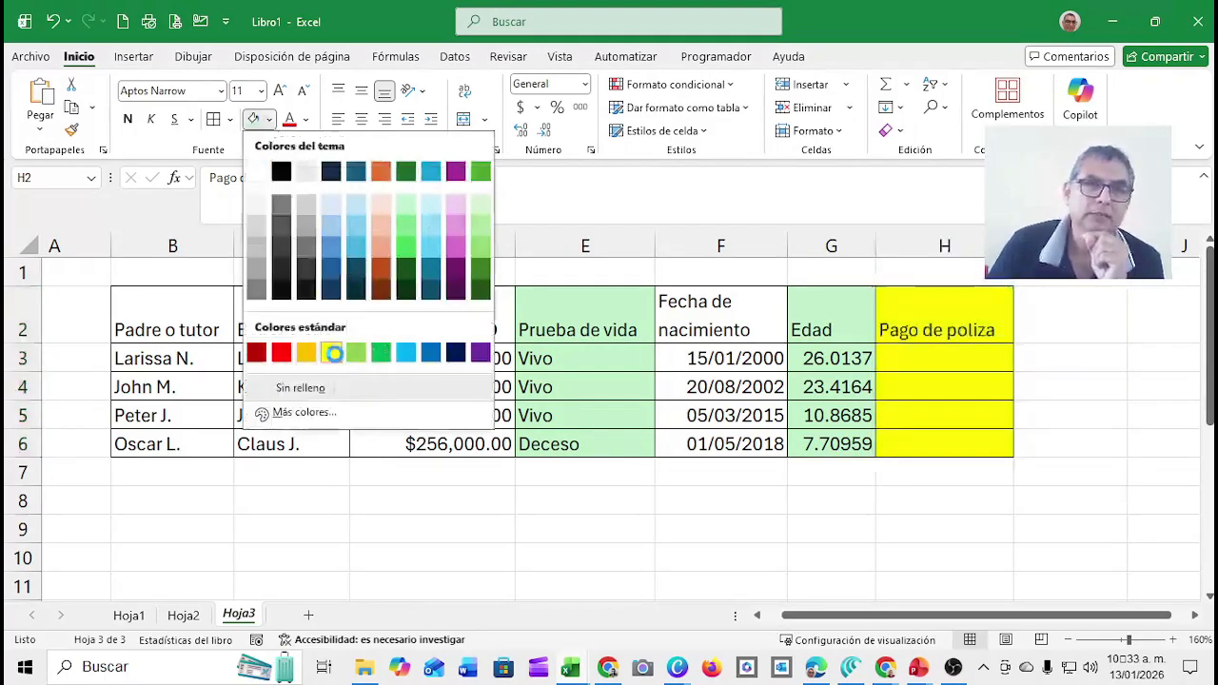
click(331, 354)
Start a formula in H3 with the SI function and a nested O function as its logical test: =SI(O(.
click(990, 335)
click(979, 356)
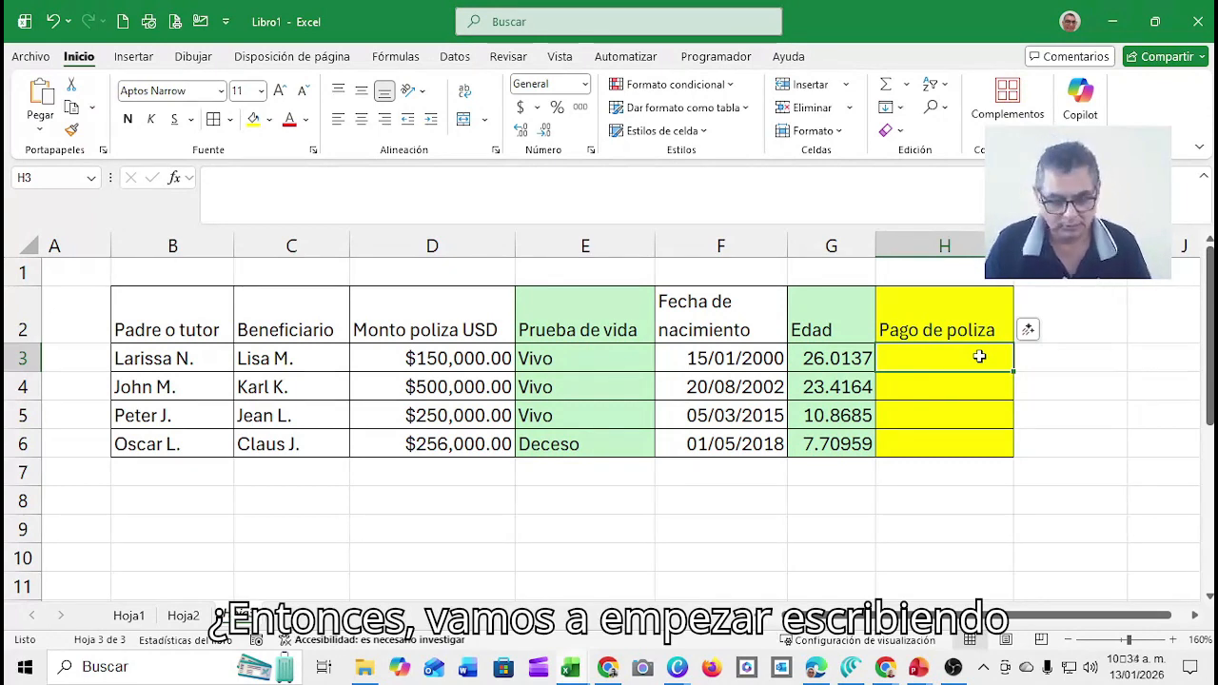
text(=)
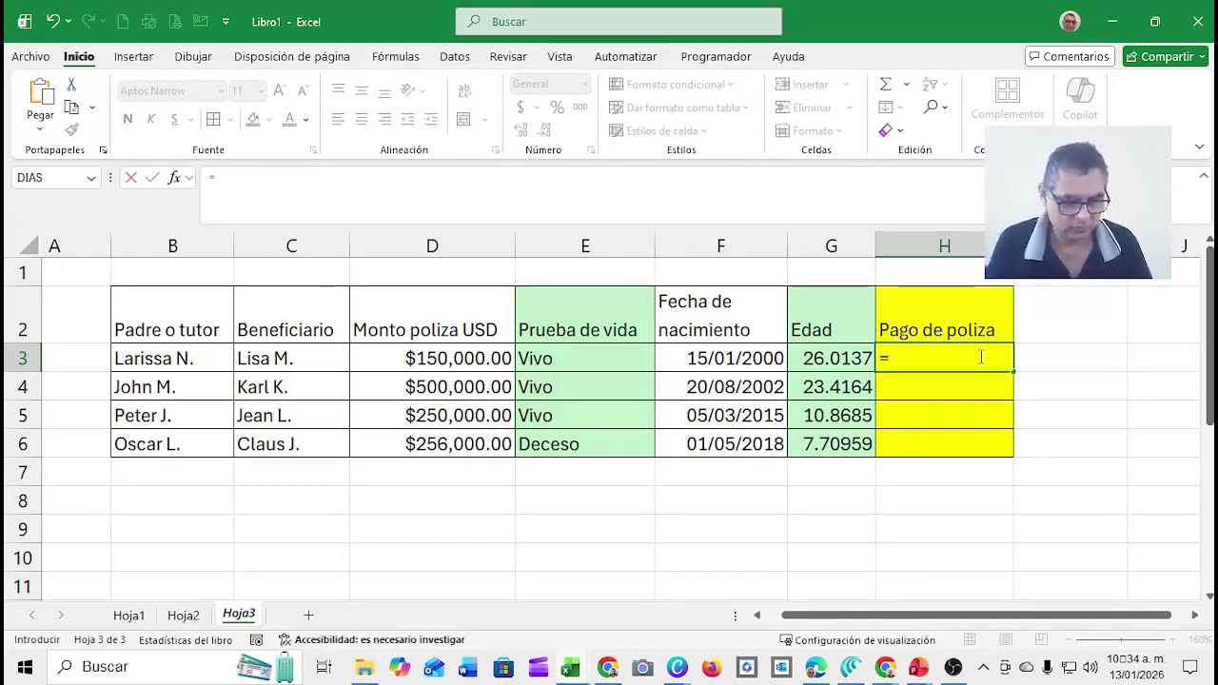
text(s)
key(BackSpace)
key(Caps_Lock)
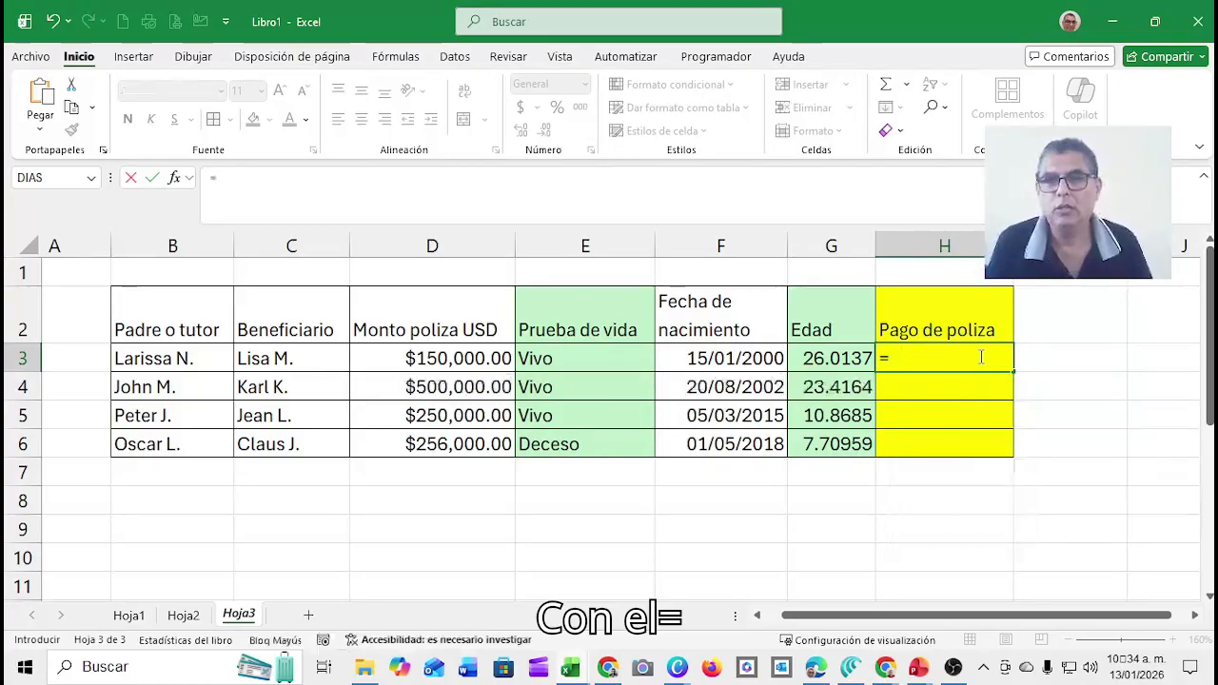
text(SI)
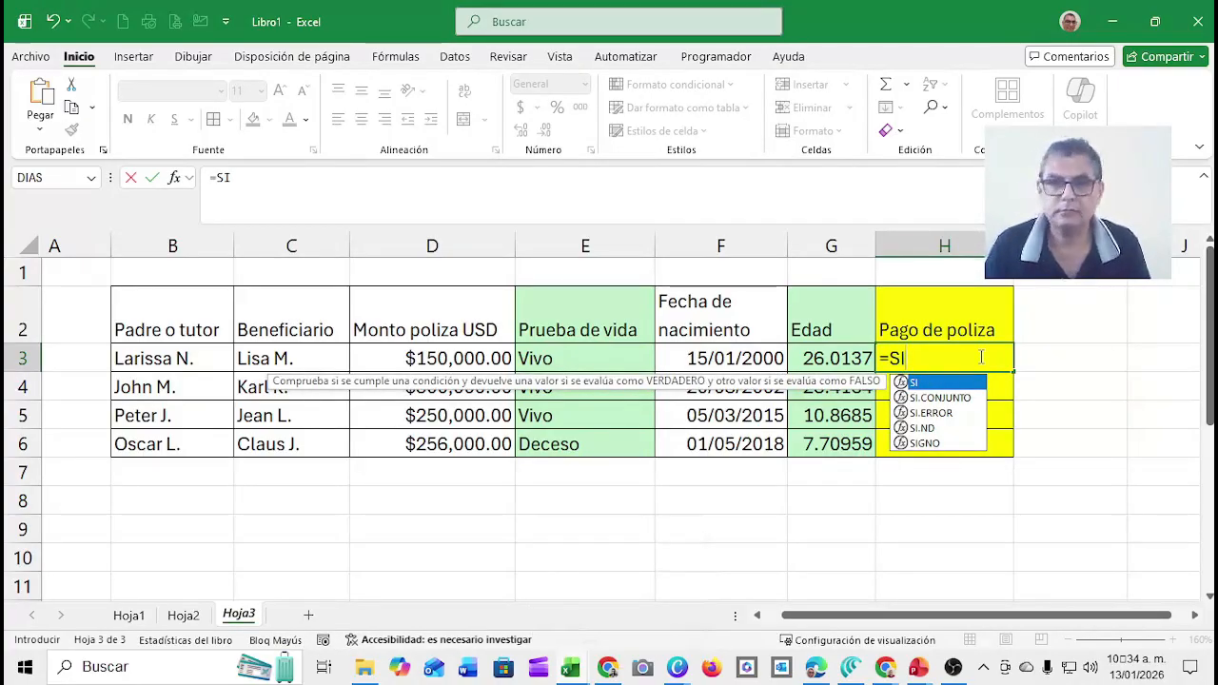
text(()
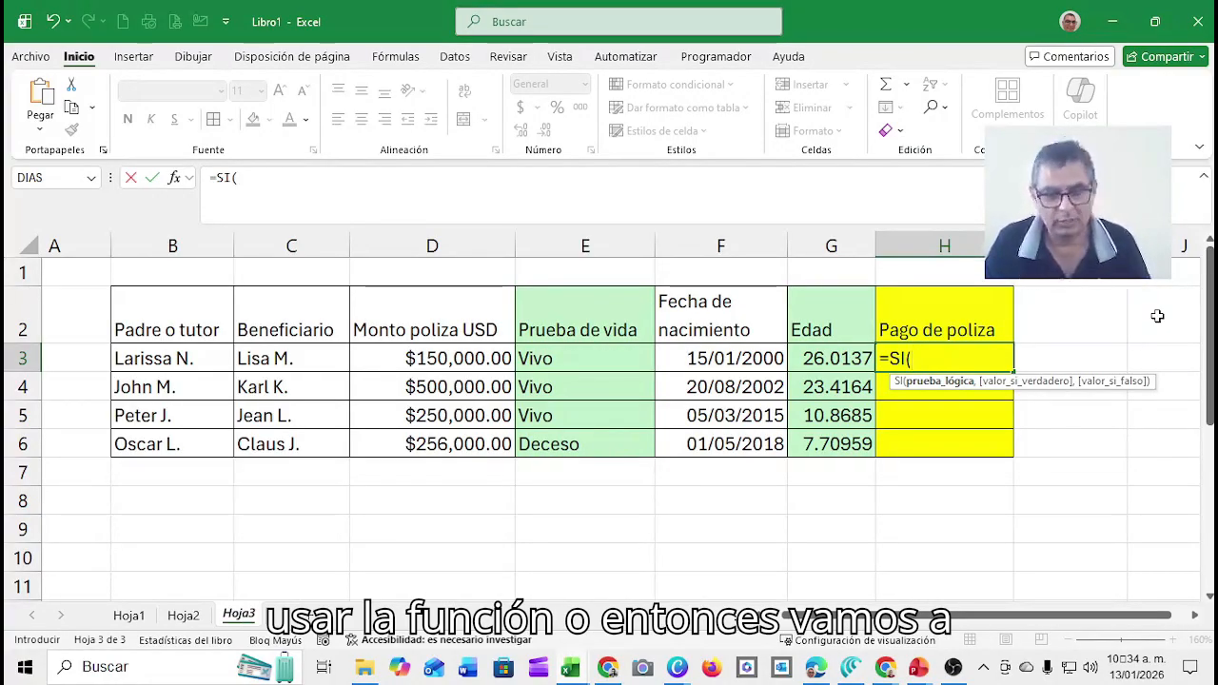
text(O)
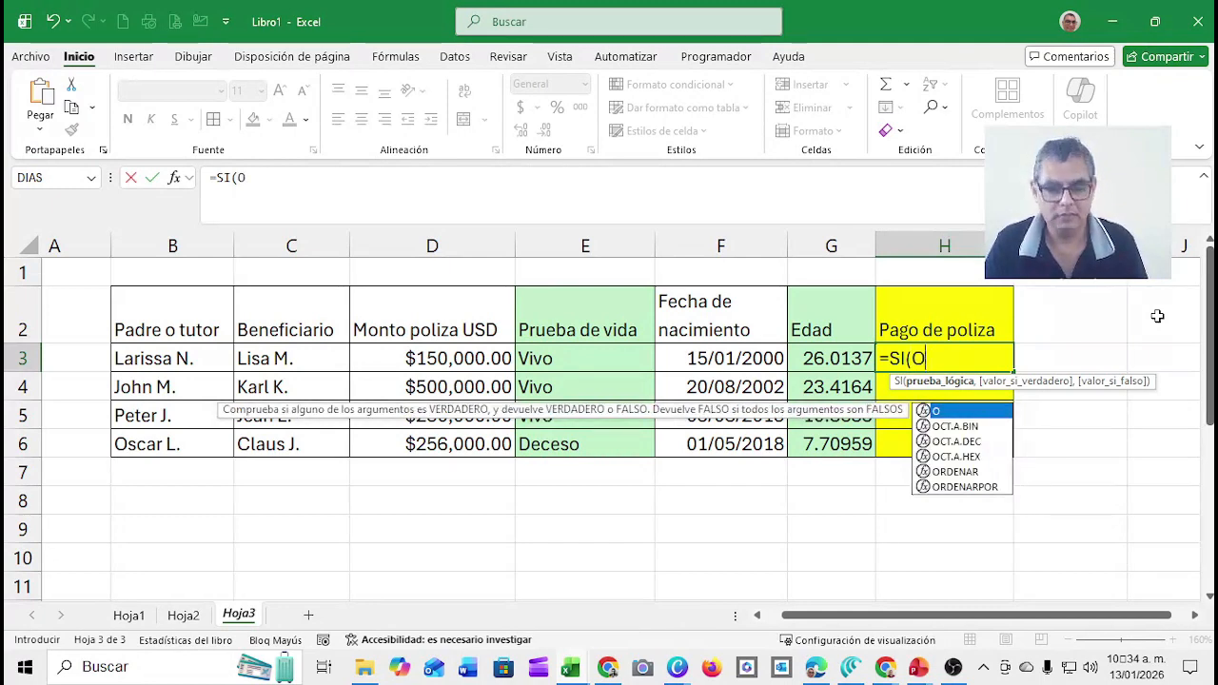
text(()
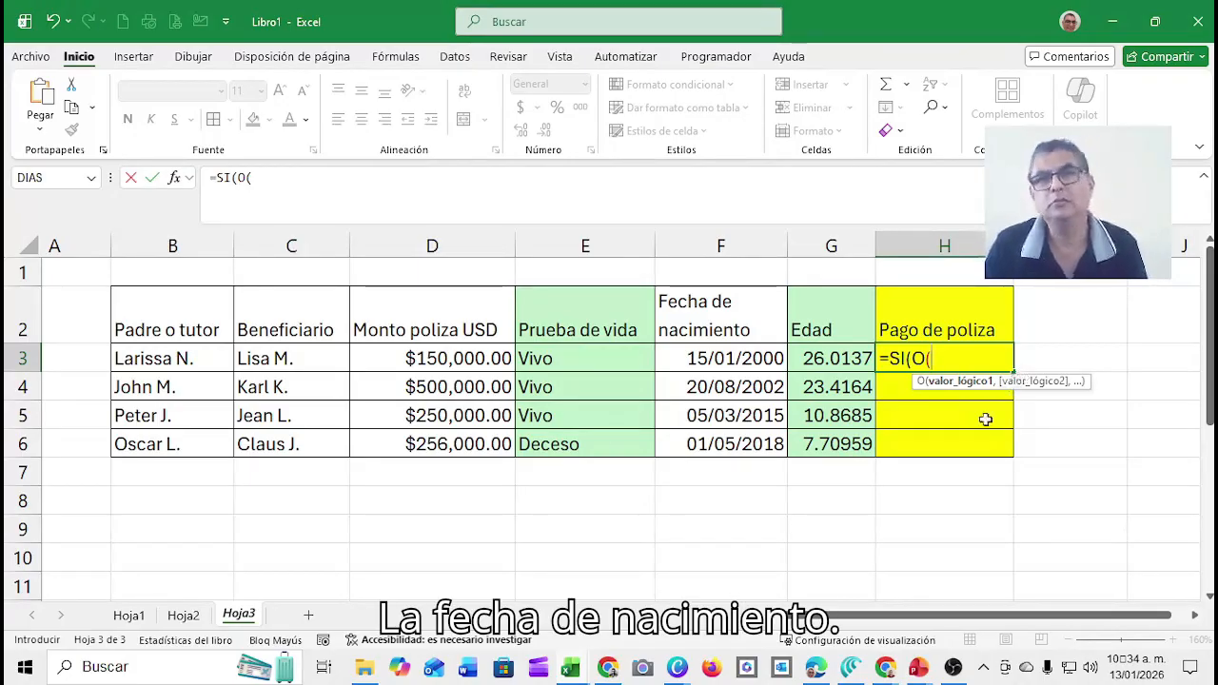
Add G3>=18 as the first condition of the O function in H3, followed by a comma.
click(852, 359)
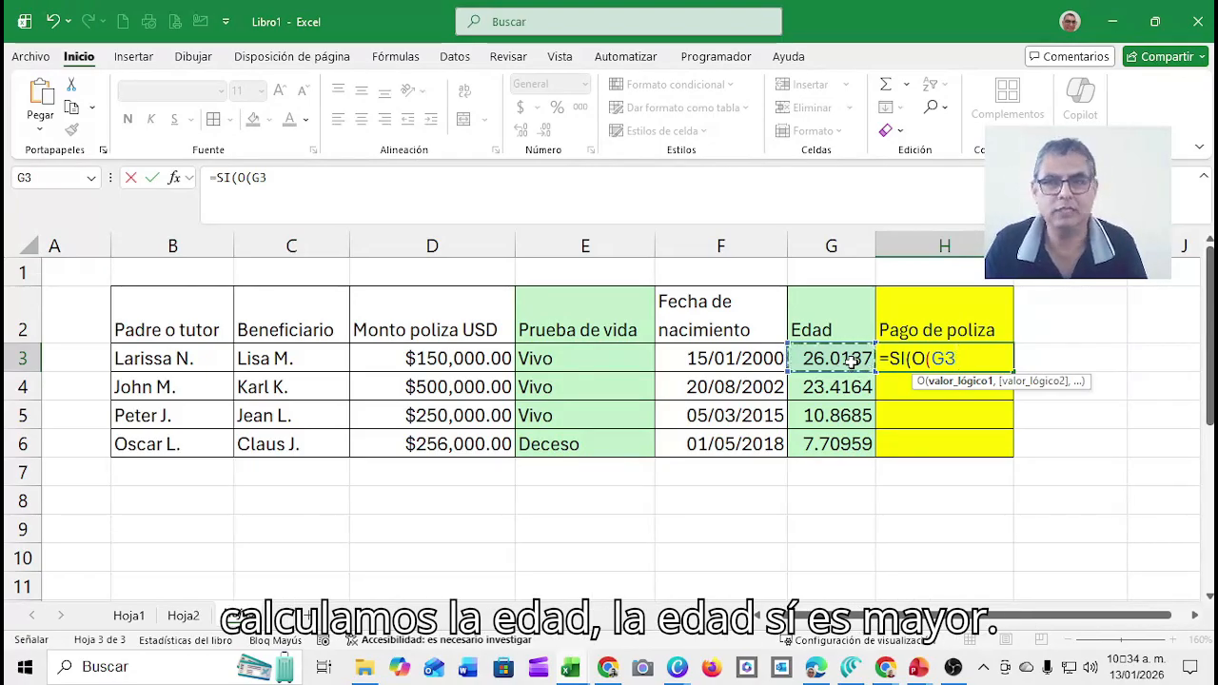
text(>)
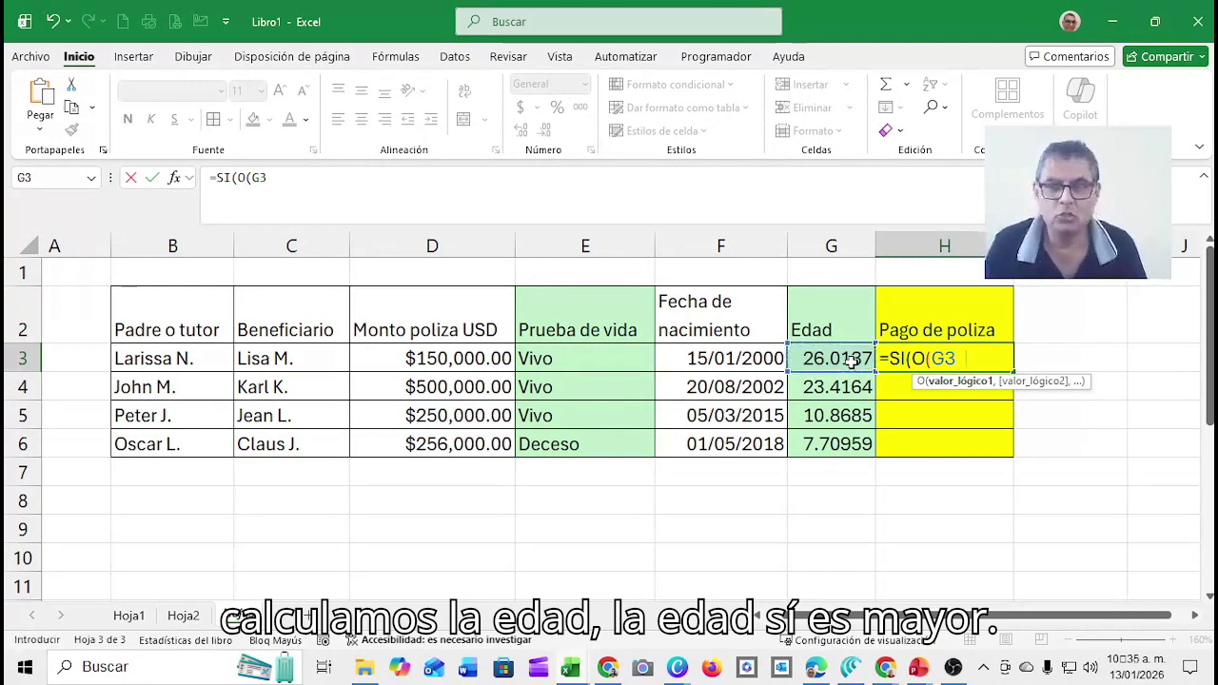
text(=)
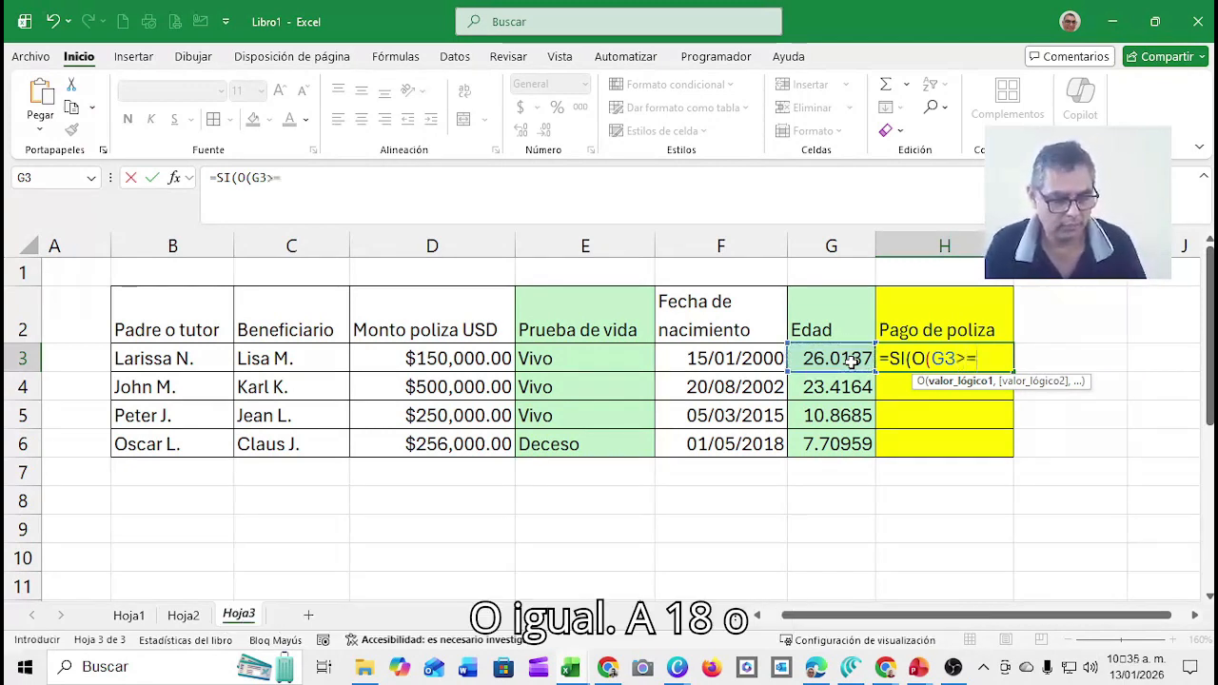
text(18)
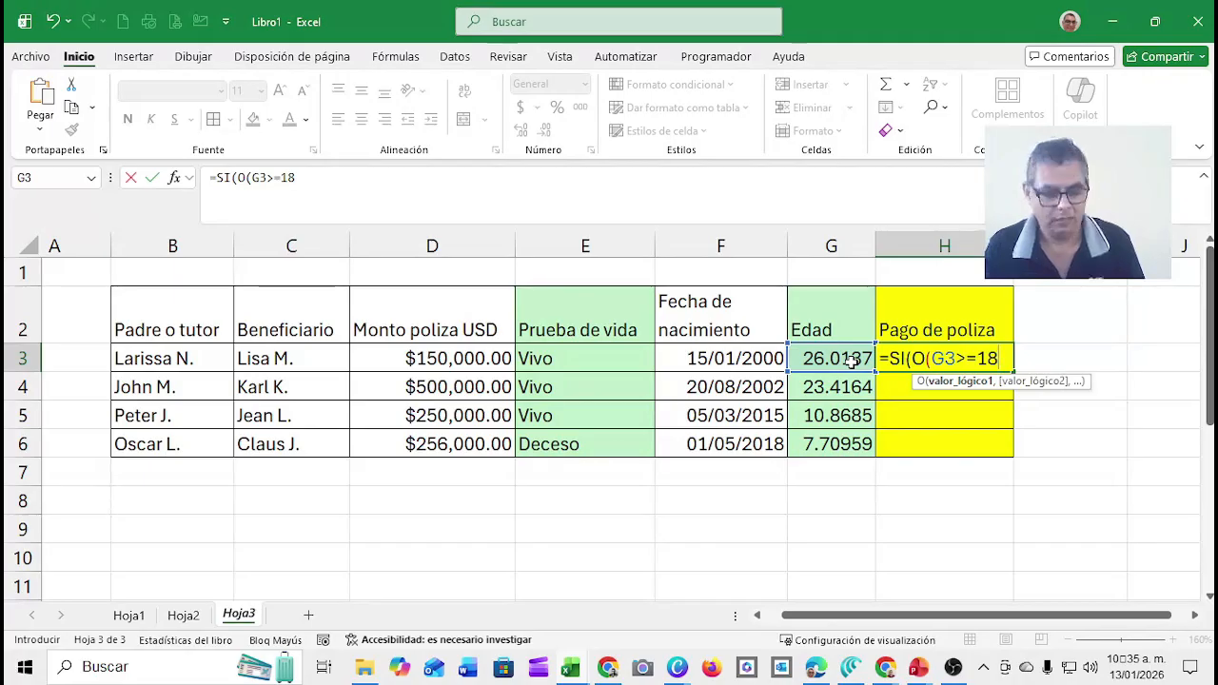
text(,)
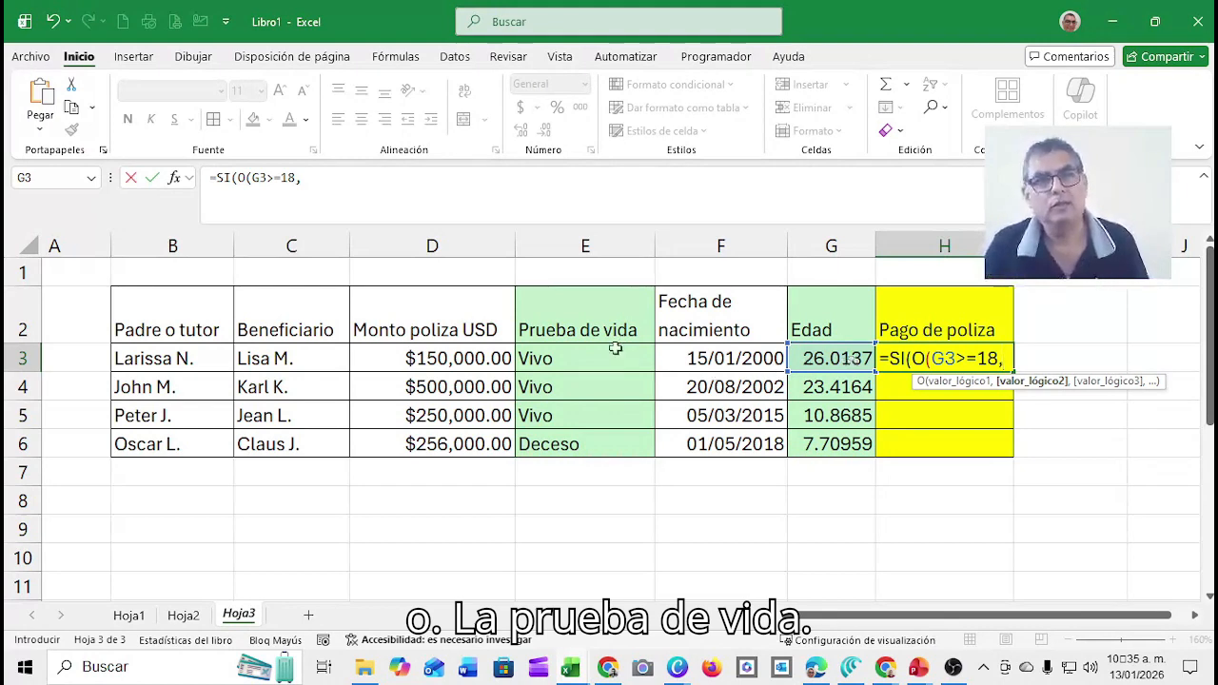
Add E3="Deceso" as the second condition of the O function in H3 and close the O function.
click(585, 366)
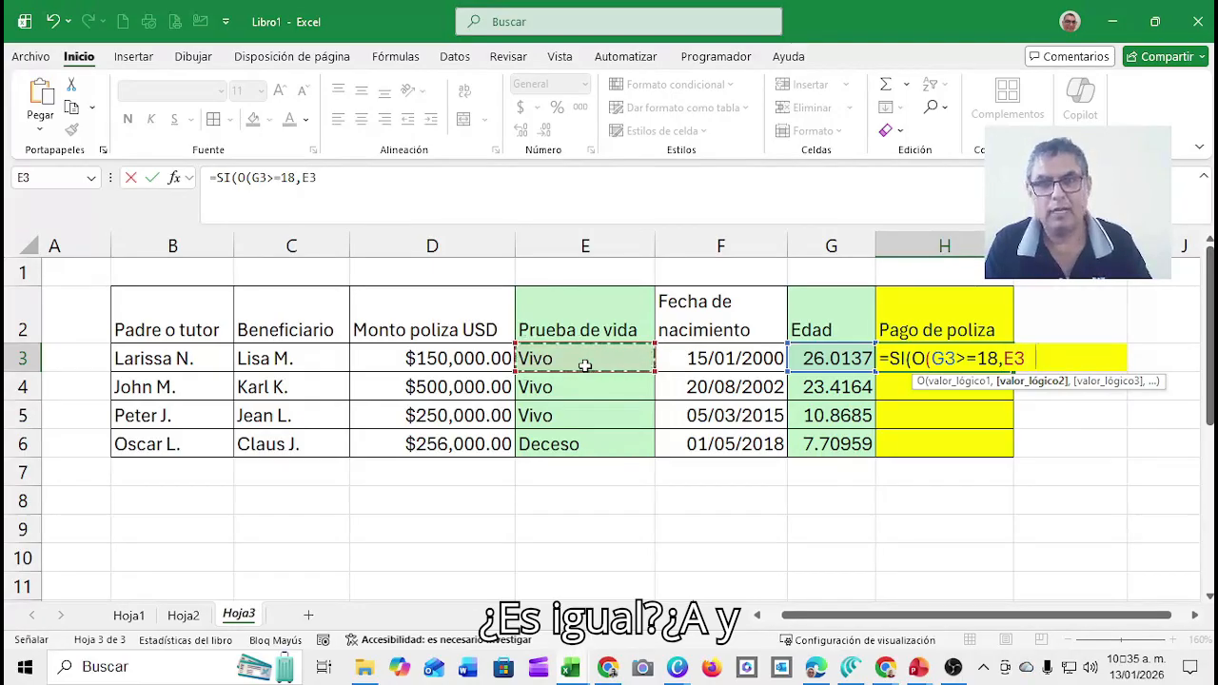
text(=)
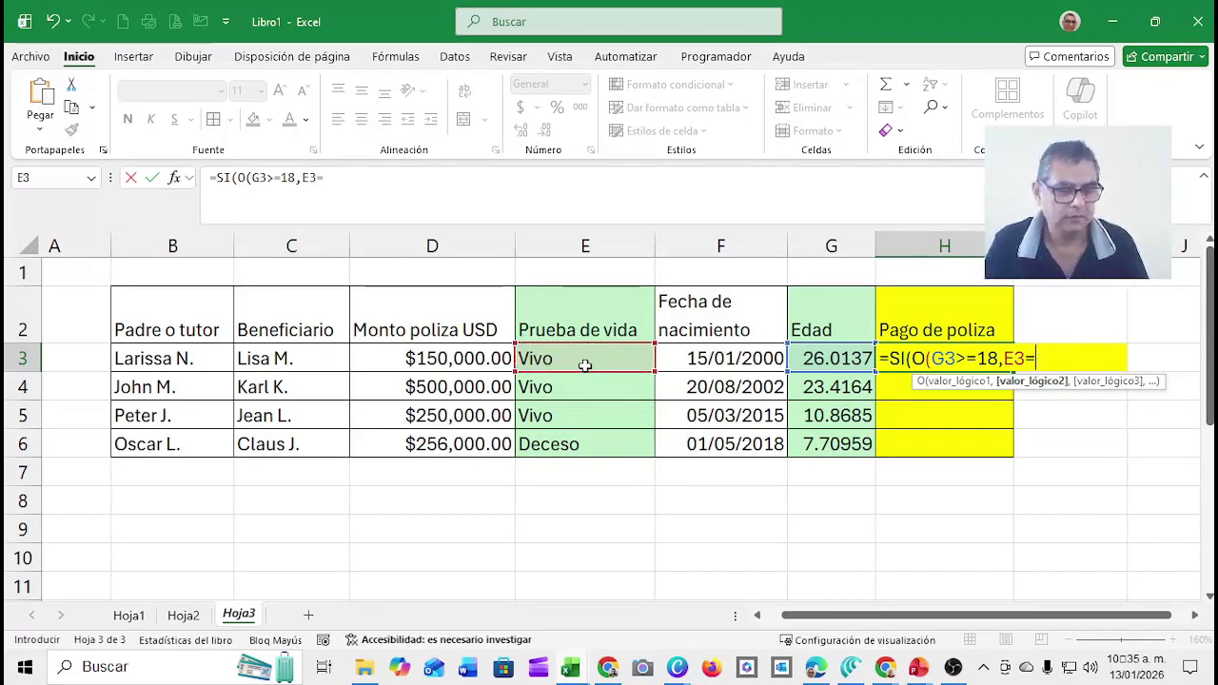
text("dECESO)
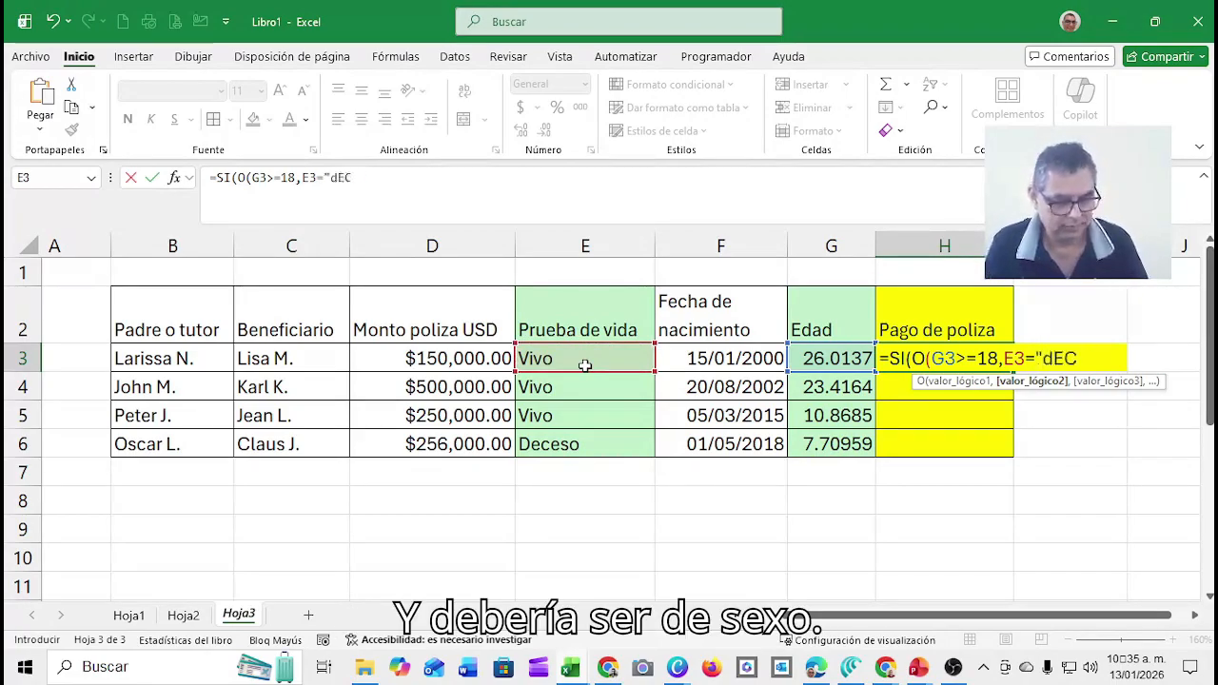
key(BackSpace)
key(BackSpace)
key(BackSpace)
key(BackSpace)
key(BackSpace)
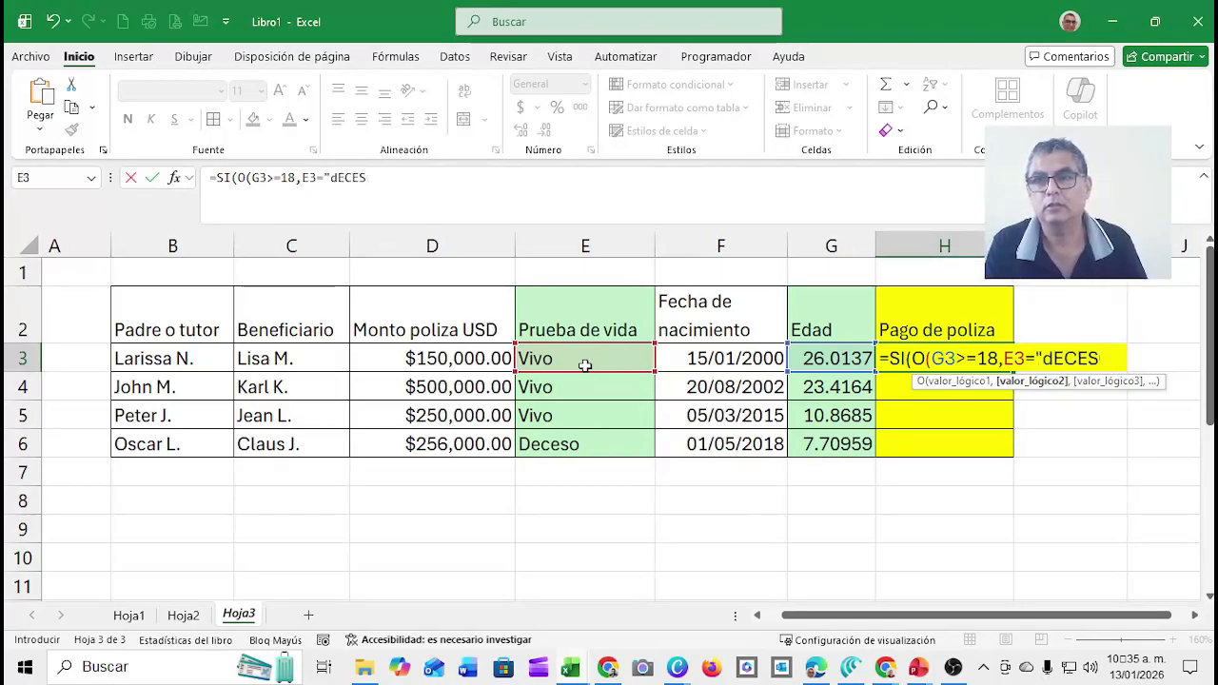
key(BackSpace)
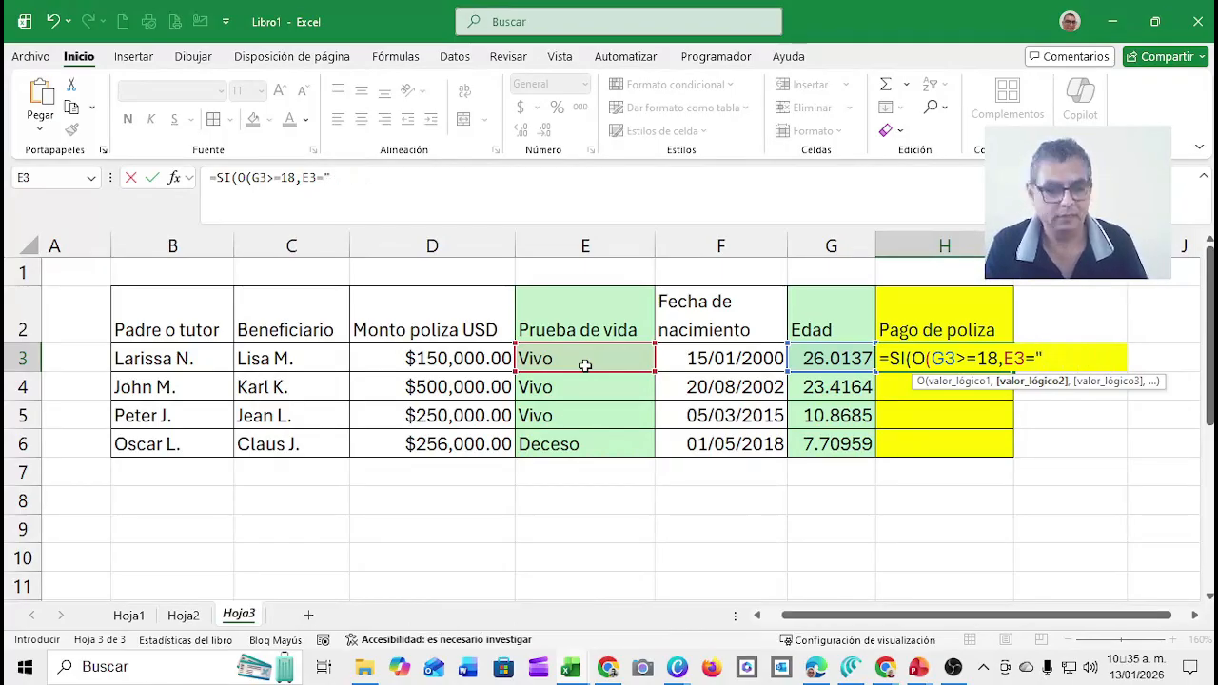
text(D)
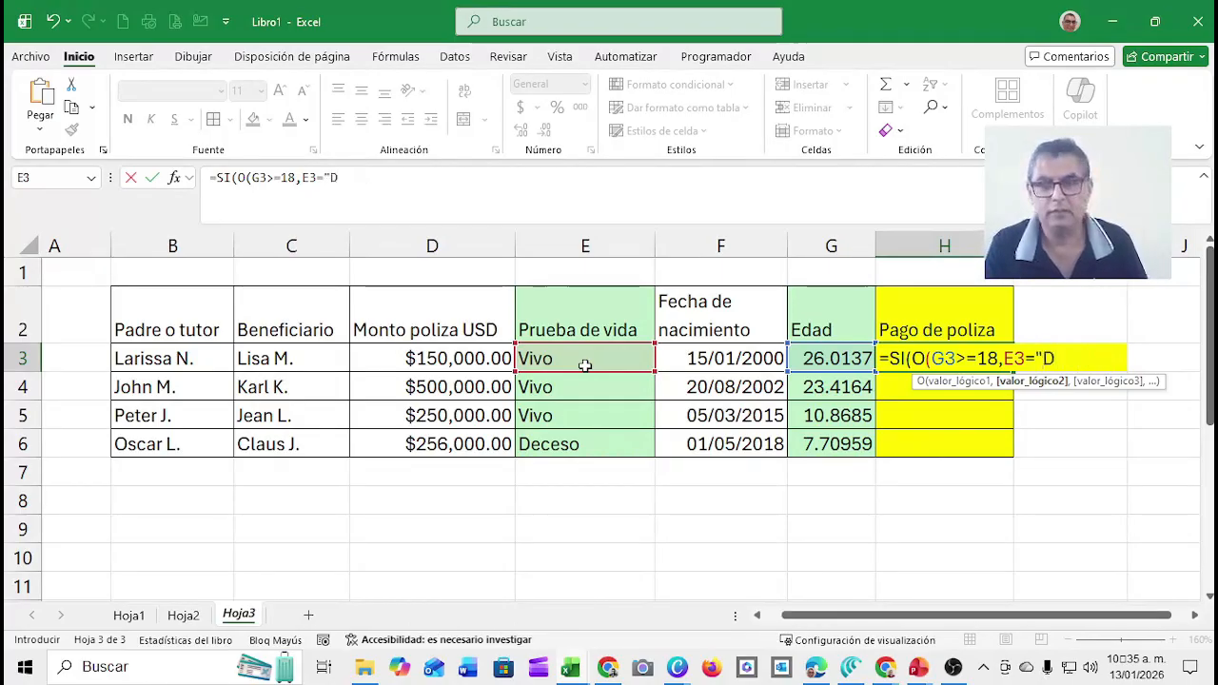
key(Caps_Lock)
text(eces)
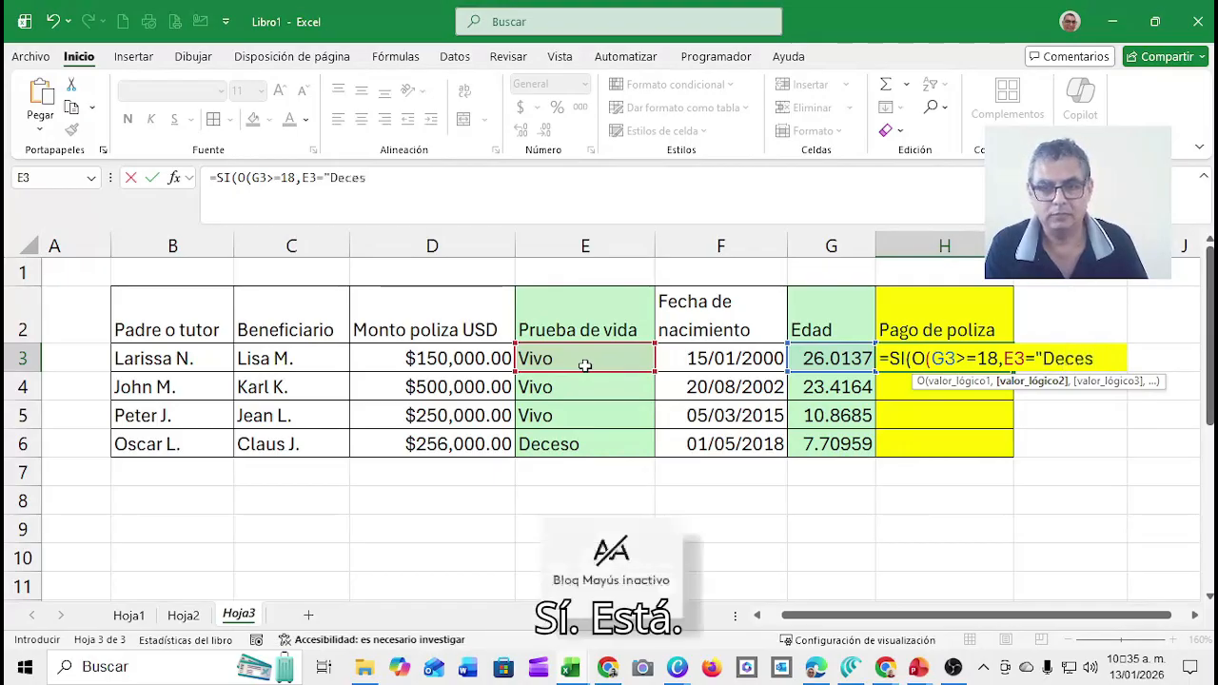
text(o")
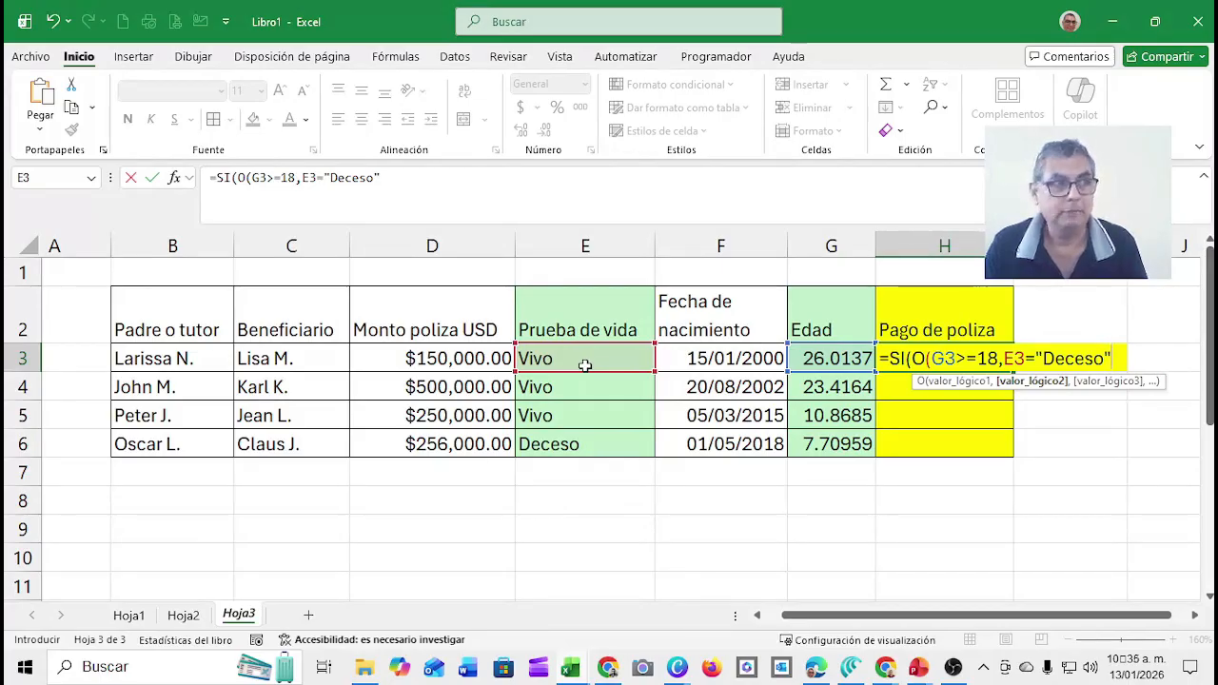
text())
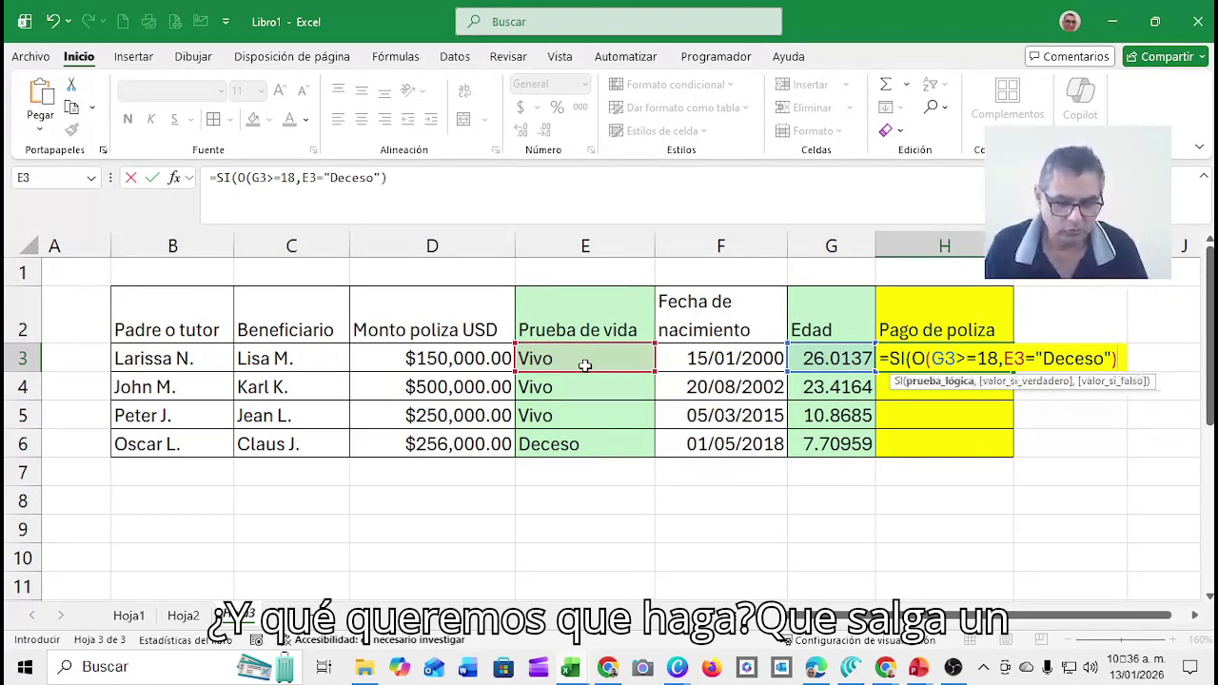
Enter "Si se paga" as the value if true of the SI function in H3.
text(,)
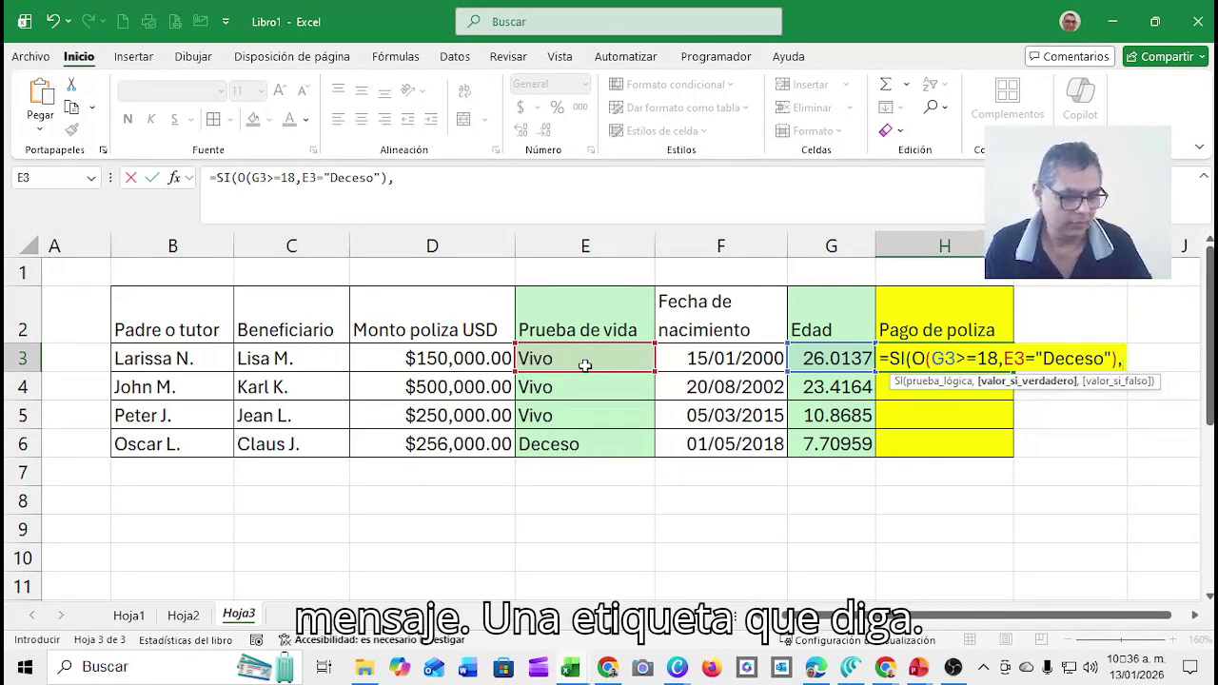
text(")
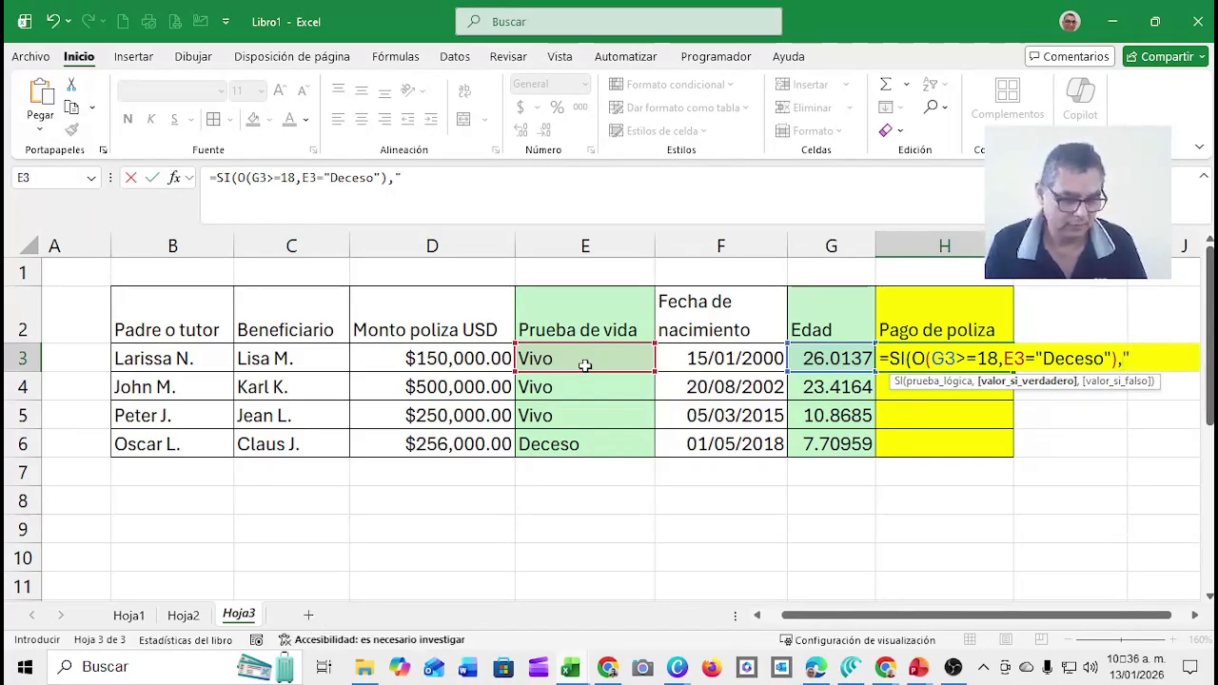
text(Si se)
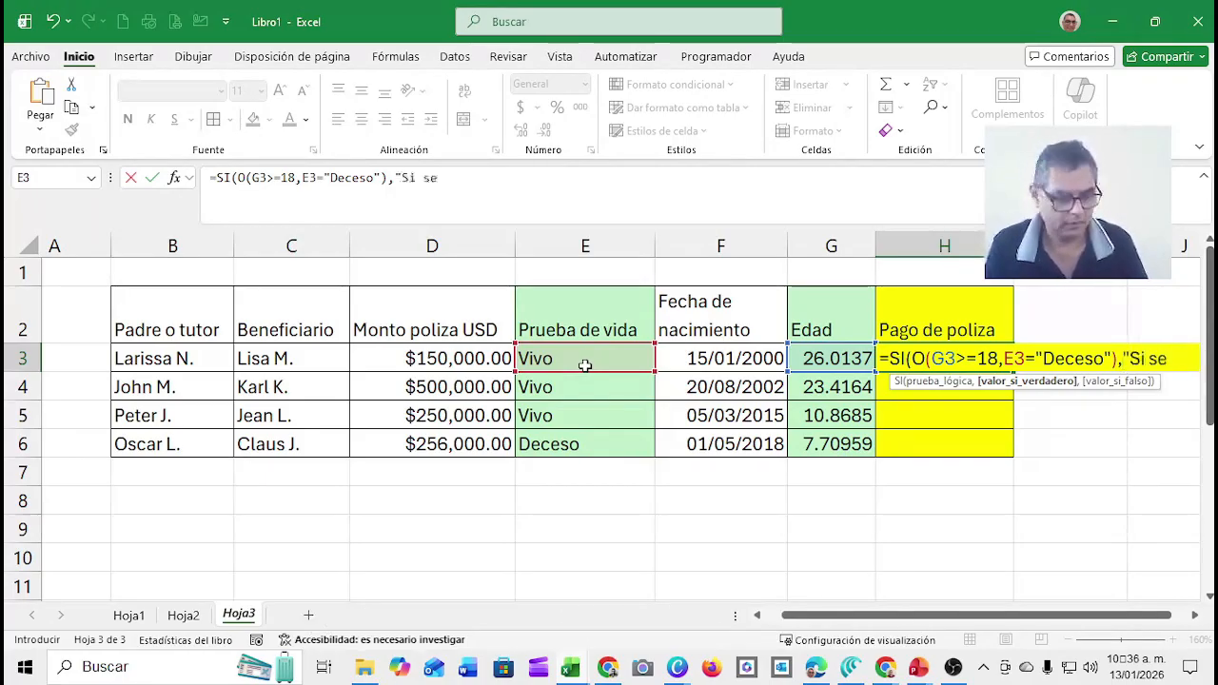
text( paga")
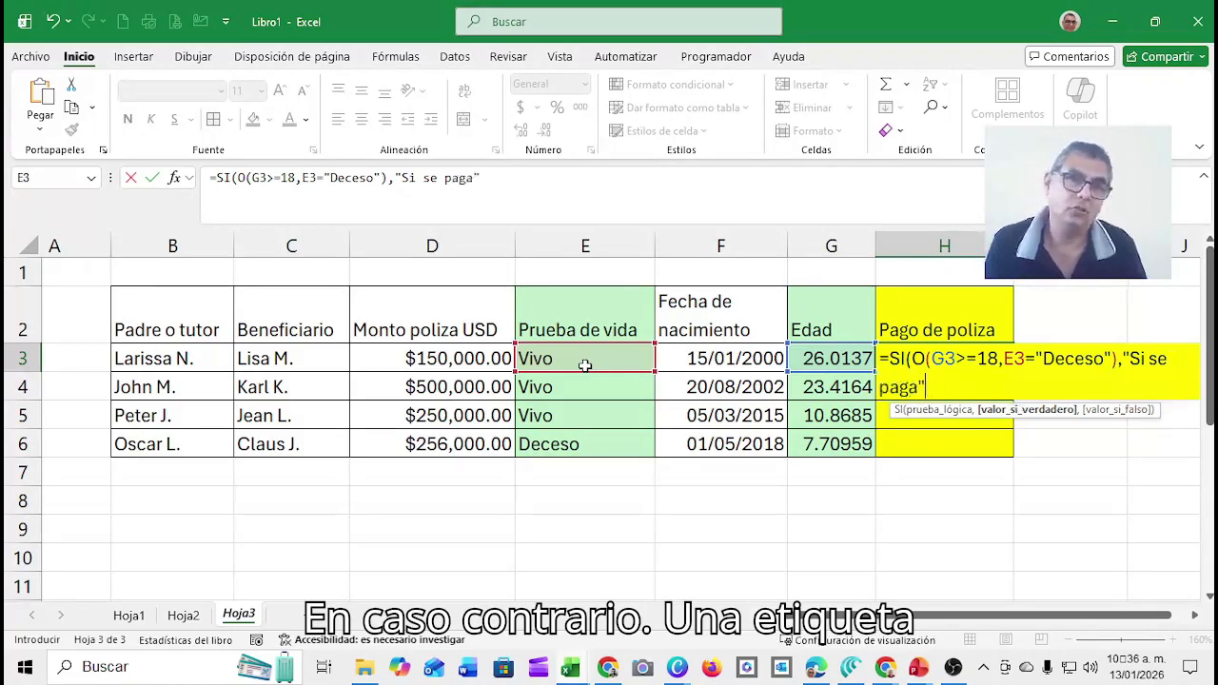
Enter "No se paga" as the value if false of the SI function in H3.
text(,)
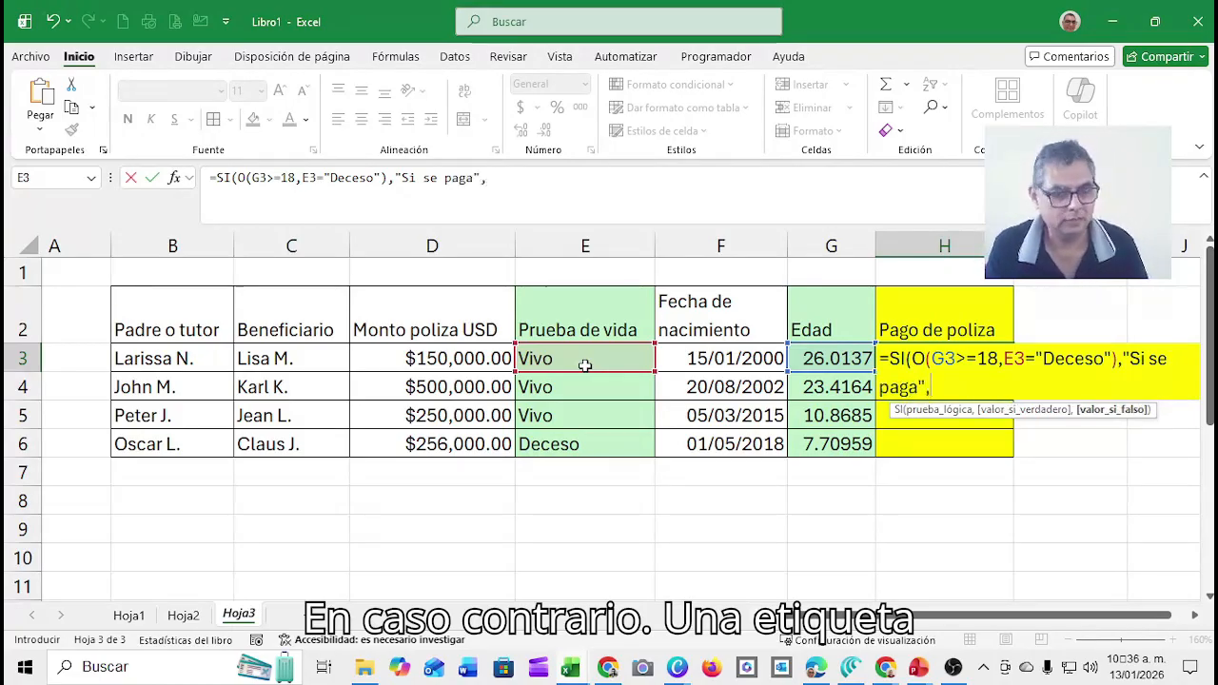
text(")
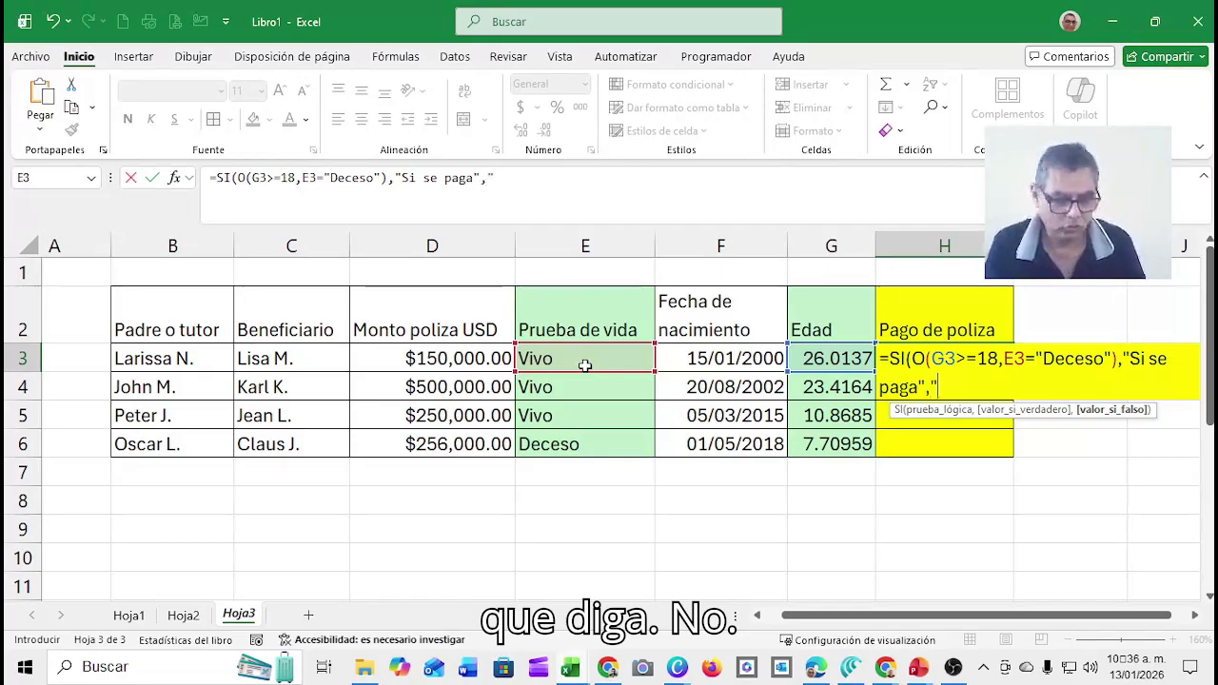
text(No se)
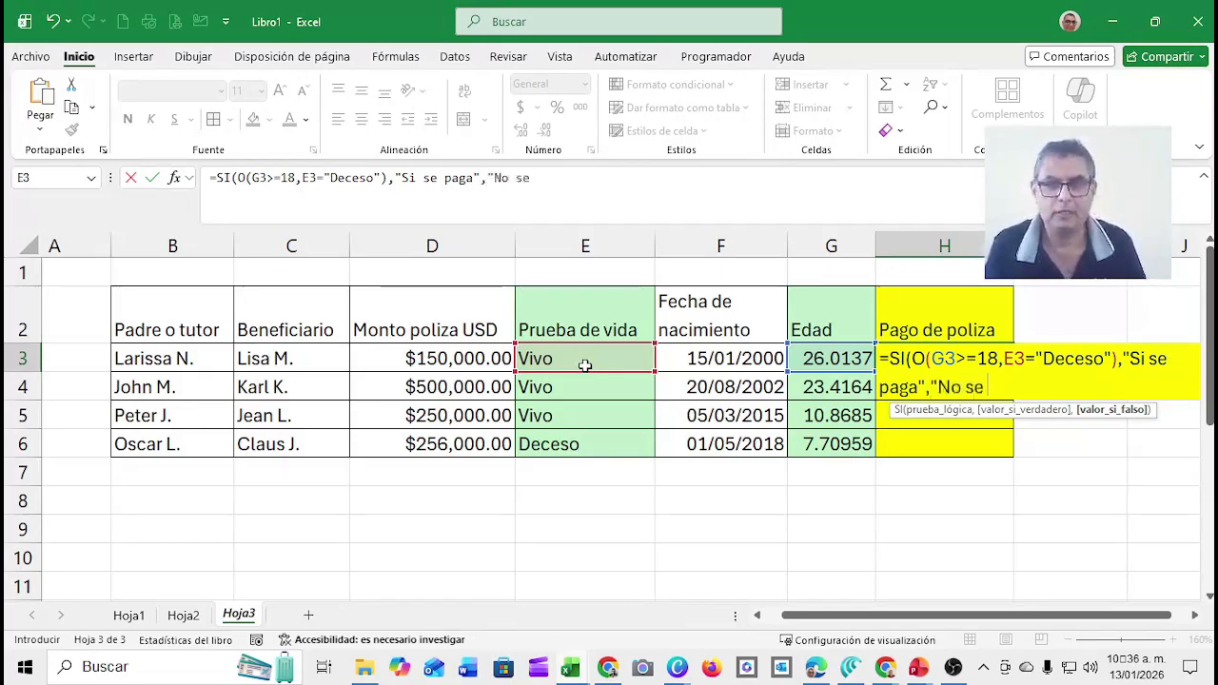
text( paga")
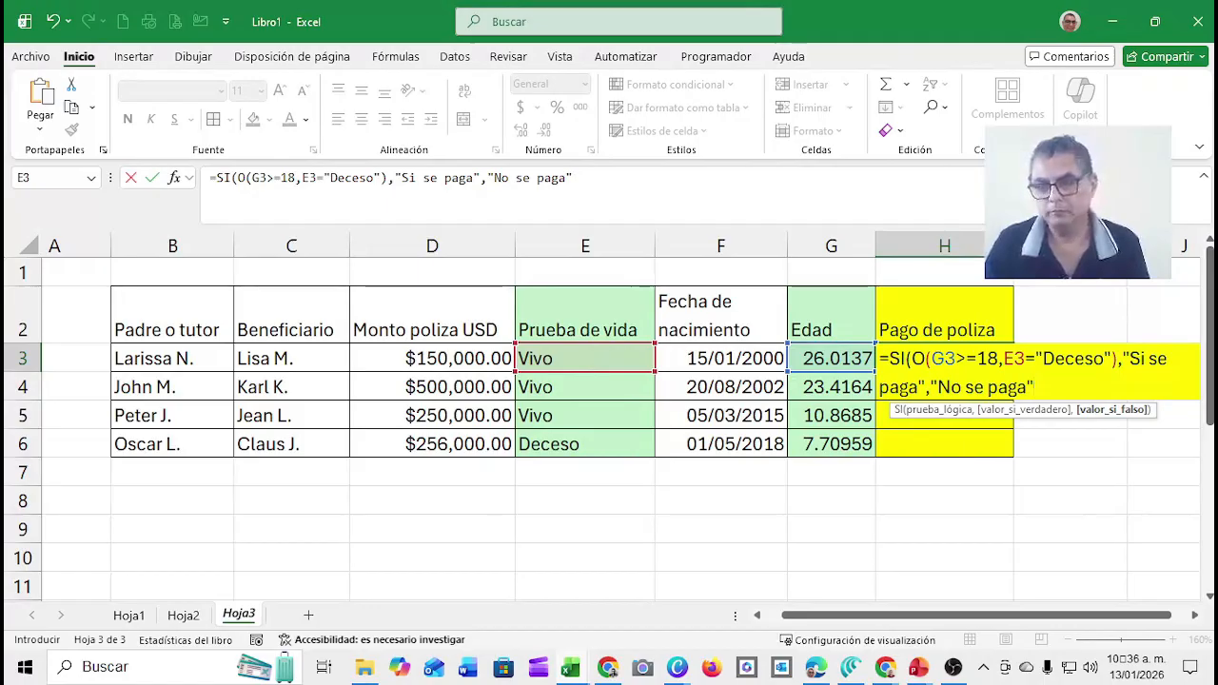
click(1195, 615)
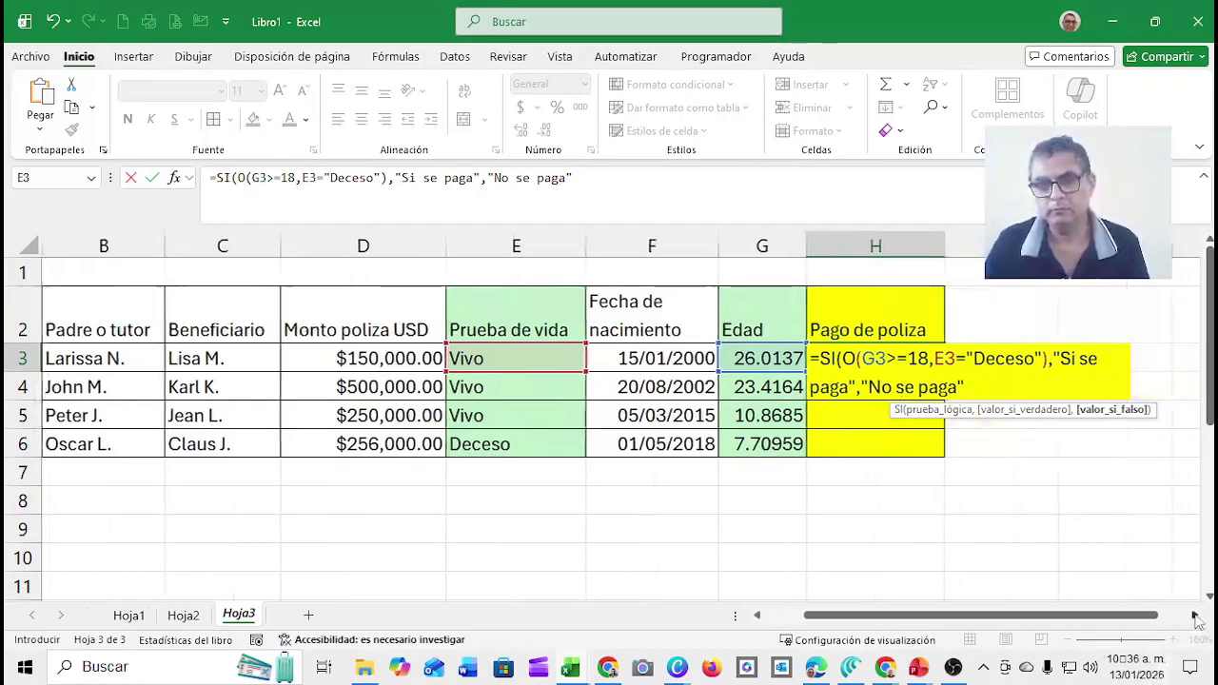
click(1195, 615)
click(1194, 615)
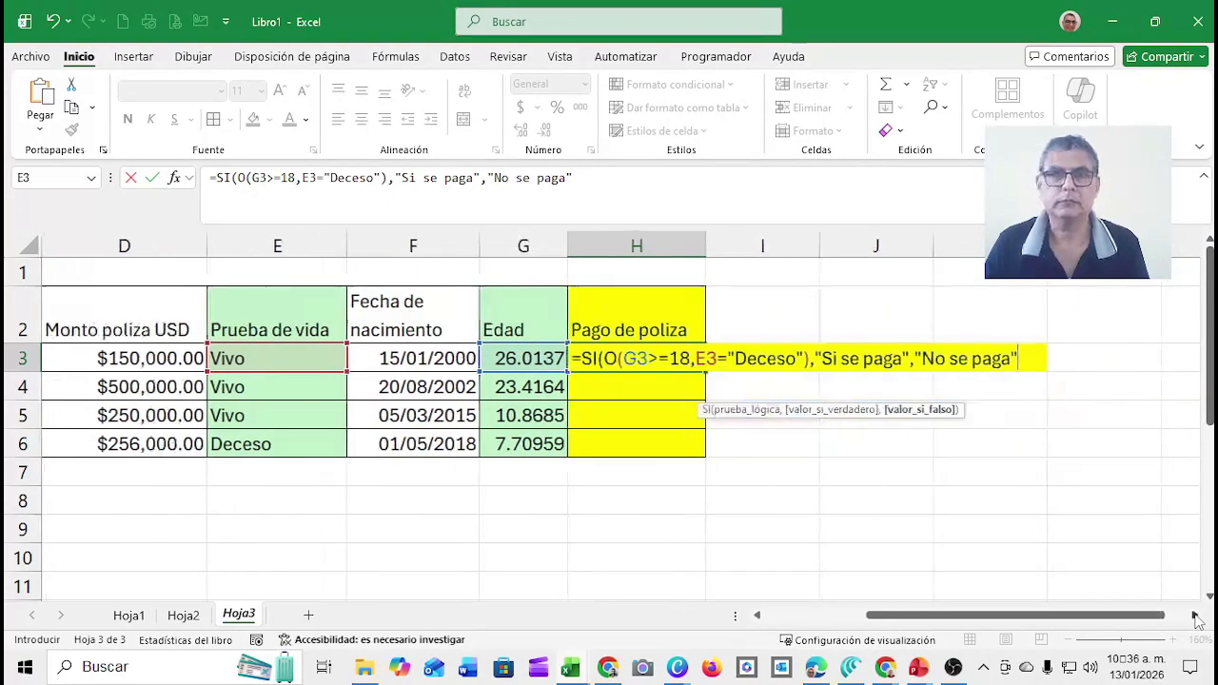
Close and confirm the SI formula in H3, and copy it down through H6.
text())
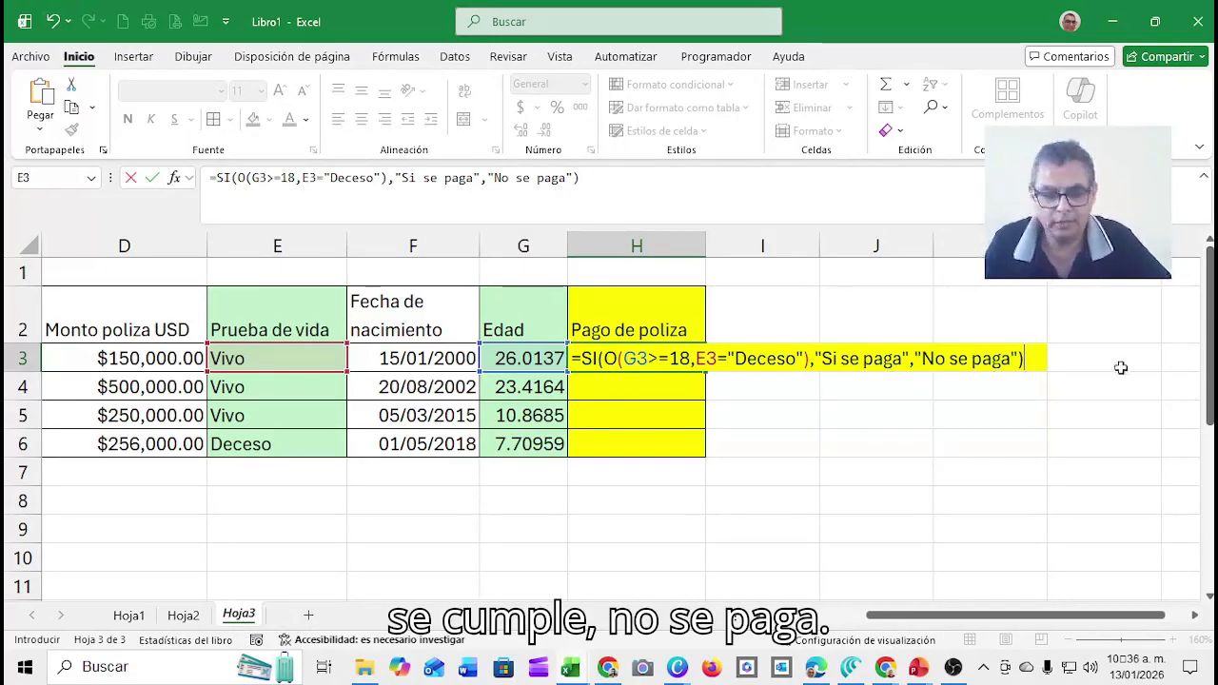
key(Return)
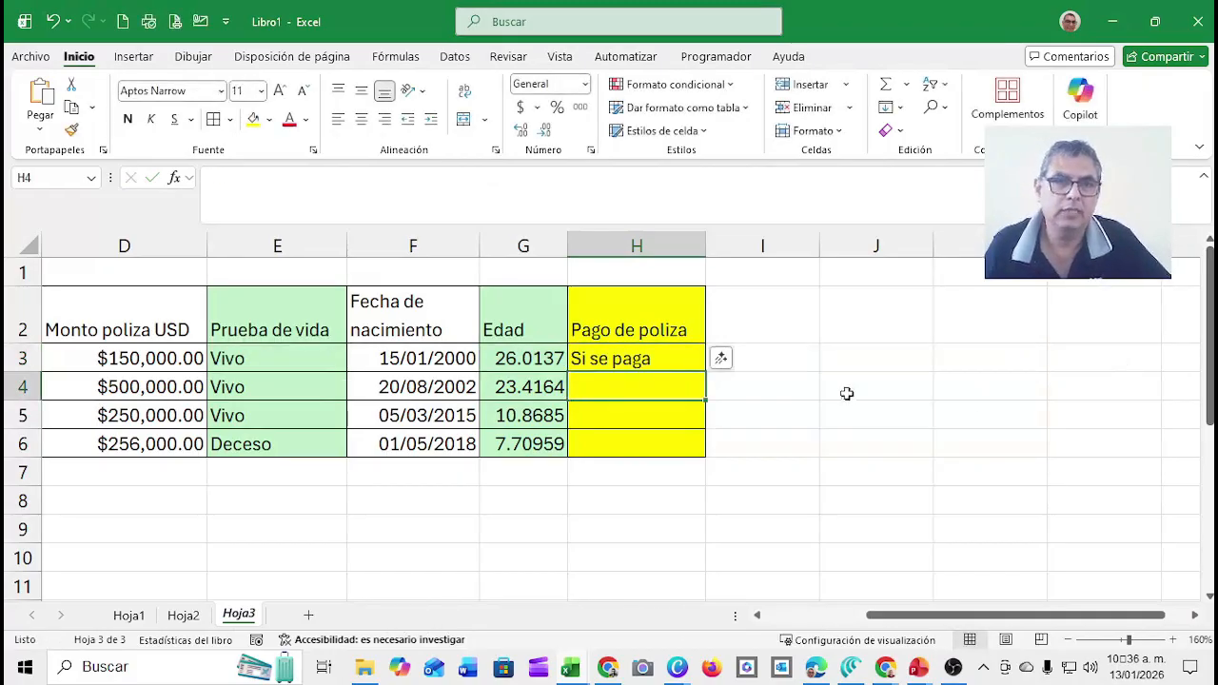
click(671, 358)
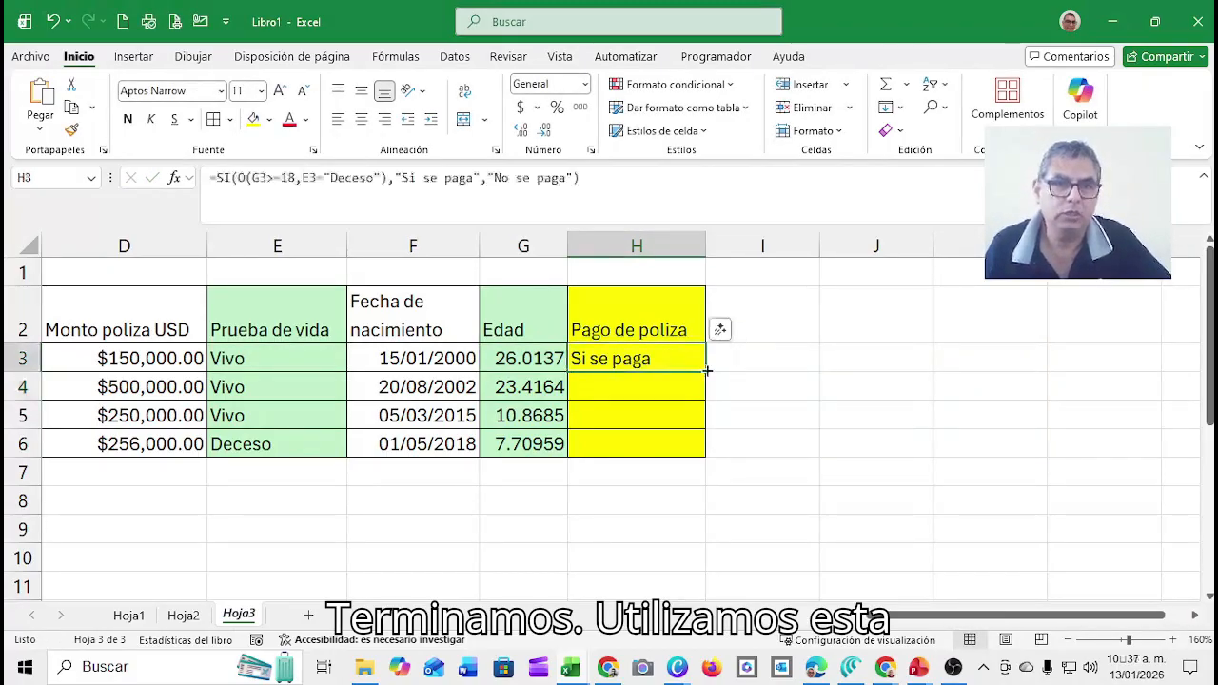
drag(706, 372, 696, 448)
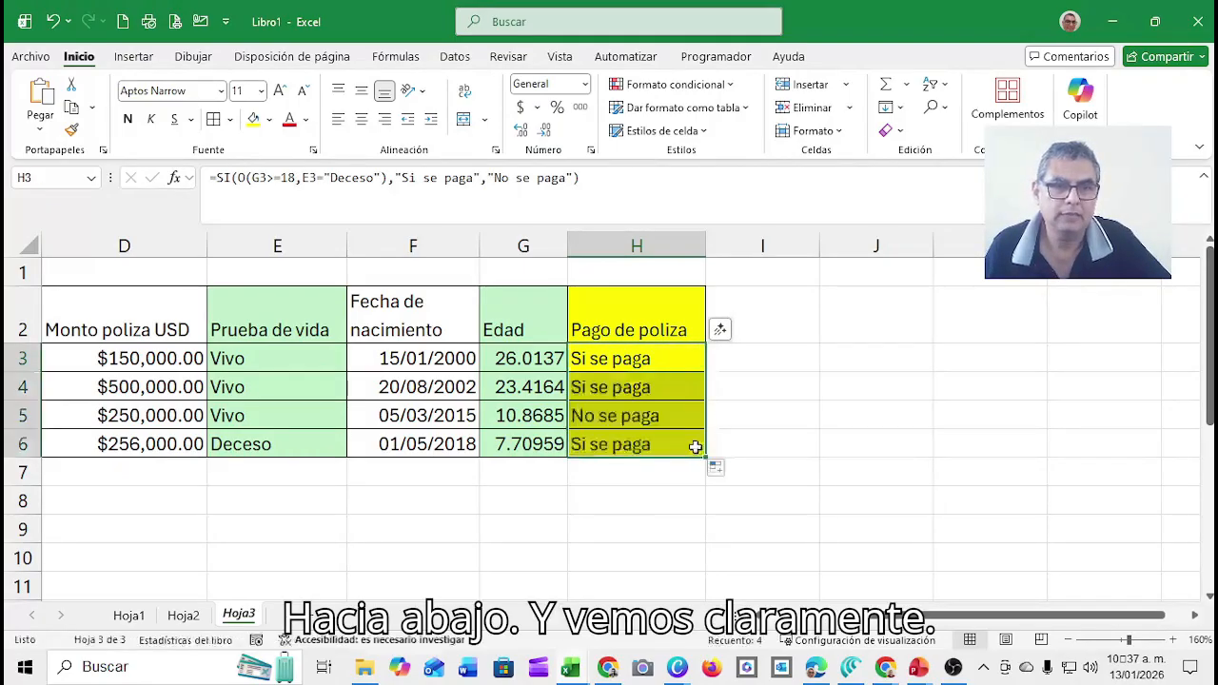
Compare the Pago de poliza results in rows 3 and 4 with their Prueba de vida and Edad values.
click(620, 359)
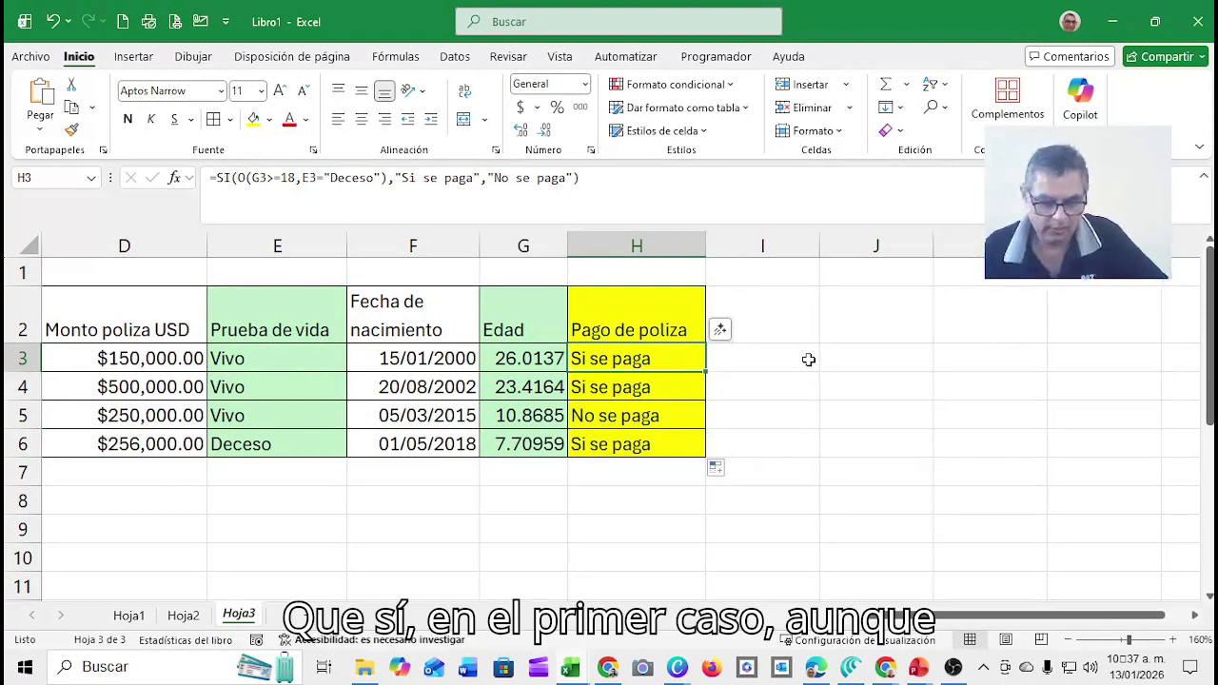
key(Left)
key(Left)
key(Left)
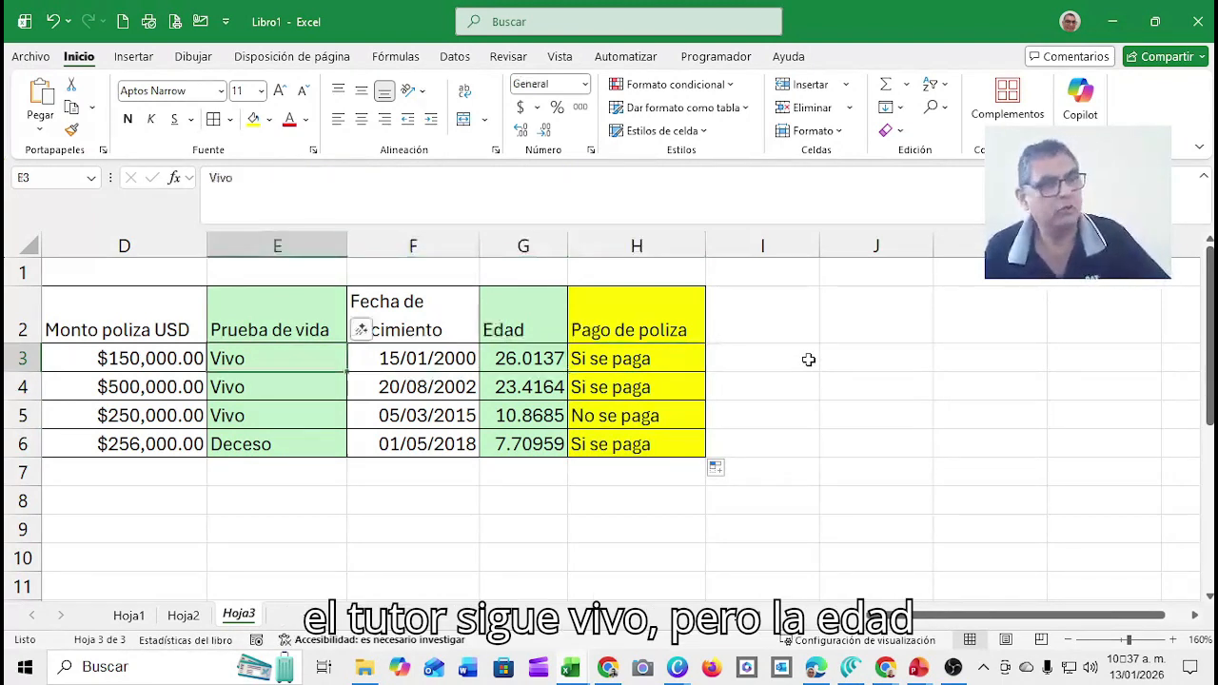
key(Right)
key(Right)
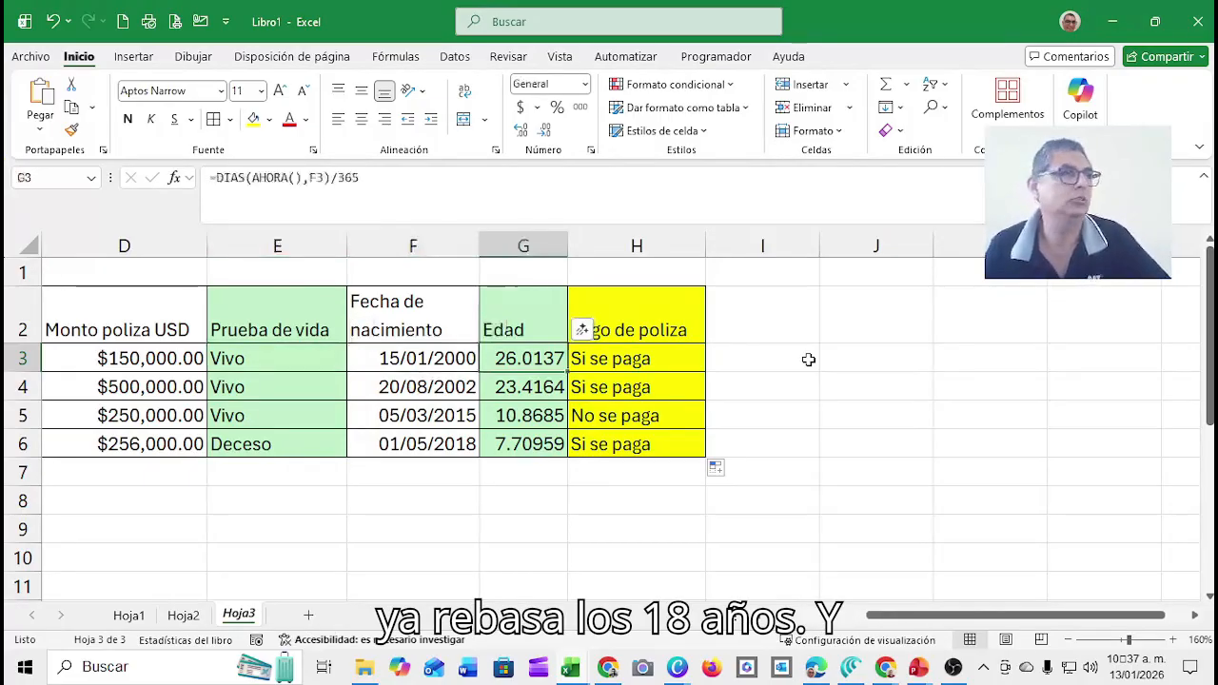
key(Right)
key(Down)
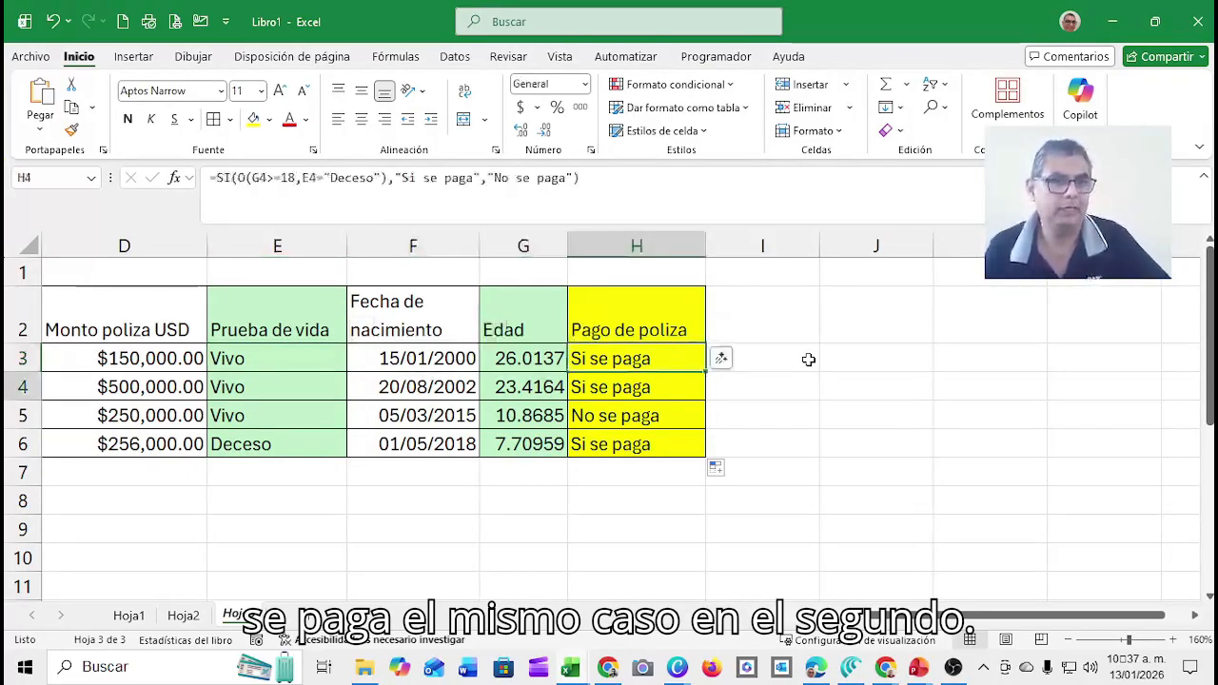
key(Left)
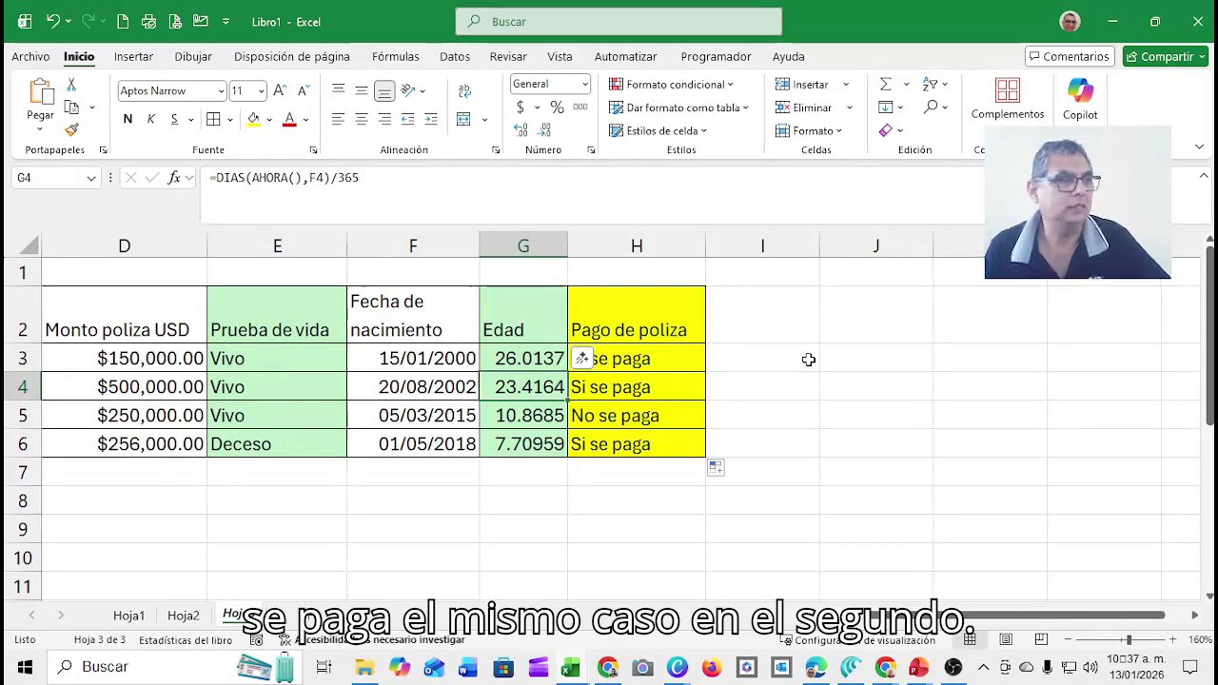
key(Right)
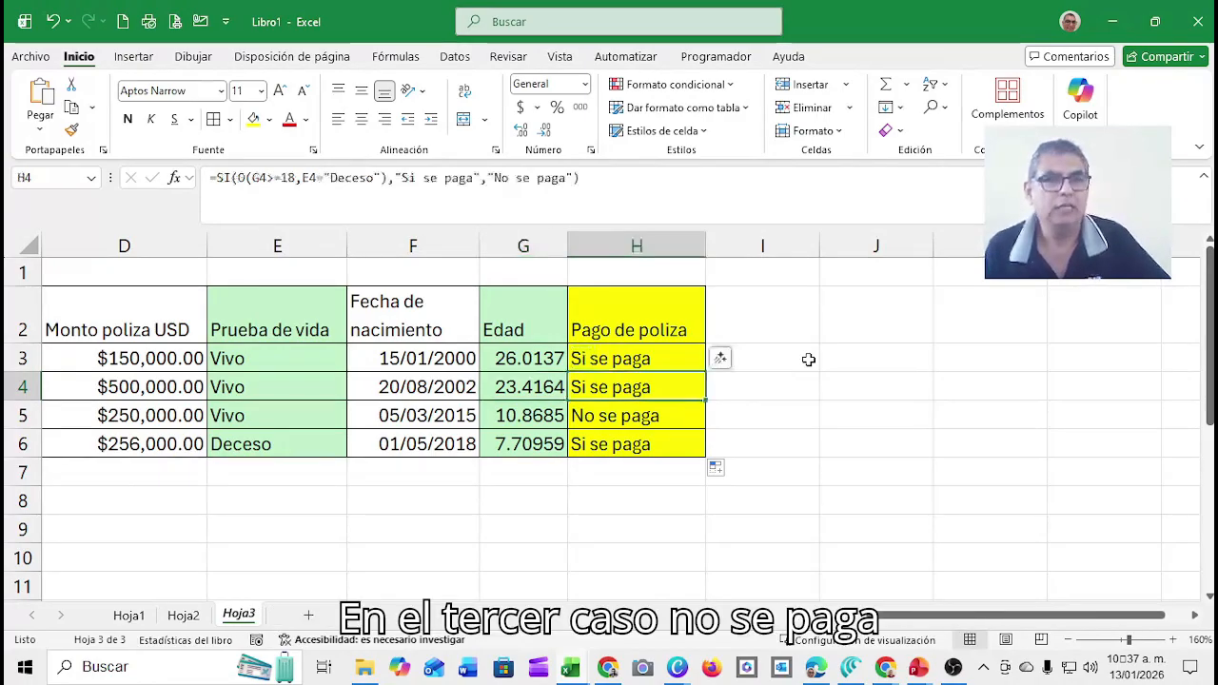
Check the Pago de poliza results in rows 5 and 6 against their Prueba de vida and Edad values.
key(Down)
key(Left)
key(Left)
key(Left)
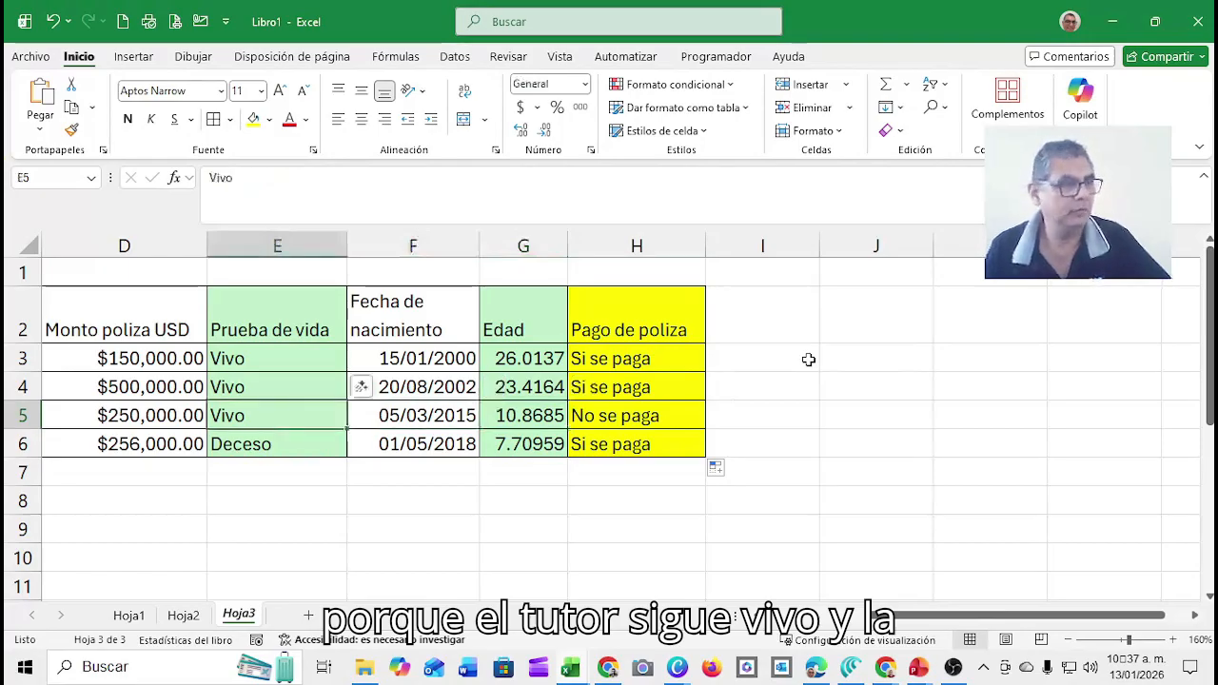
key(Right)
key(Right)
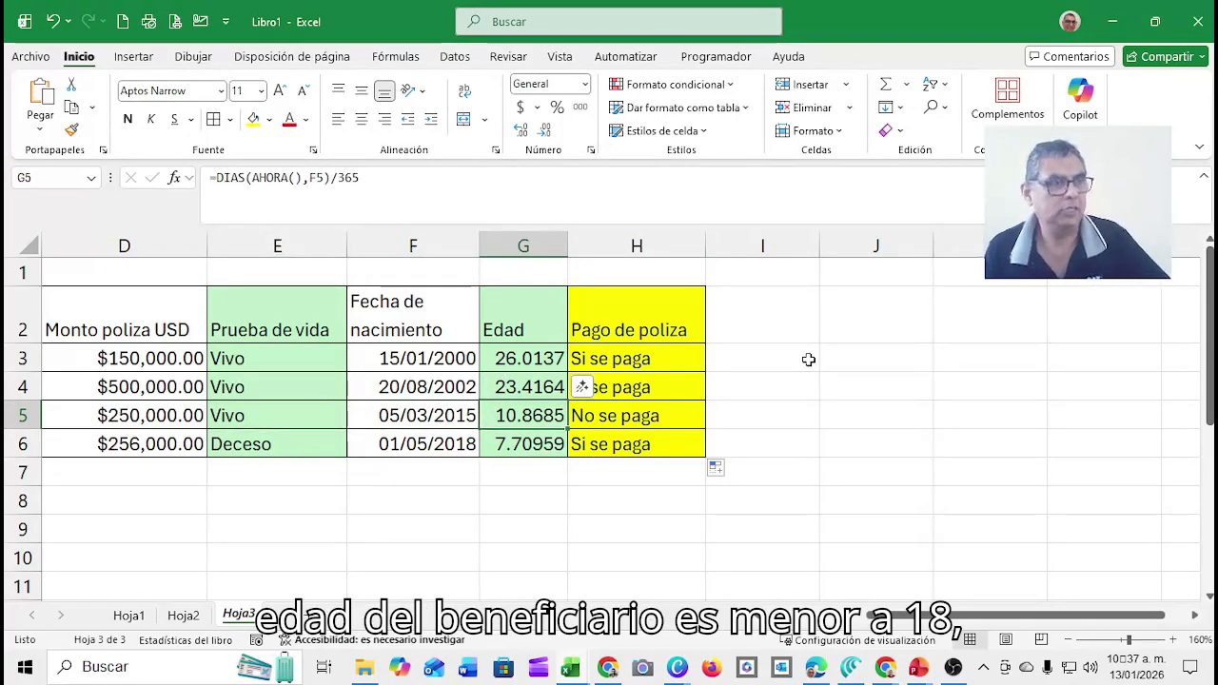
key(Right)
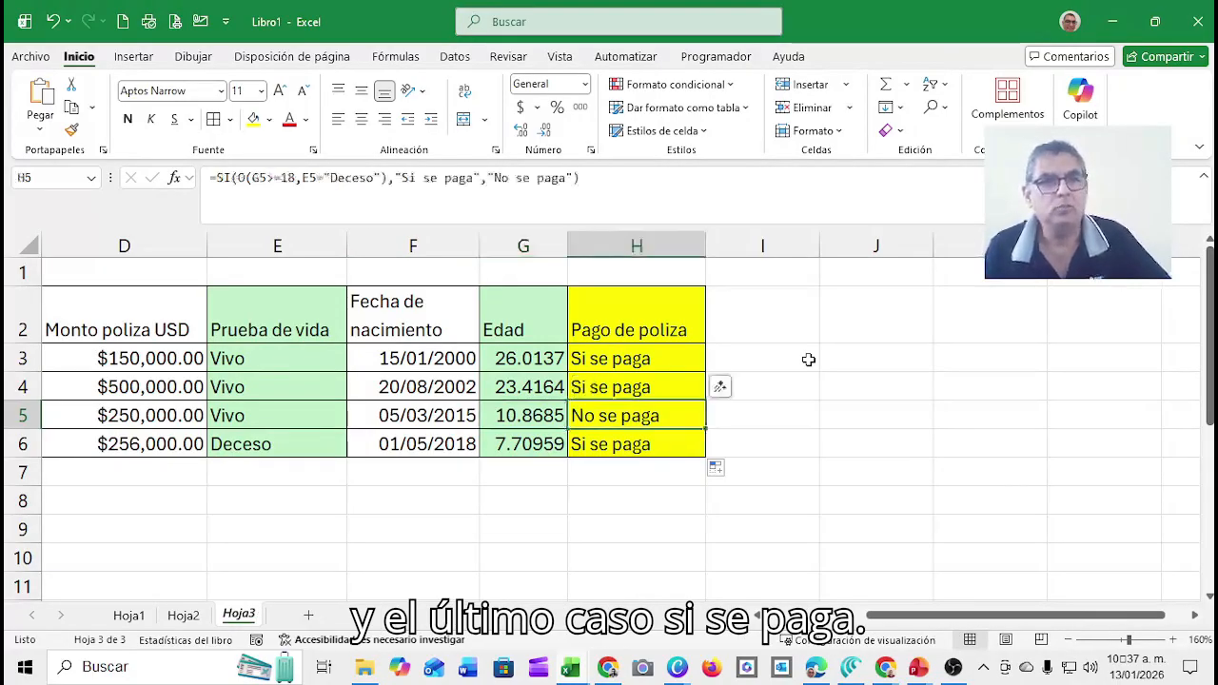
key(Down)
key(Left)
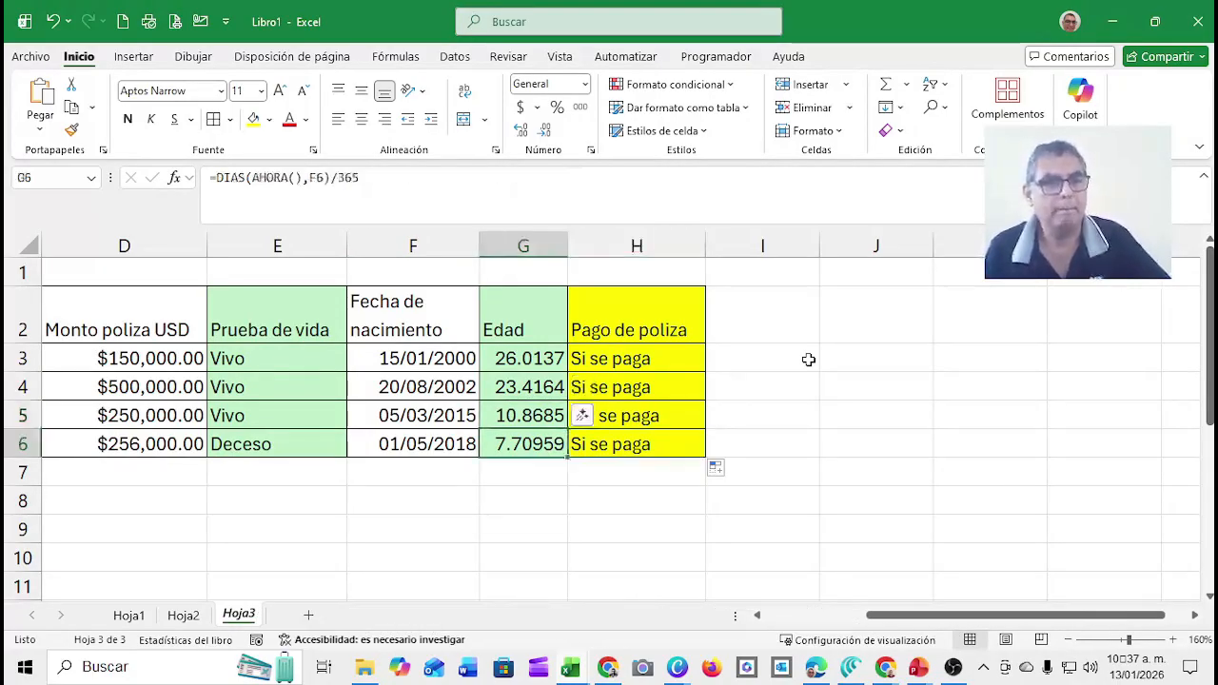
key(Left)
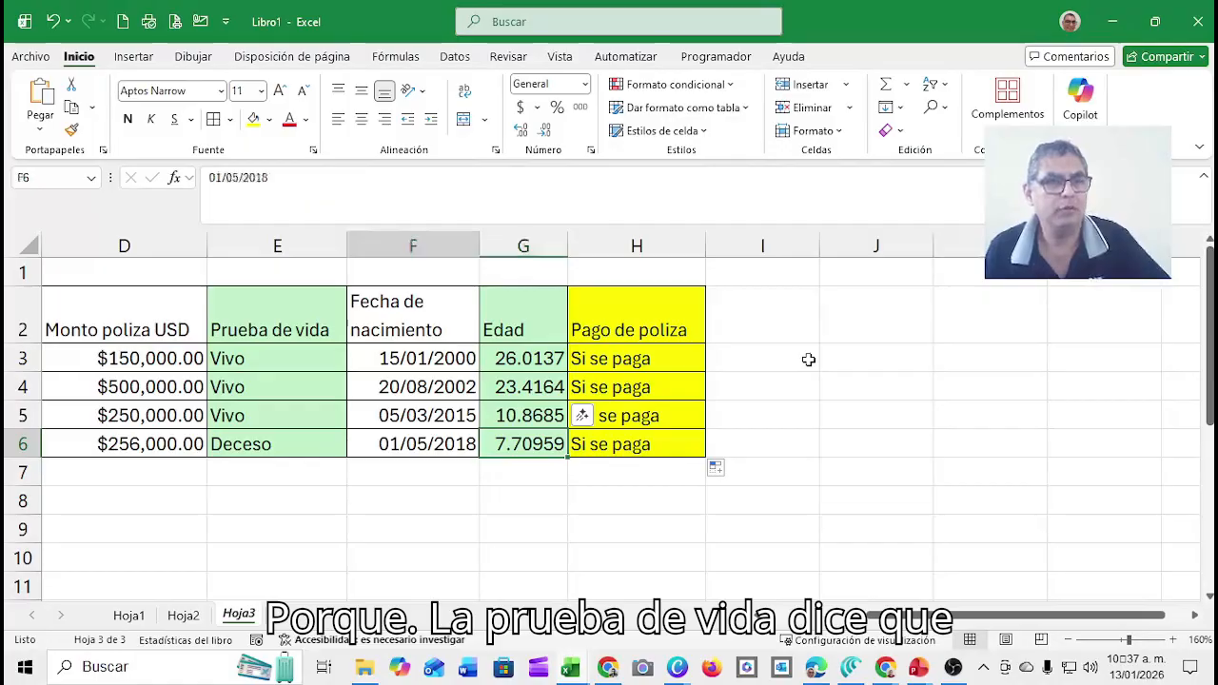
key(Left)
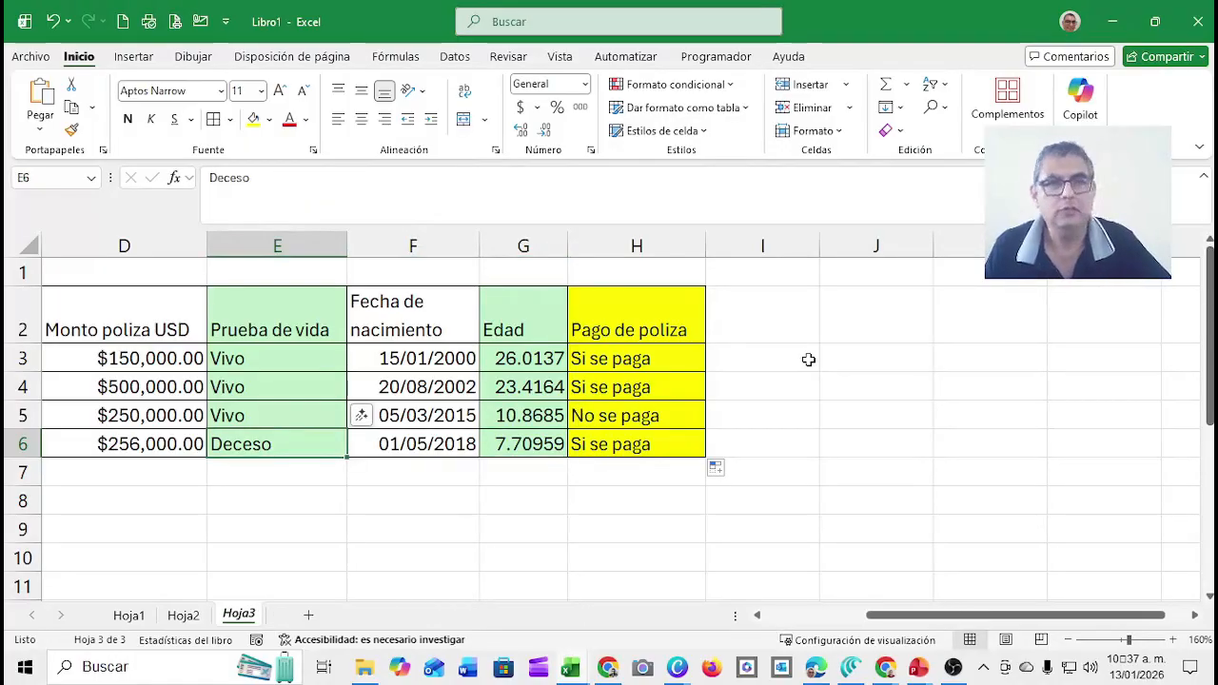
key(Right)
key(Right)
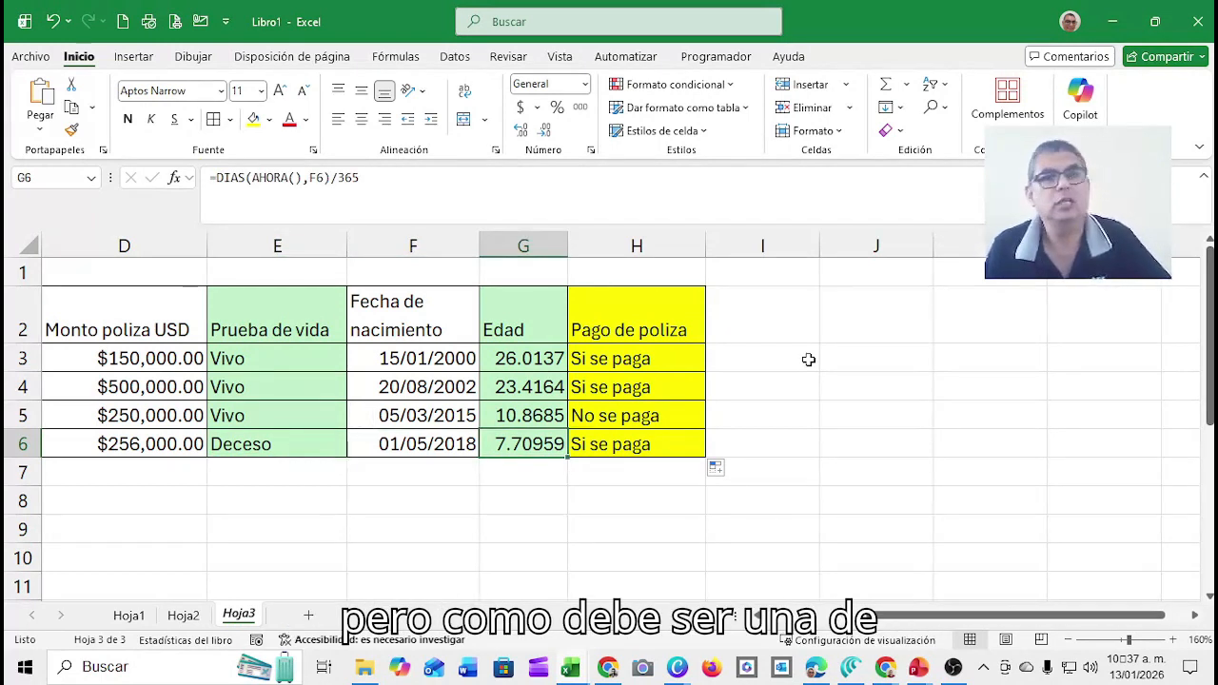
key(Right)
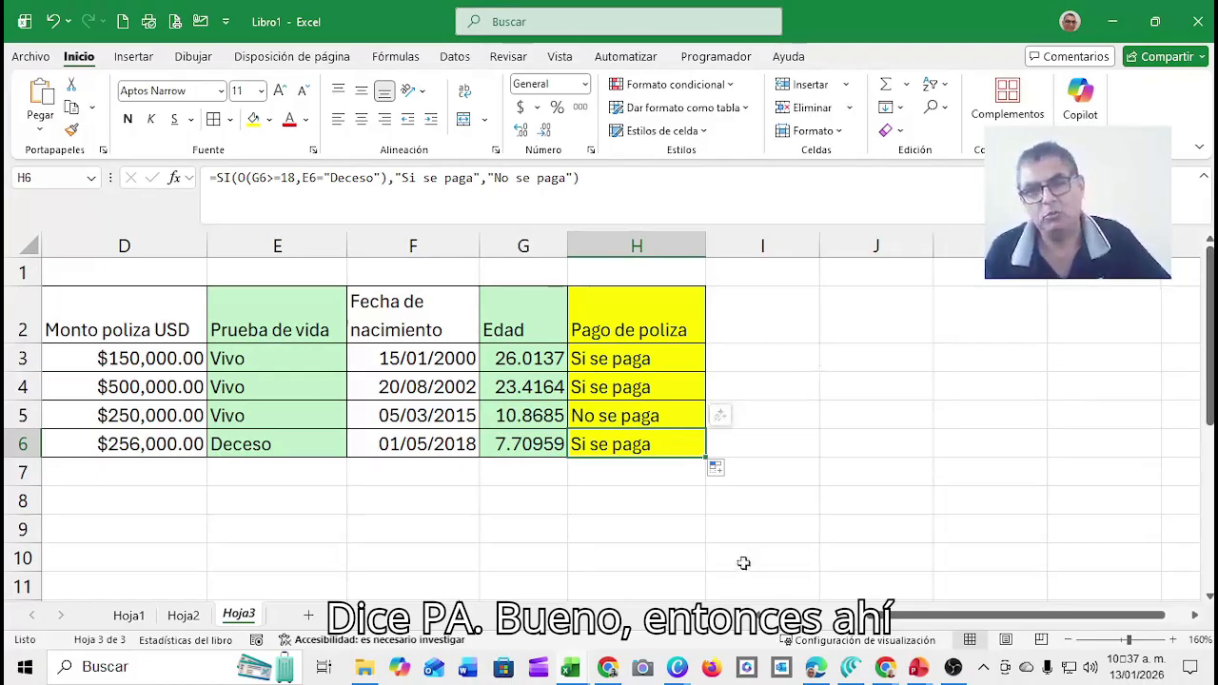
Inspect the copied formula in H6 and its references, leaving it unmodified.
double_click(664, 441)
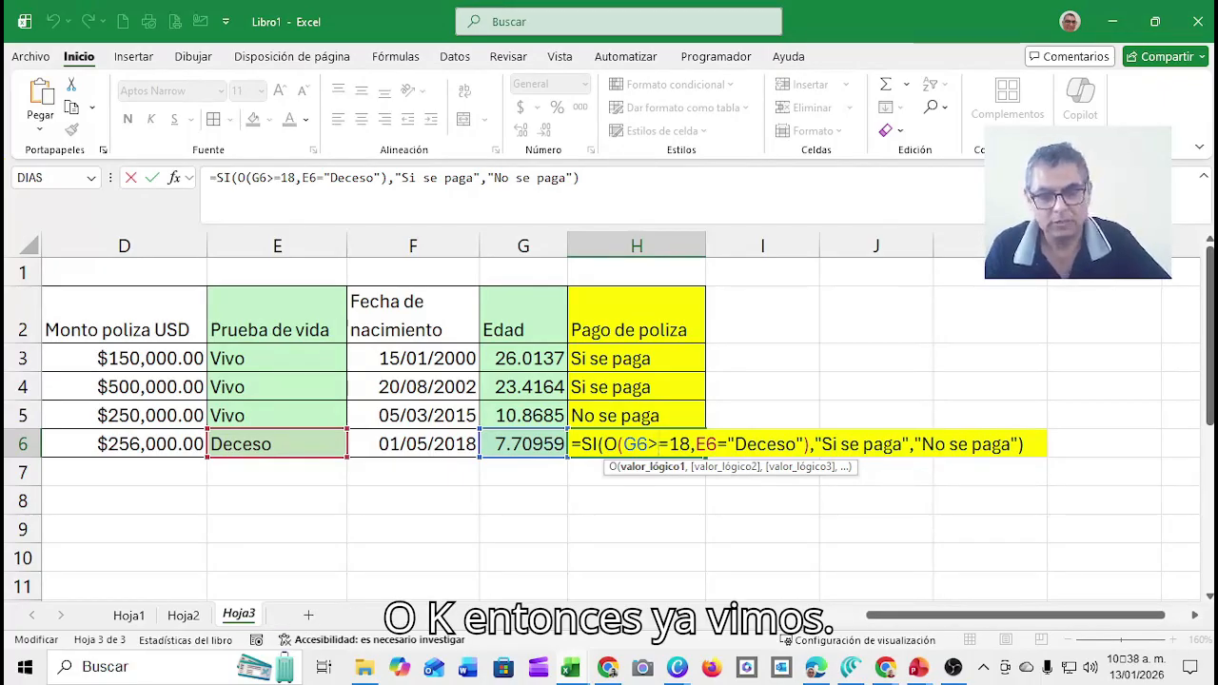
key(Return)
key(Up)
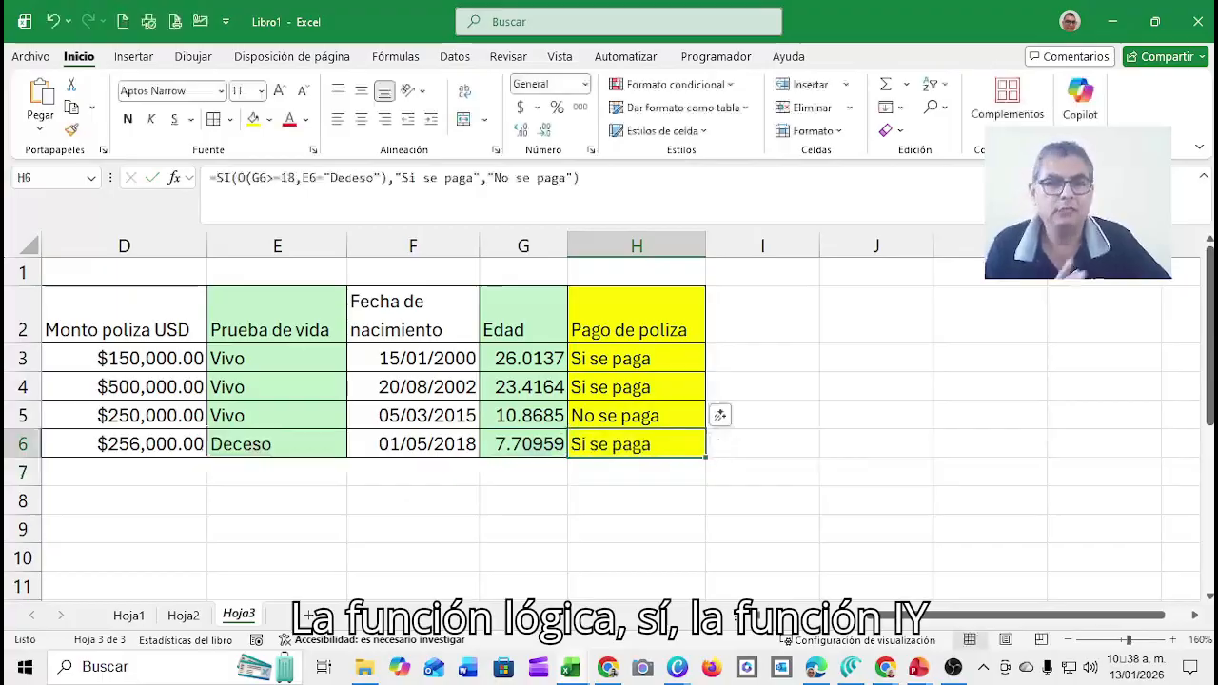